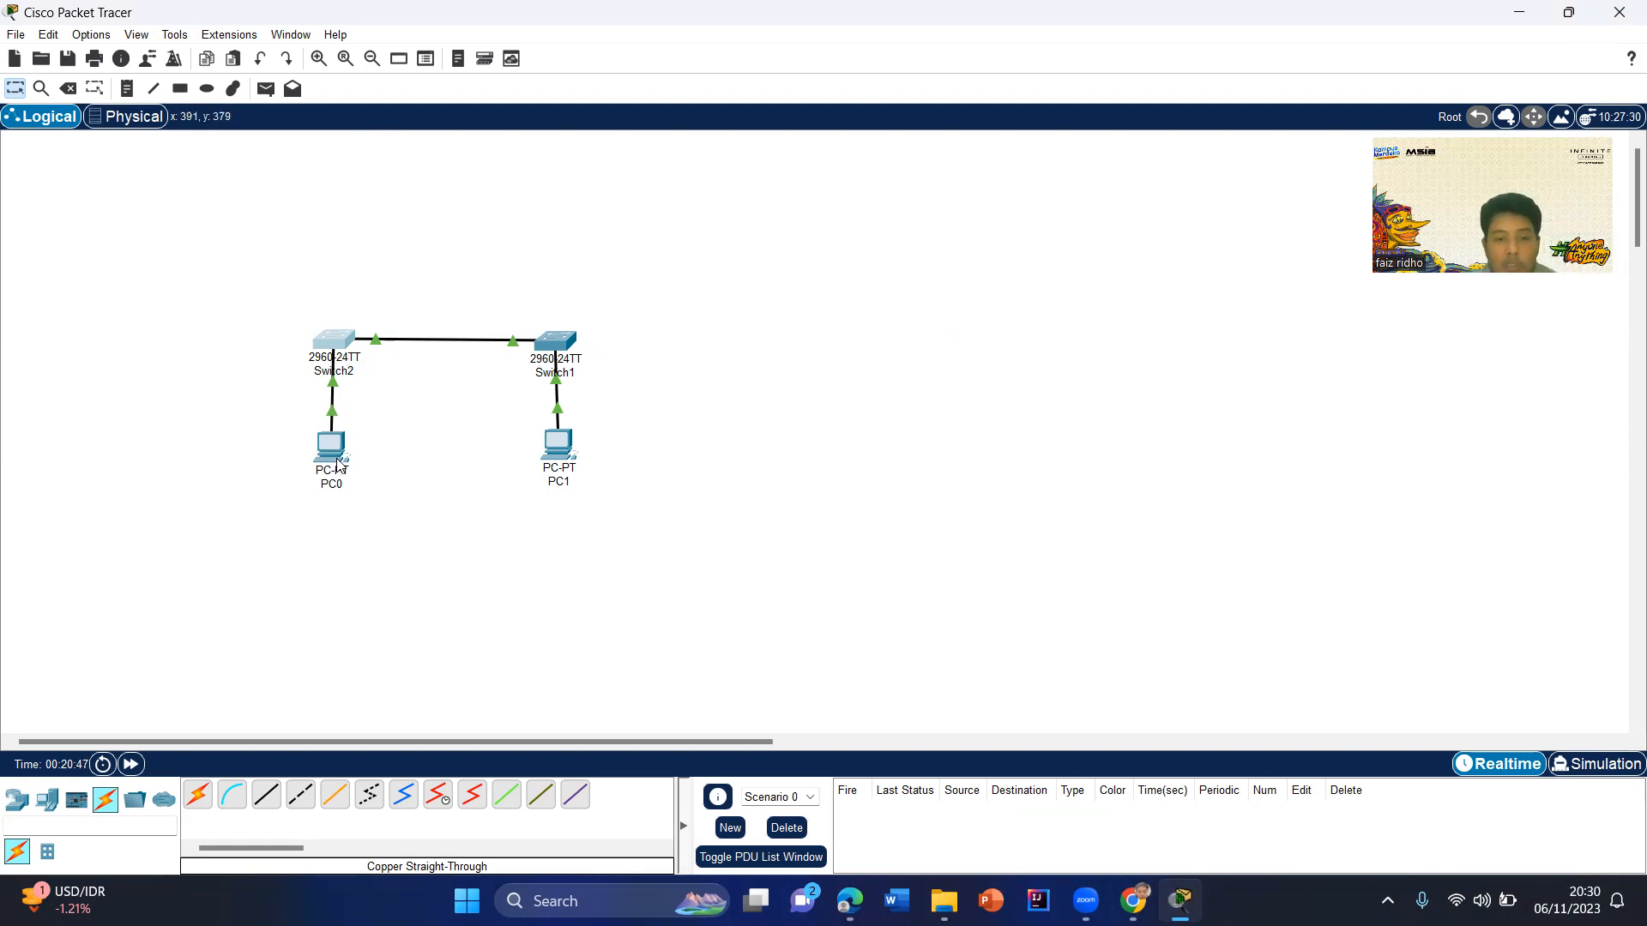
Align PC1 directly beneath Switch1
drag(568, 473, 554, 463)
click(256, 802)
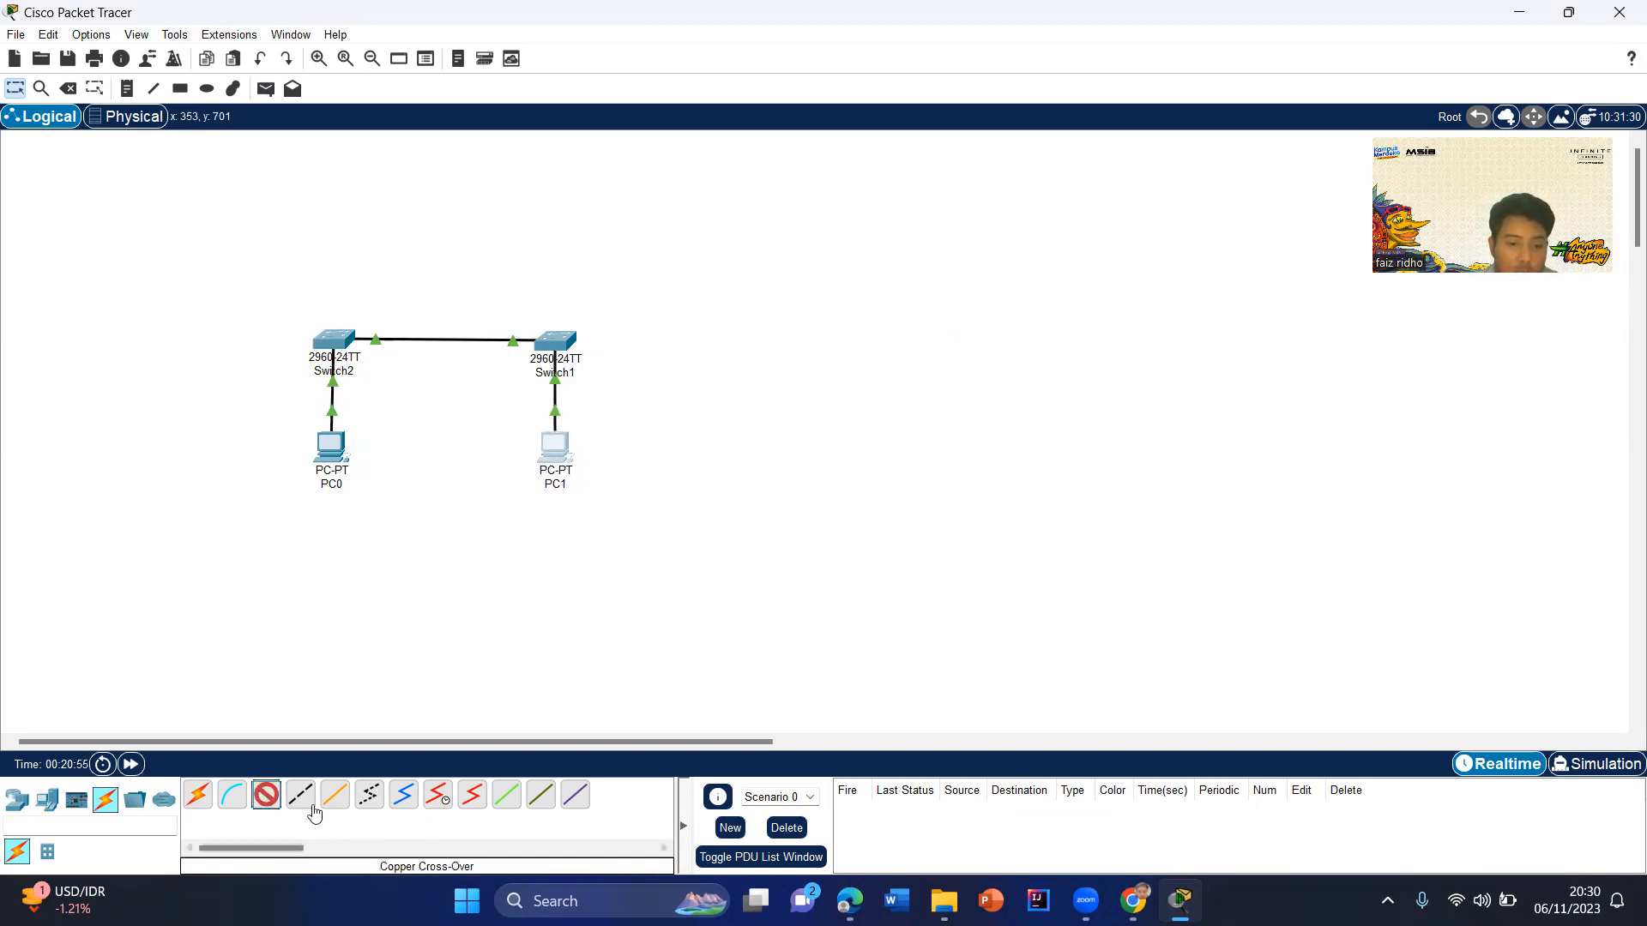
click(296, 796)
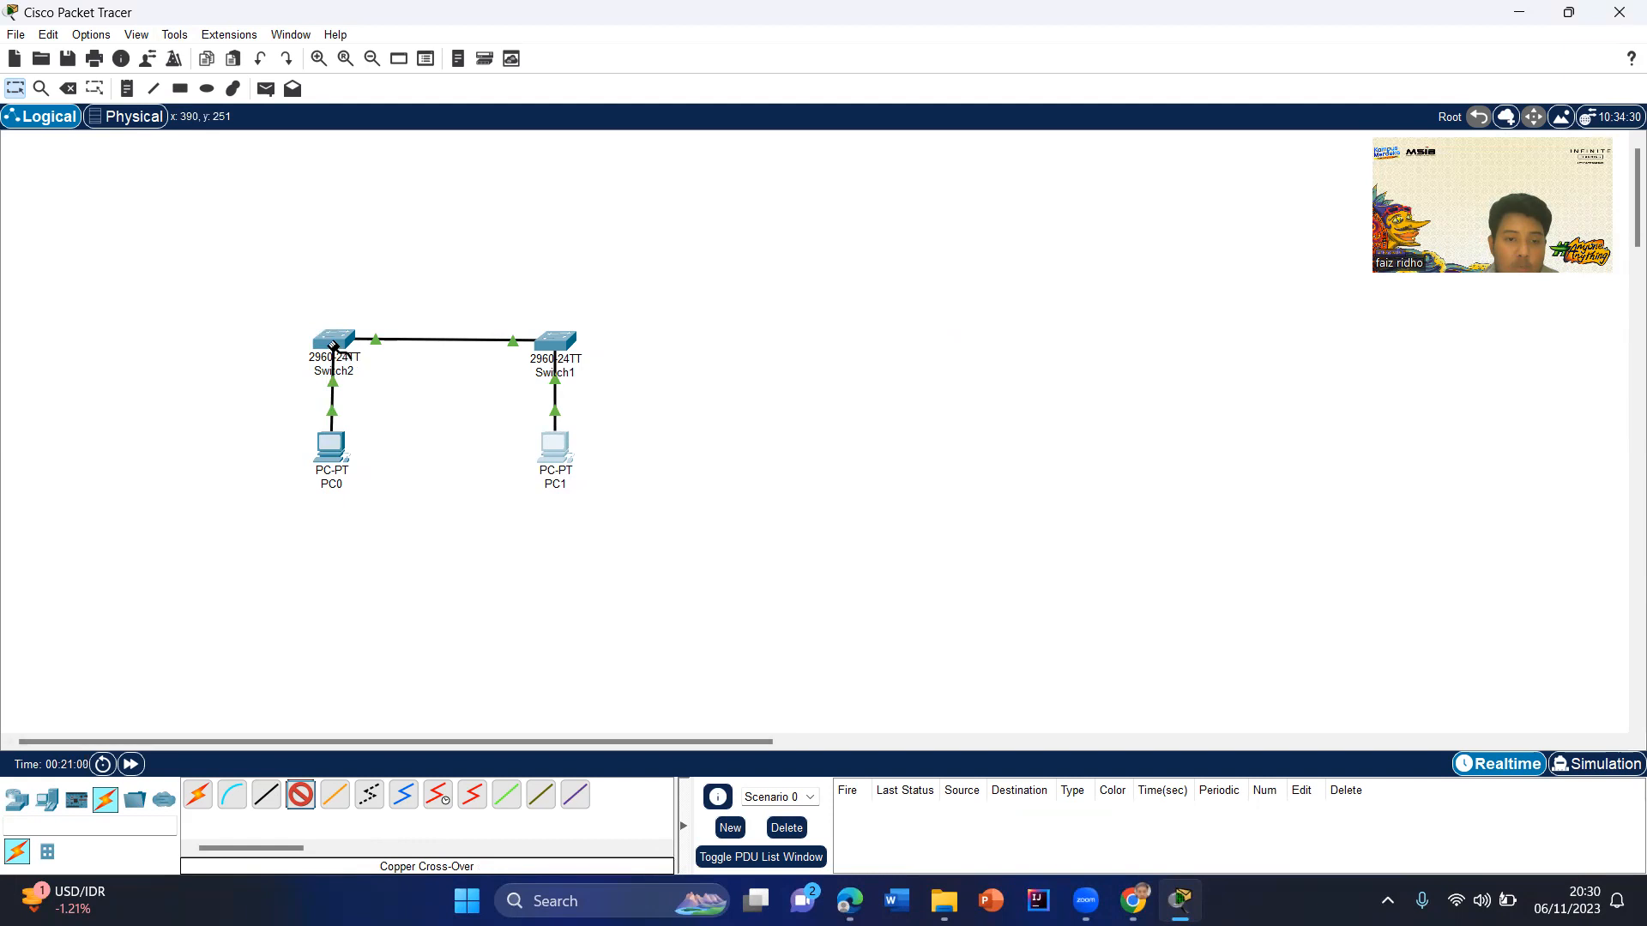
click(68, 88)
click(554, 446)
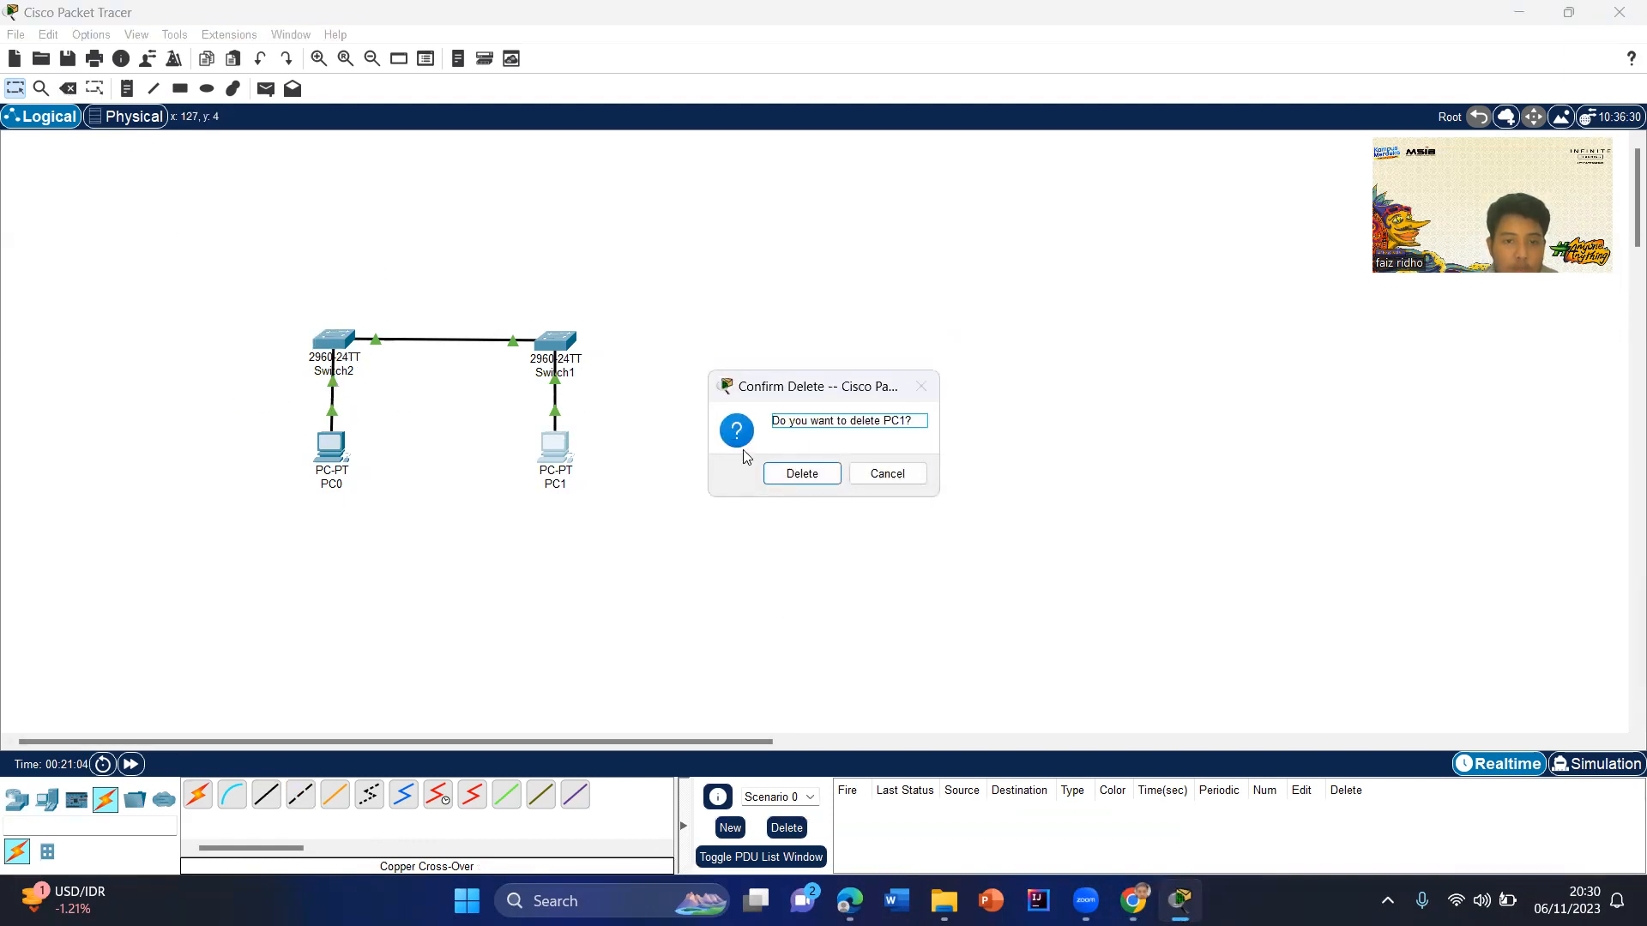
click(866, 475)
Replace the link between PC0 and Switch2 with a copper straight-through cable connected to Switch2's FastEthernet0/6 port
drag(334, 392, 338, 340)
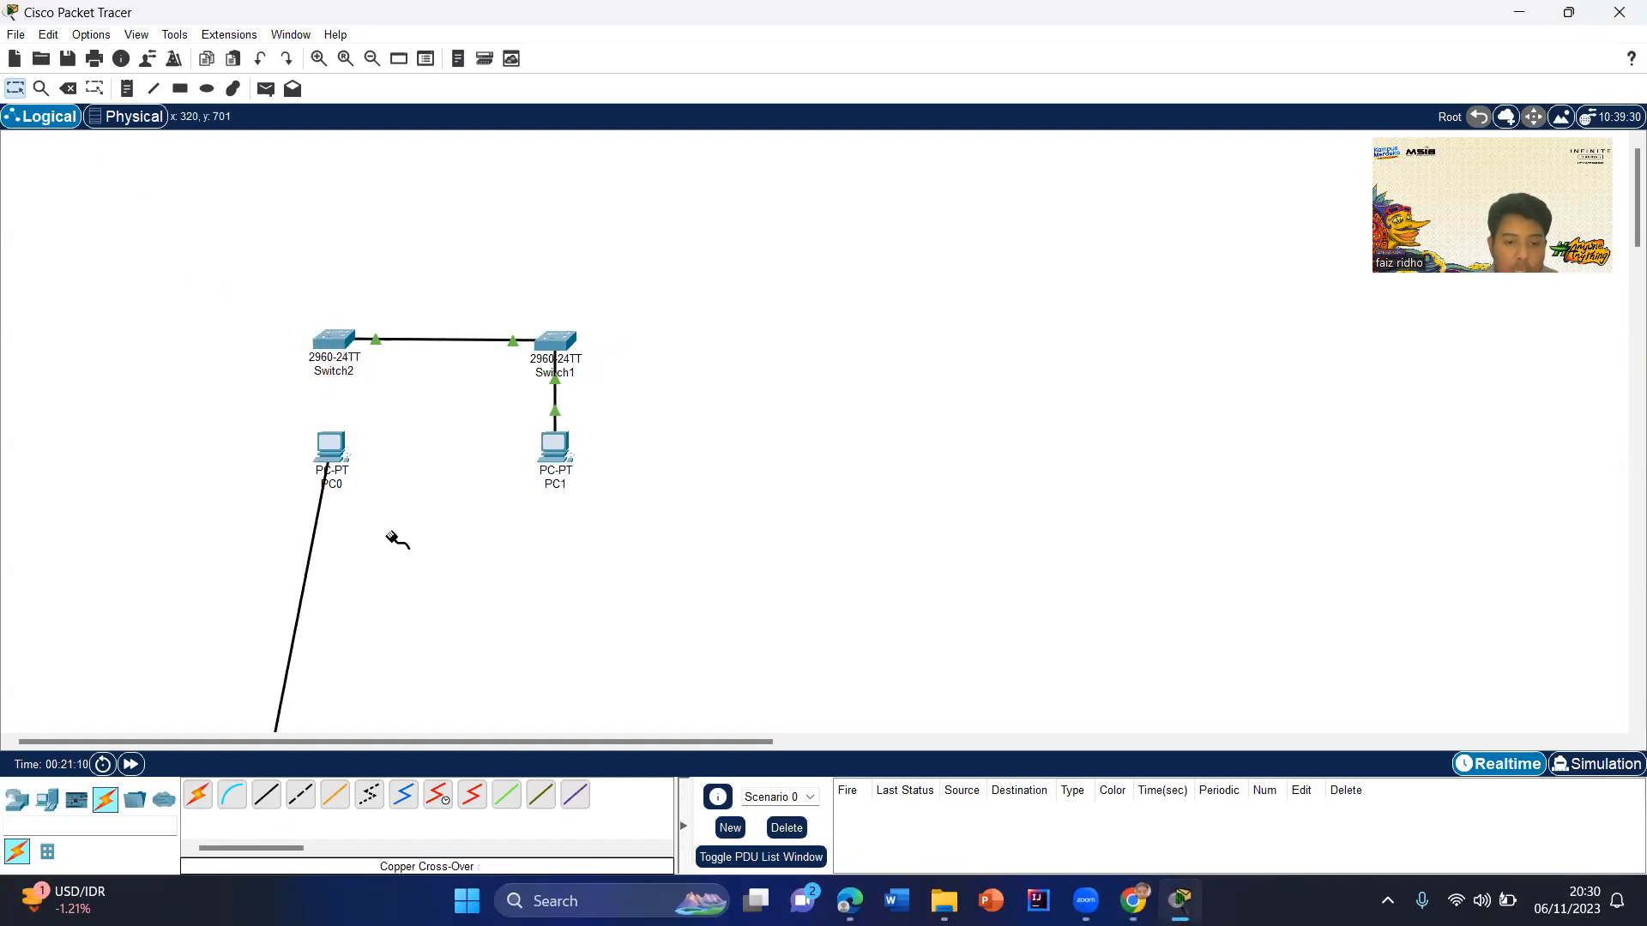
click(324, 336)
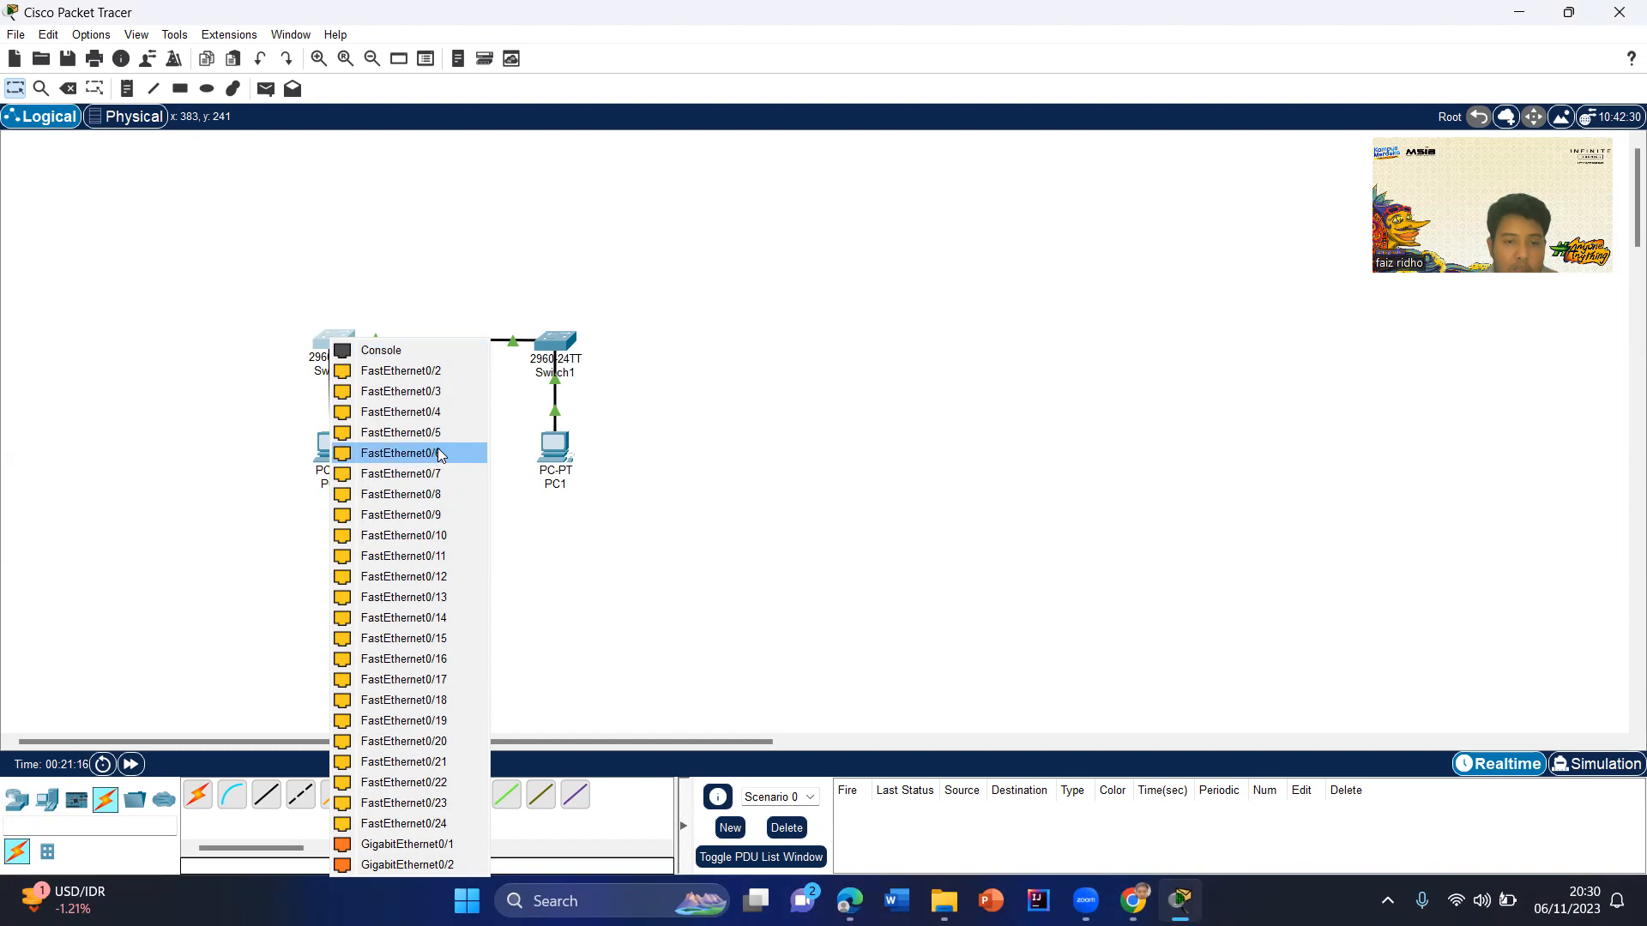
click(438, 455)
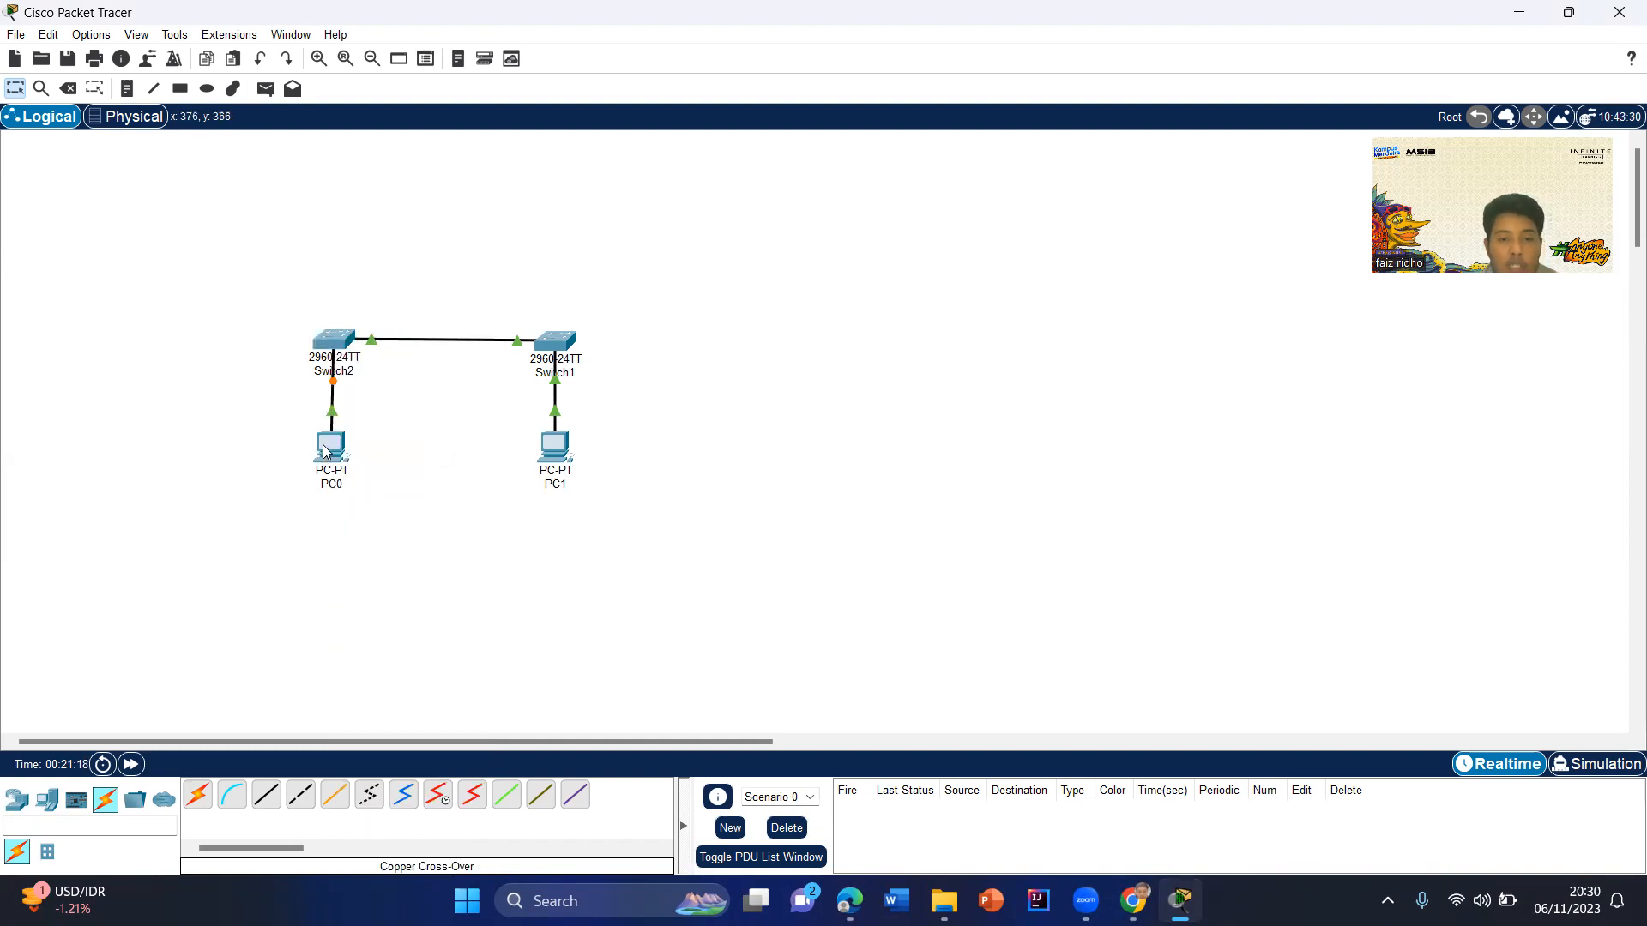
Open PC0's IP Configuration, closing its command prompt
click(328, 452)
drag(329, 449, 326, 443)
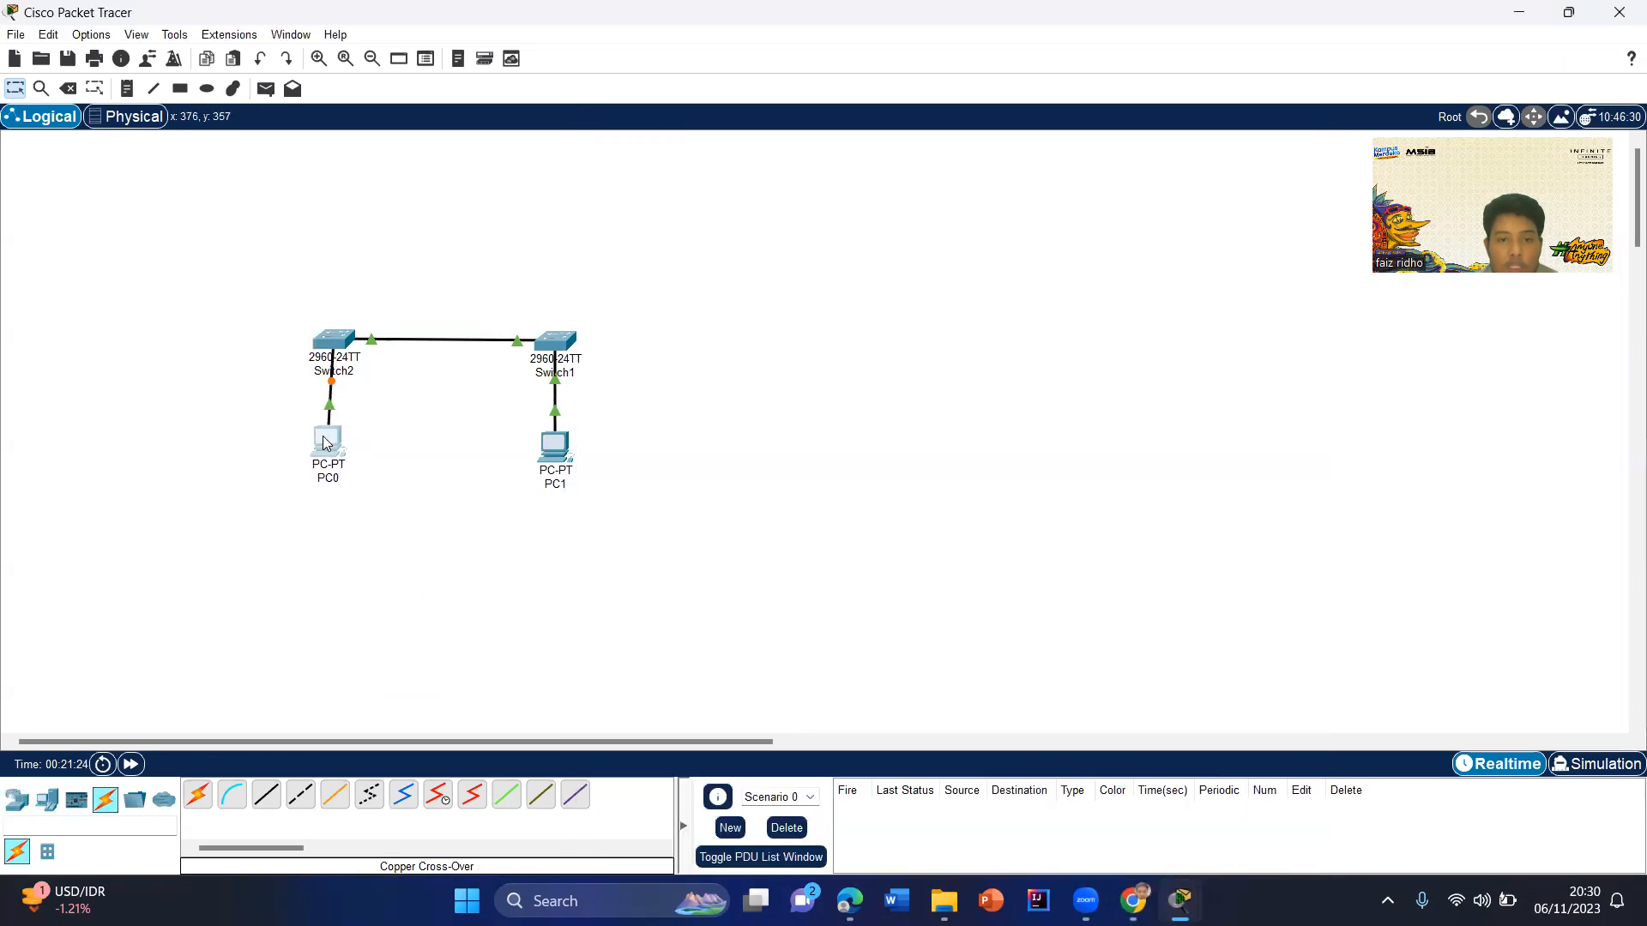
click(326, 442)
click(1064, 223)
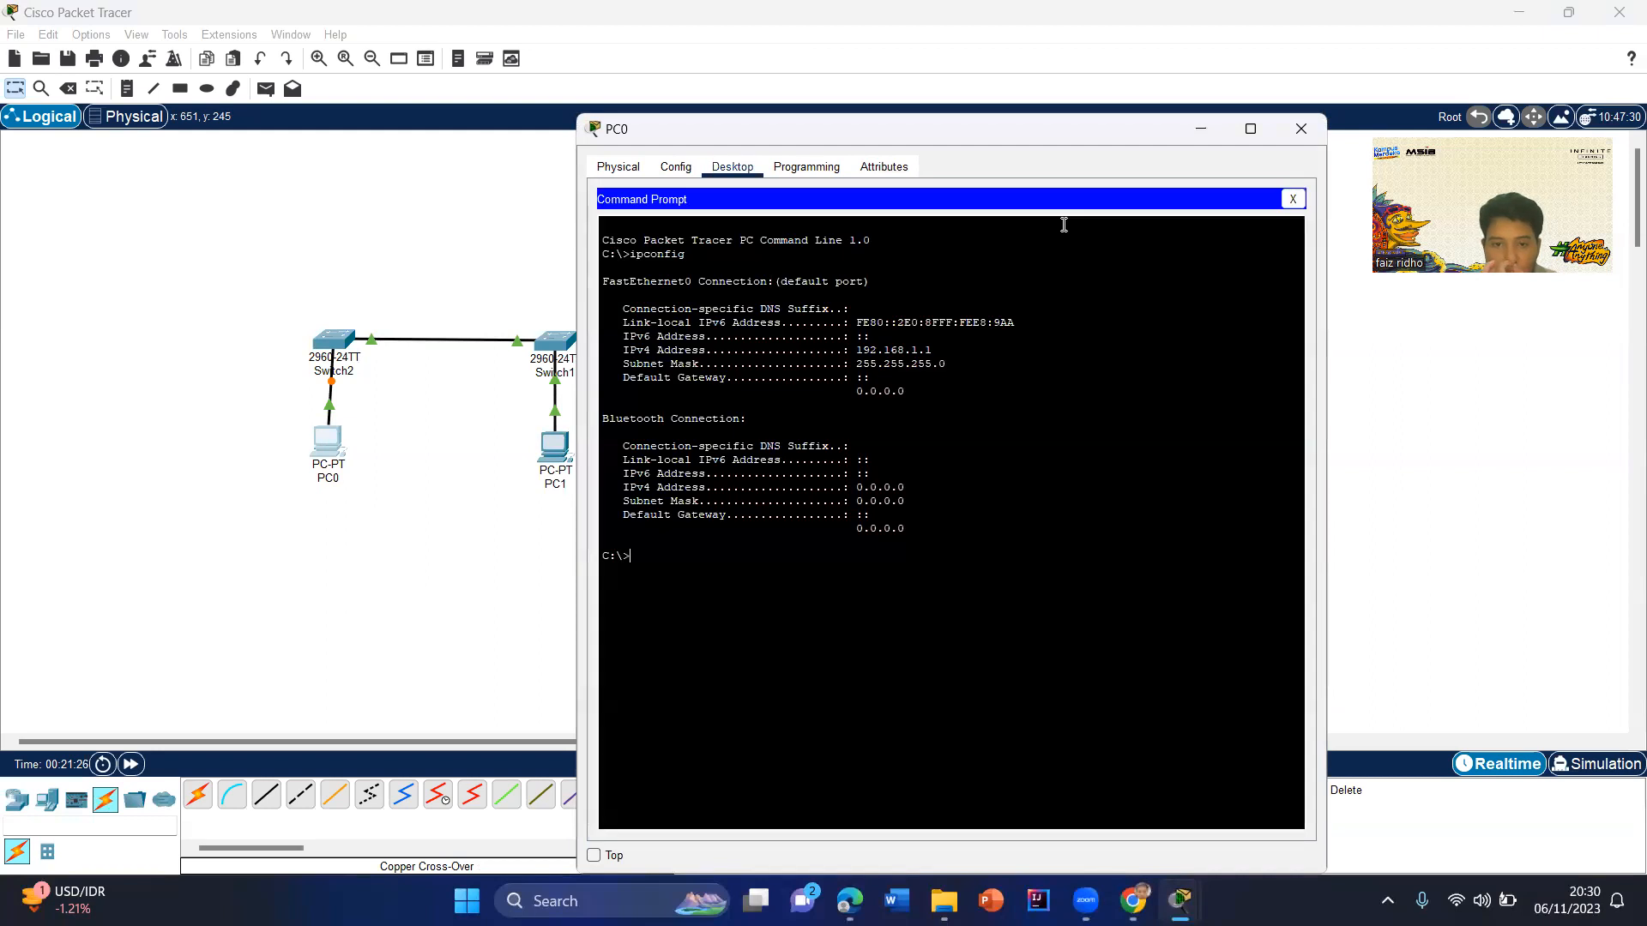
click(677, 167)
click(735, 170)
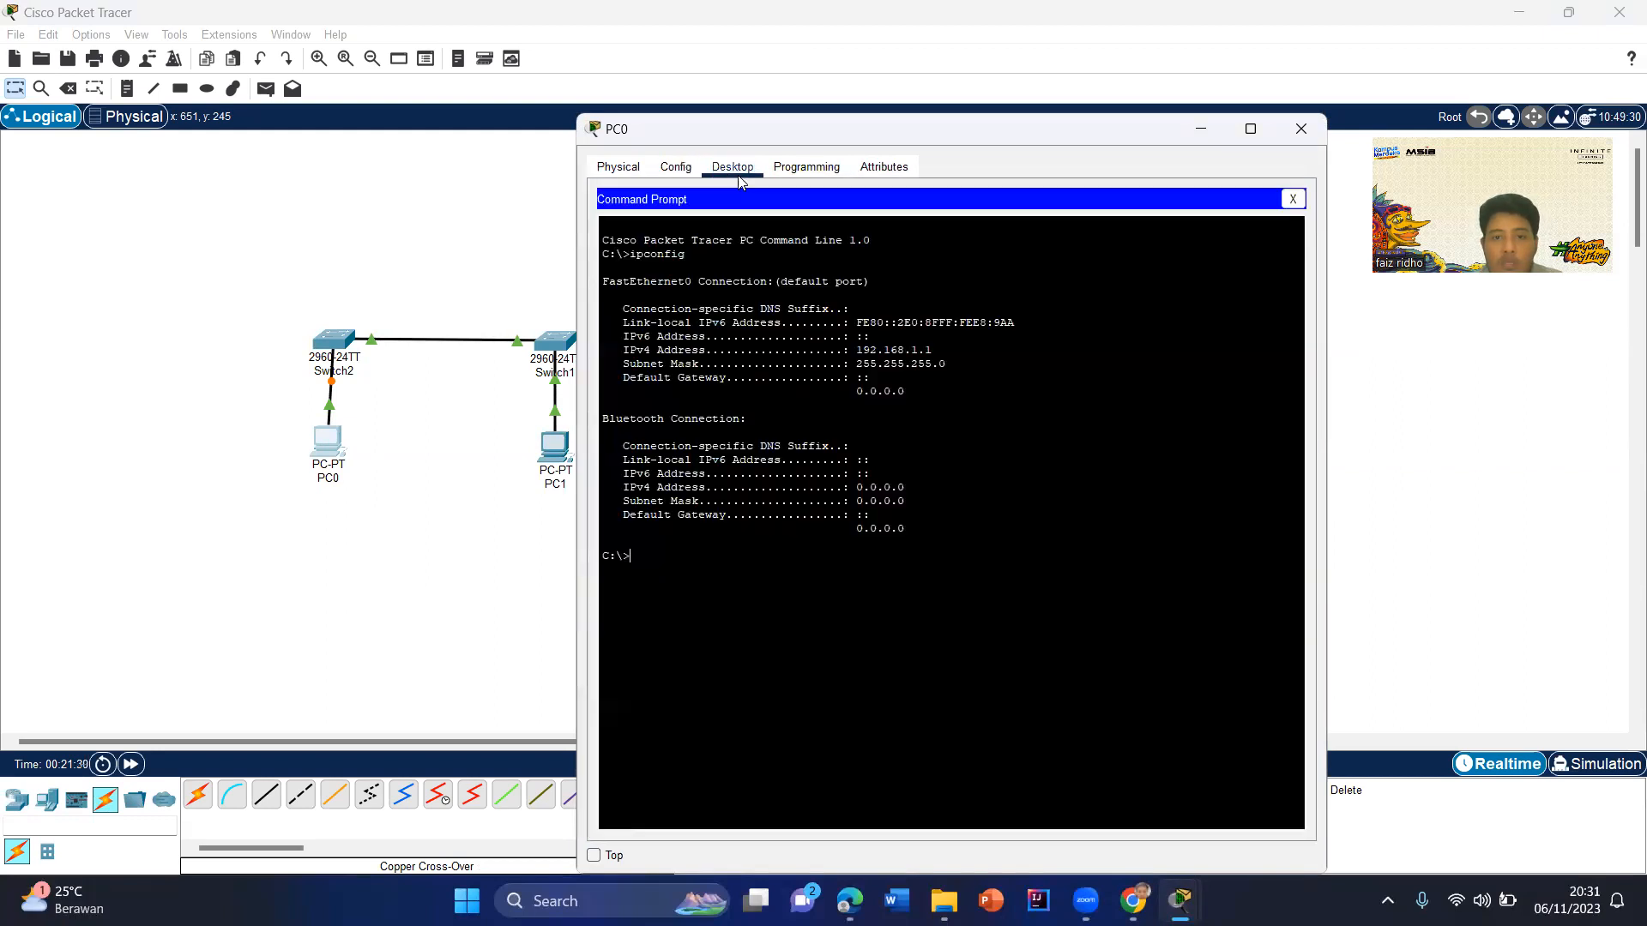
click(1292, 199)
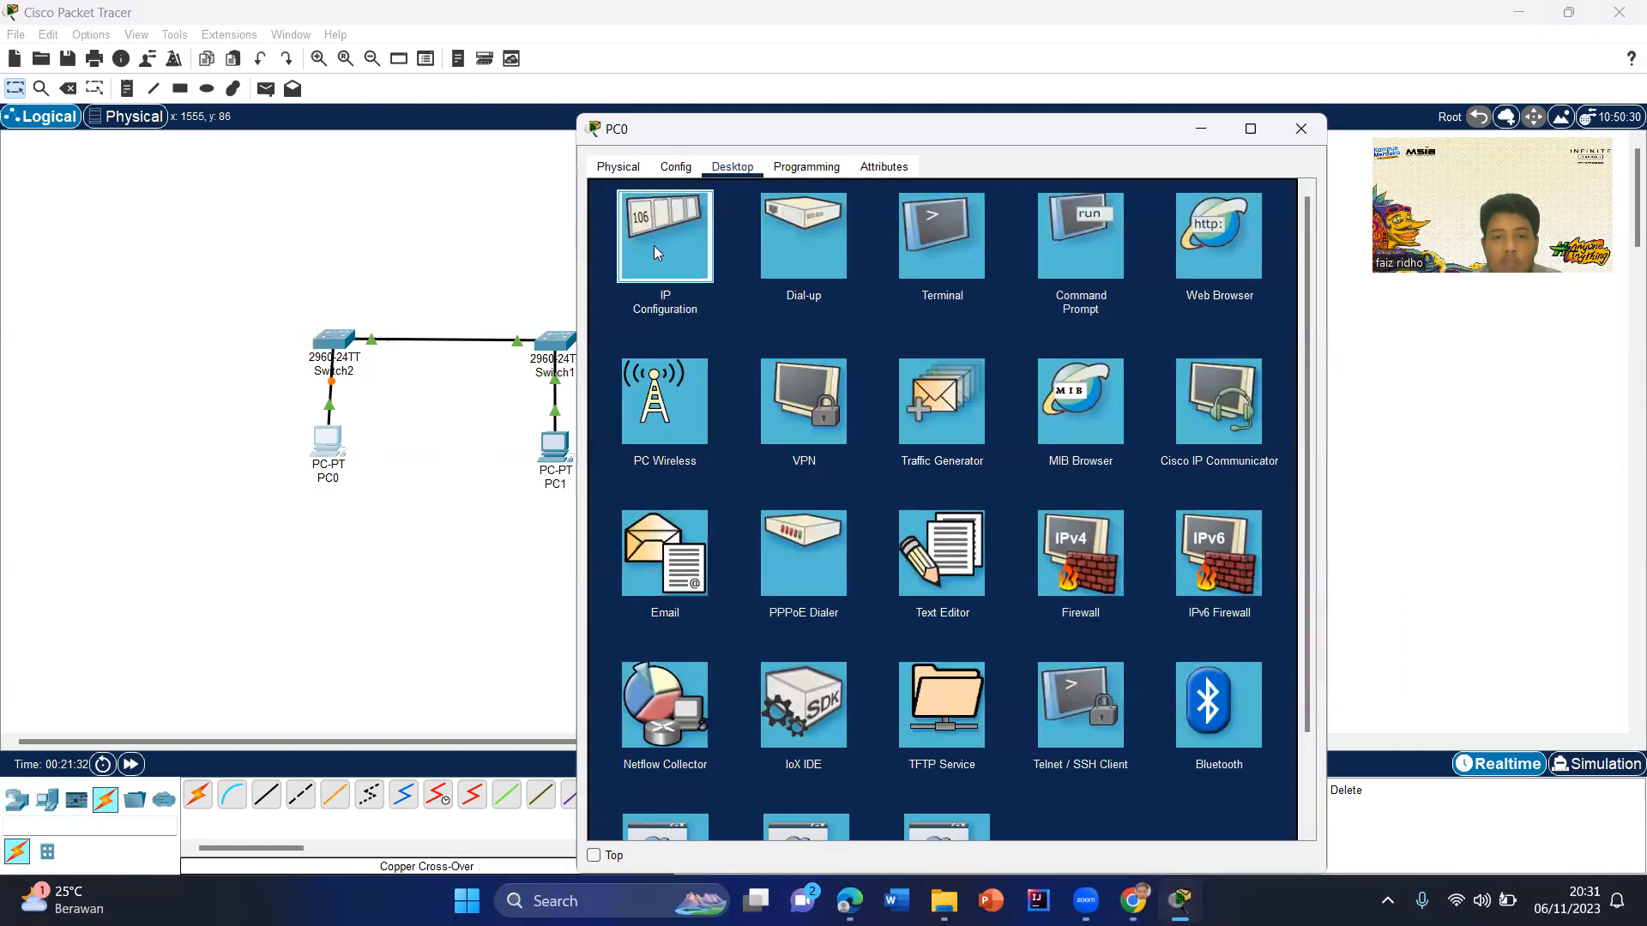
click(653, 250)
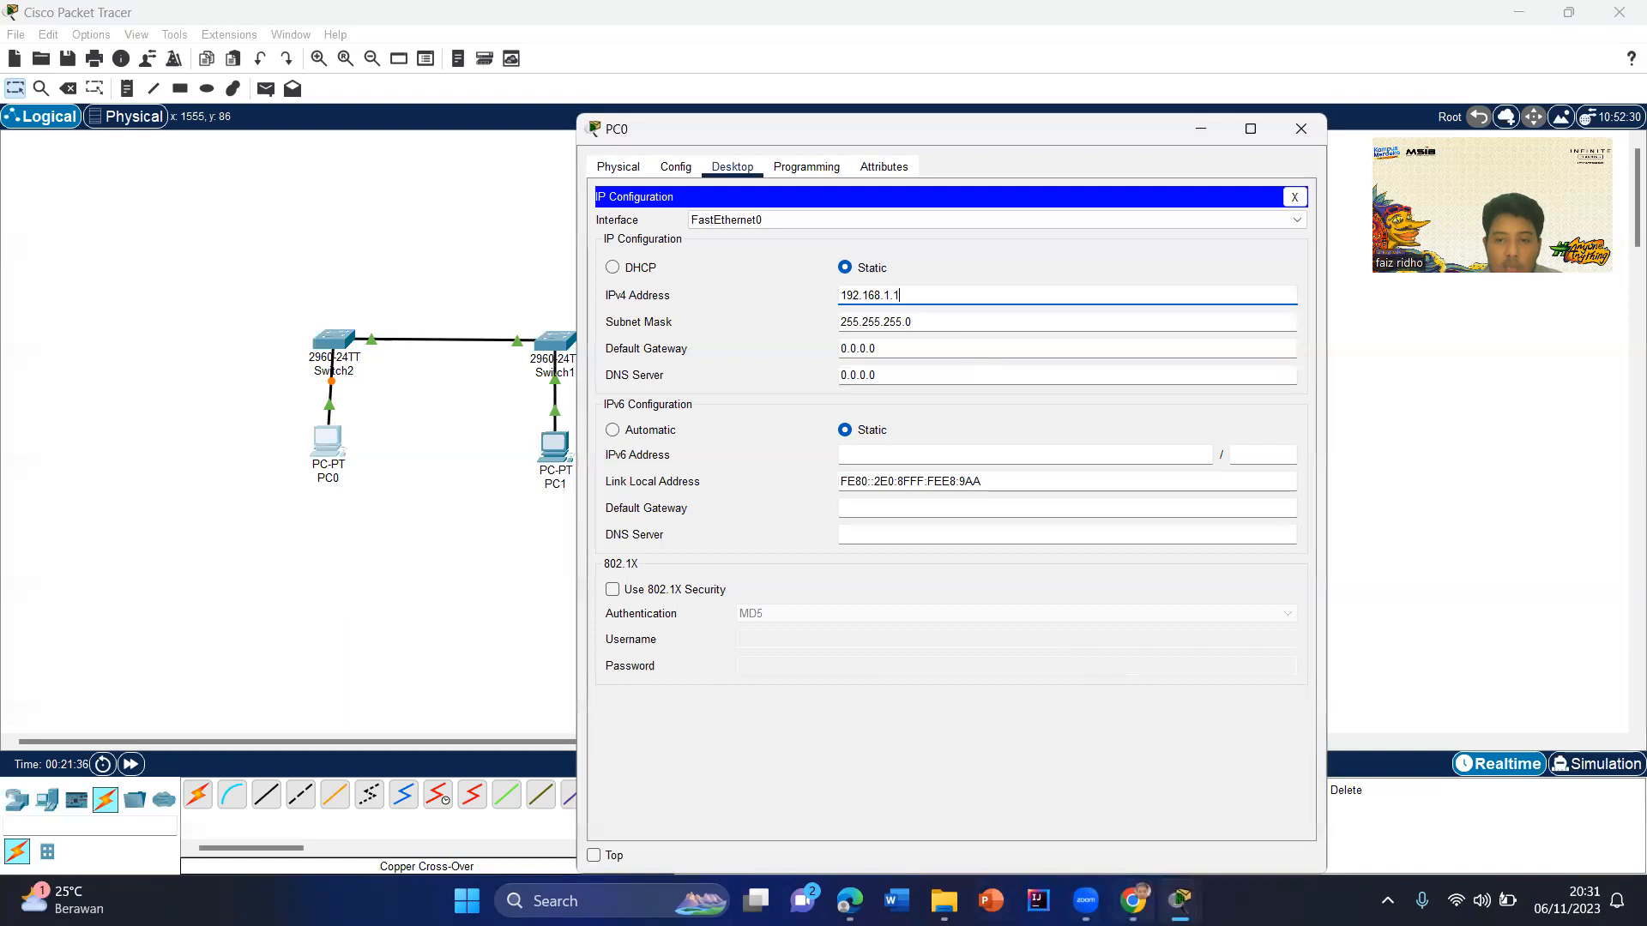
Check PC-A's address in the lab PDF in Chrome, and set PC0's IPv4 address to 192.168.1.10 in Packet Tracer
click(1132, 900)
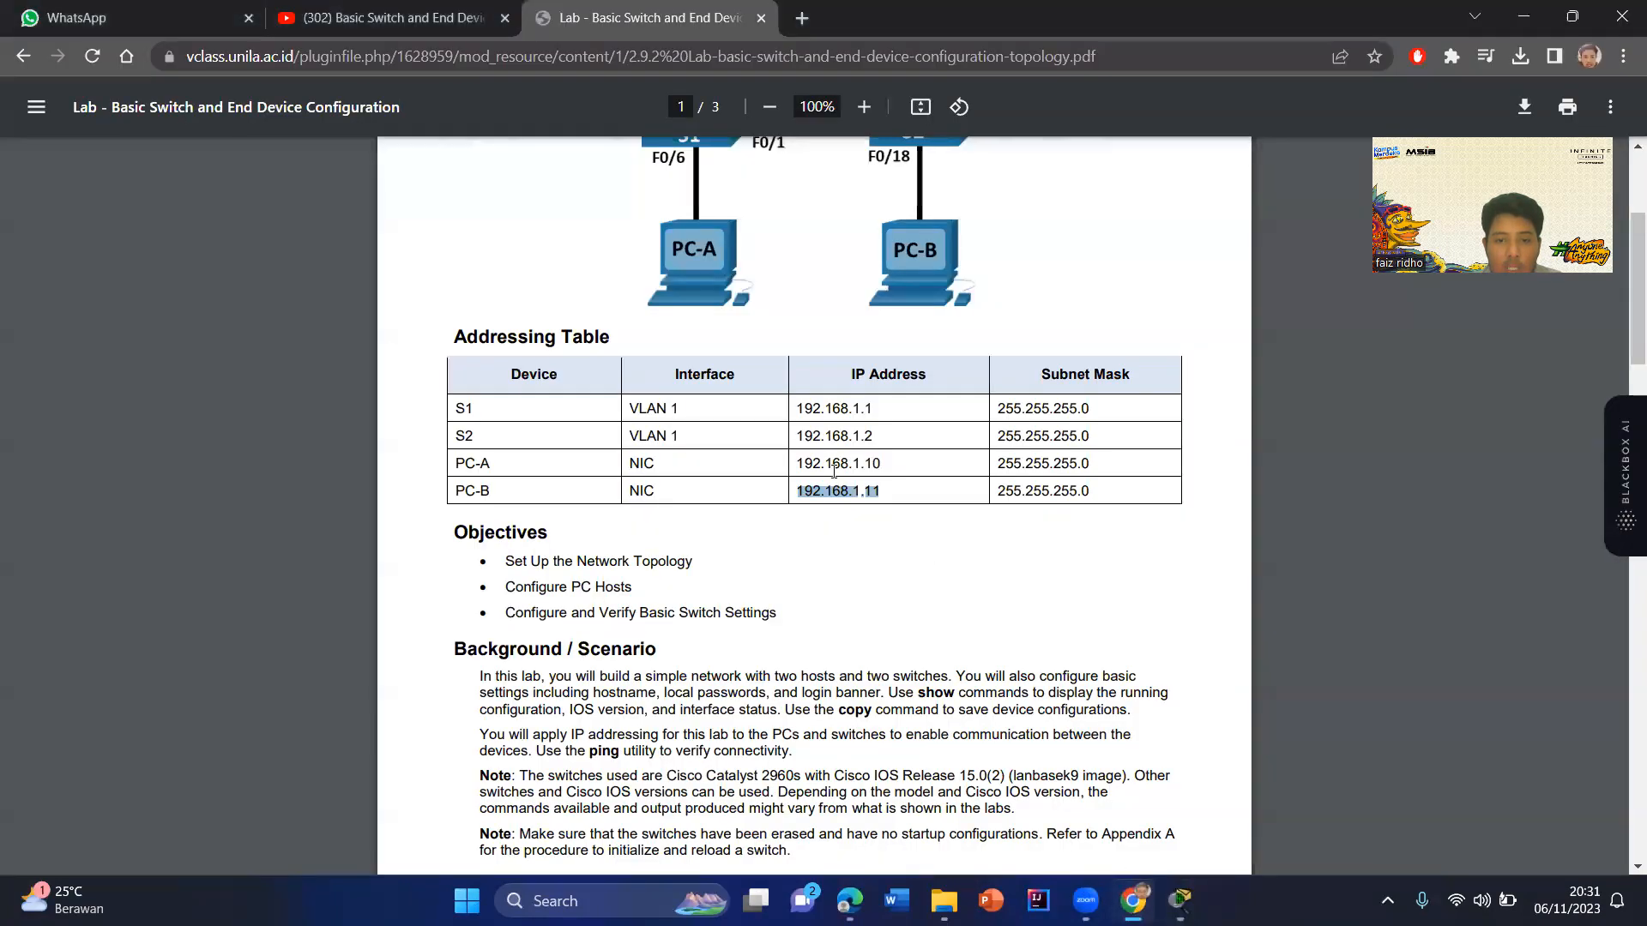
drag(800, 464, 893, 464)
click(1179, 899)
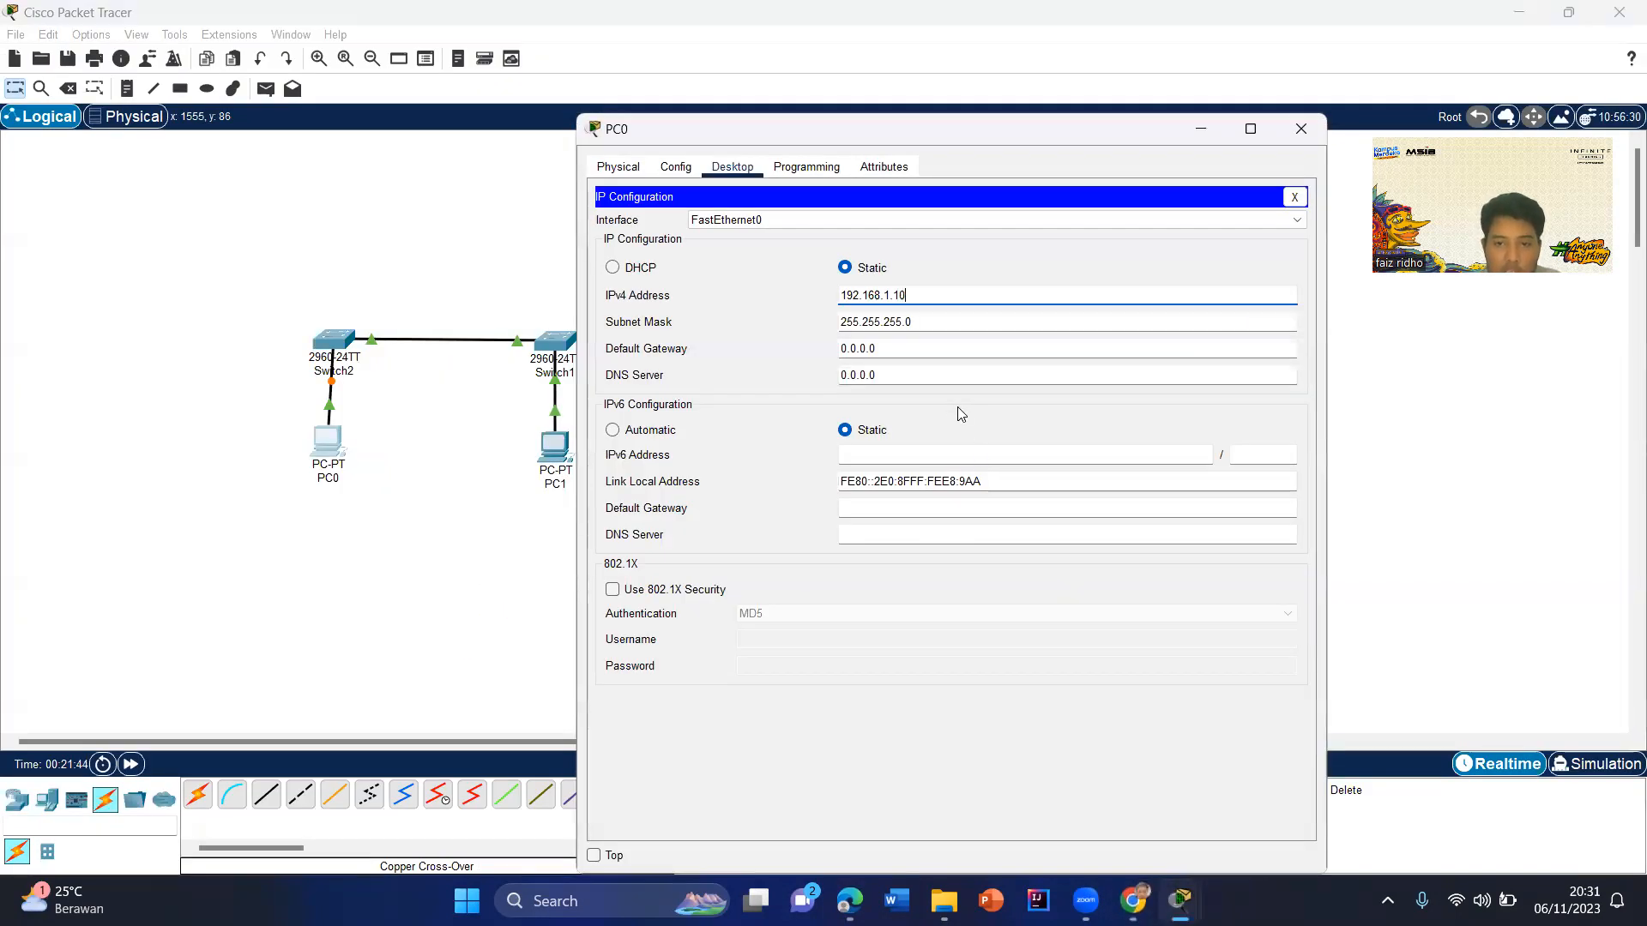
click(976, 262)
click(1060, 655)
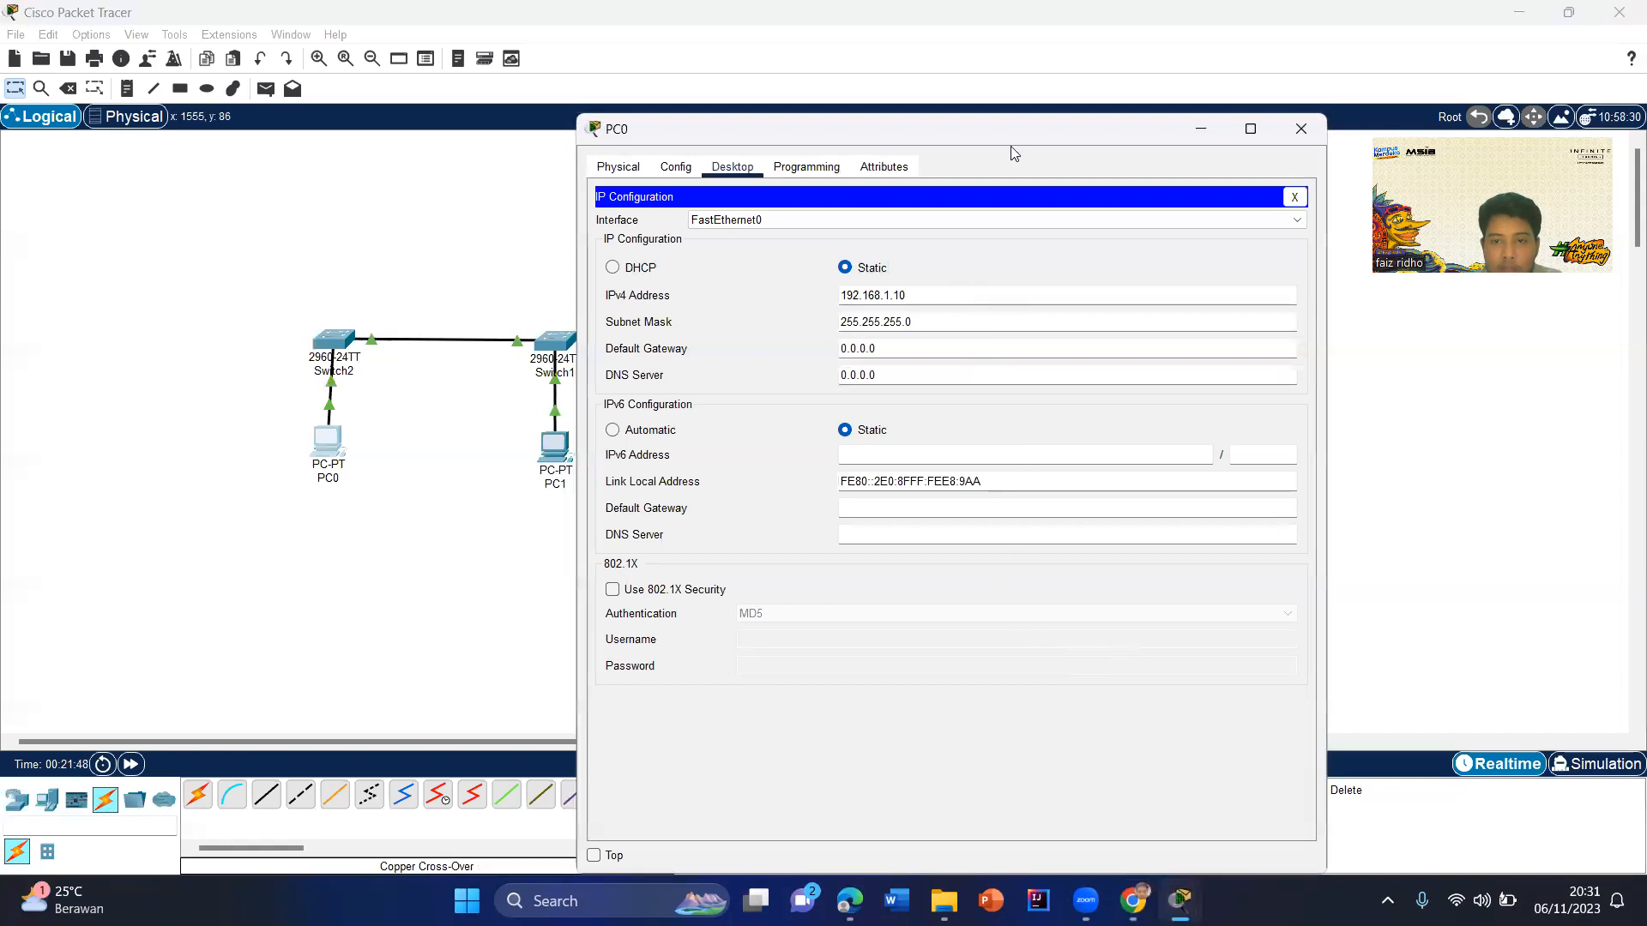
click(806, 166)
click(1294, 137)
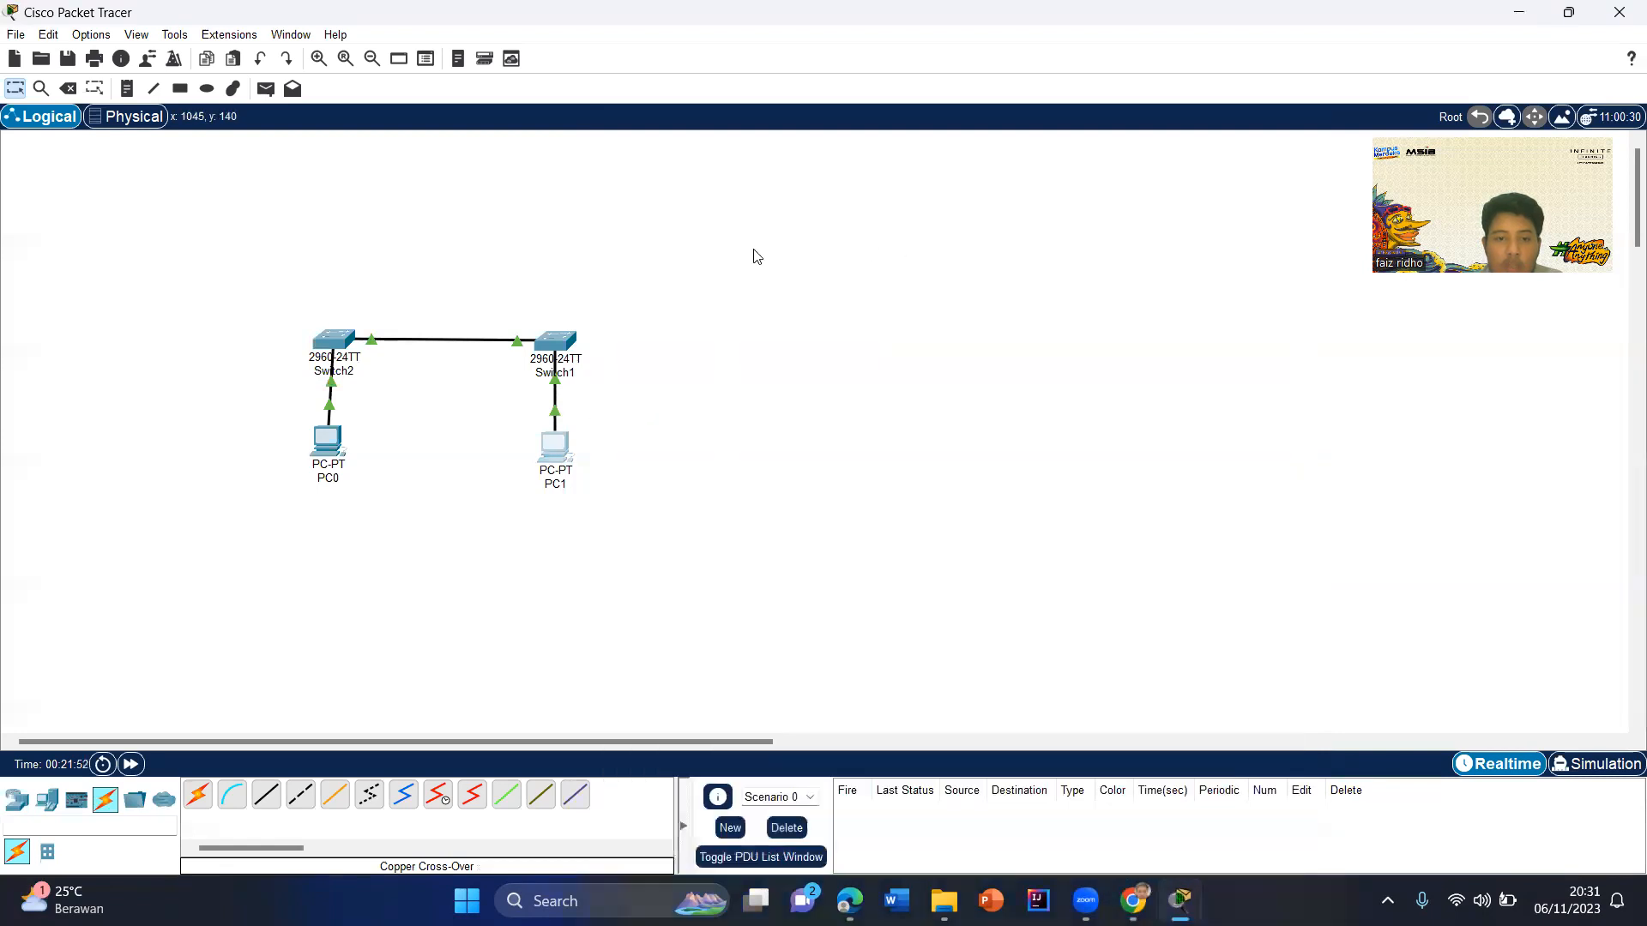
Set PC1's static IPv4 address to 192.168.1.11 and close its configuration window
click(555, 443)
click(700, 259)
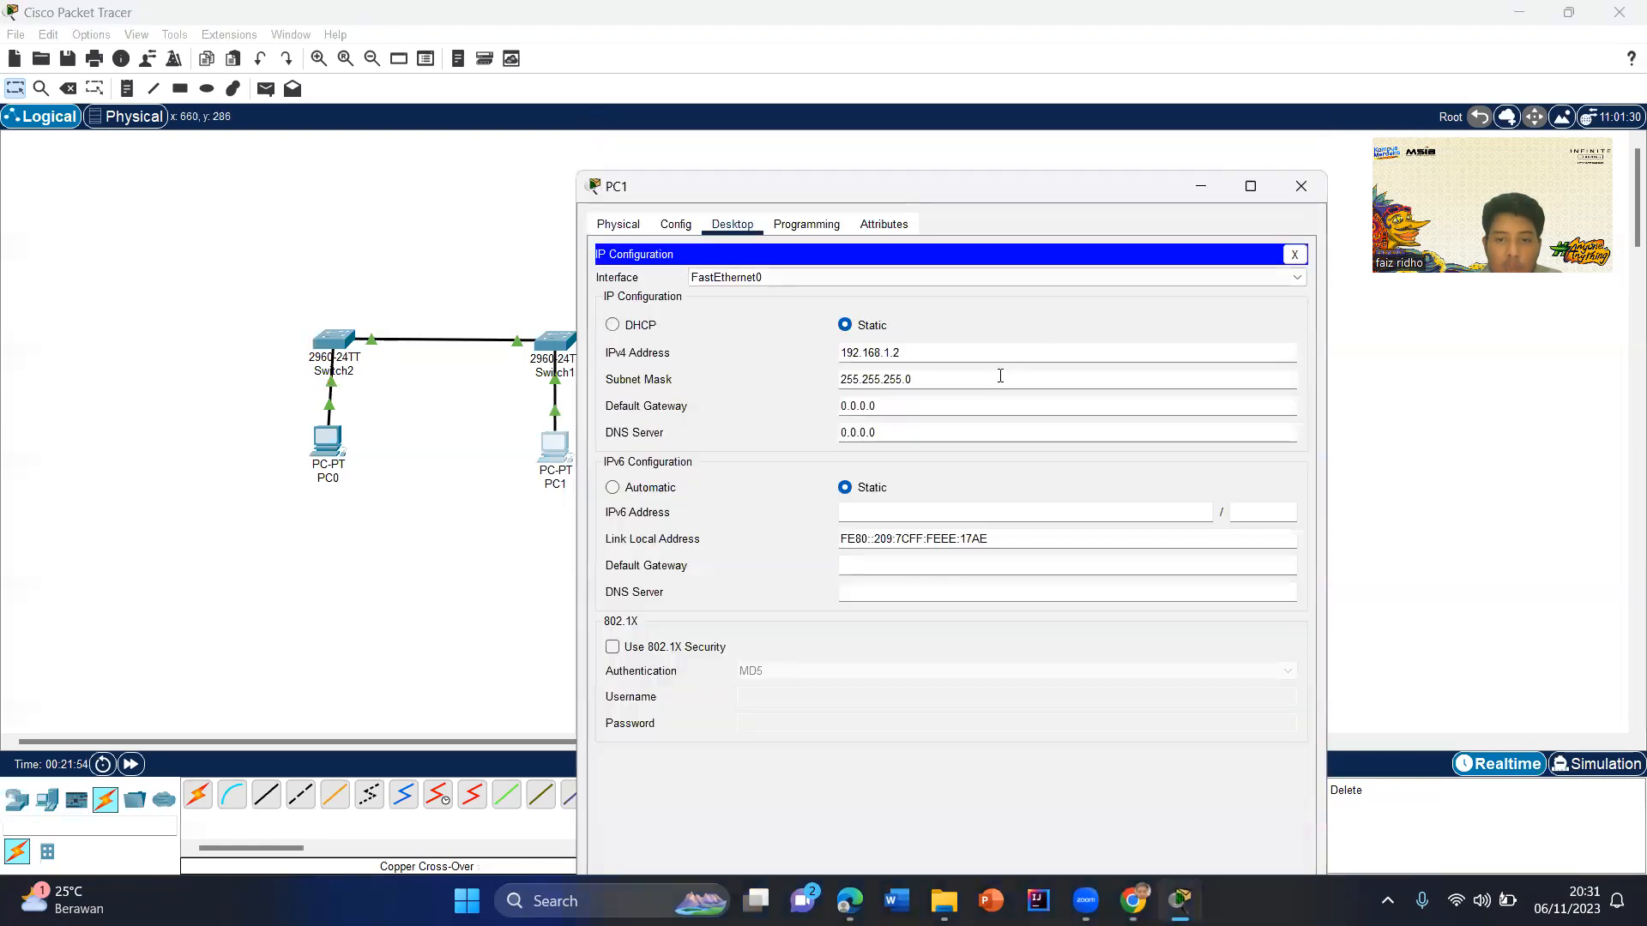
text(11)
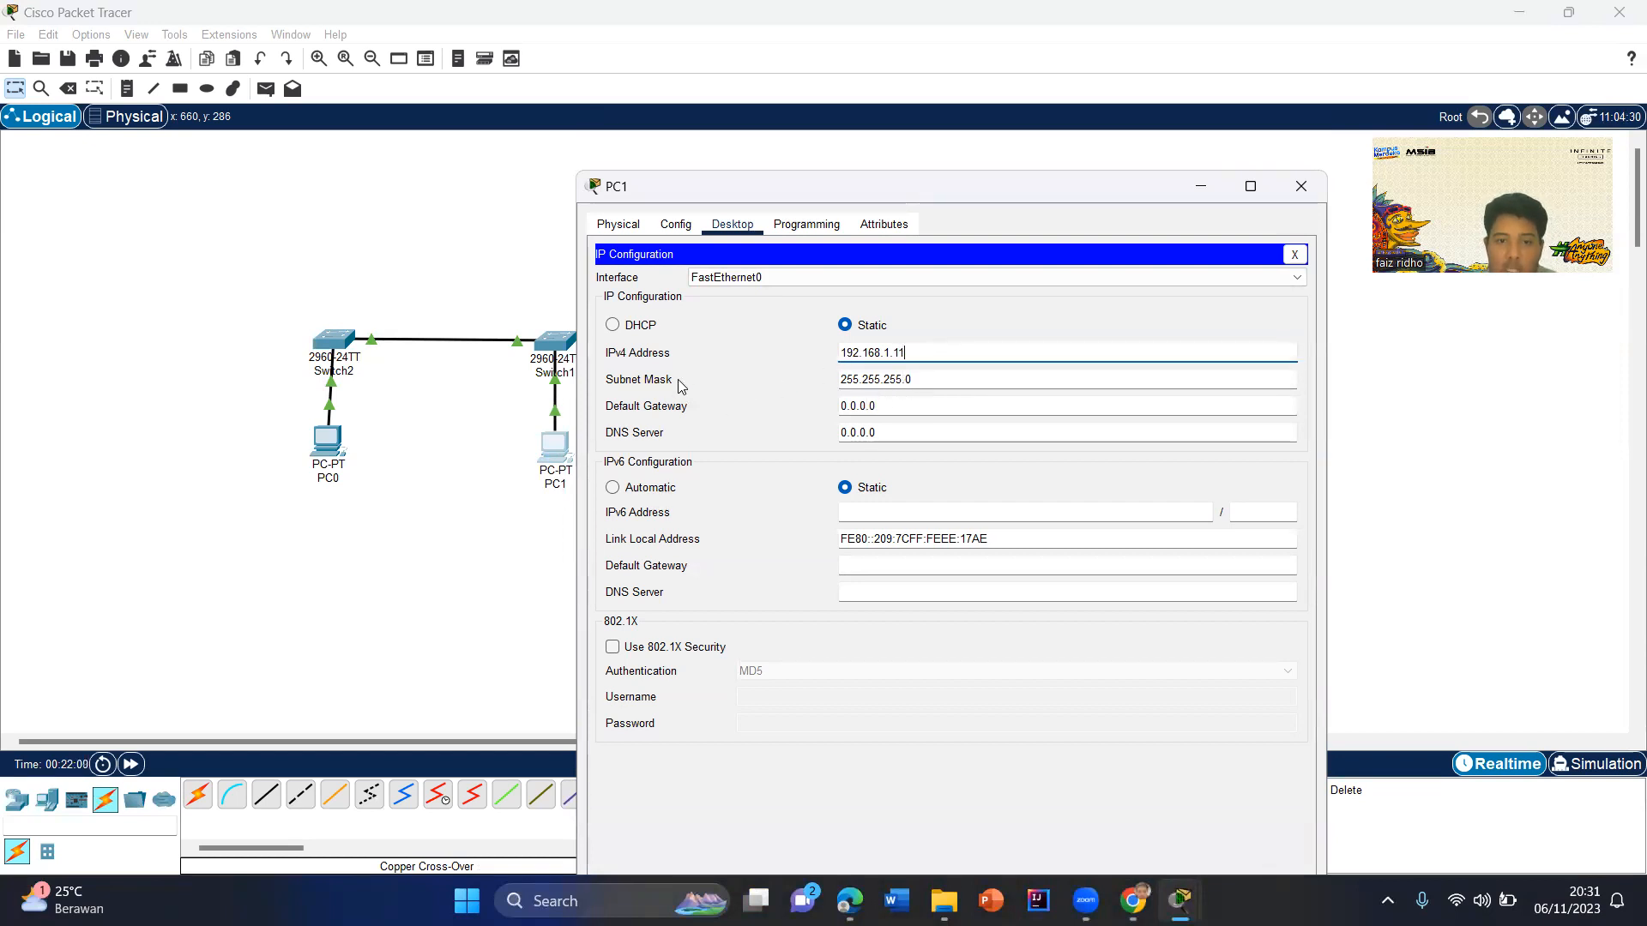
click(652, 382)
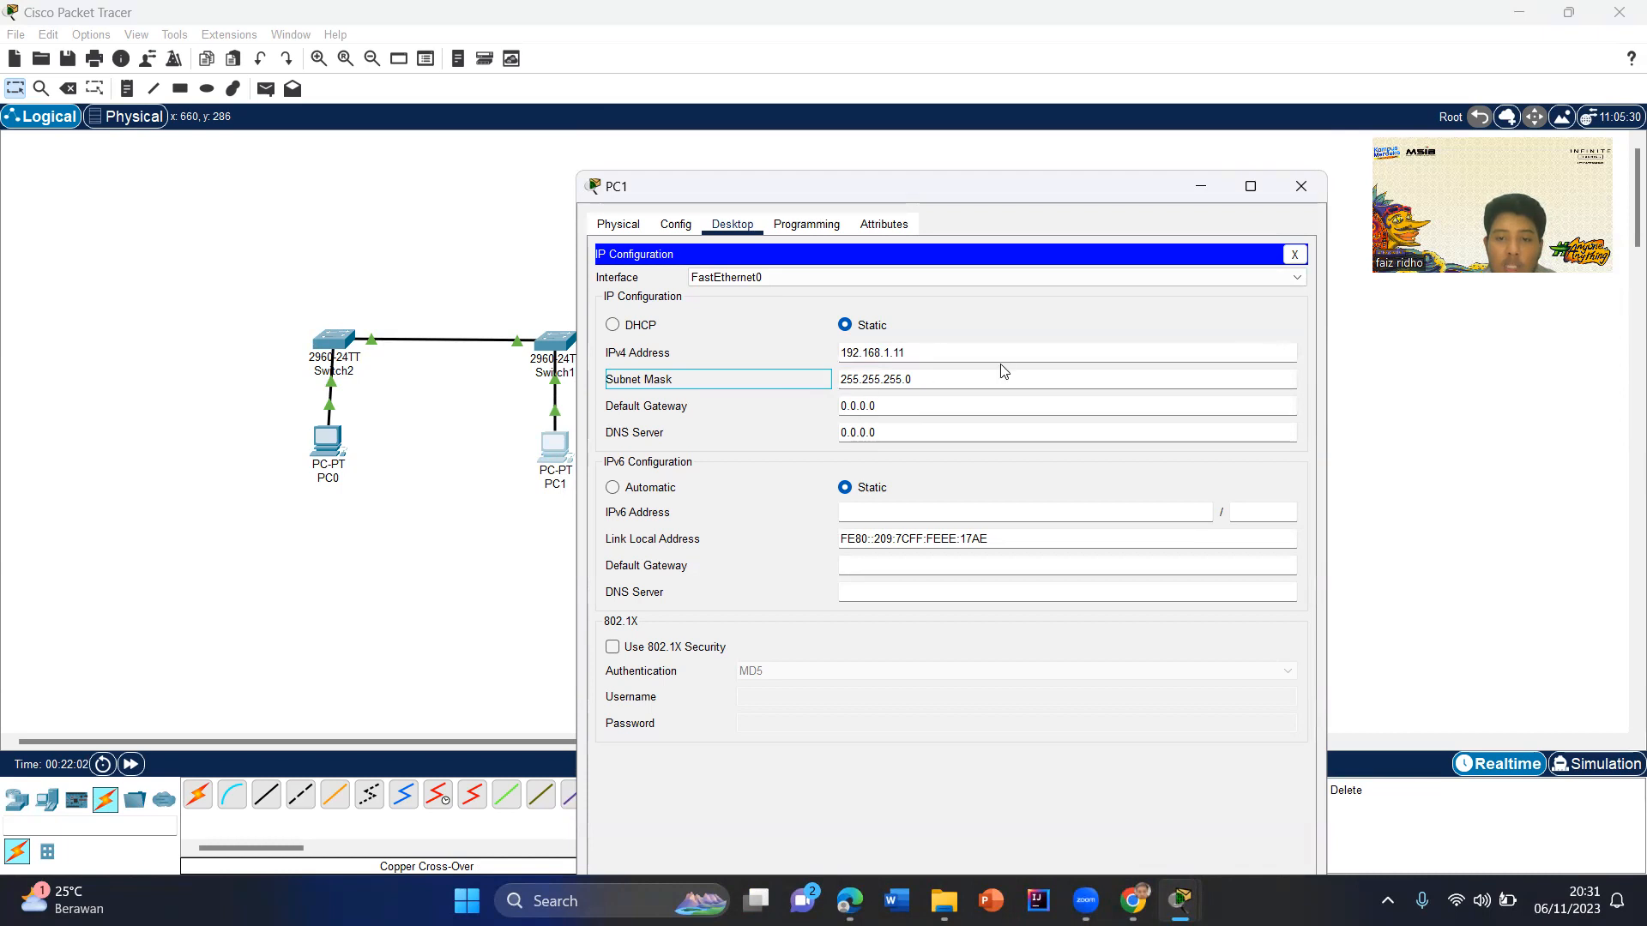
click(1295, 190)
Run ipconfig in PC0's command prompt and examine the FastEthernet0 IPv4 address and subnet mask
drag(332, 433, 347, 443)
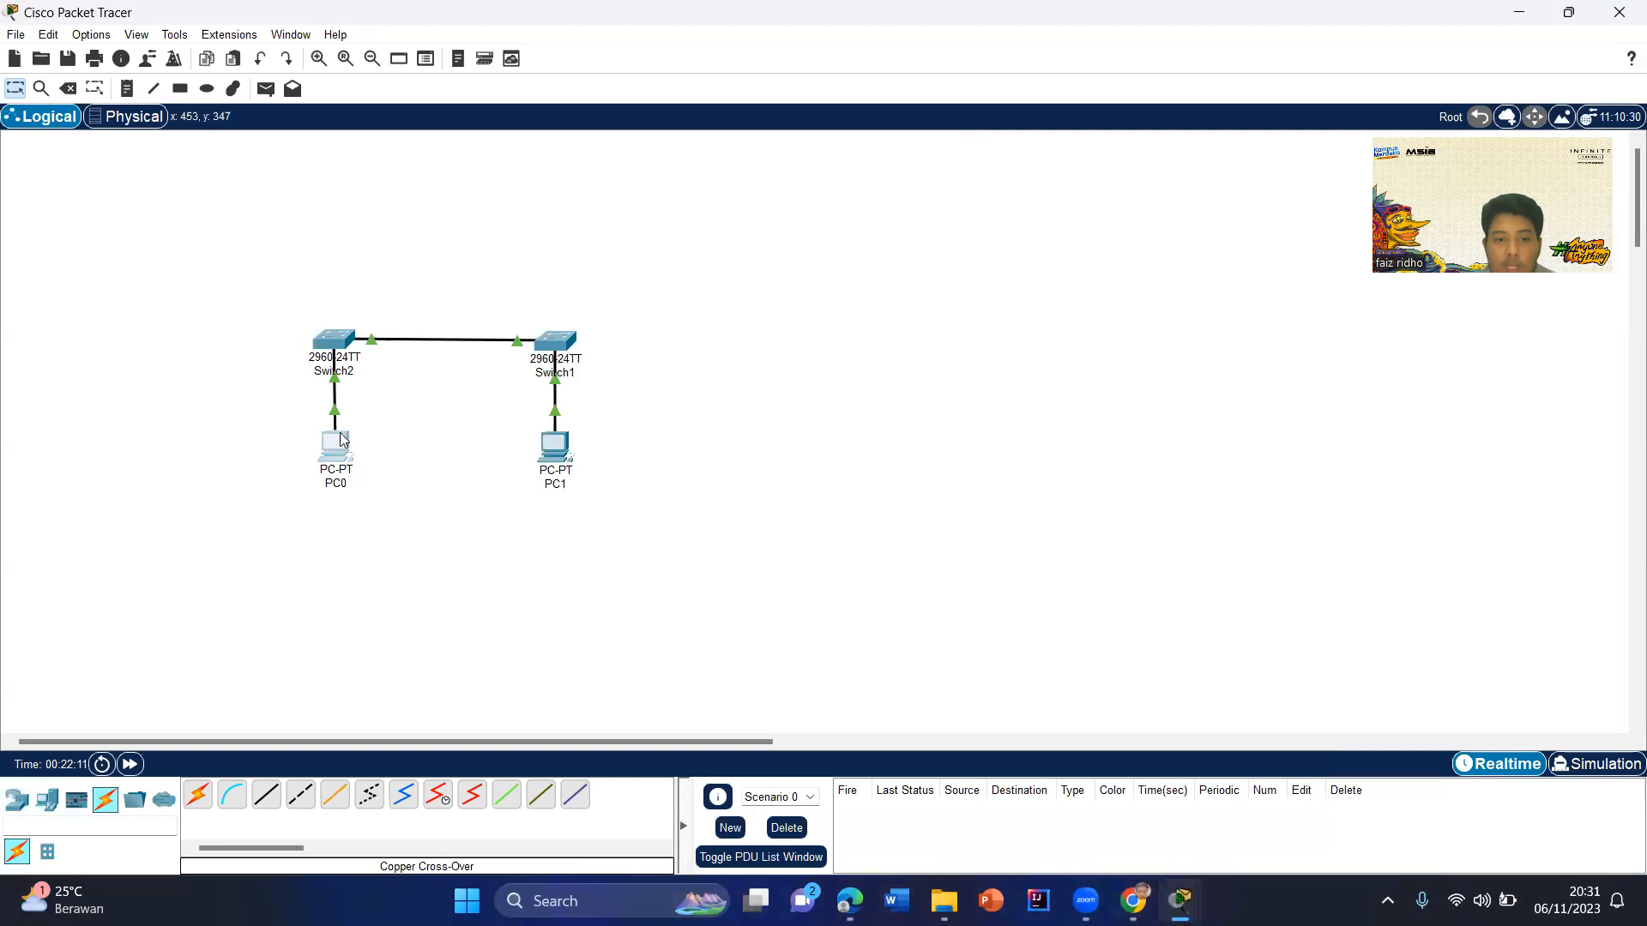
click(340, 440)
click(733, 168)
click(1054, 247)
text(ipconfig)
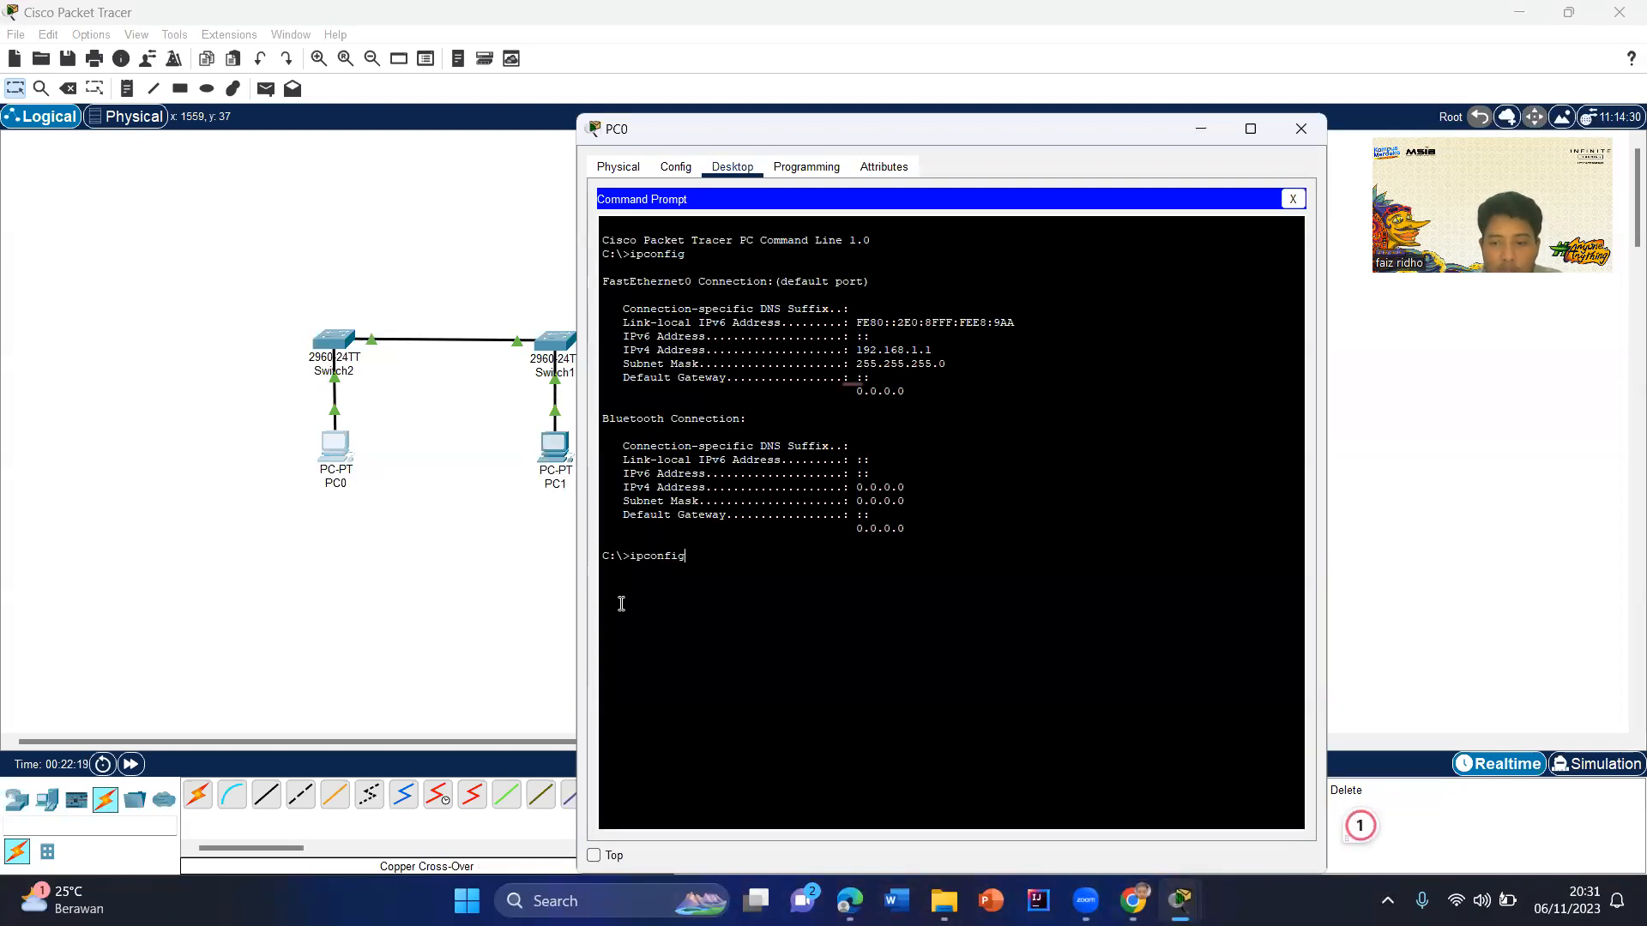
key(Return)
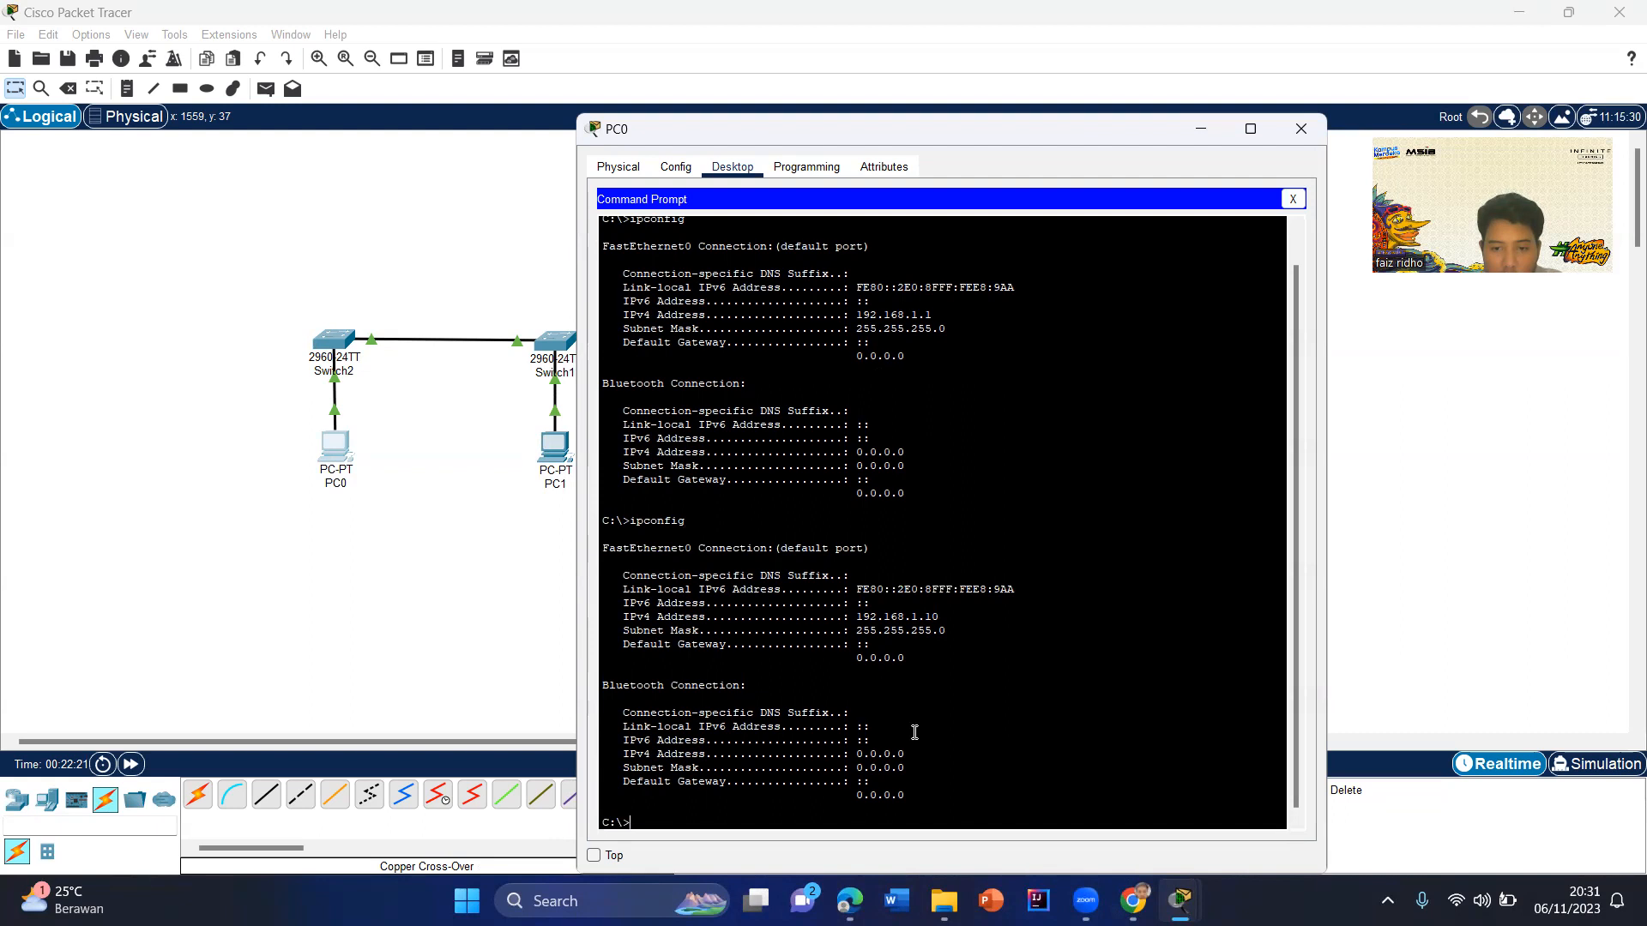
scroll(837, 652, down, 1)
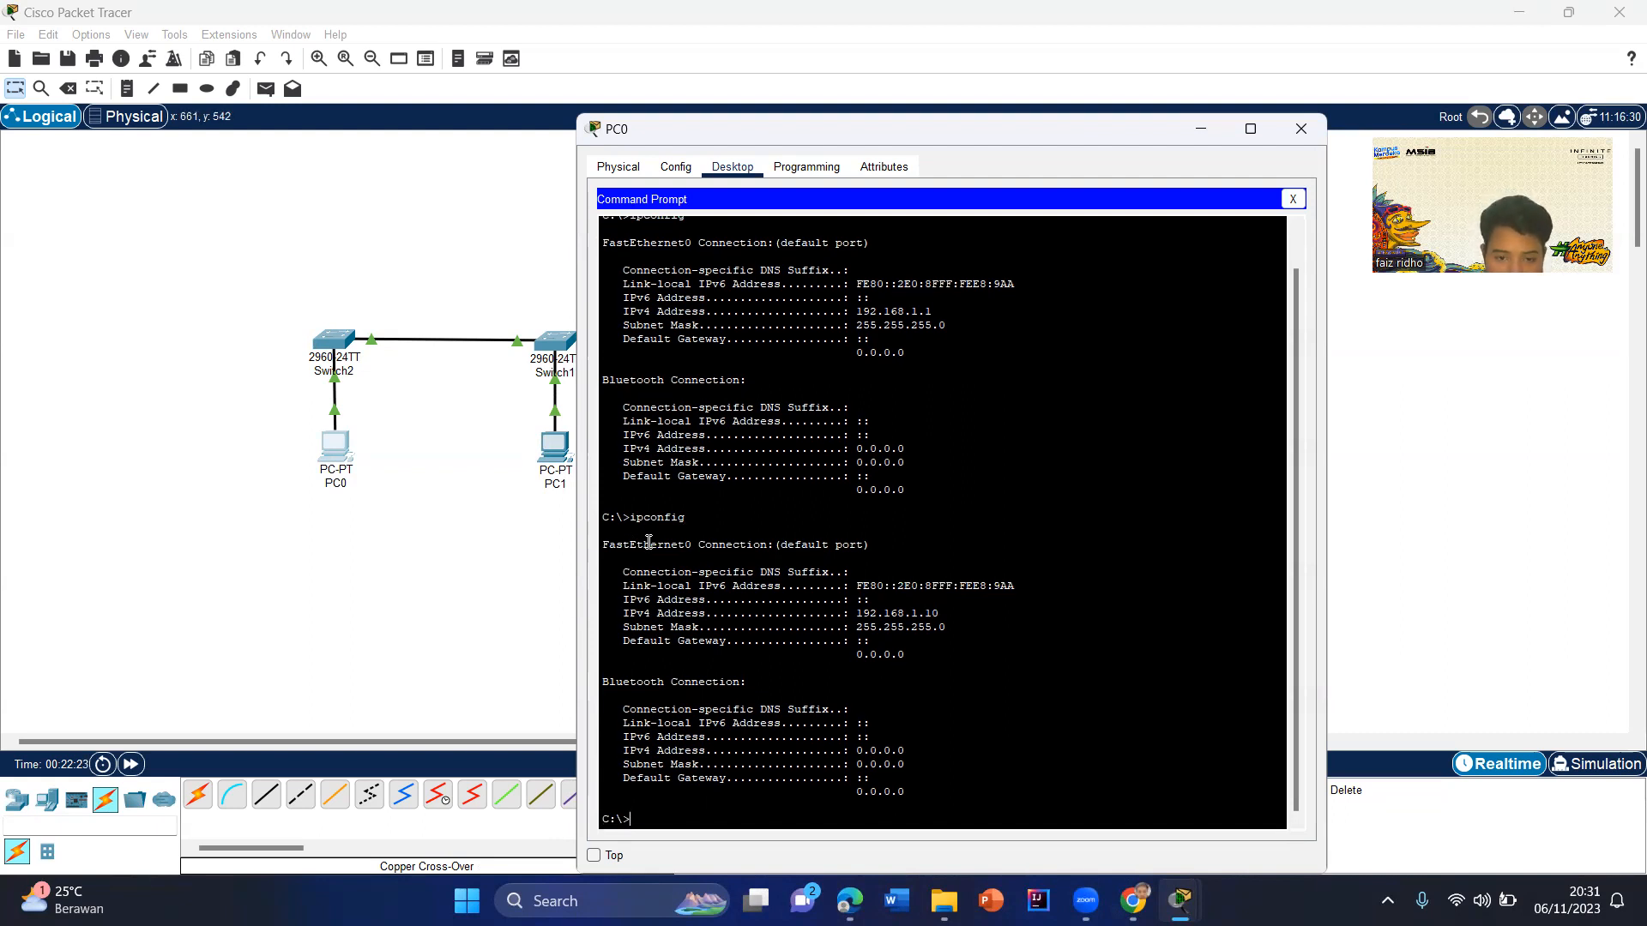
drag(873, 546, 846, 550)
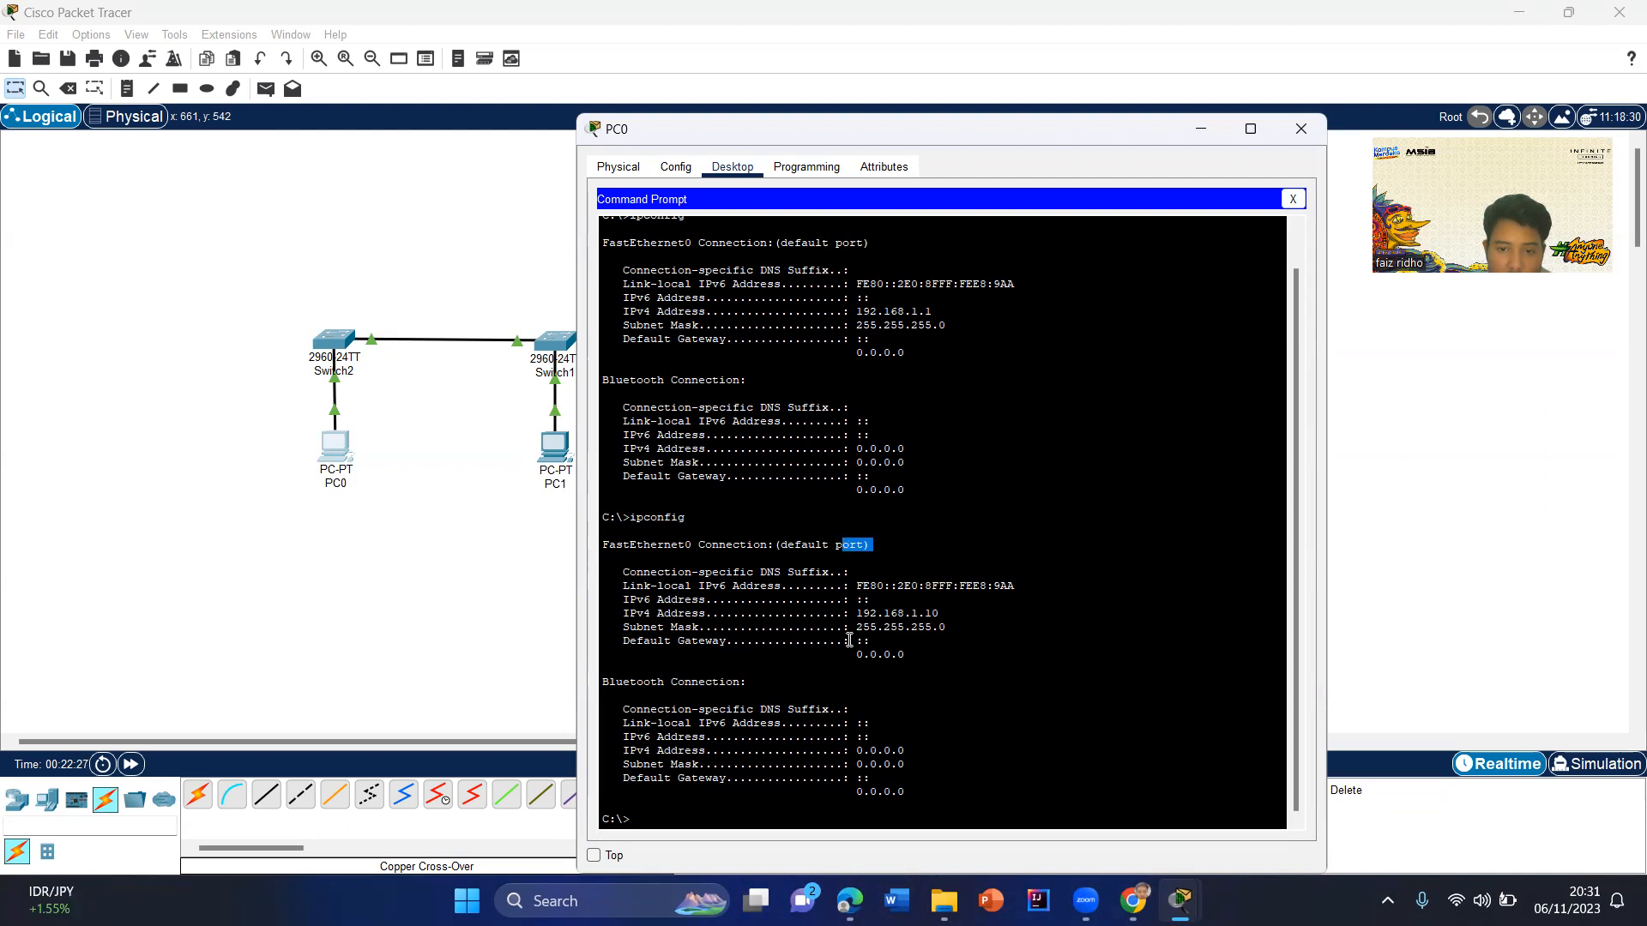
mouse_move(945, 615)
mouse_down()
mouse_move(689, 611)
mouse_move(953, 618)
mouse_move(910, 606)
mouse_move(862, 616)
mouse_move(929, 624)
mouse_move(662, 632)
mouse_move(944, 627)
mouse_up()
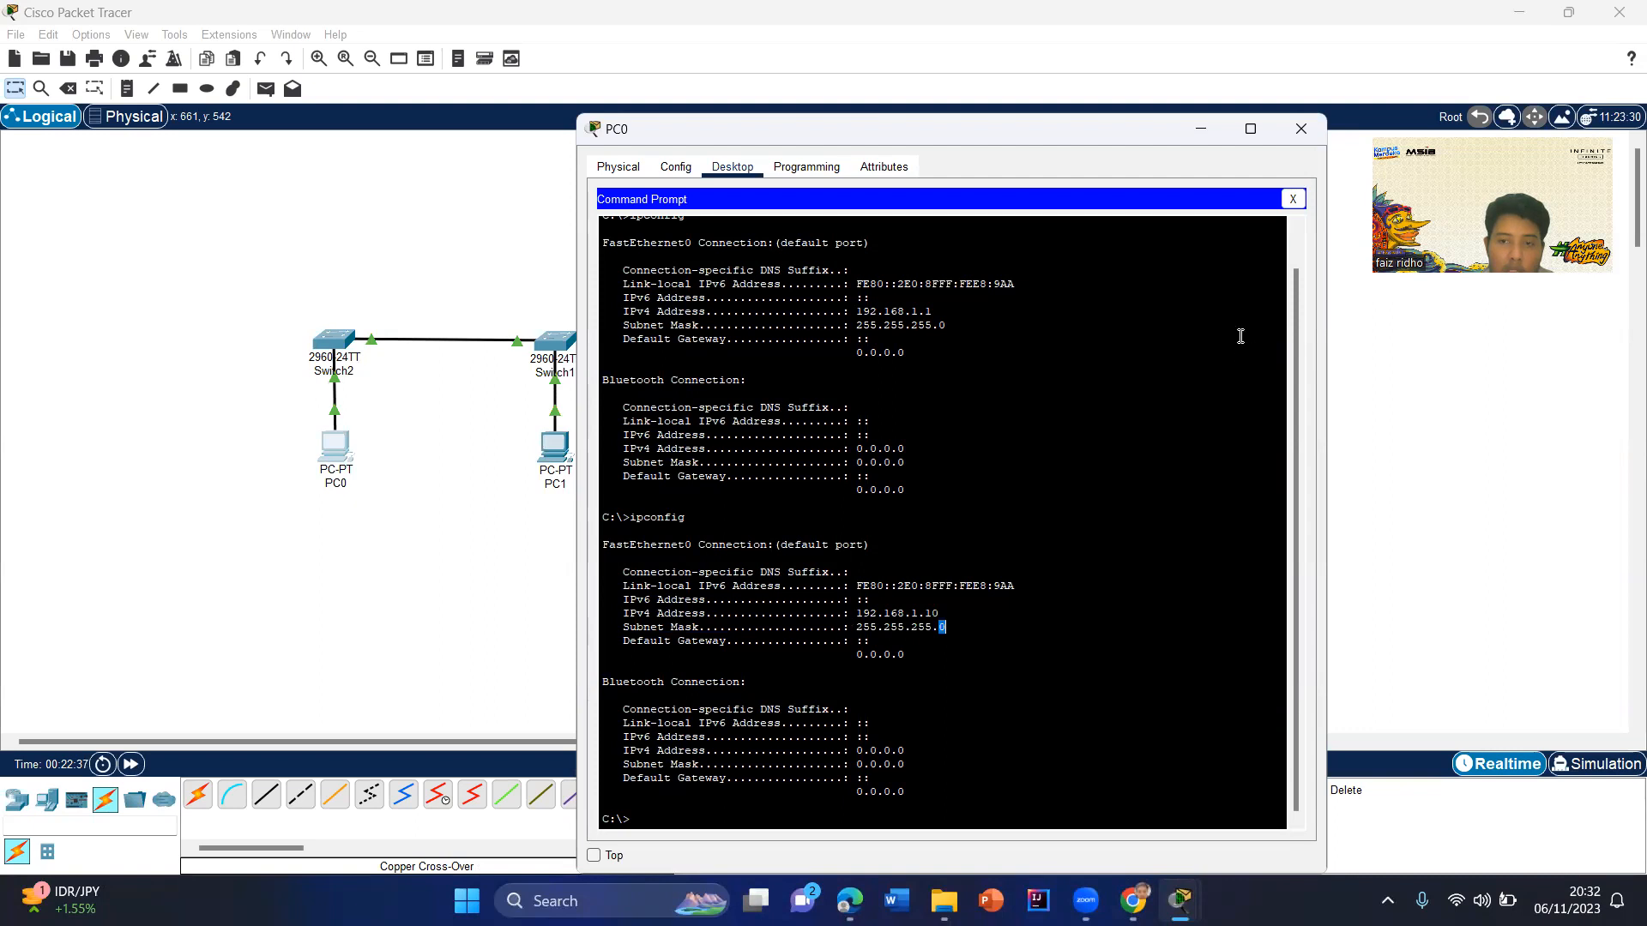
click(721, 177)
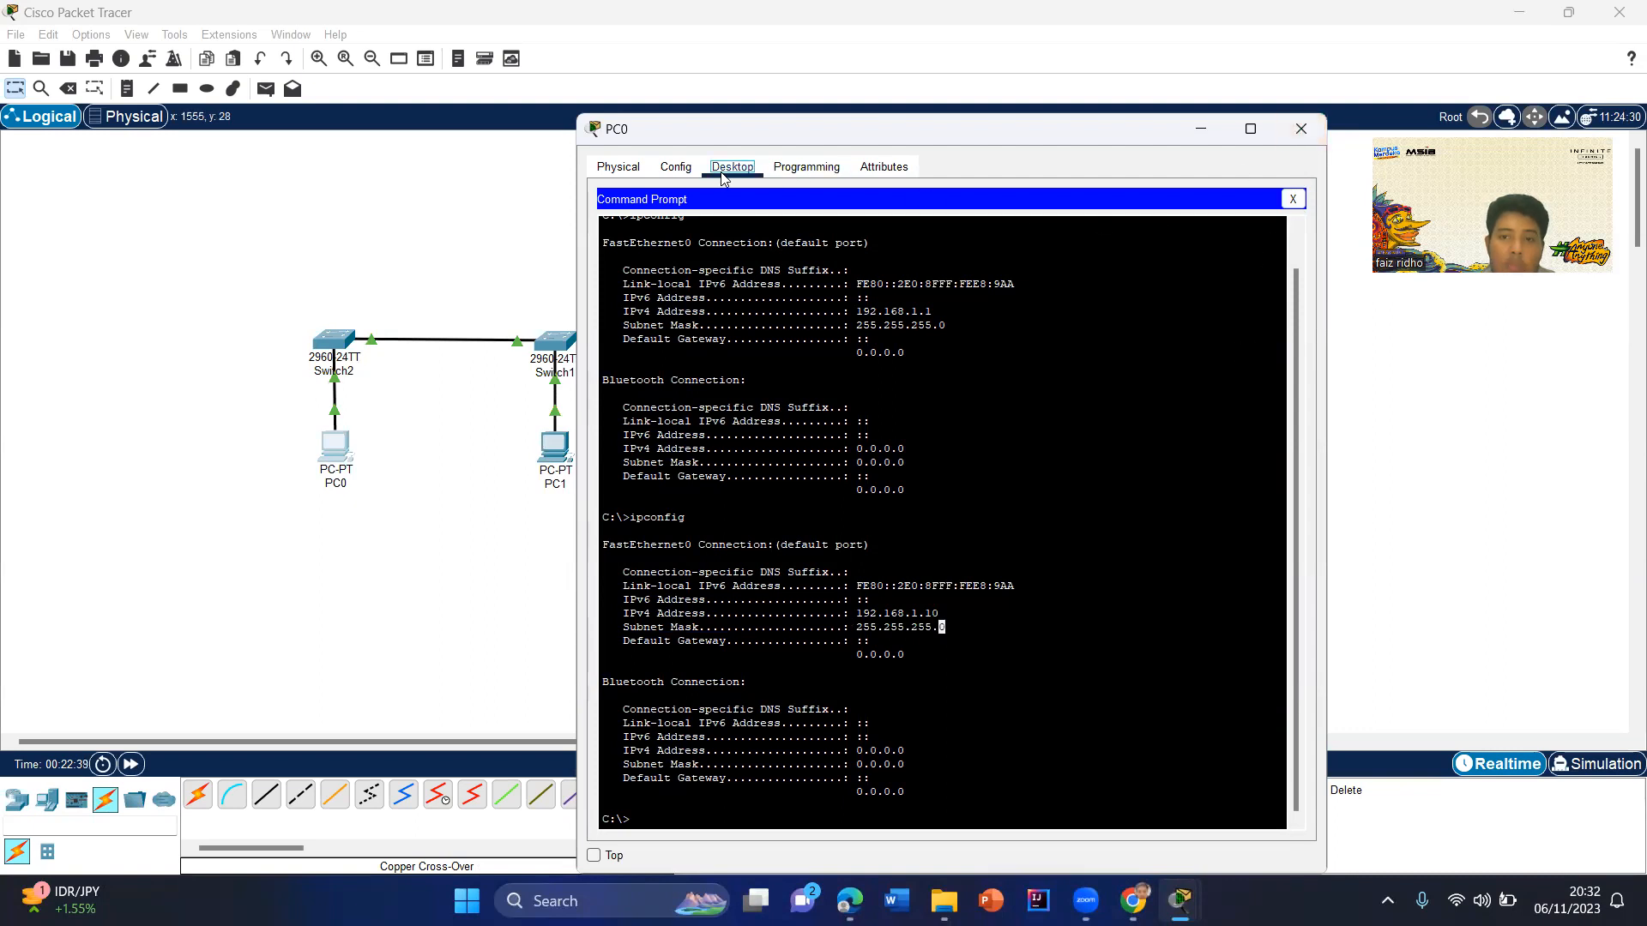
click(1292, 199)
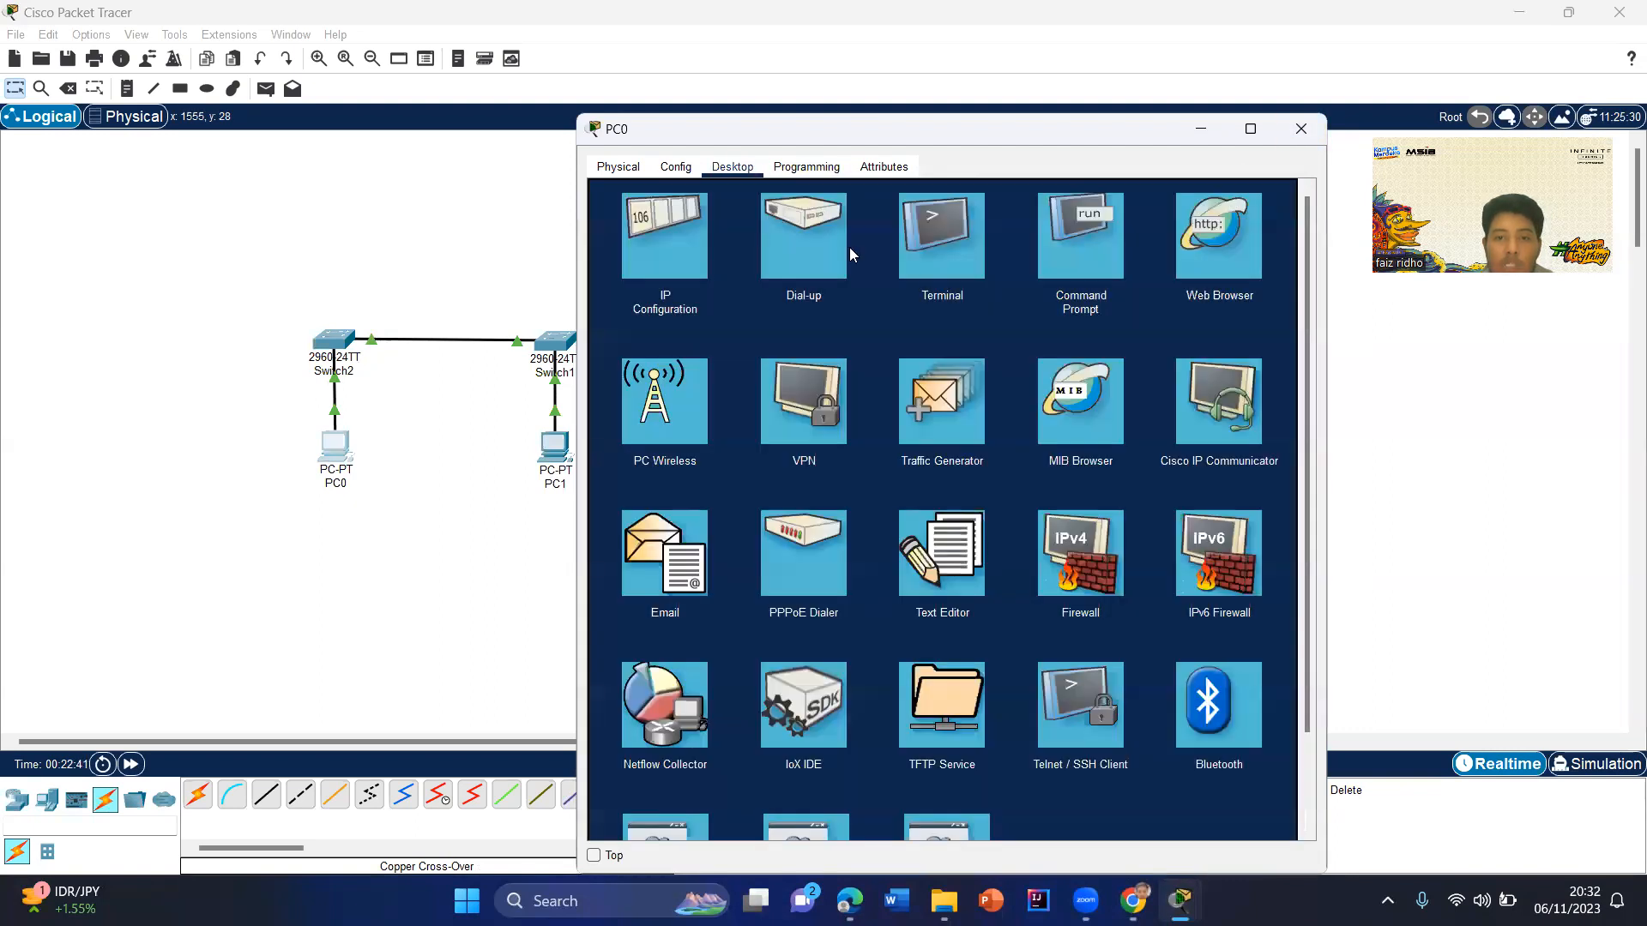
click(943, 225)
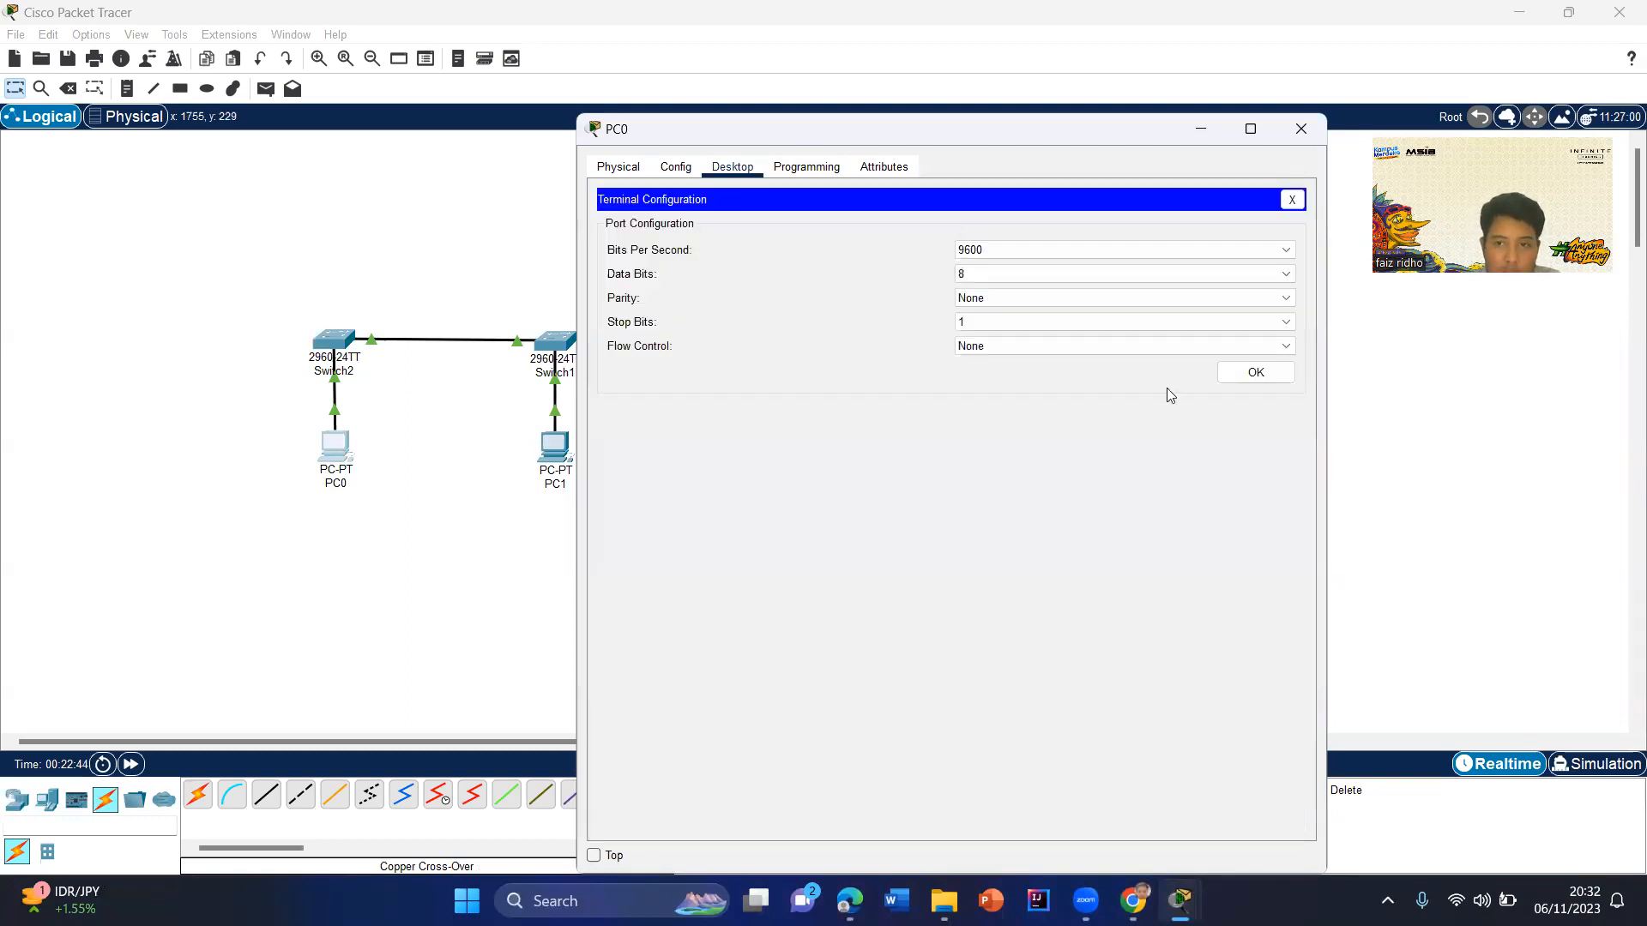
click(1265, 375)
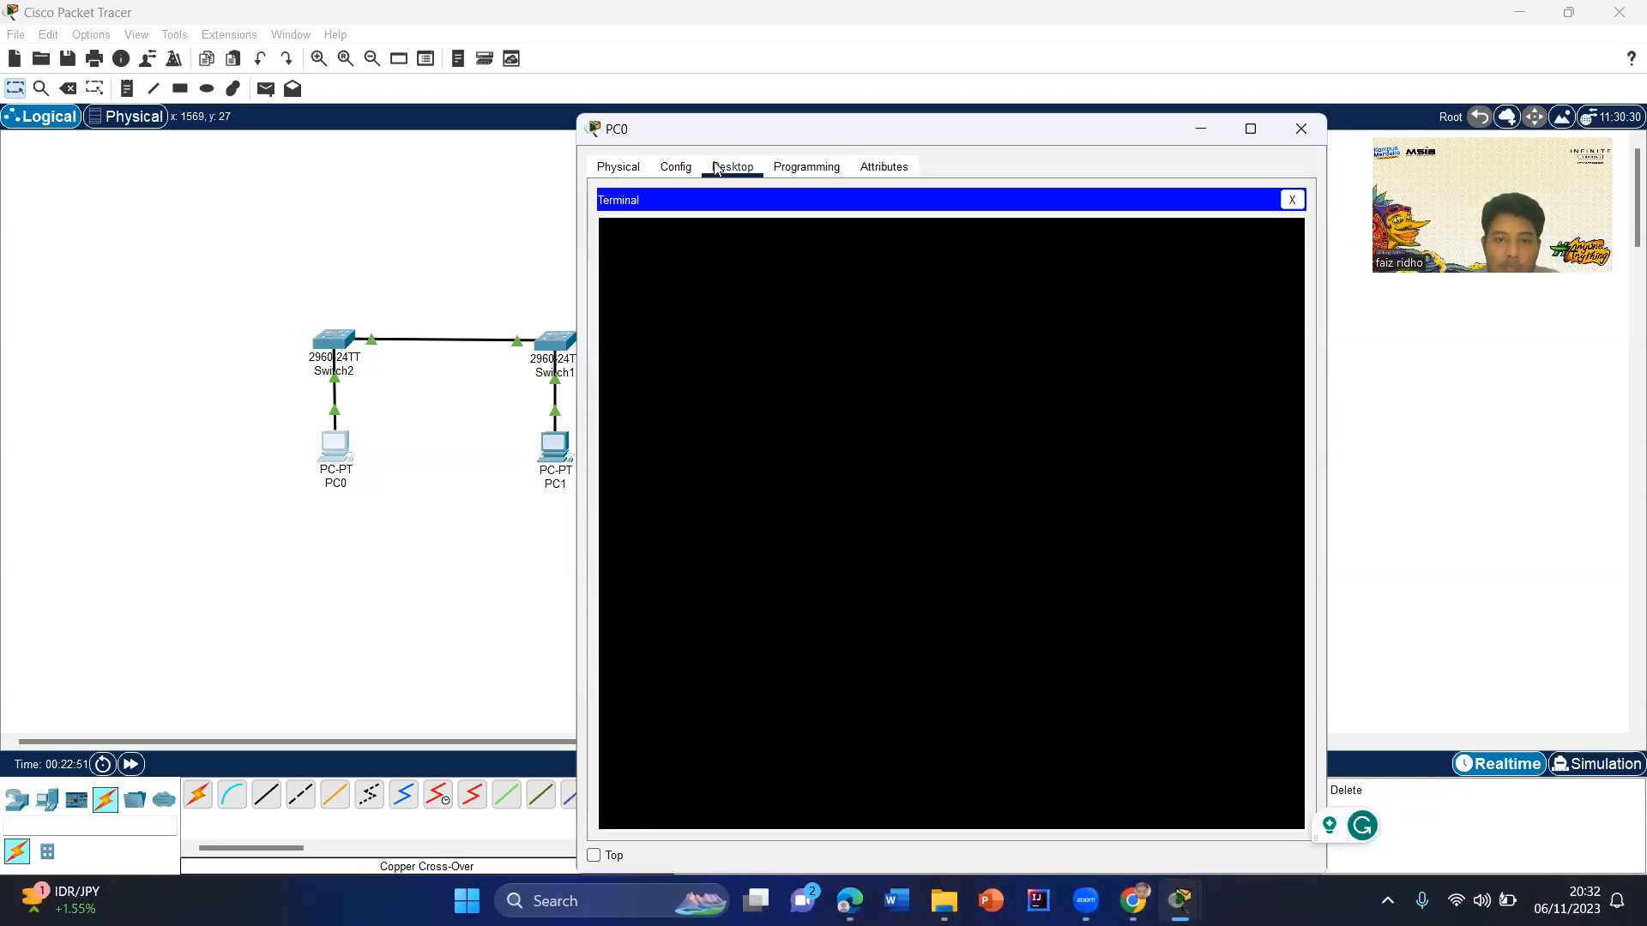
click(676, 166)
click(1301, 128)
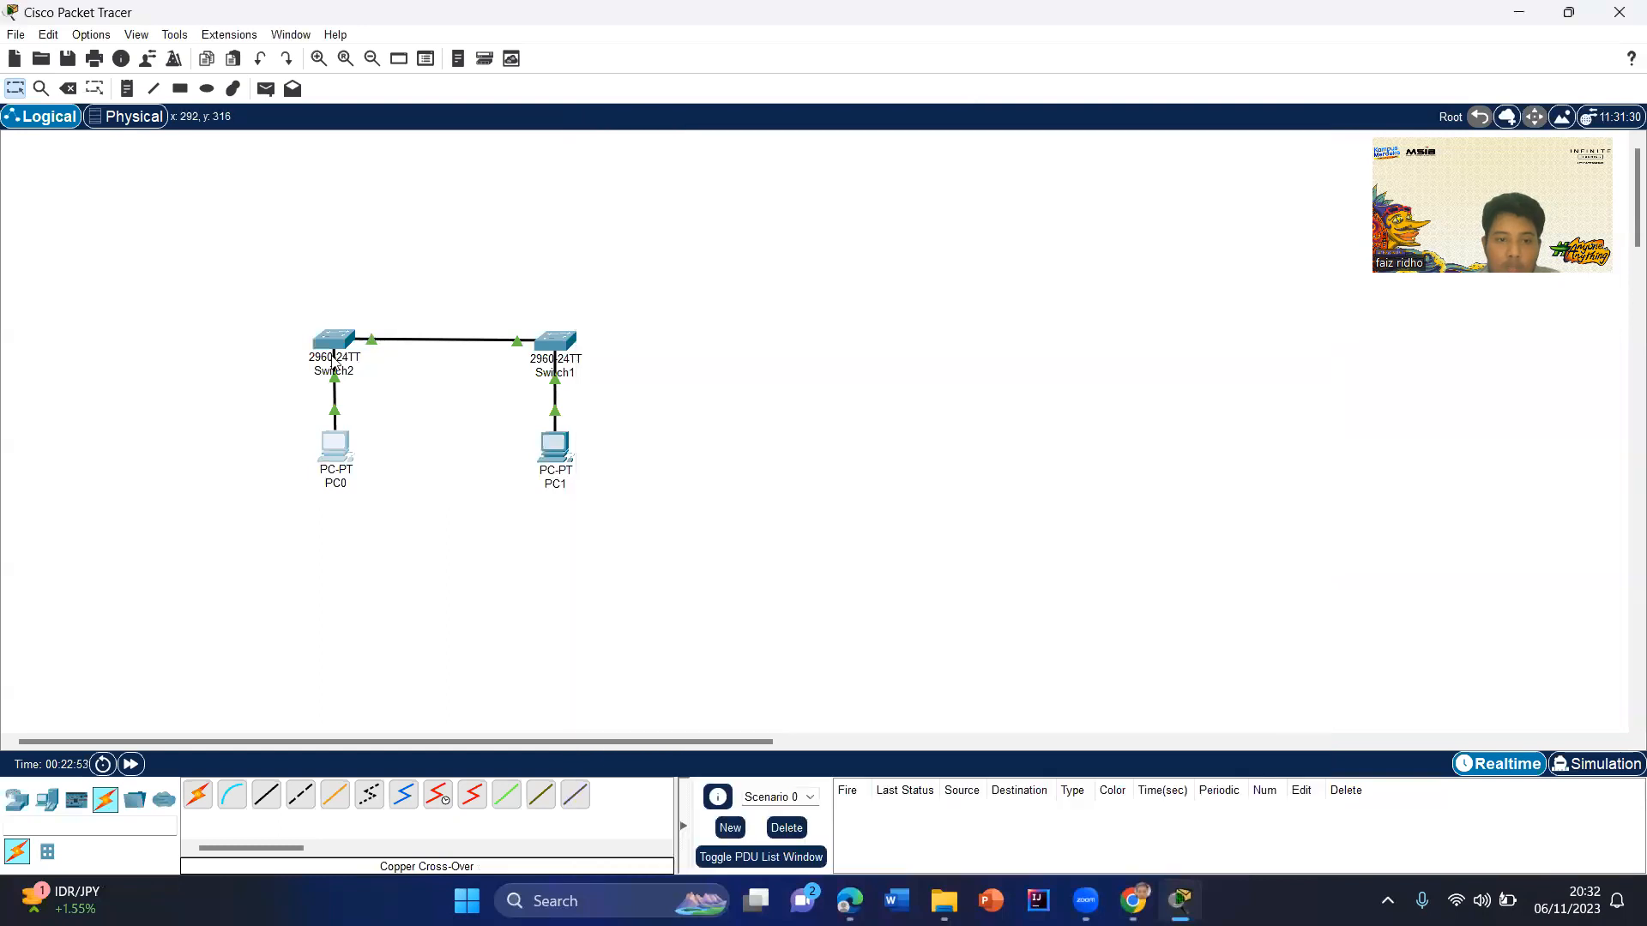
Move PC0 so it sits directly beneath Switch2
drag(350, 454, 336, 447)
click(325, 344)
click(1301, 130)
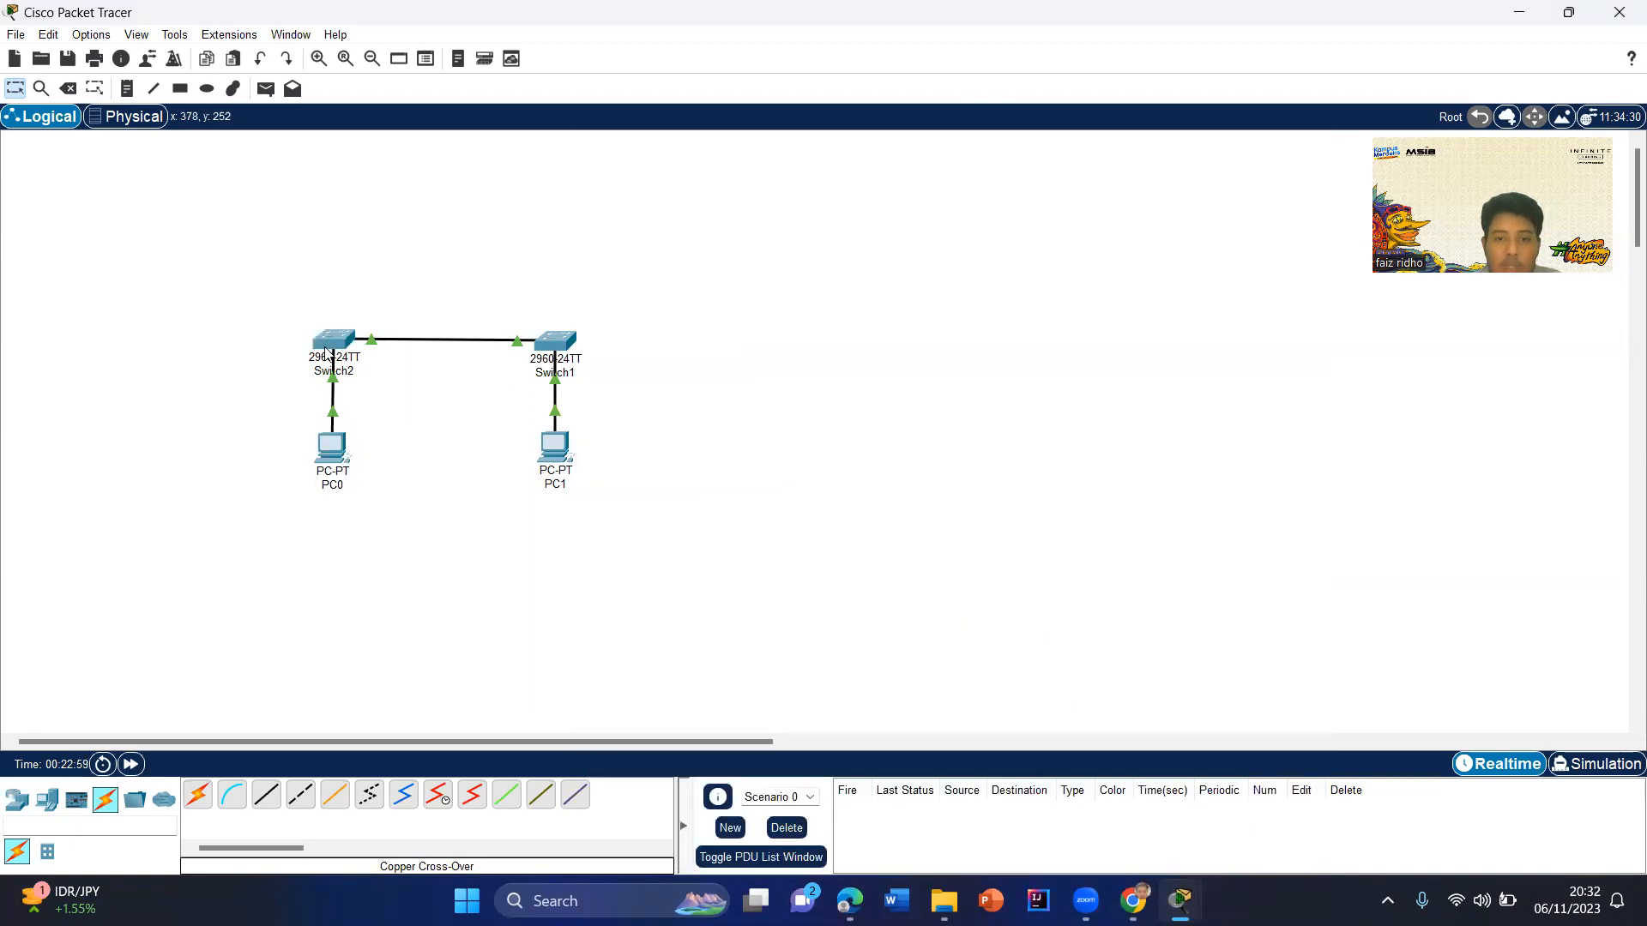
In Switch2's CLI, enter privileged EXEC and global configuration mode, and set the hostname to S1
click(327, 352)
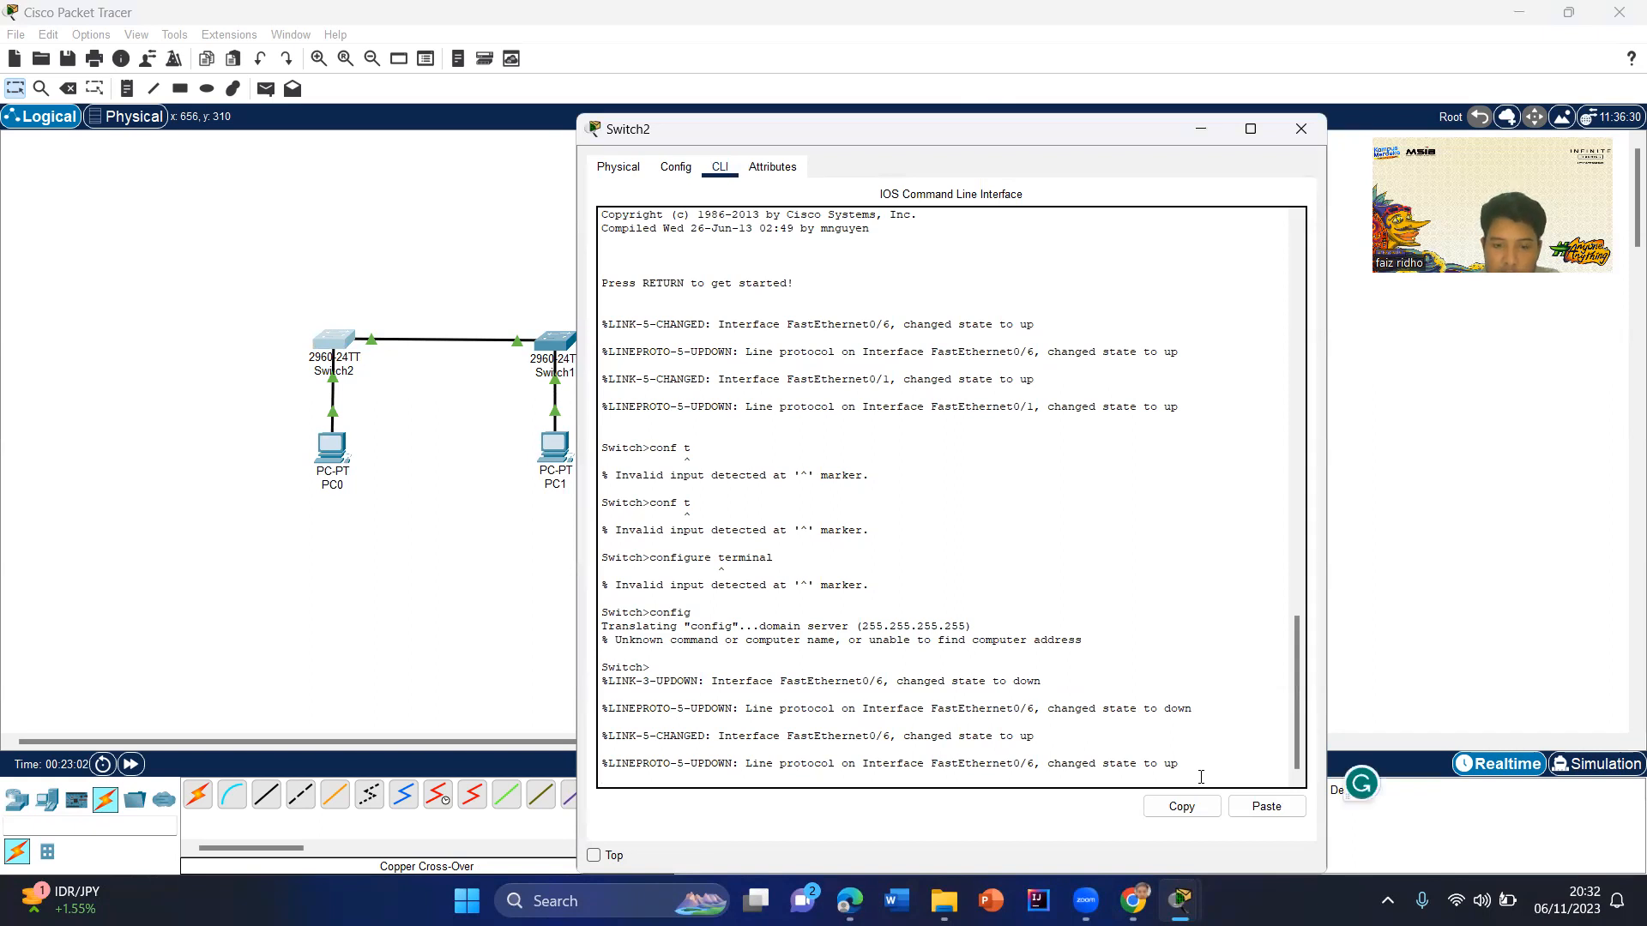
text(en)
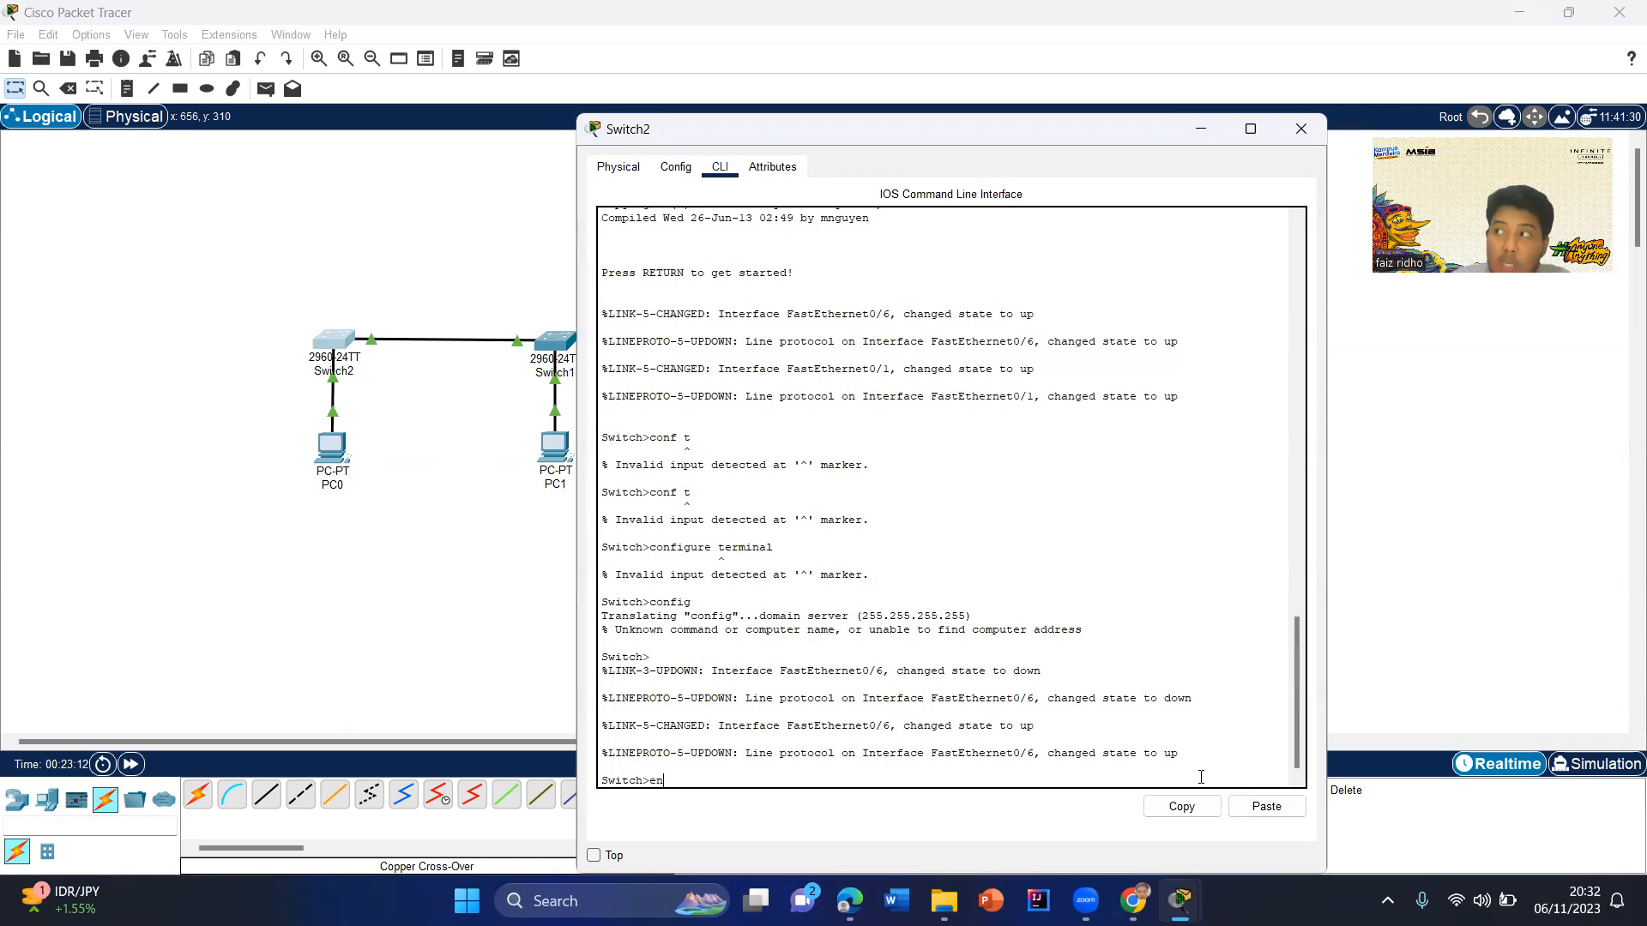
key(Return)
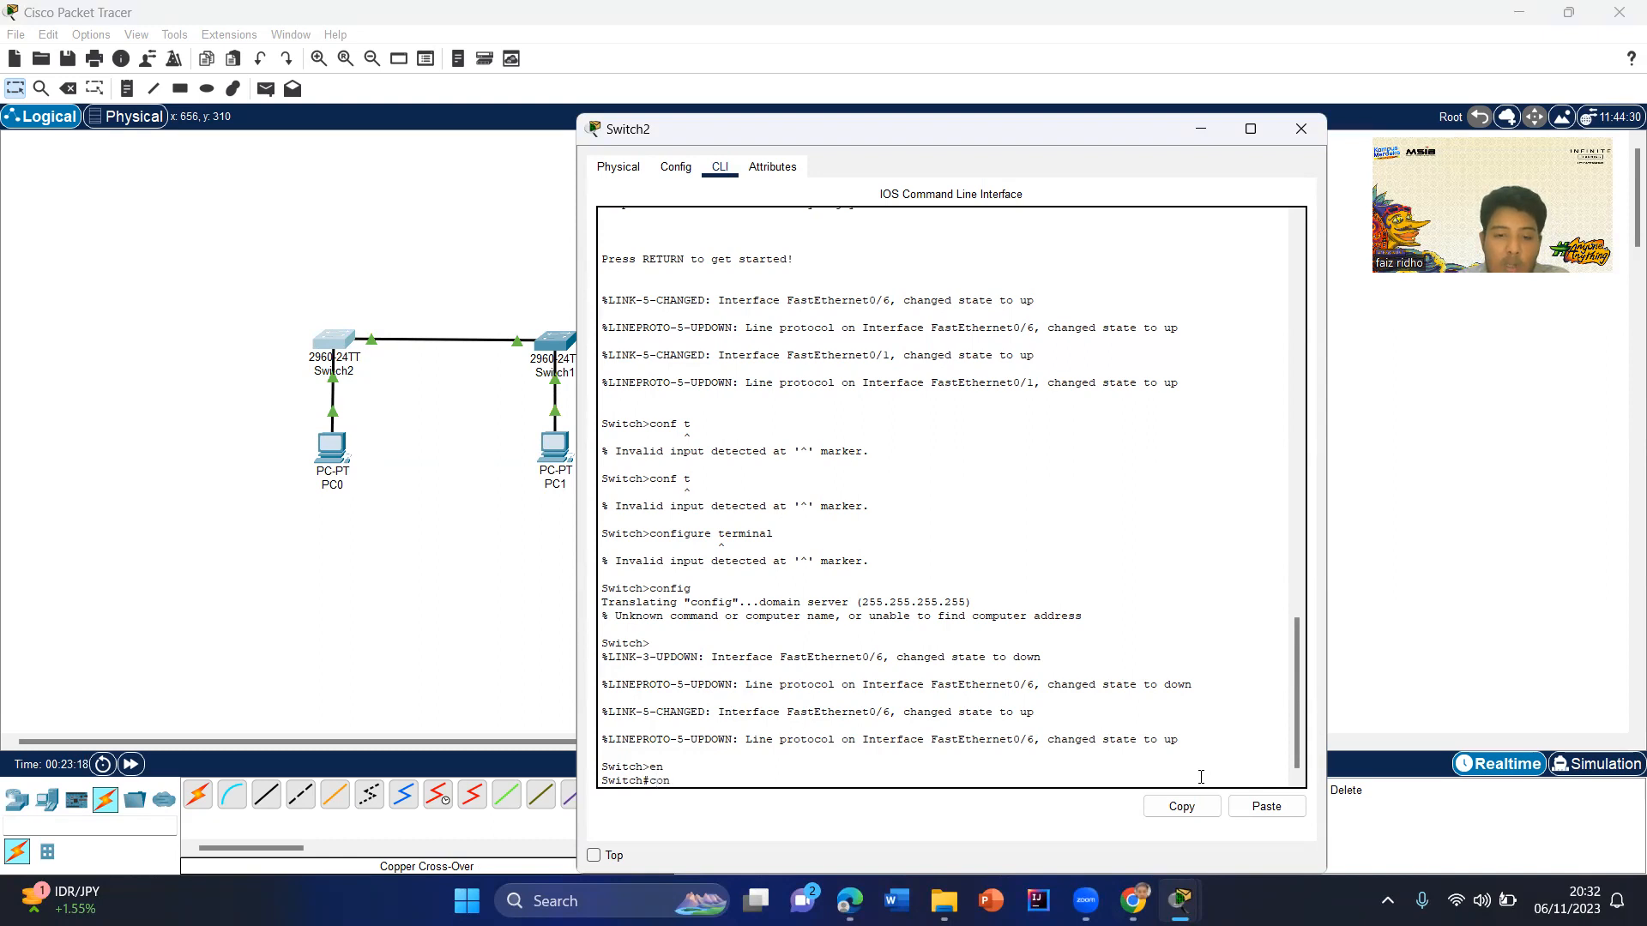
key(Return)
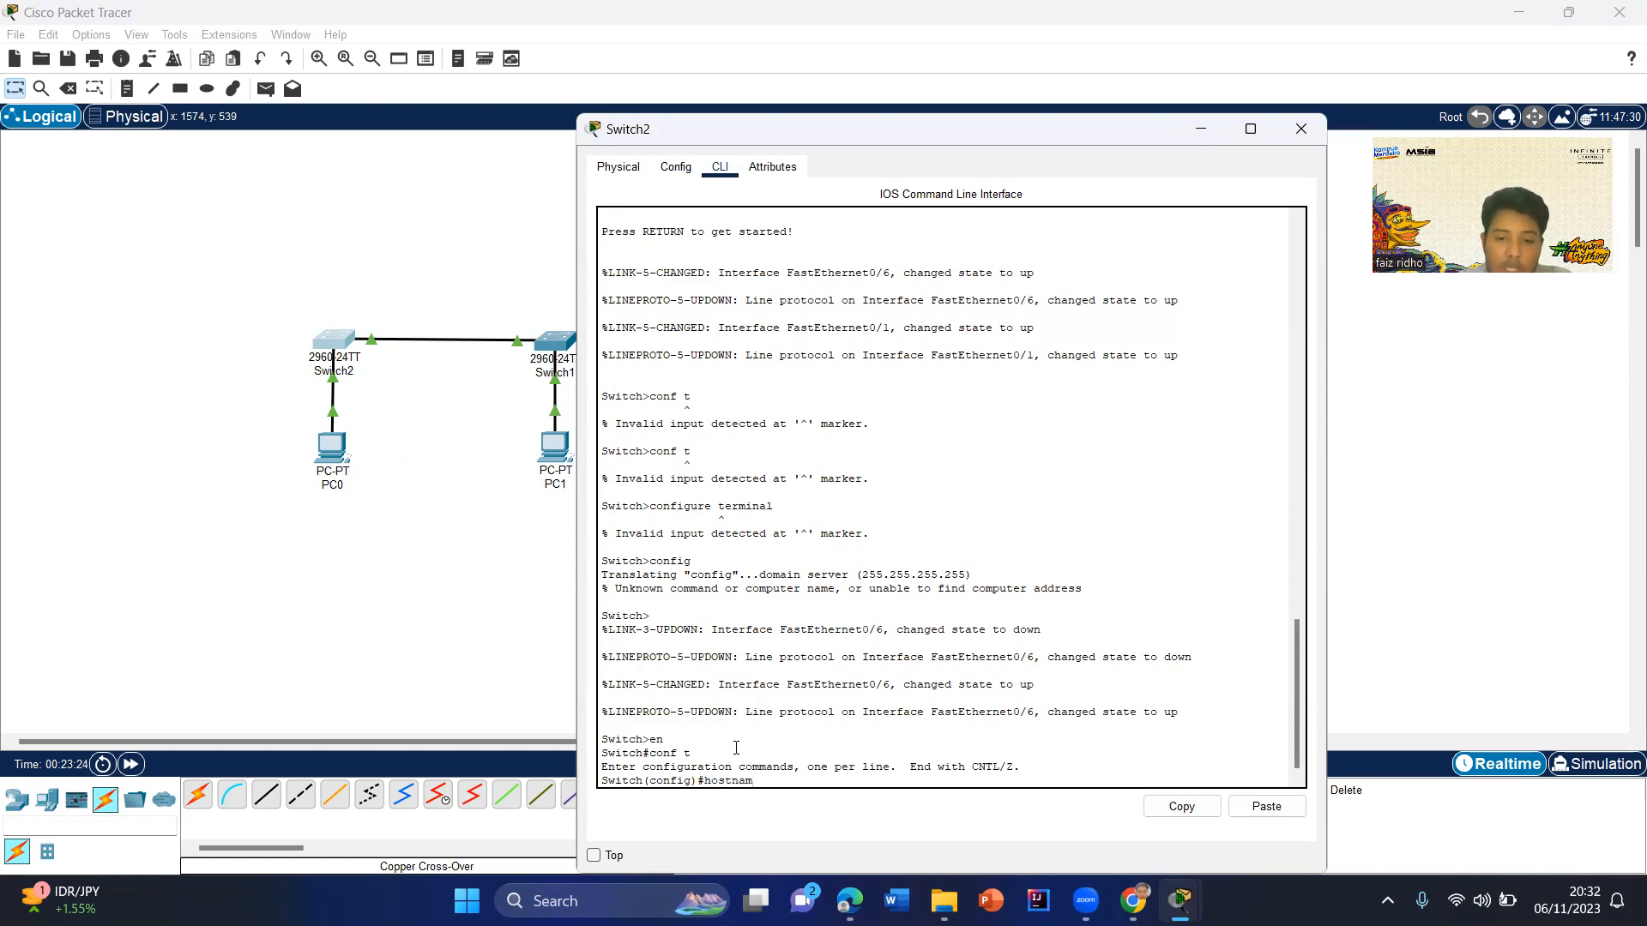
key(BackSpace)
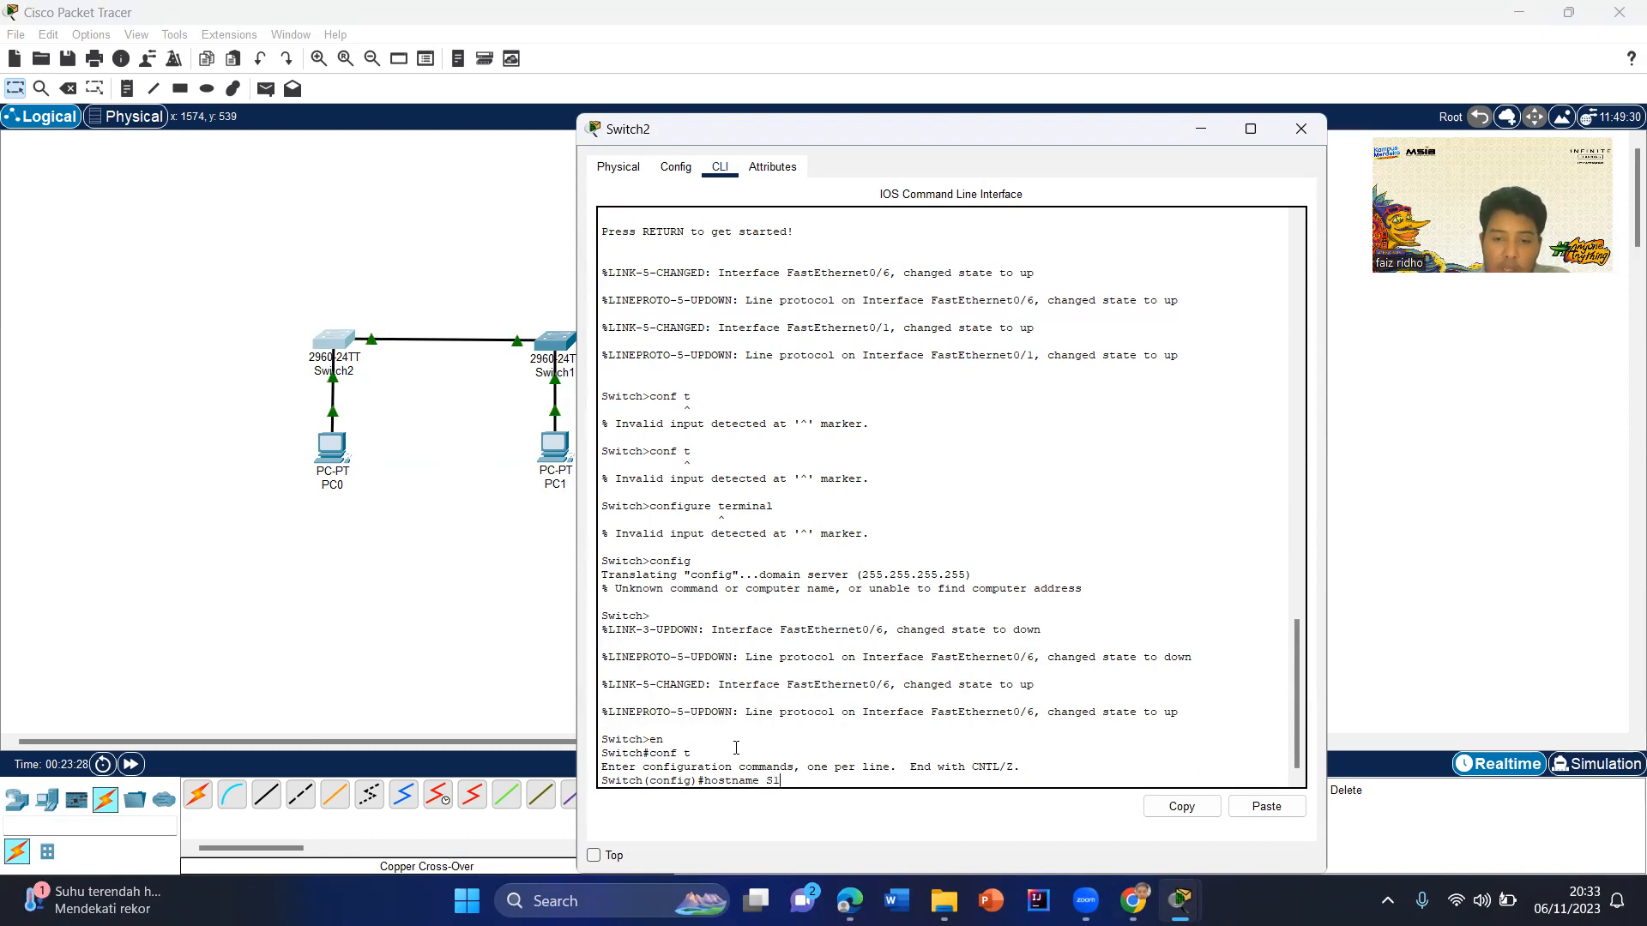
key(Return)
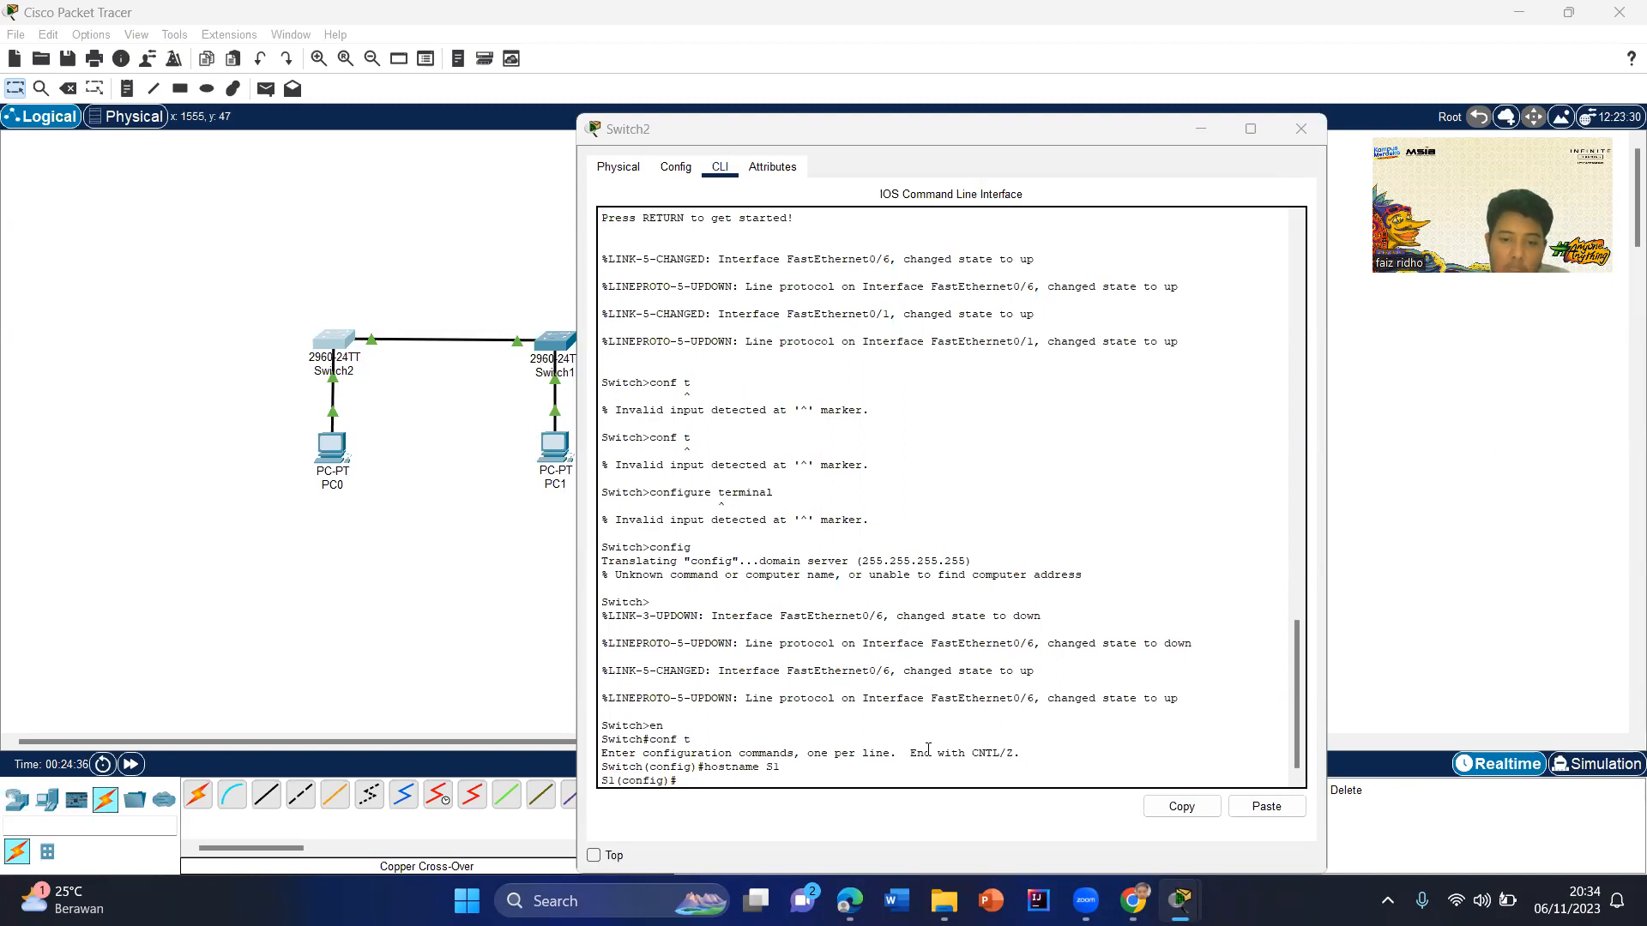
Disable DNS lookup on S1 with the no ip domain lookup command
click(763, 782)
text(no ip domain loo)
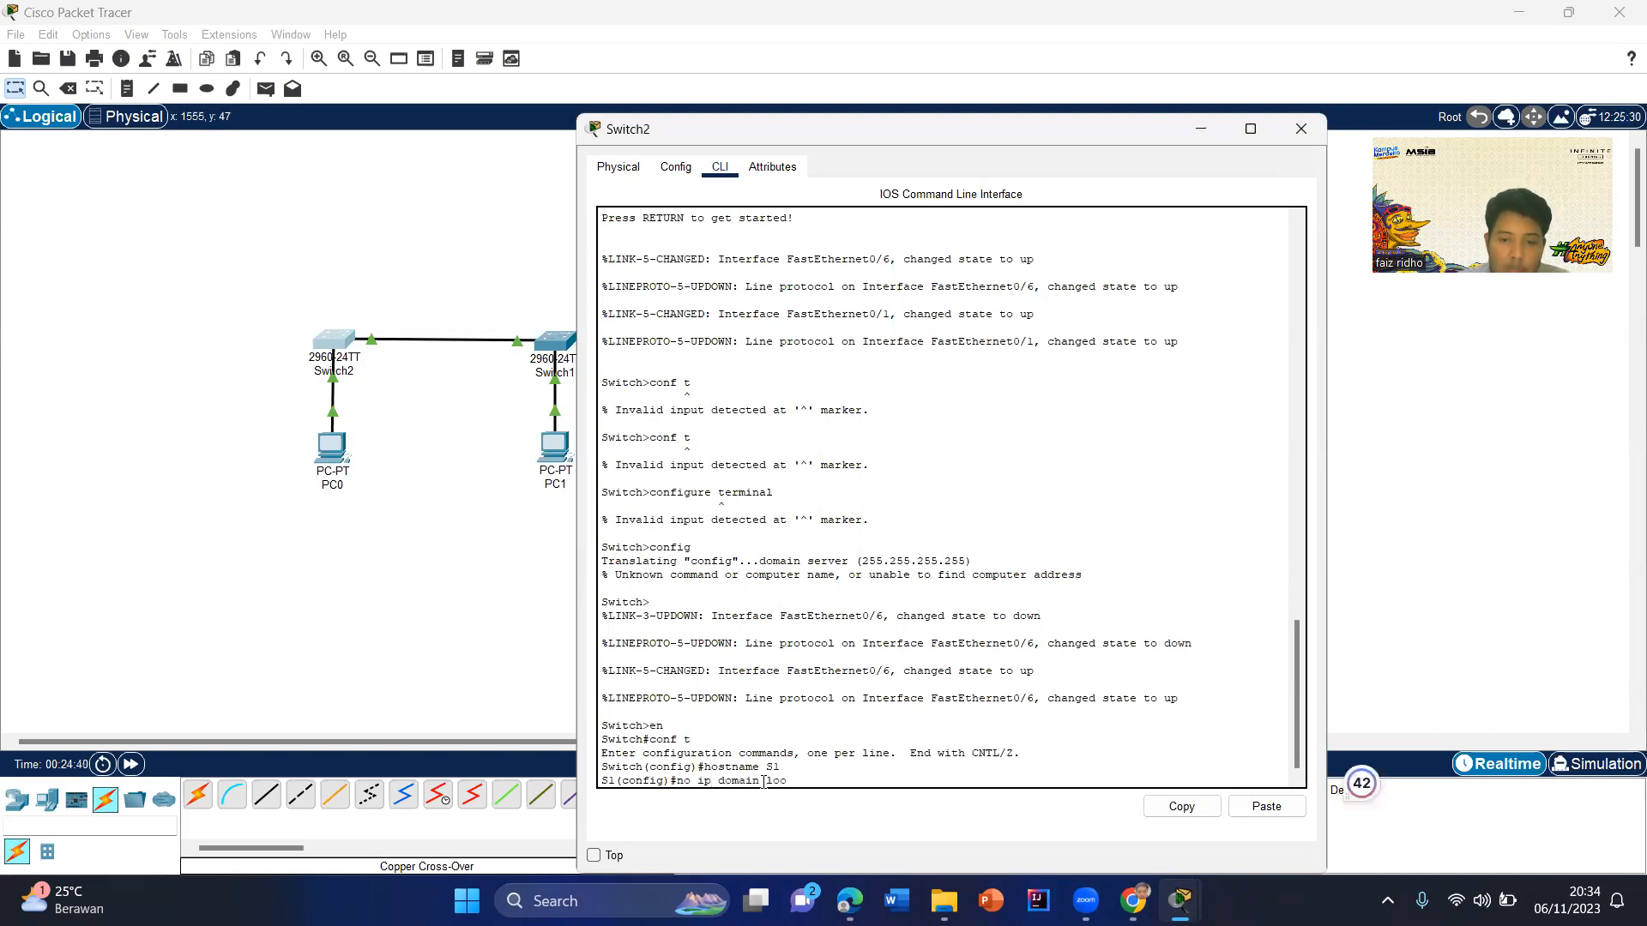
text(kup)
key(Return)
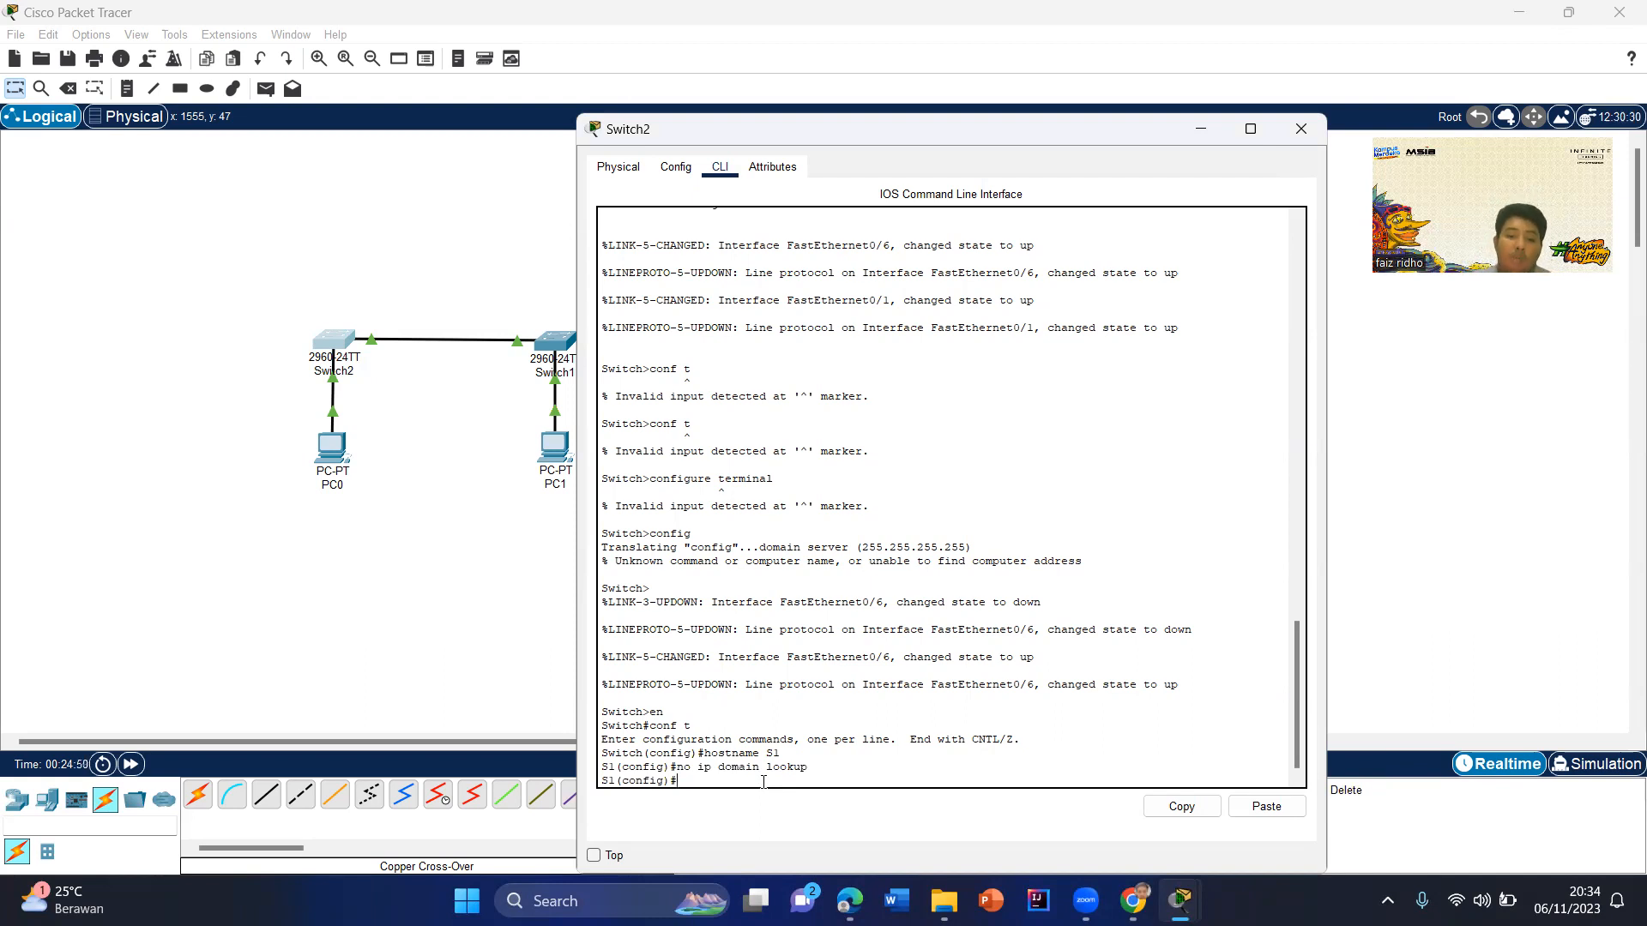
Set S1's encrypted privileged EXEC password with the enable secret command
text(en)
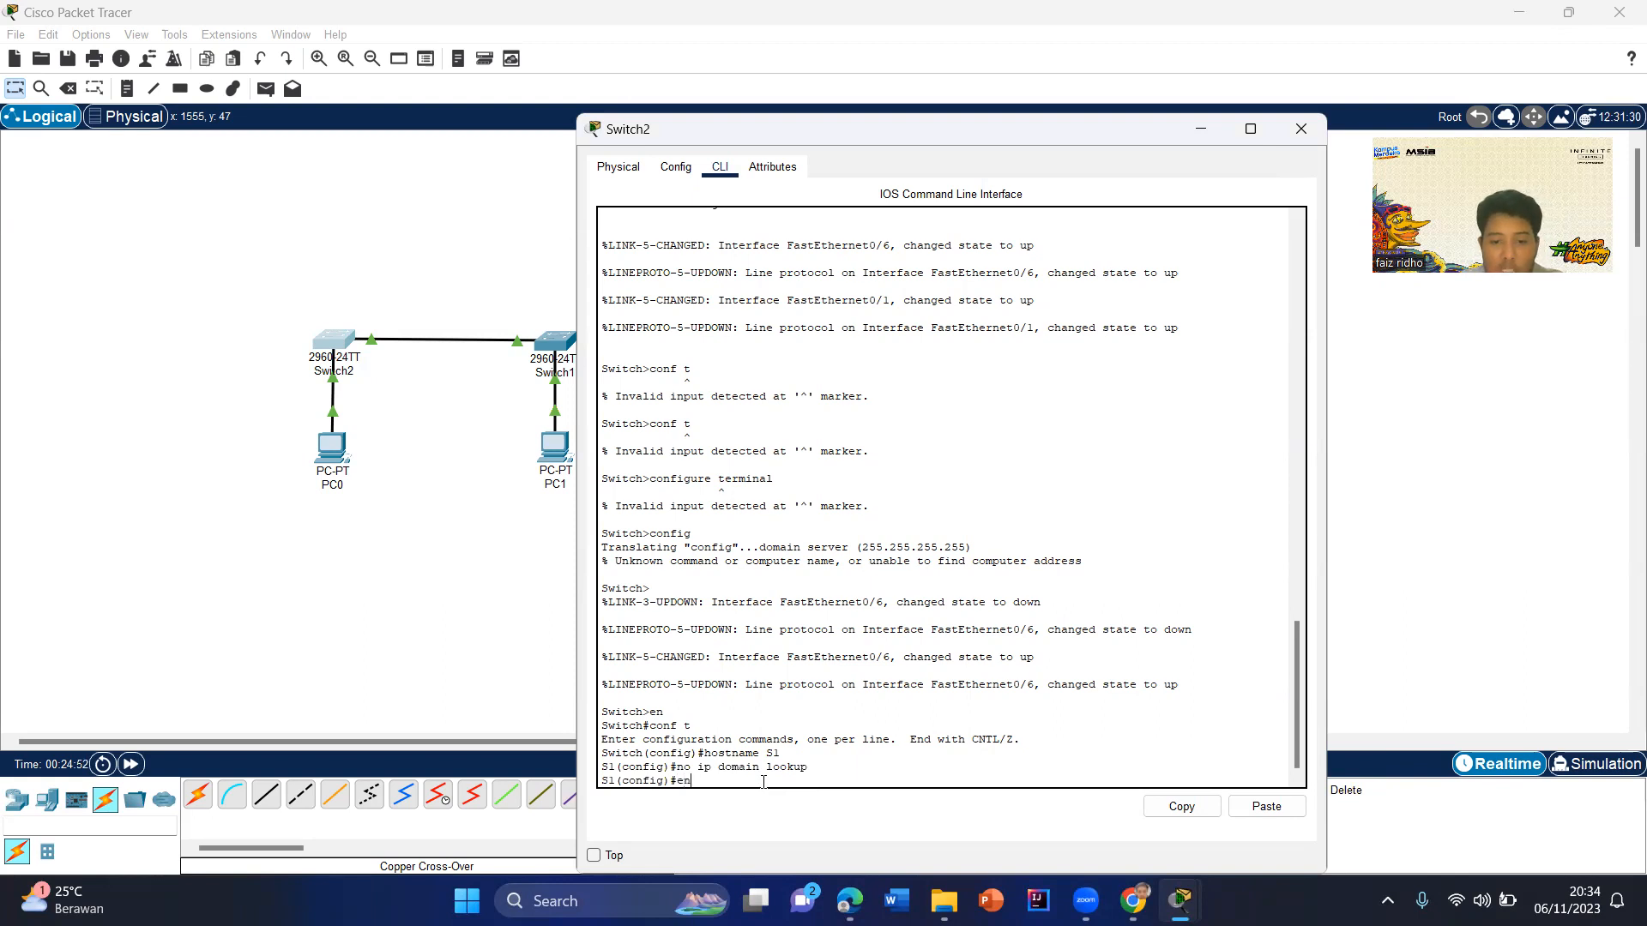
text(able secret class)
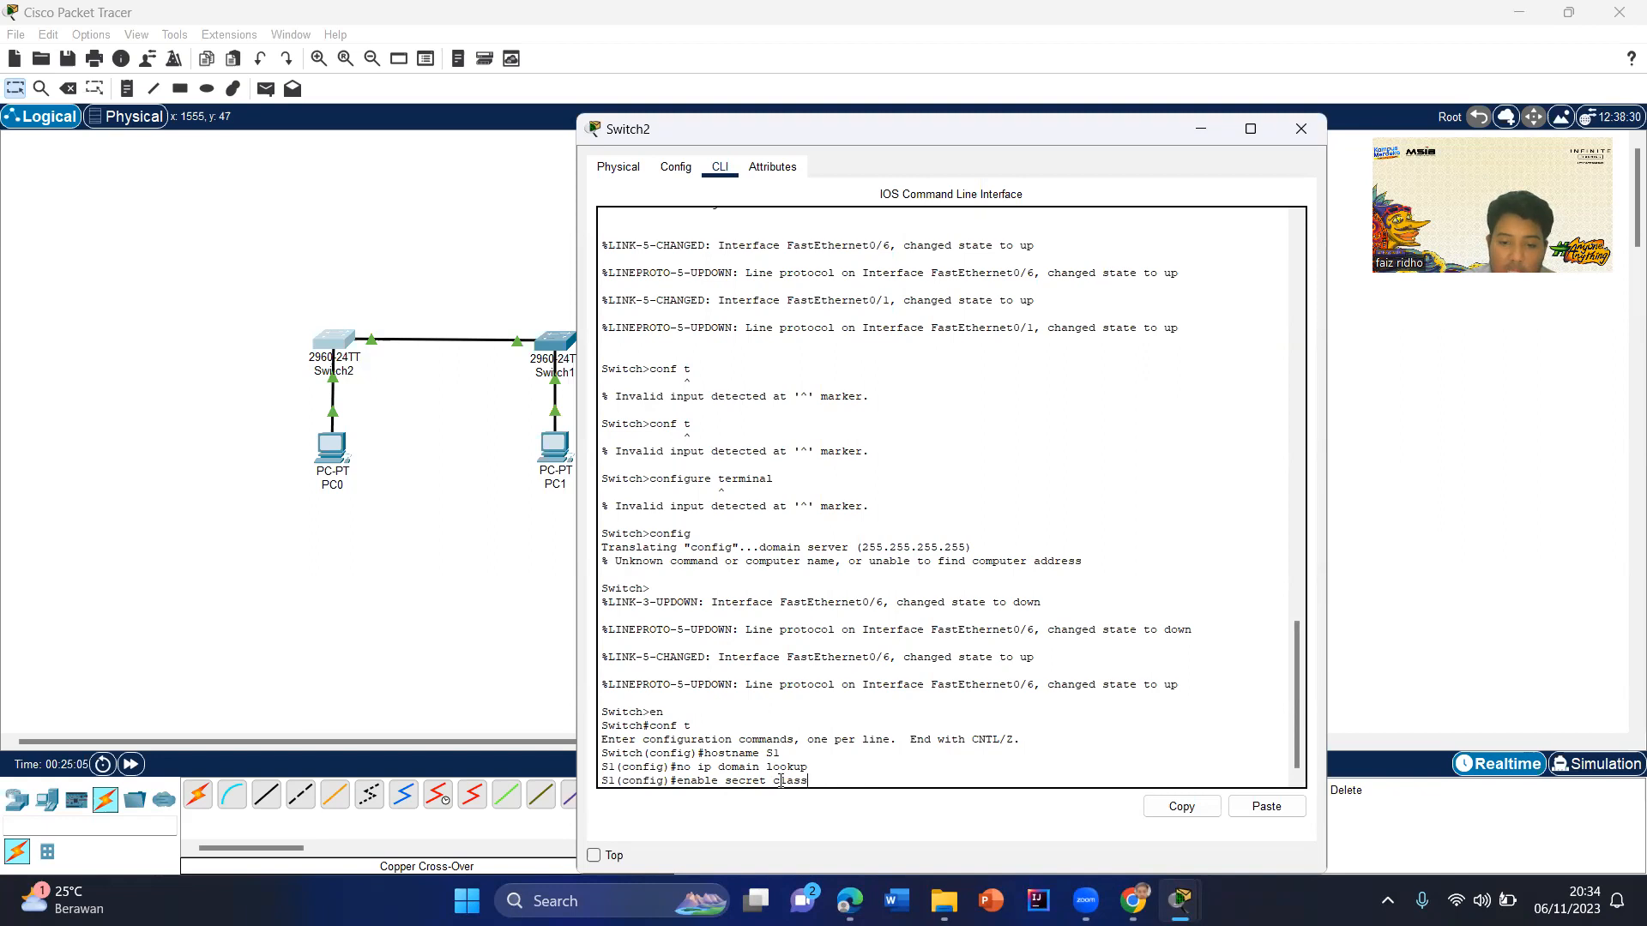
key(Return)
Enter line configuration mode for console 0 on S1
text(line consl)
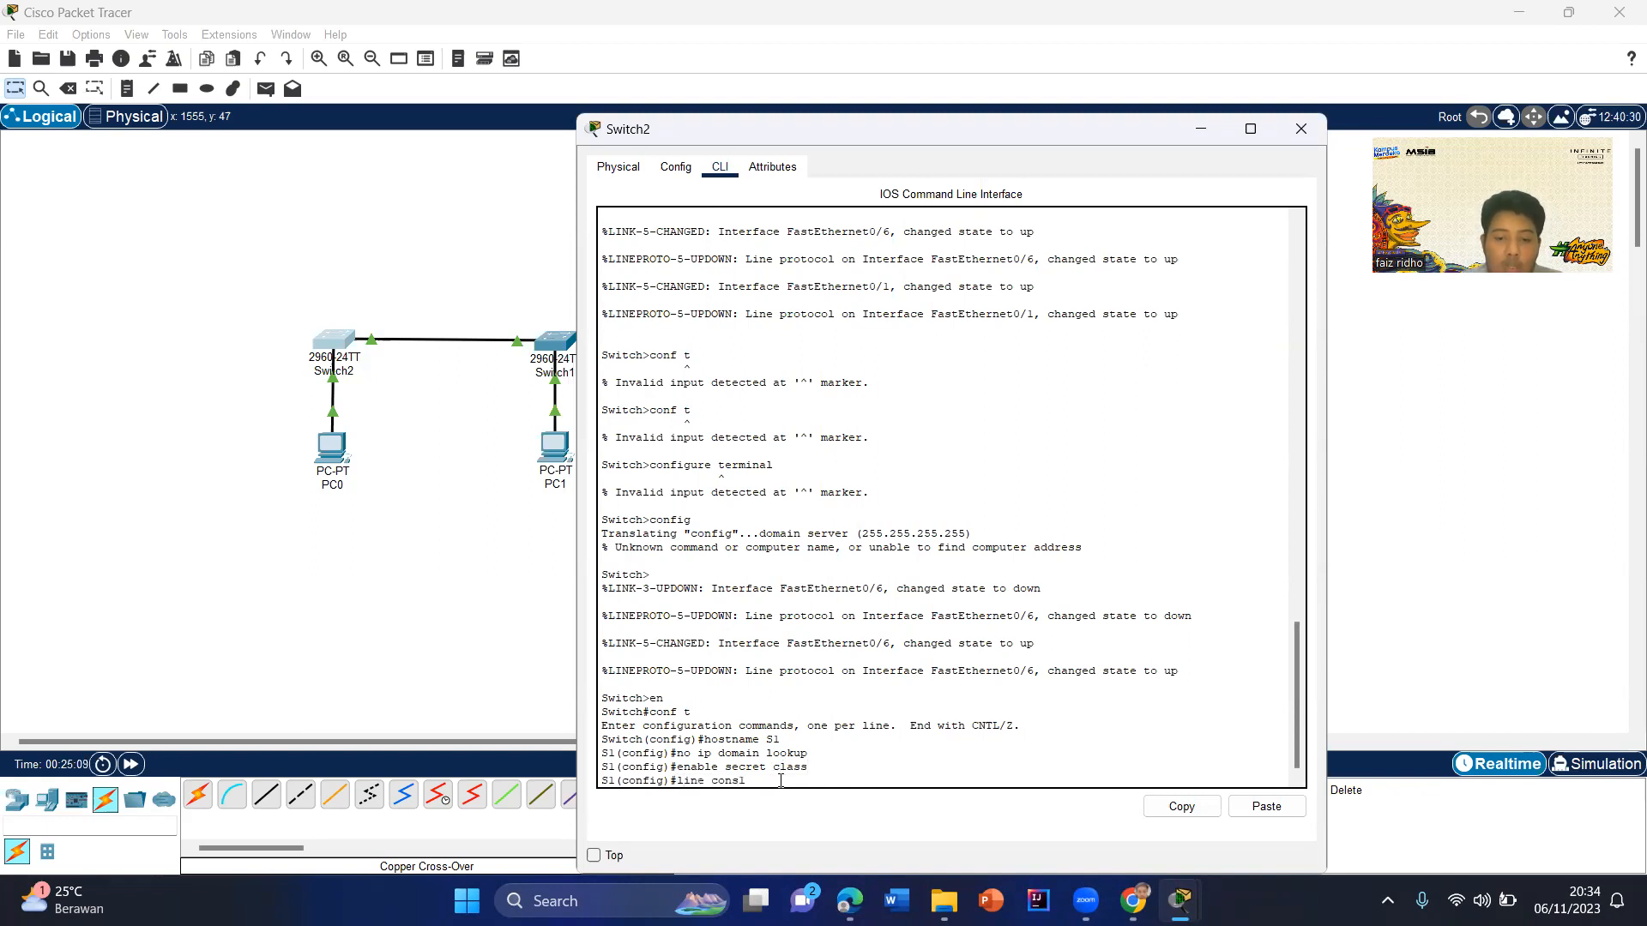
key(BackSpace)
text(ole)
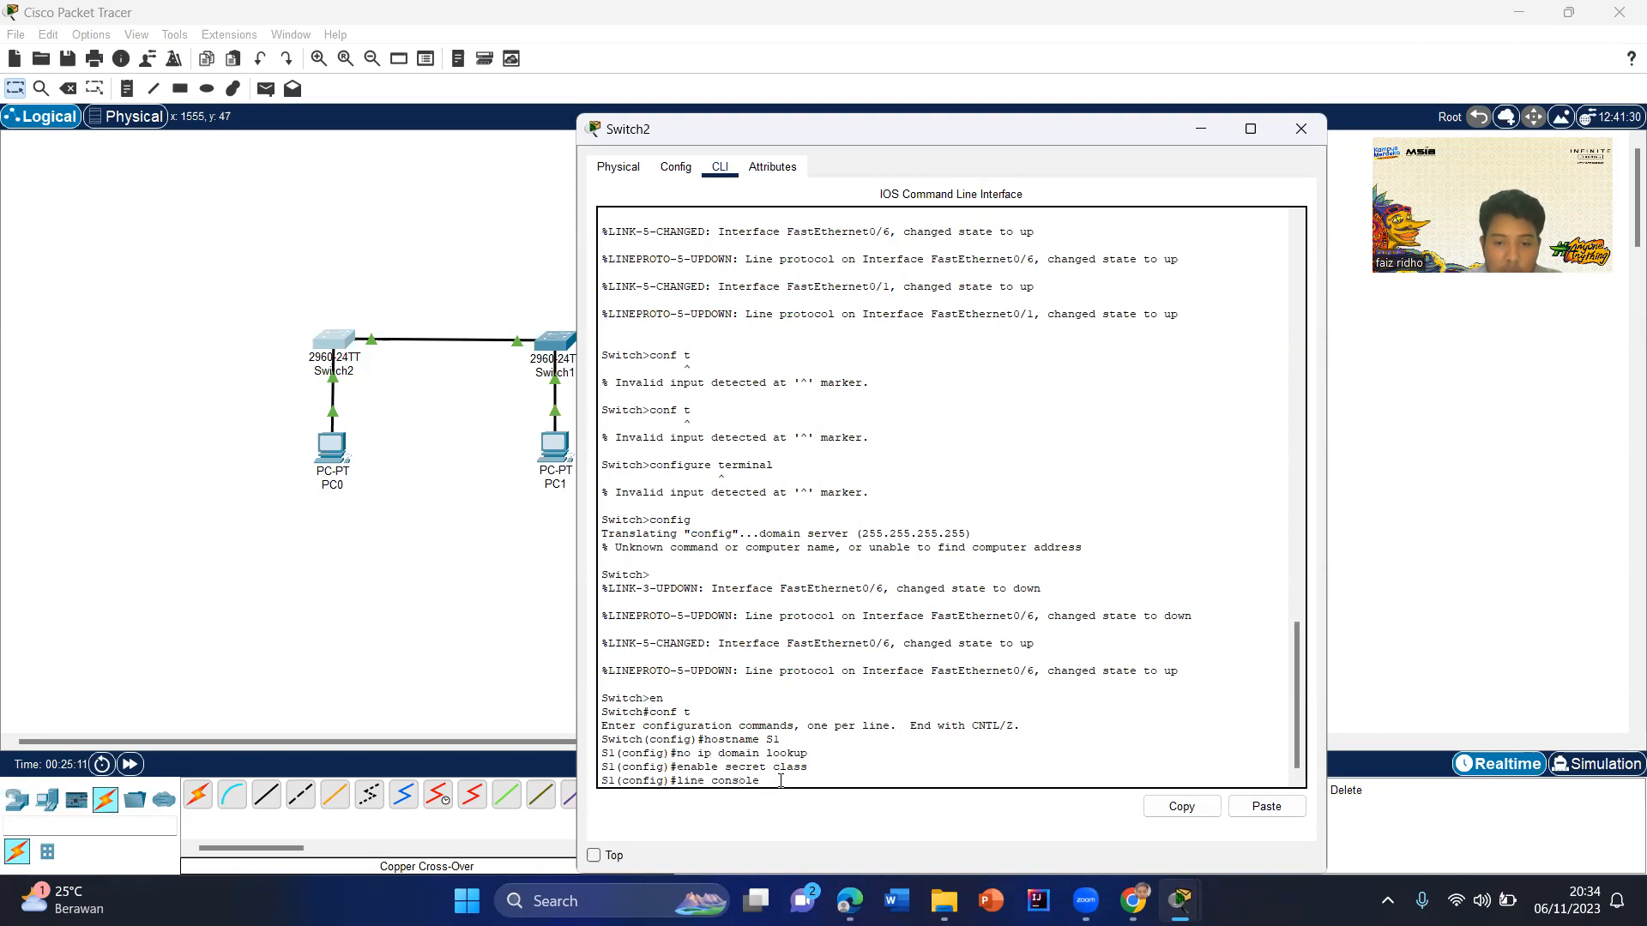
key(Return)
text(li)
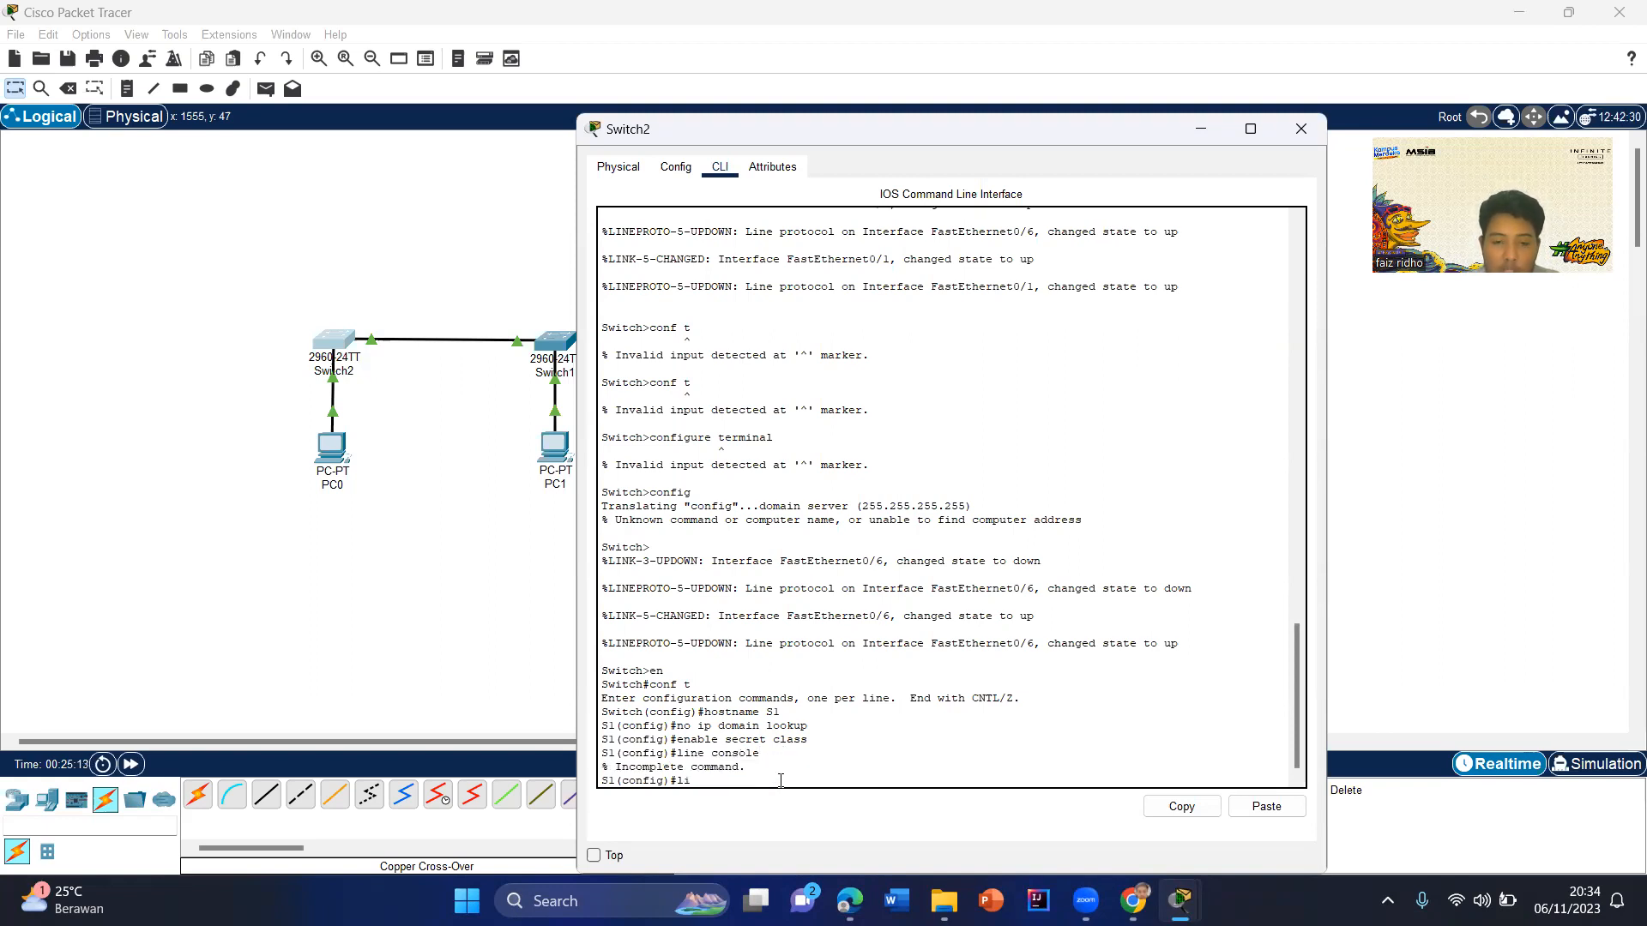
text(ne consol)
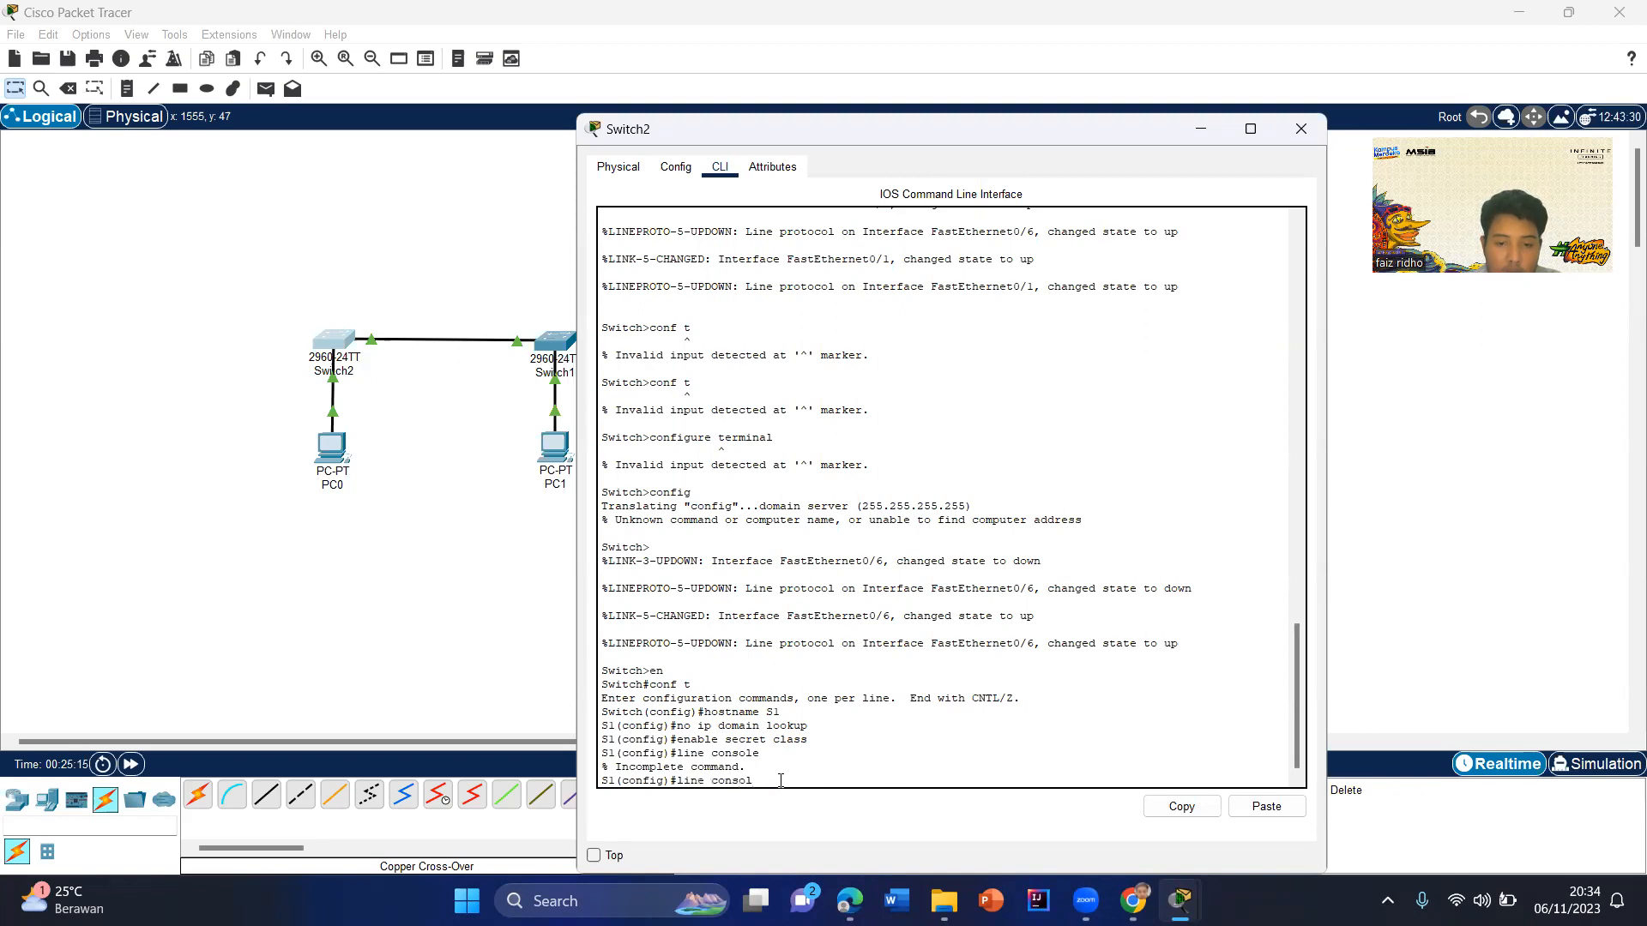
text(e 0)
key(Return)
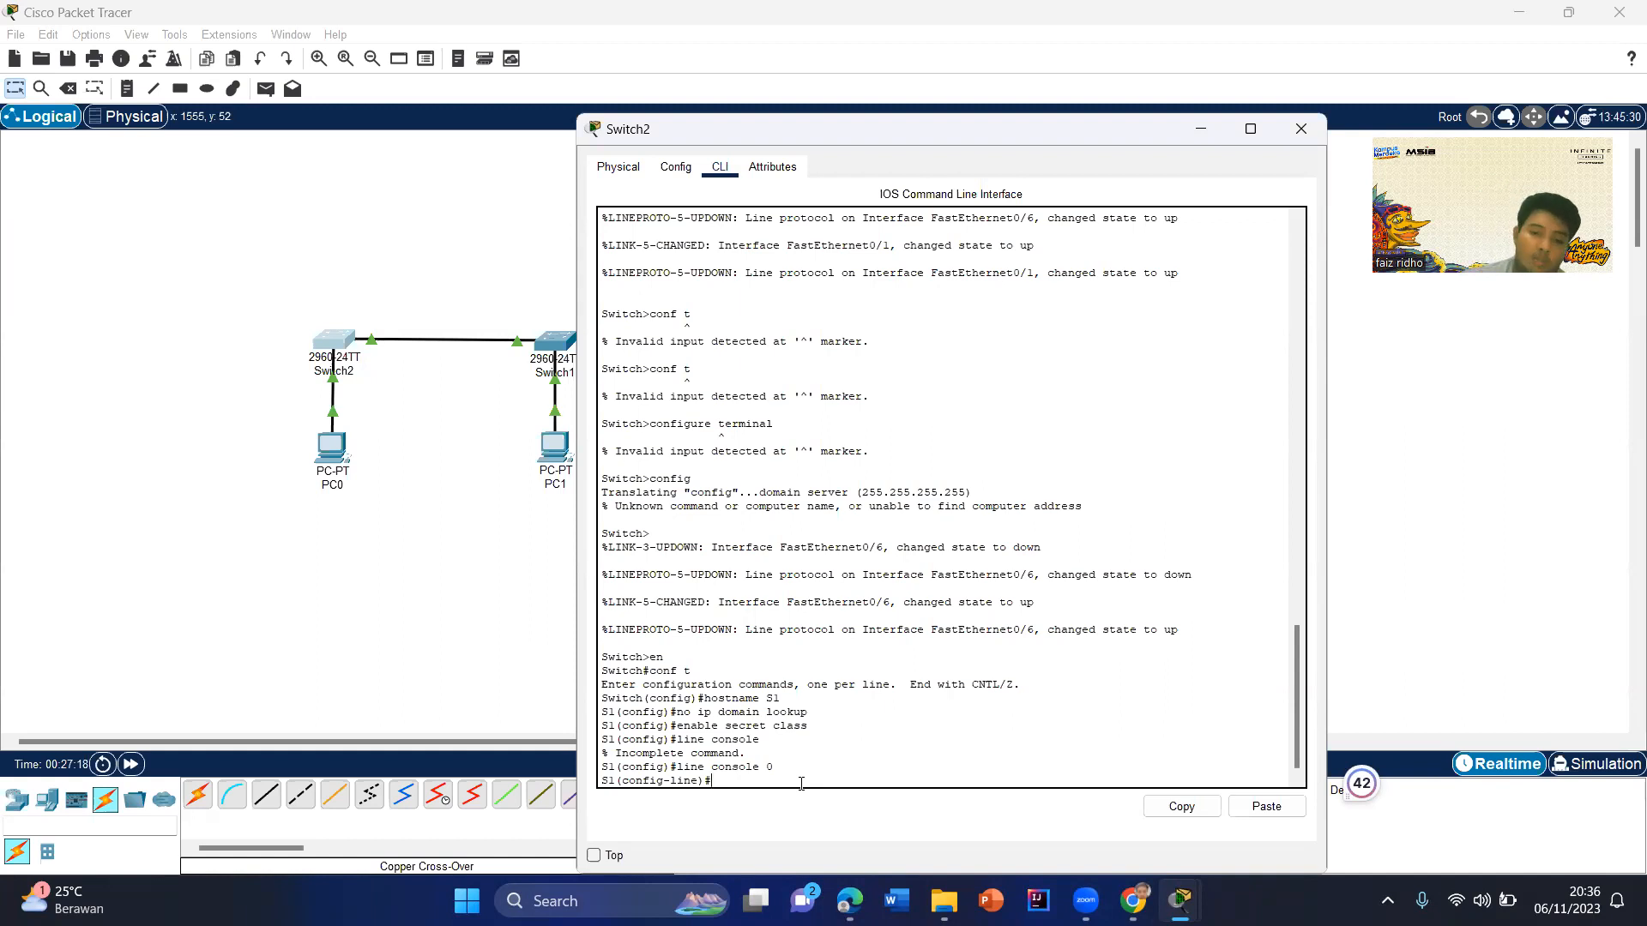
Set the console line password, require login on the line, and exit to global configuration mode
text(passwor)
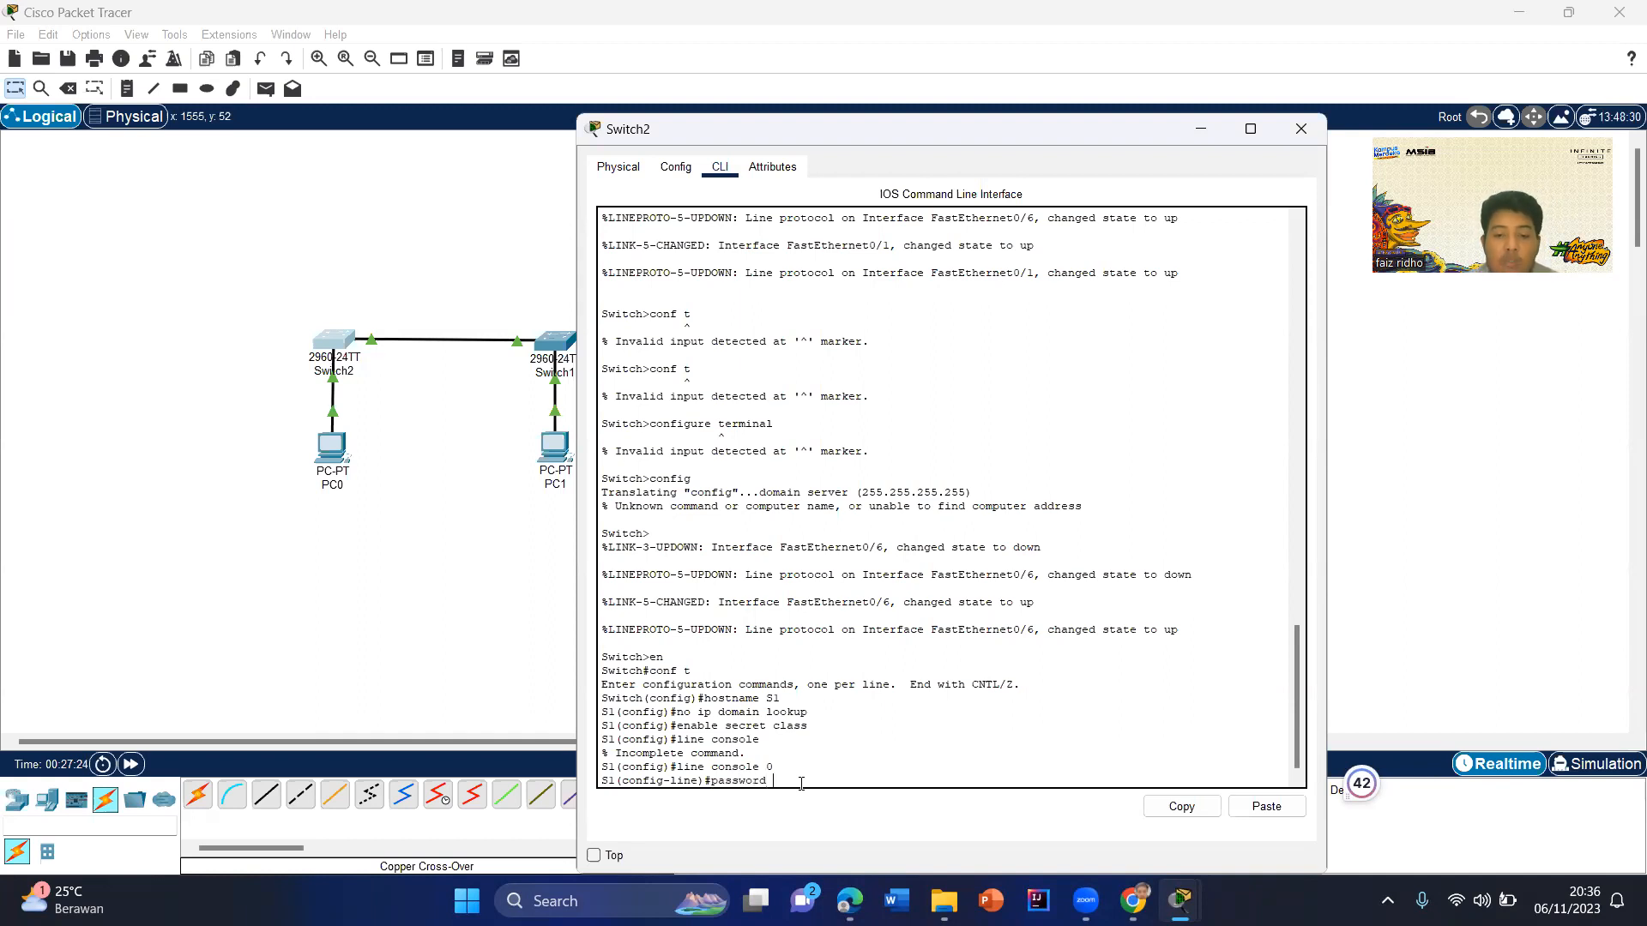
text(d)
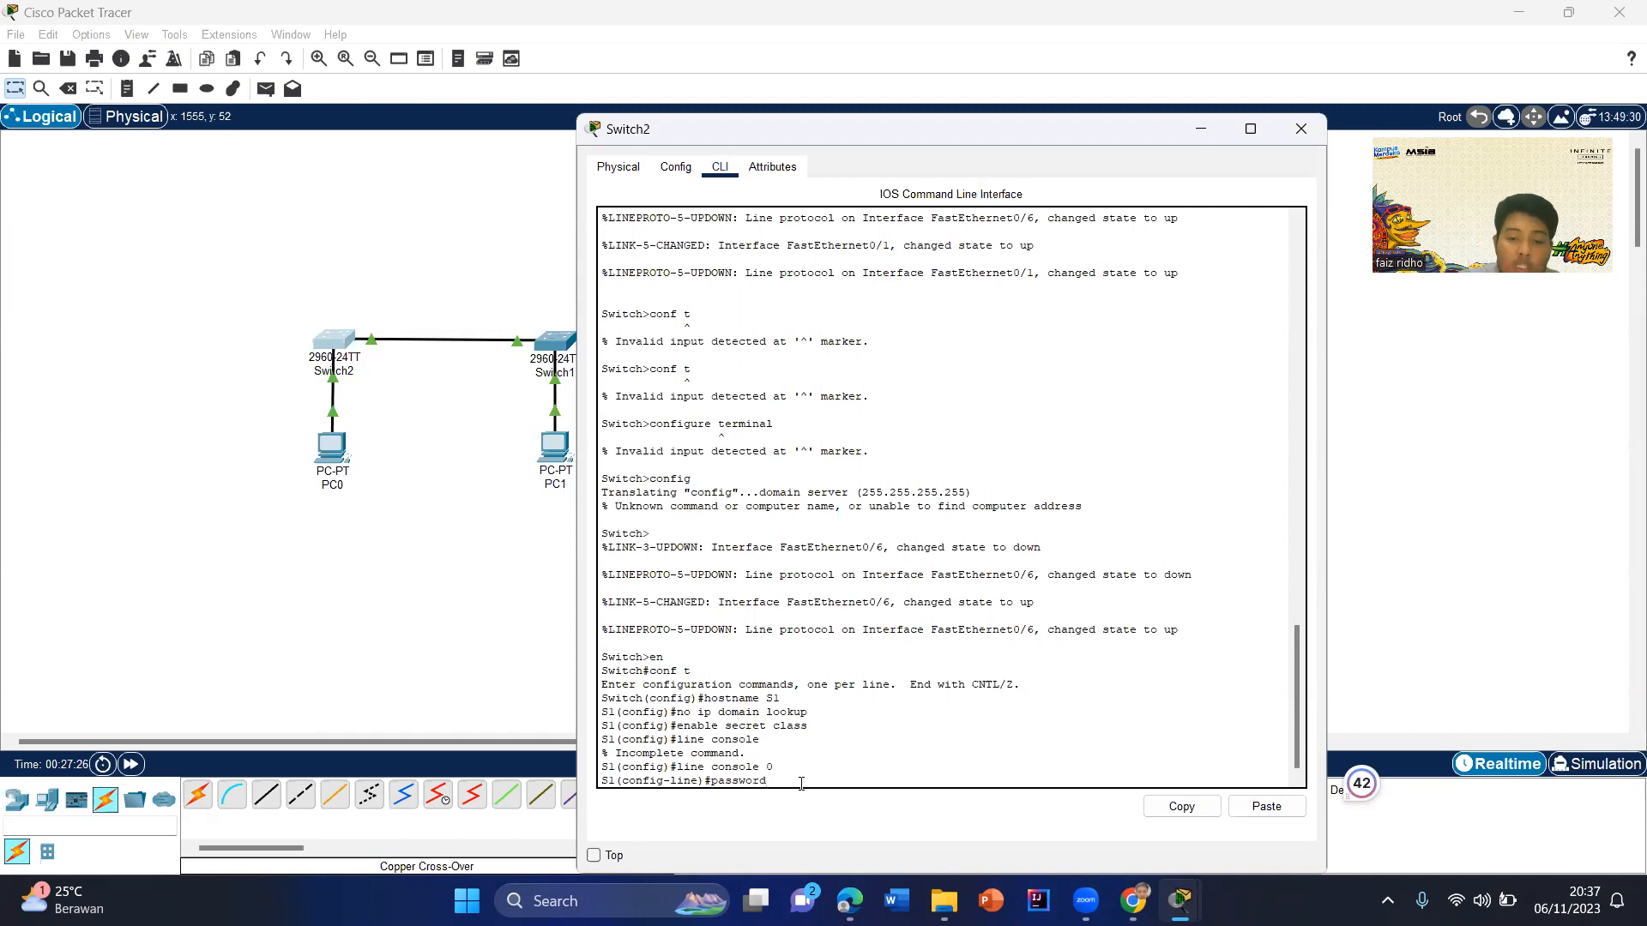
text( jarkom)
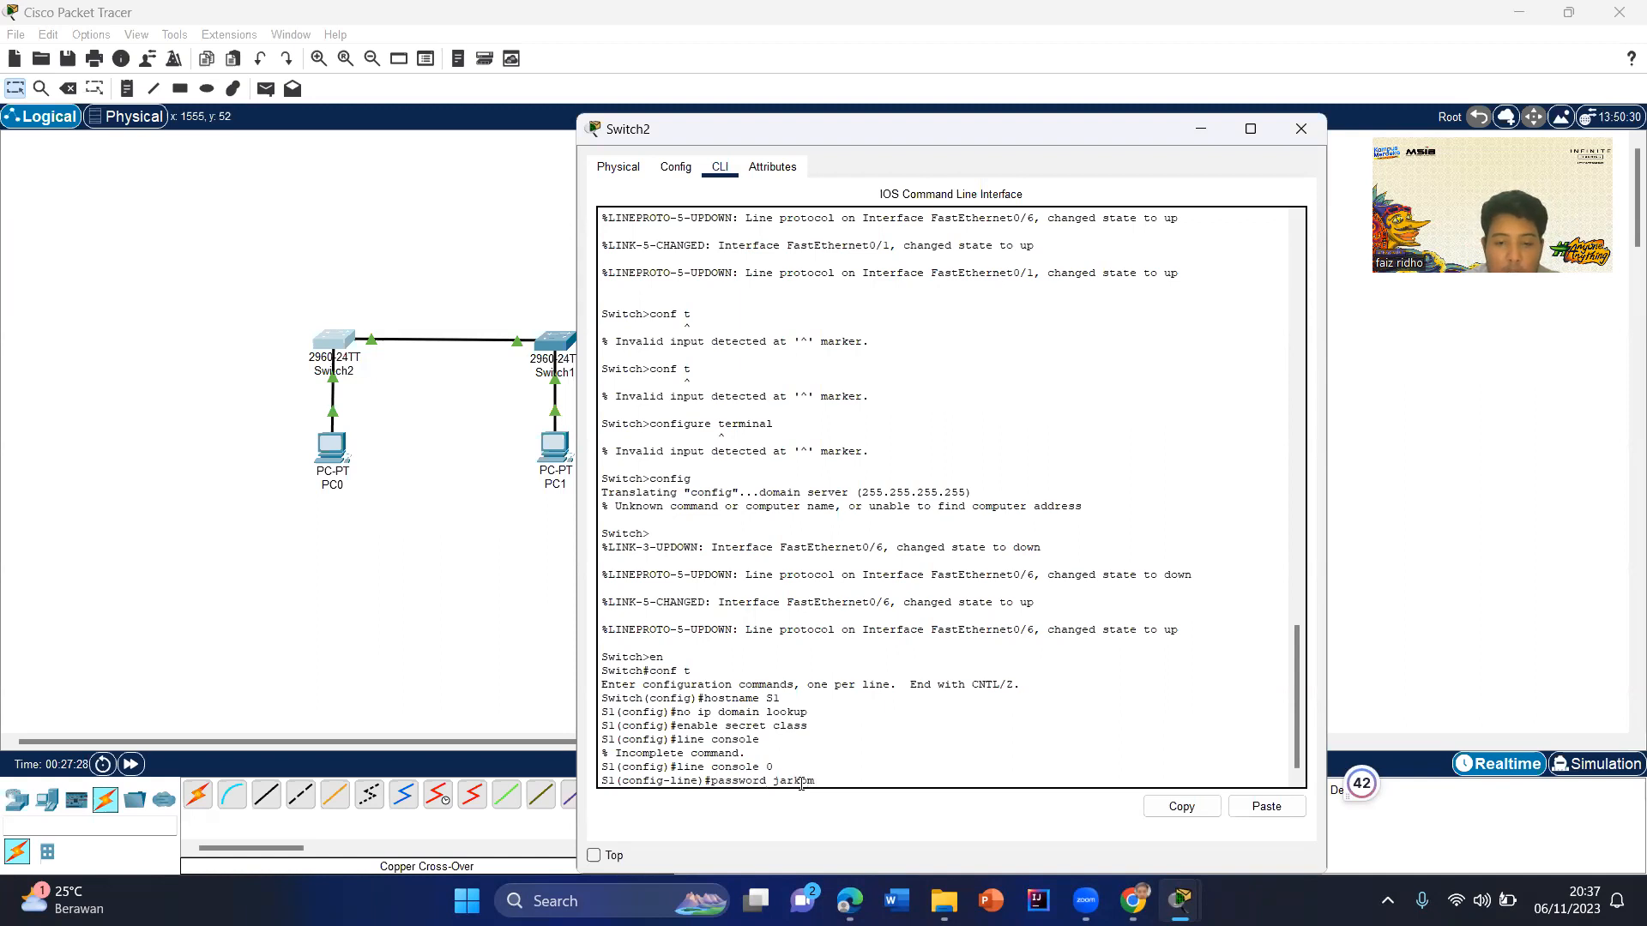
key(Return)
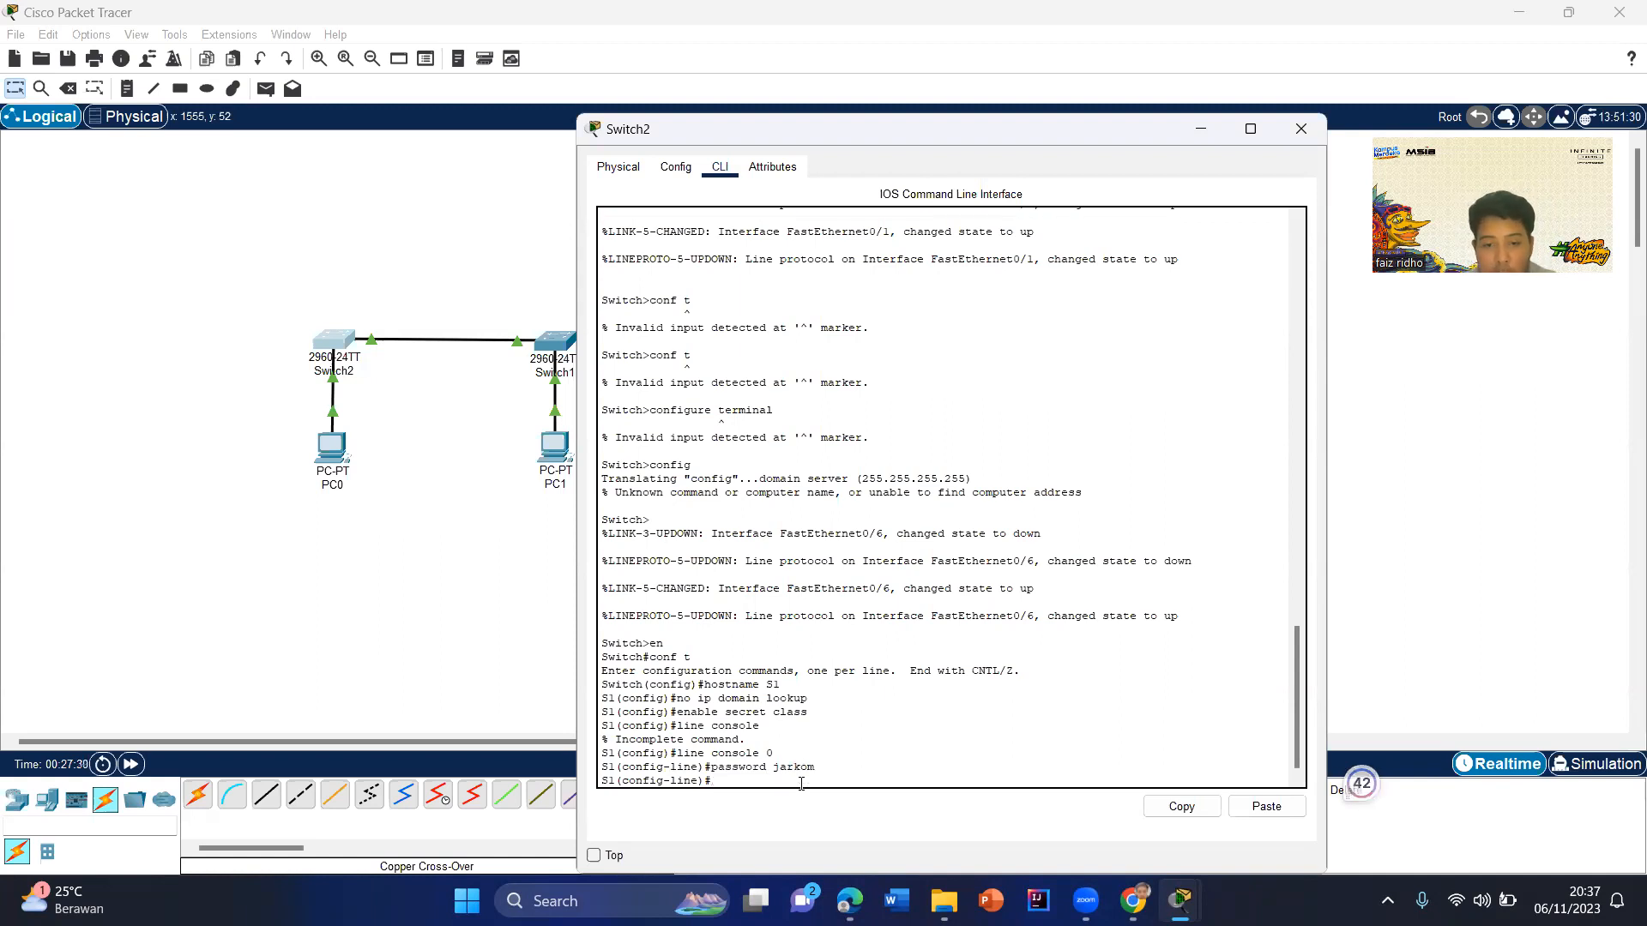
text(login)
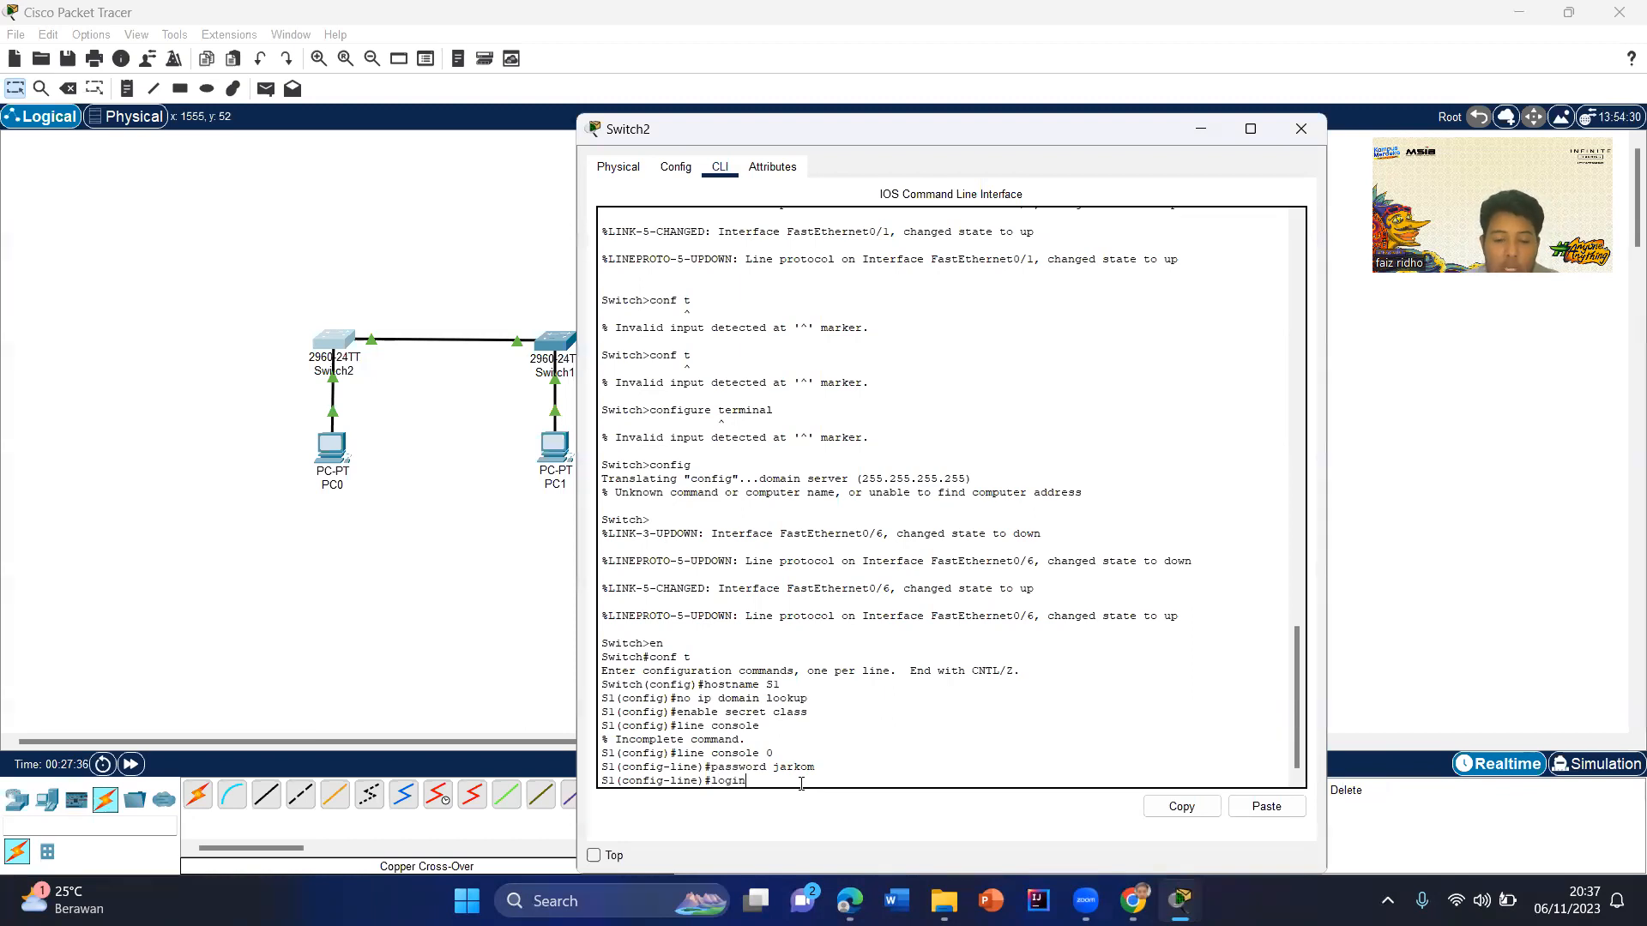
key(Return)
text(exit)
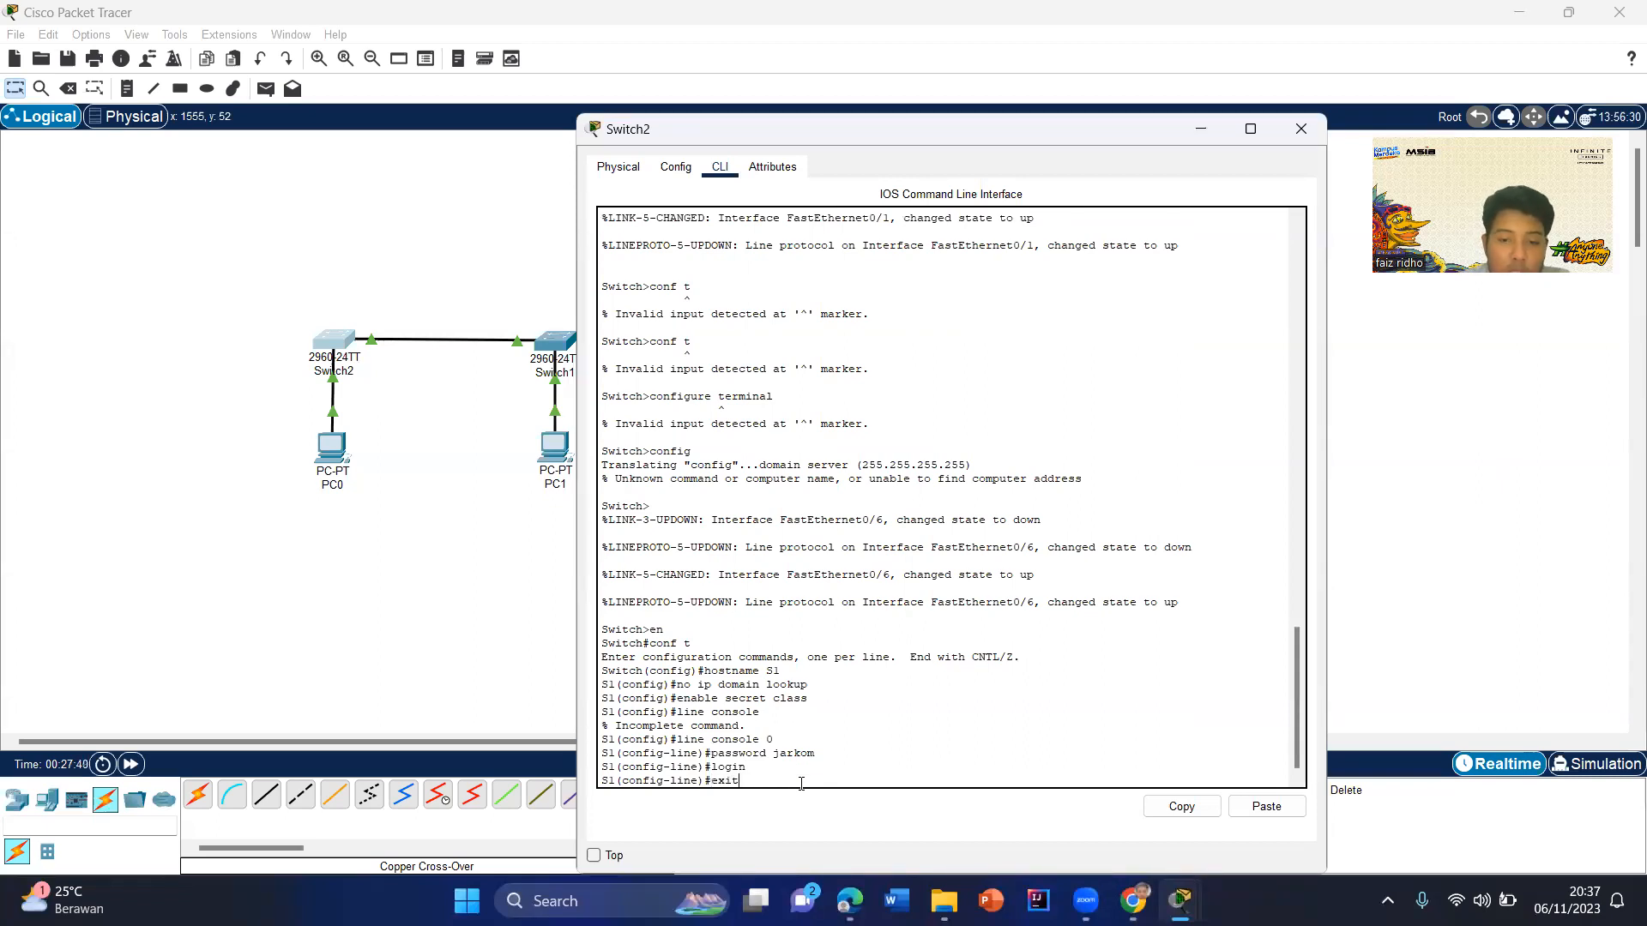
key(Return)
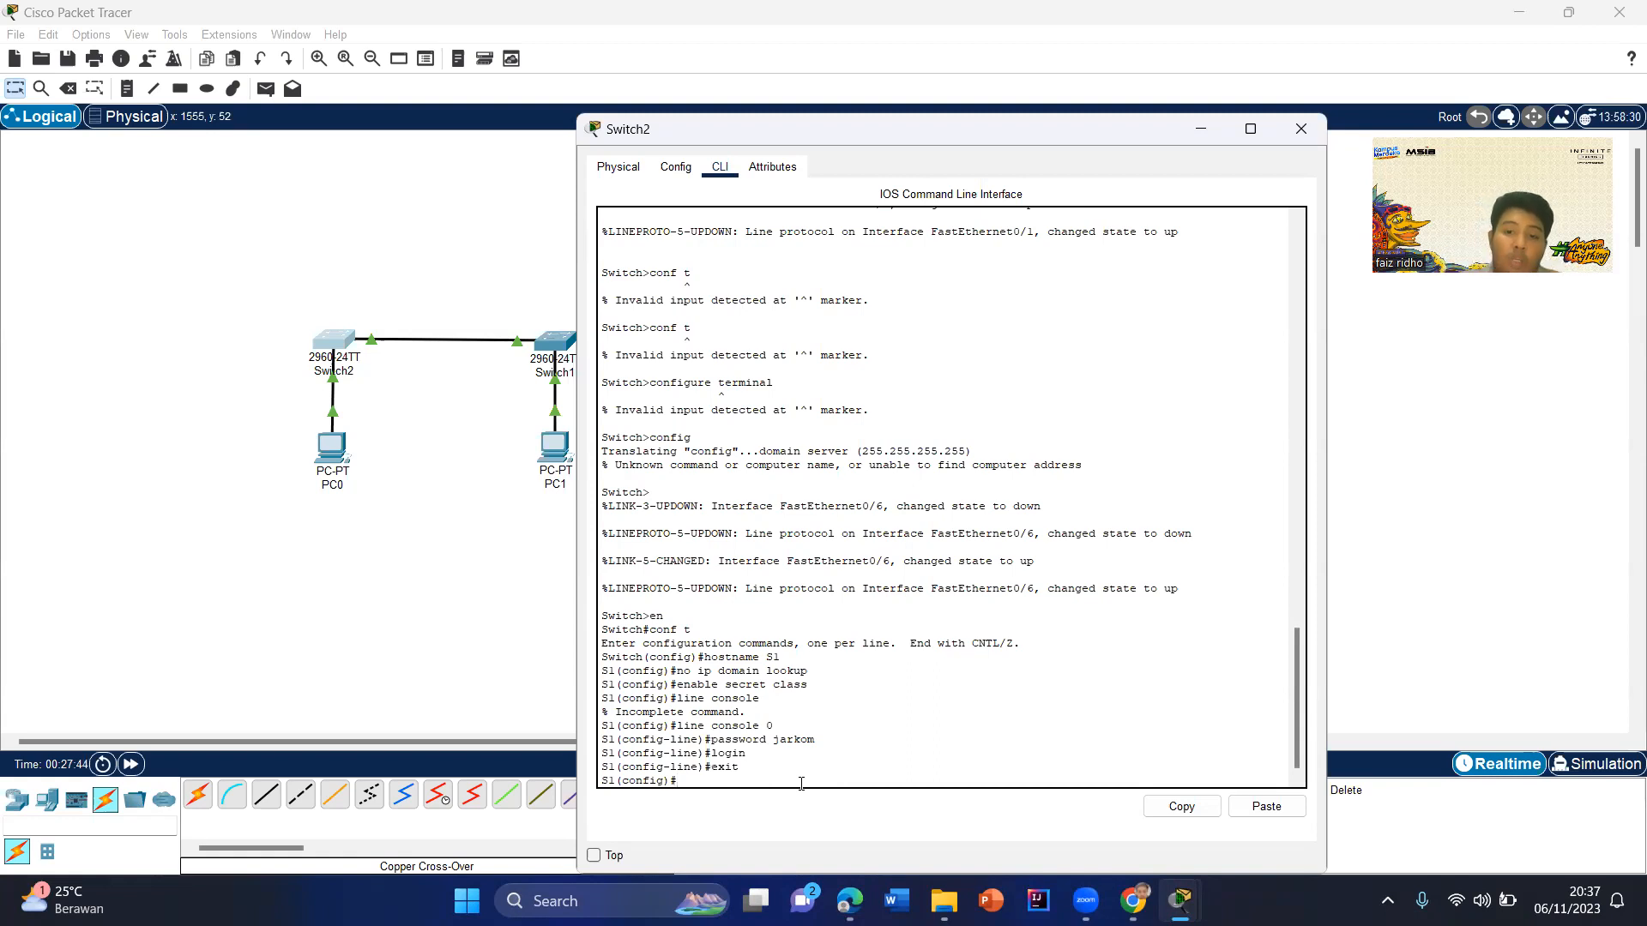
Enter the VLAN 1 interface on S1 and assign it IP address 192.168.1.1 with subnet mask 255.255.255.0
text(int)
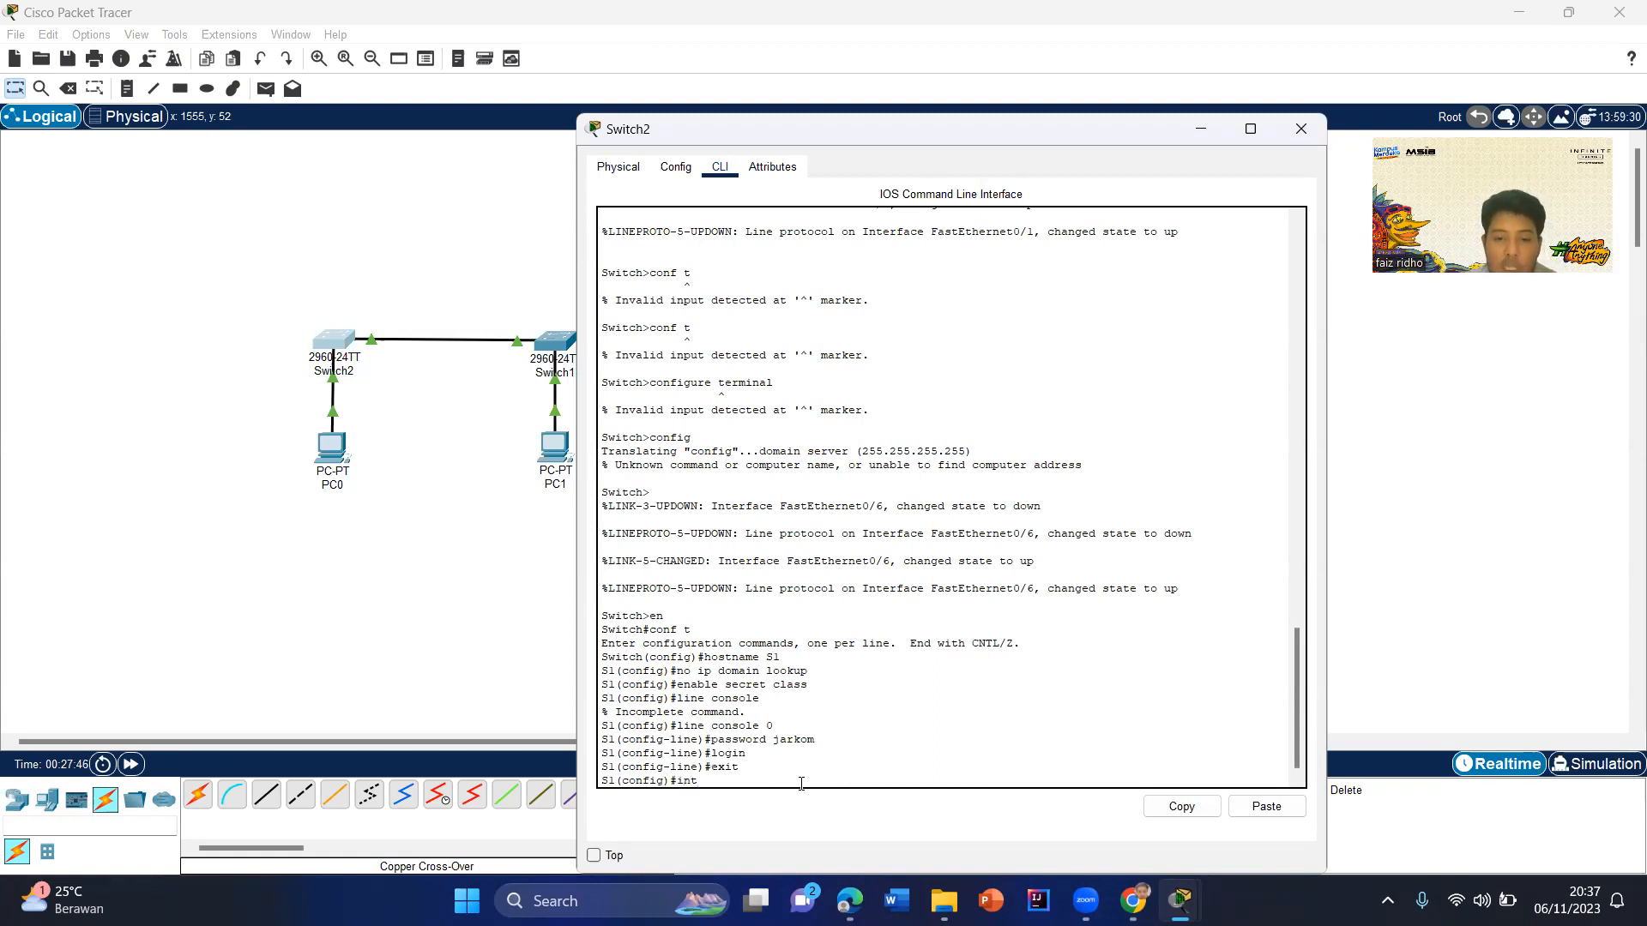
text( vlan 1)
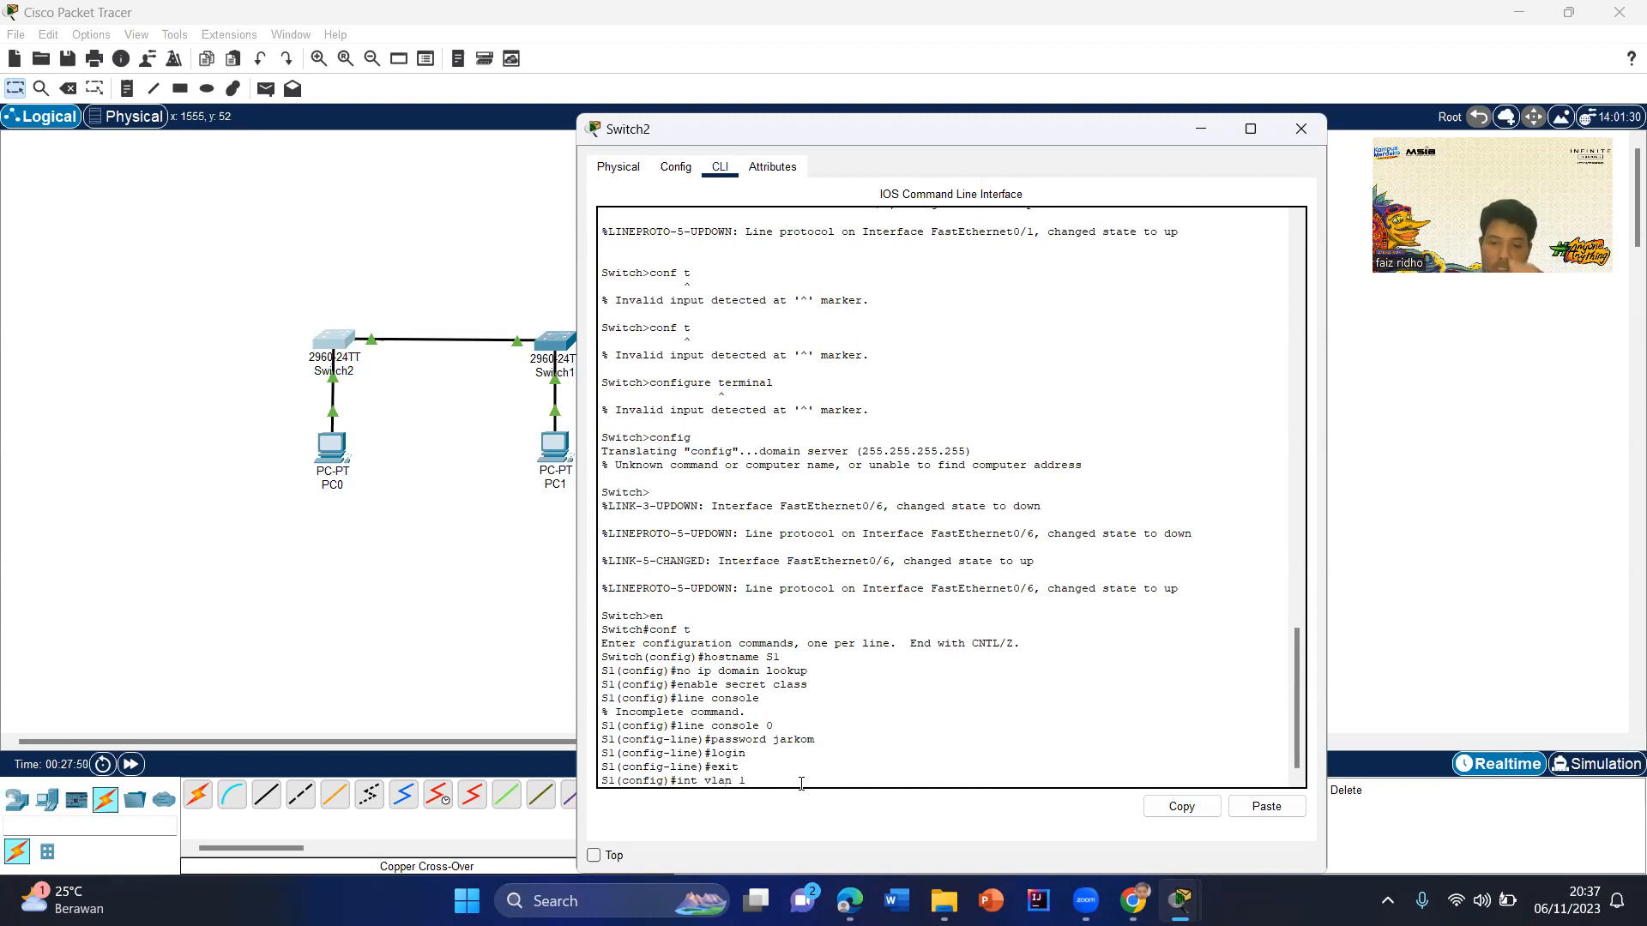
key(Return)
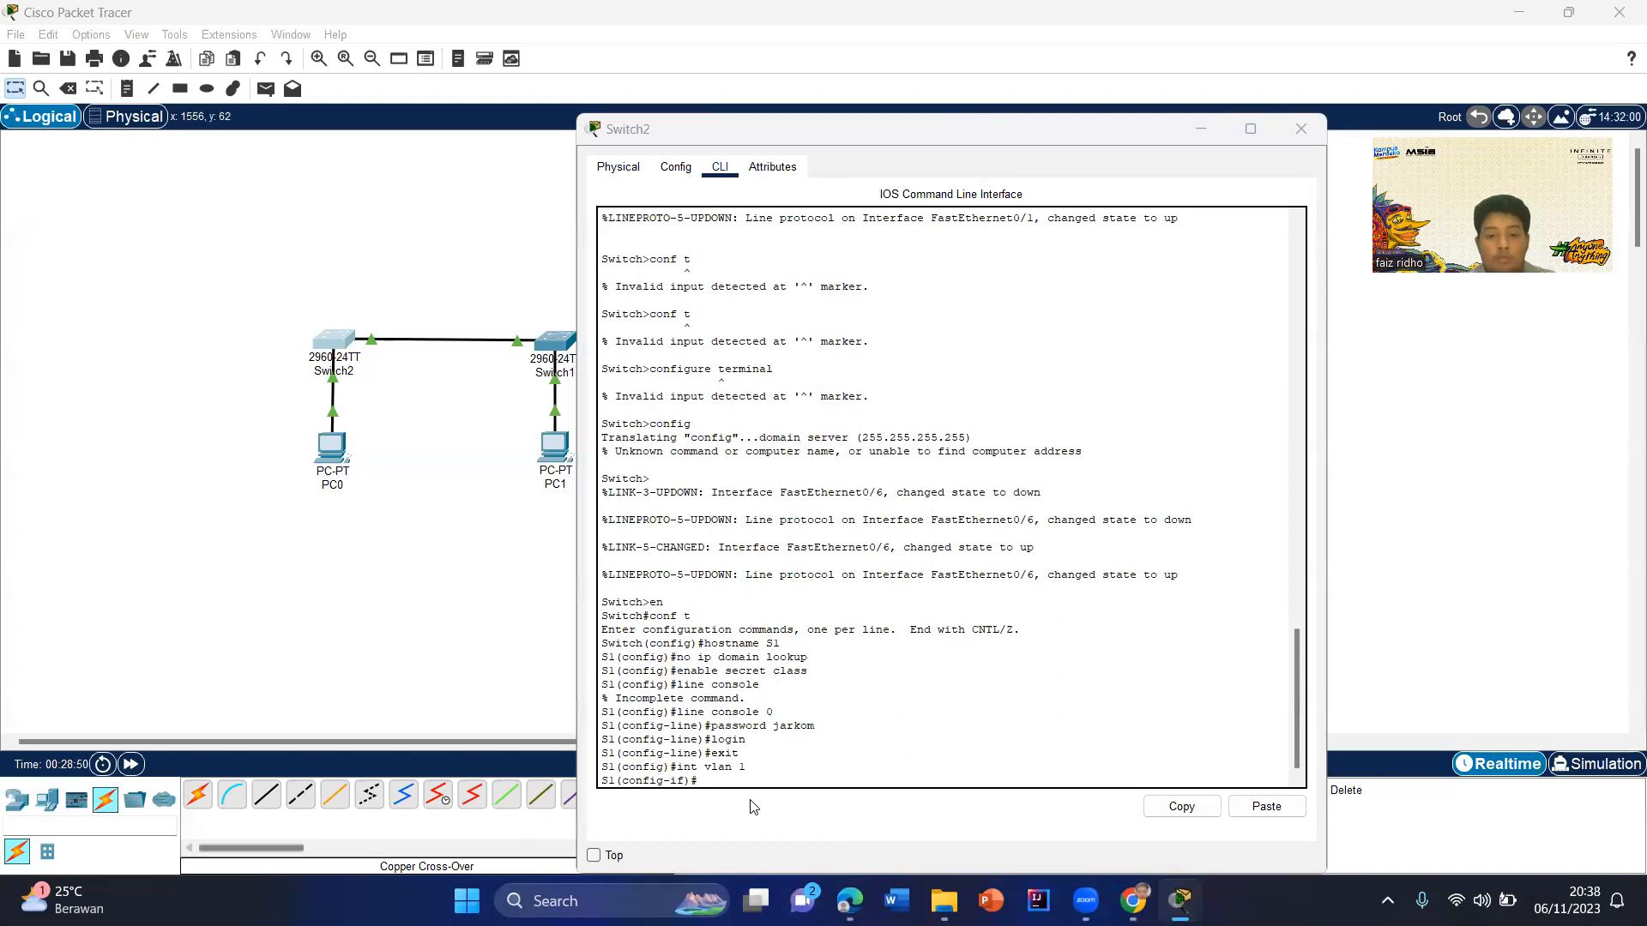
click(734, 779)
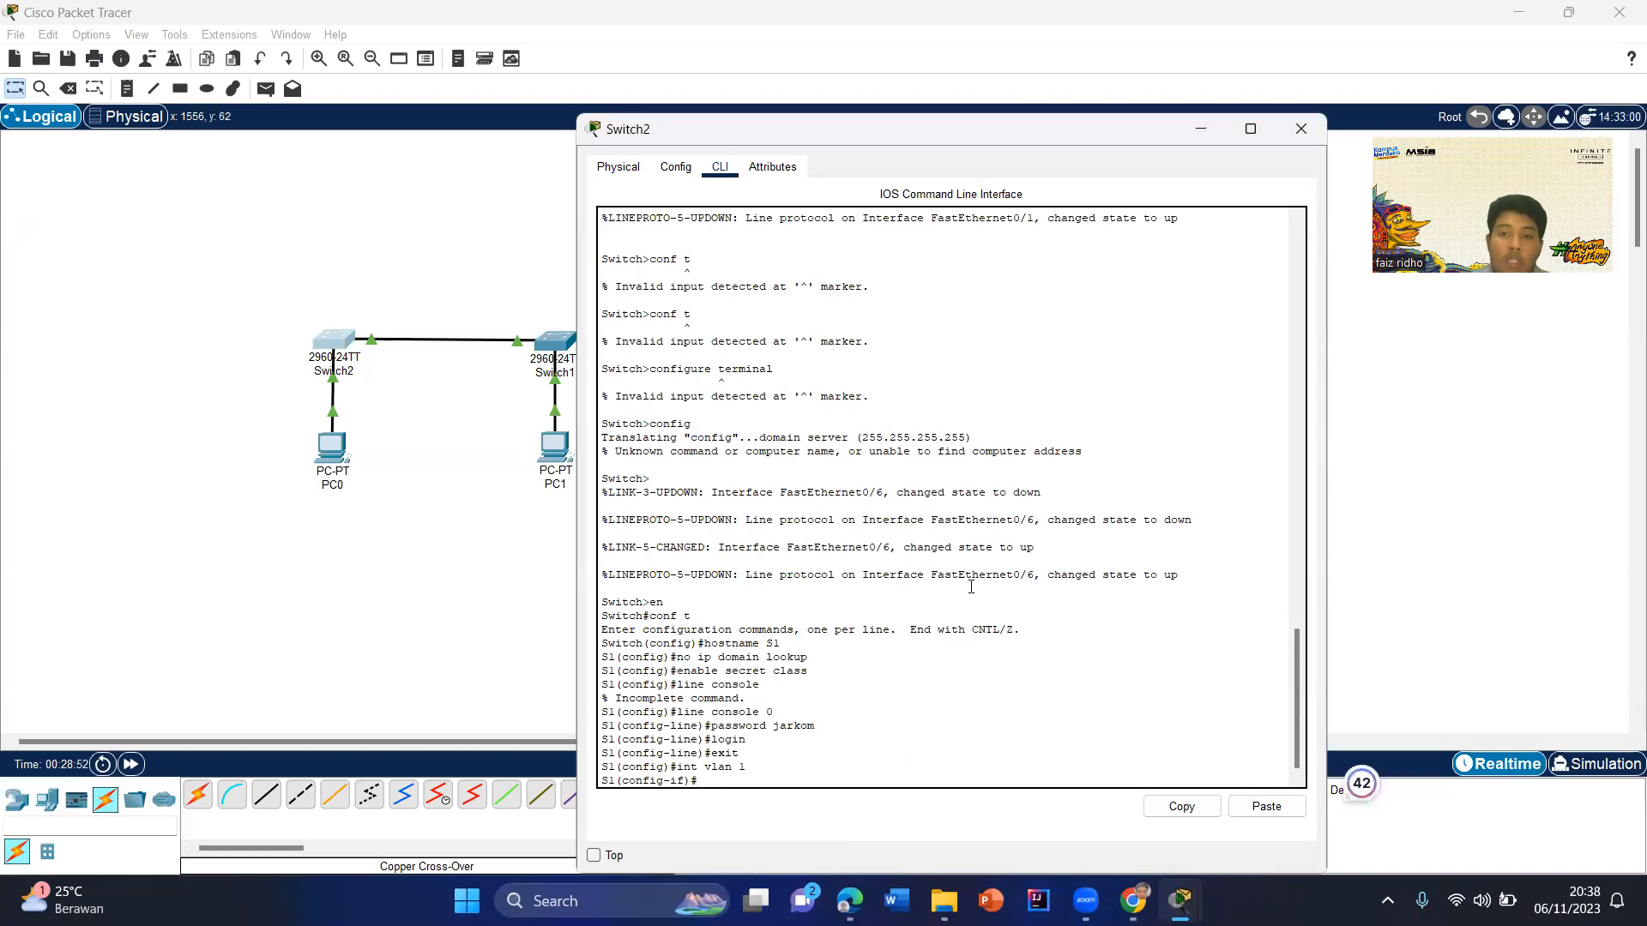
text(i)
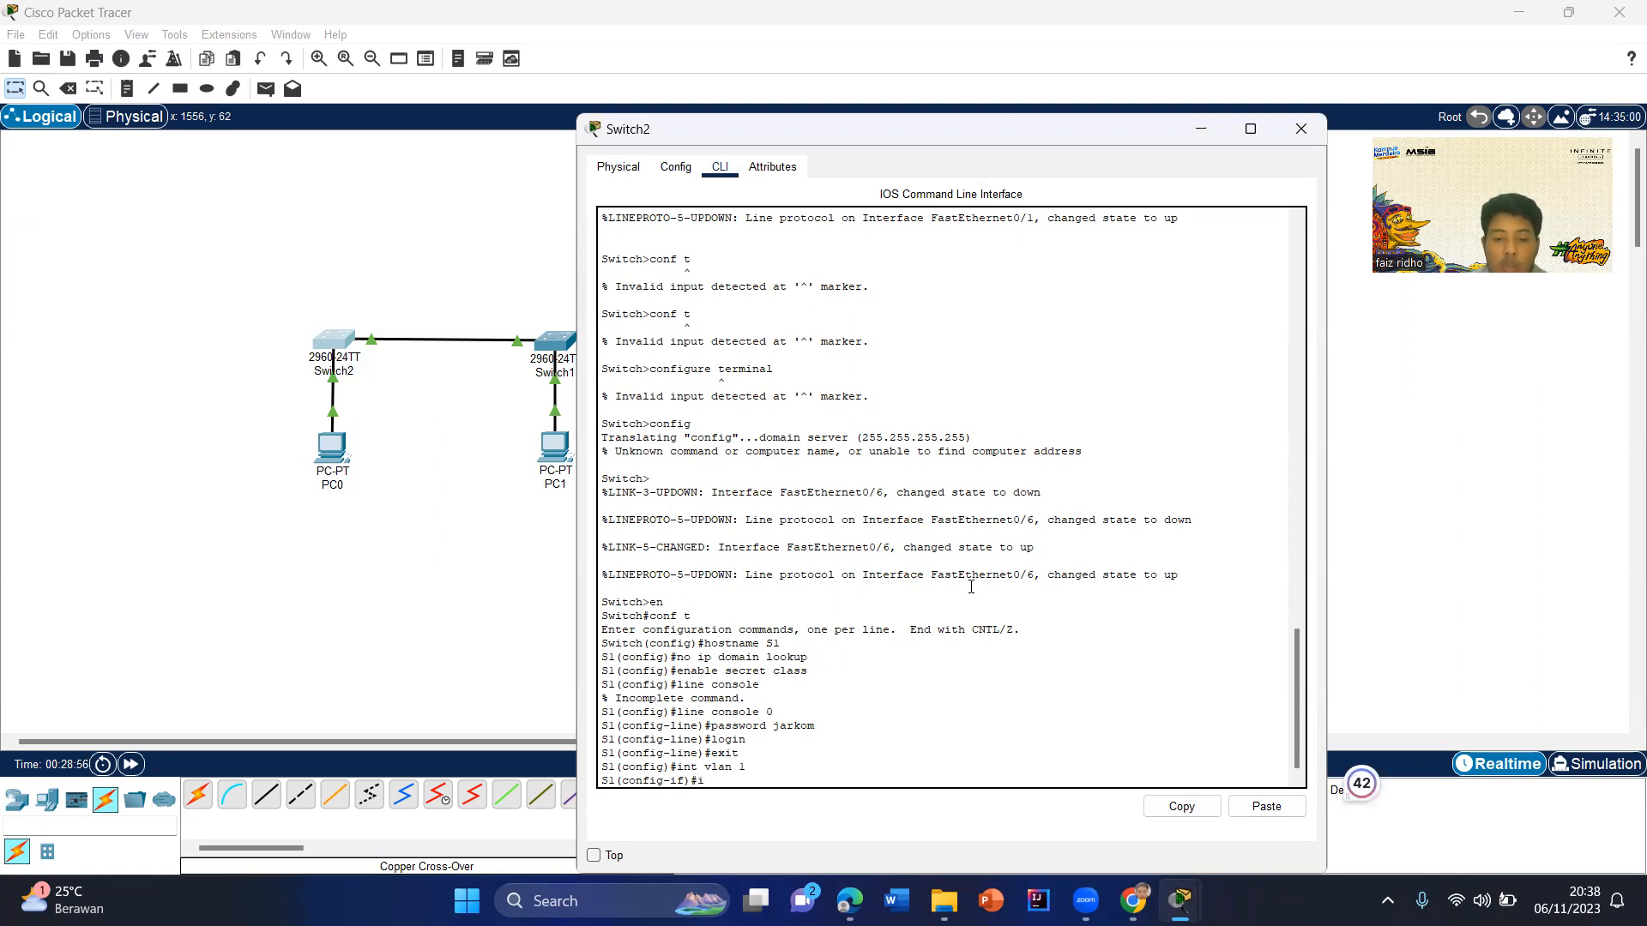
text(p address)
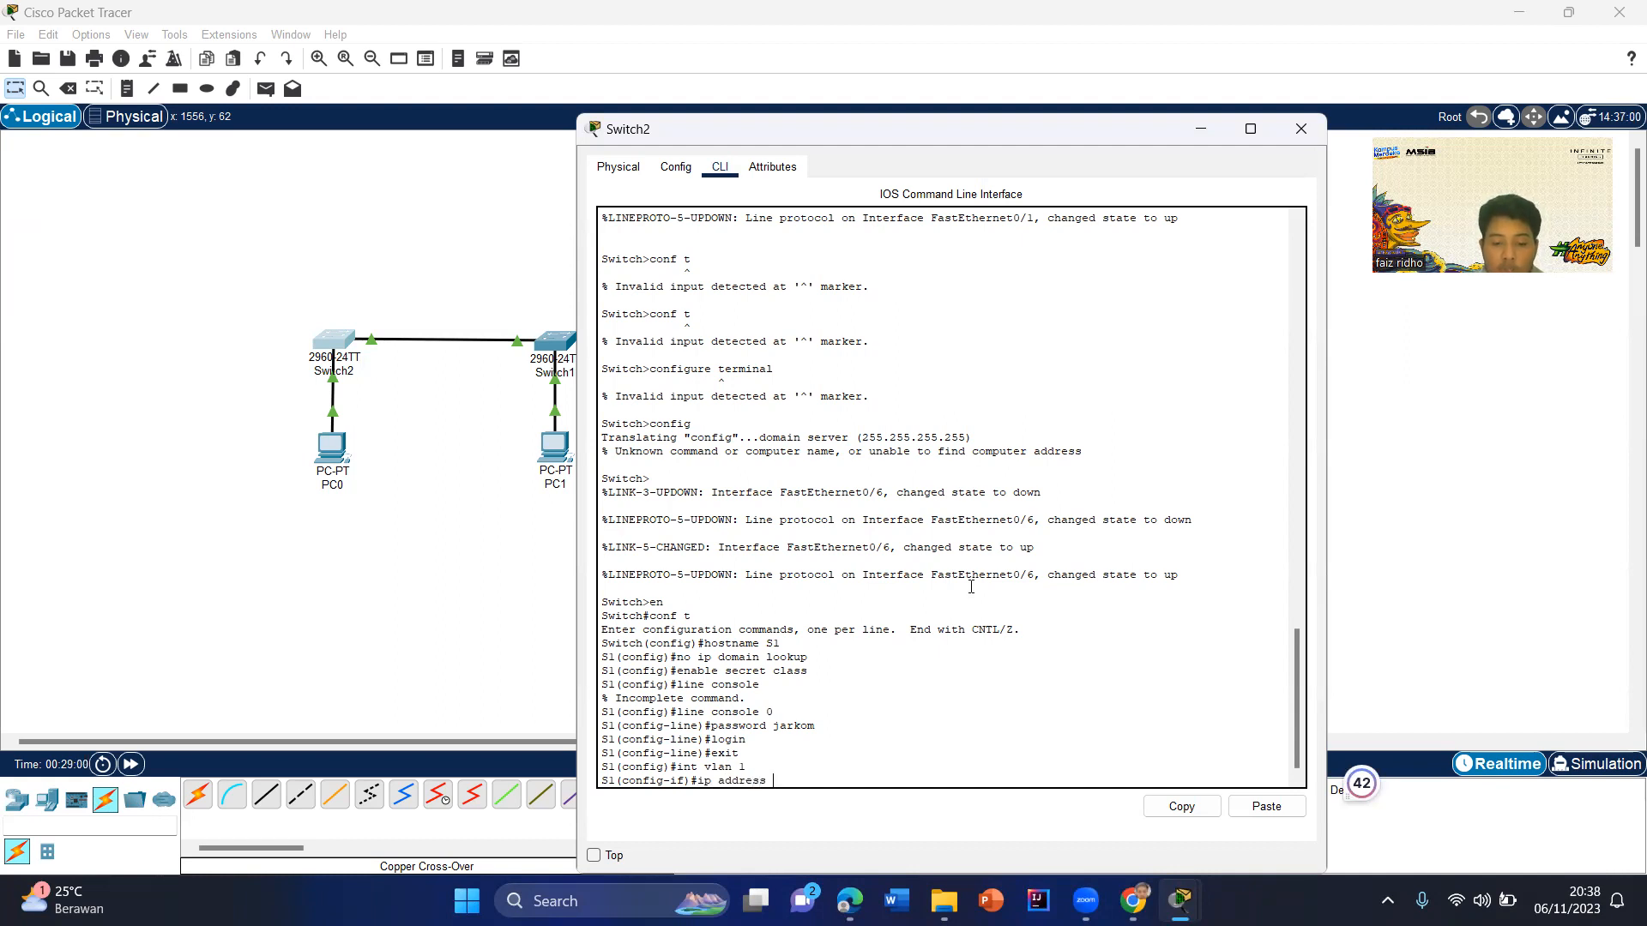
text( 192.168.1.1)
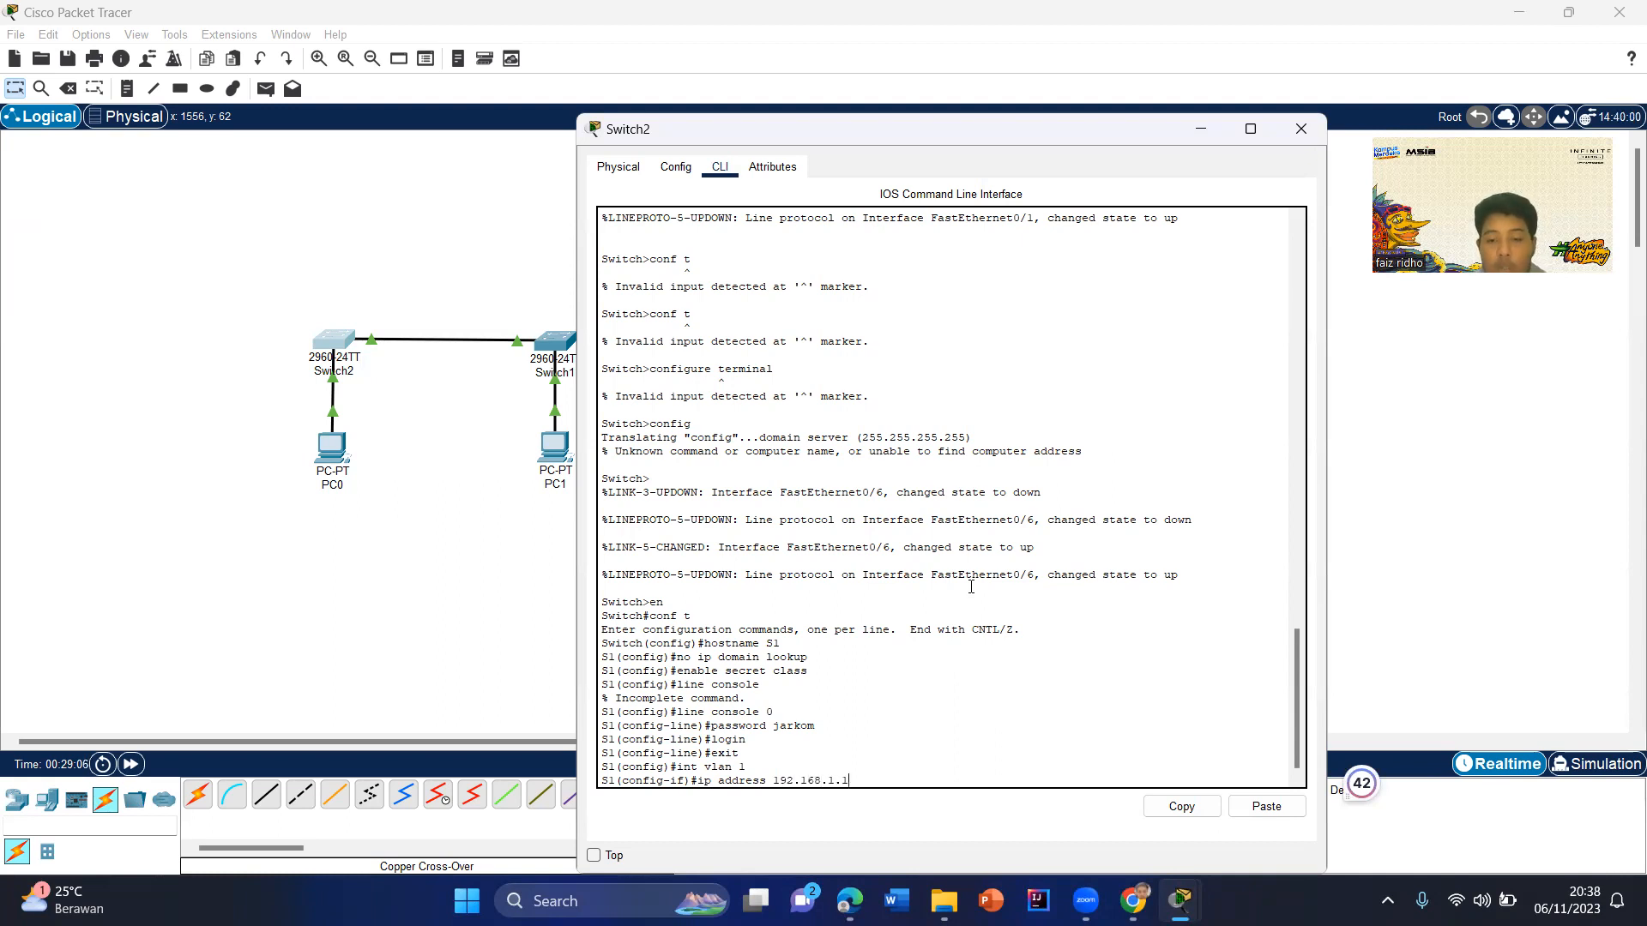
text( 255.255.255.0)
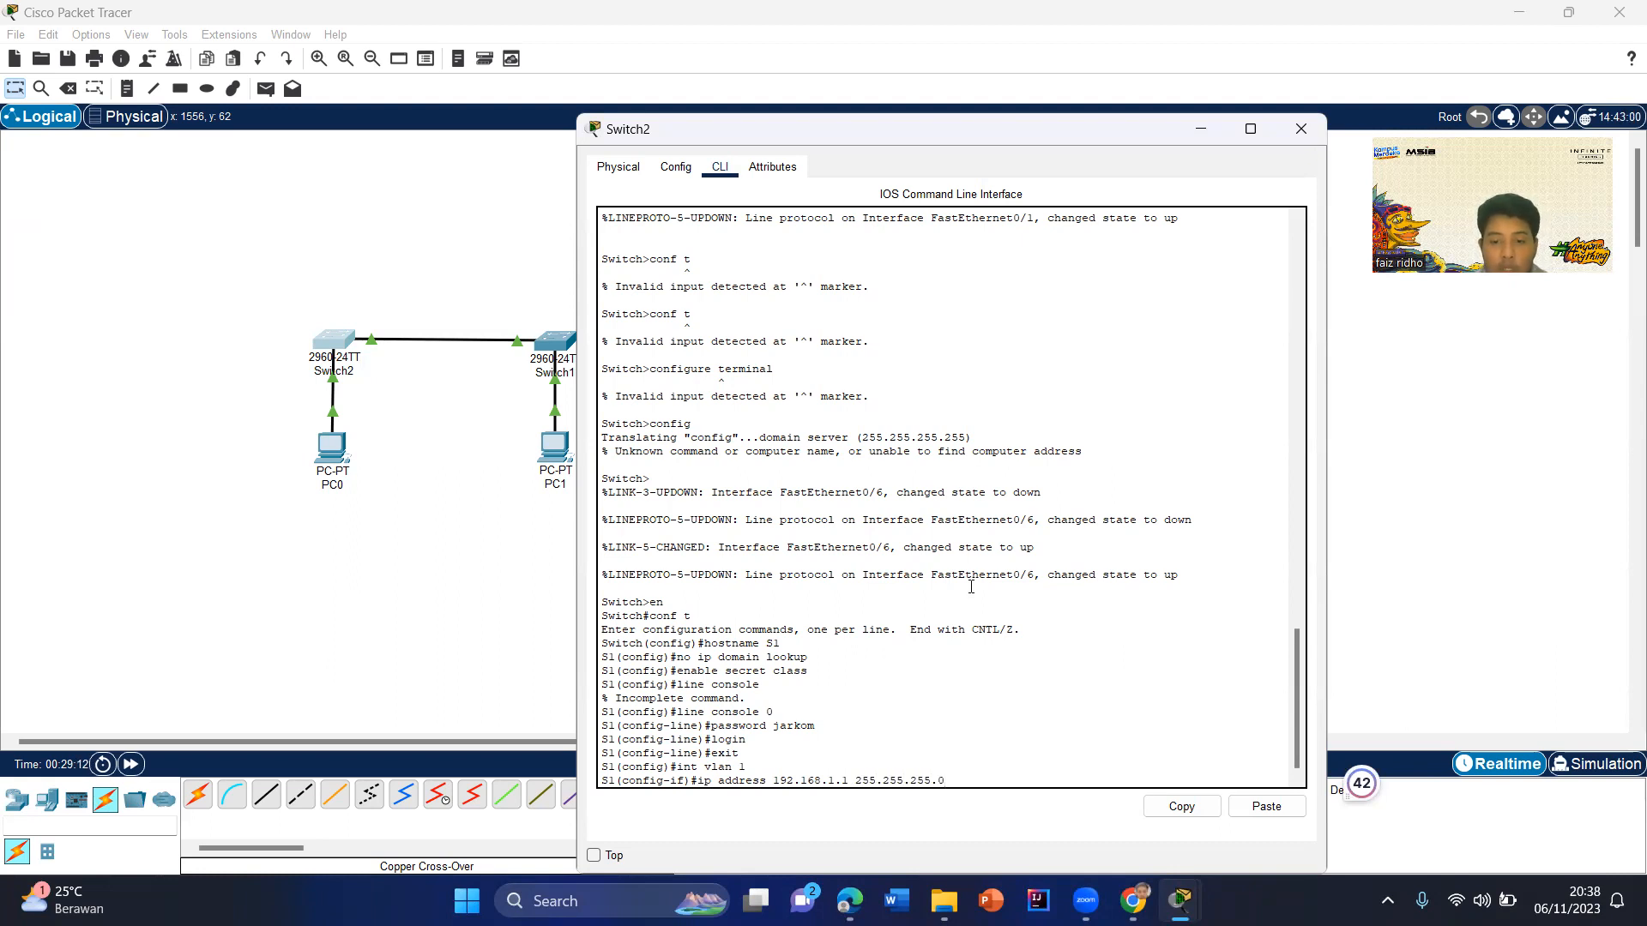
key(Return)
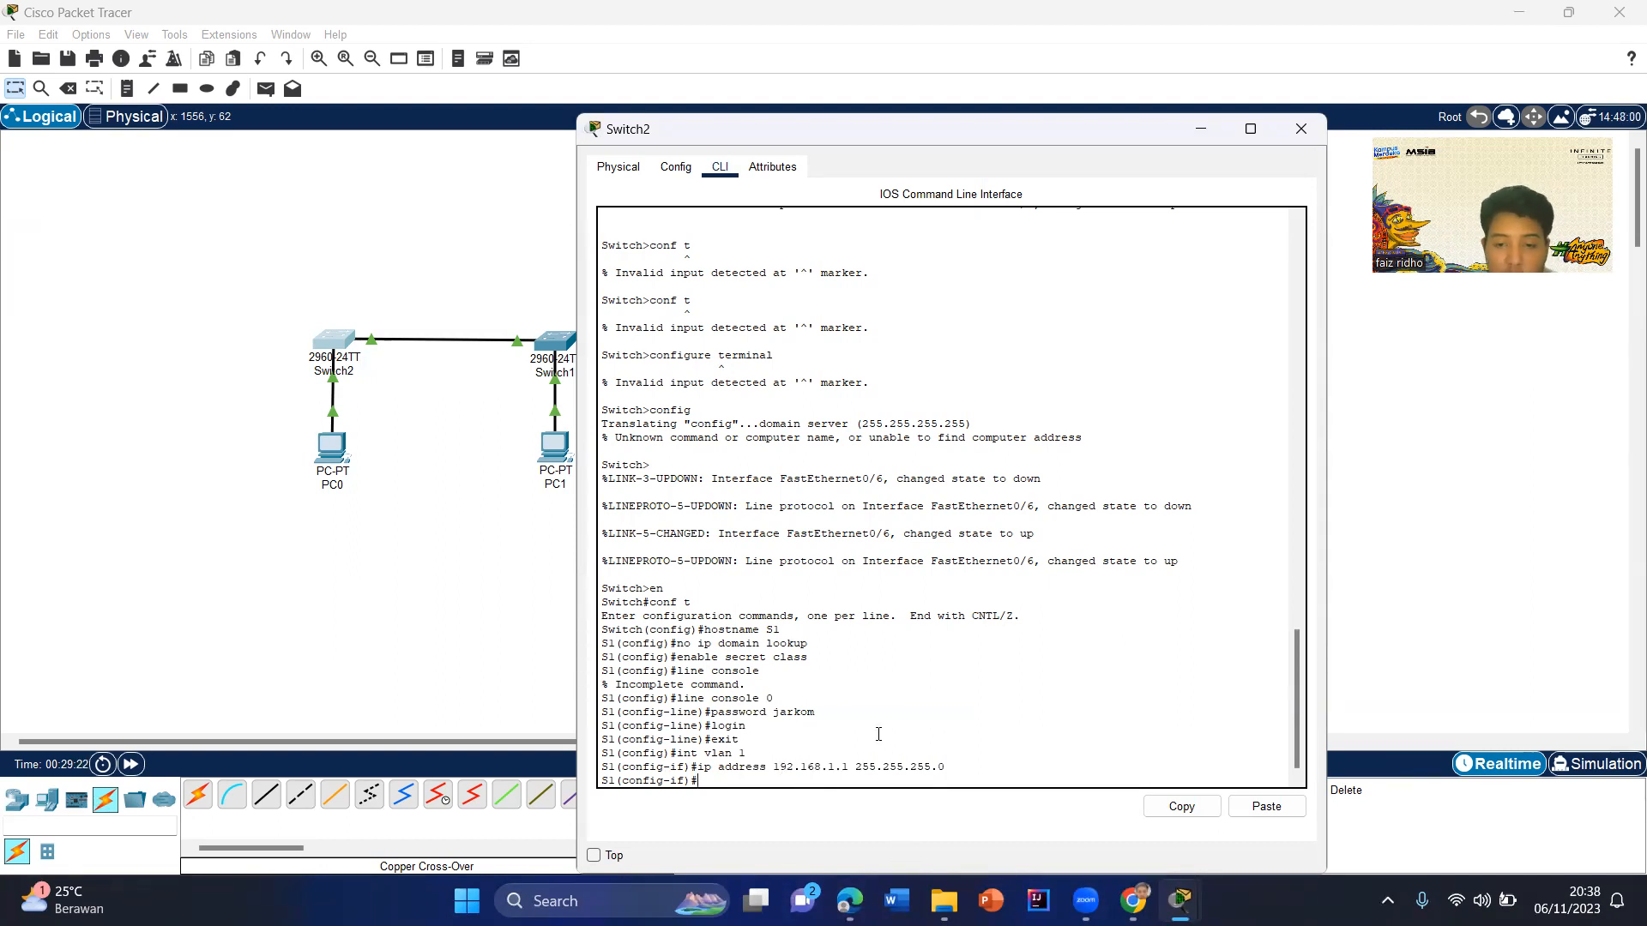
Enable S1's VLAN 1 interface with the no shutdown command
drag(862, 766, 954, 767)
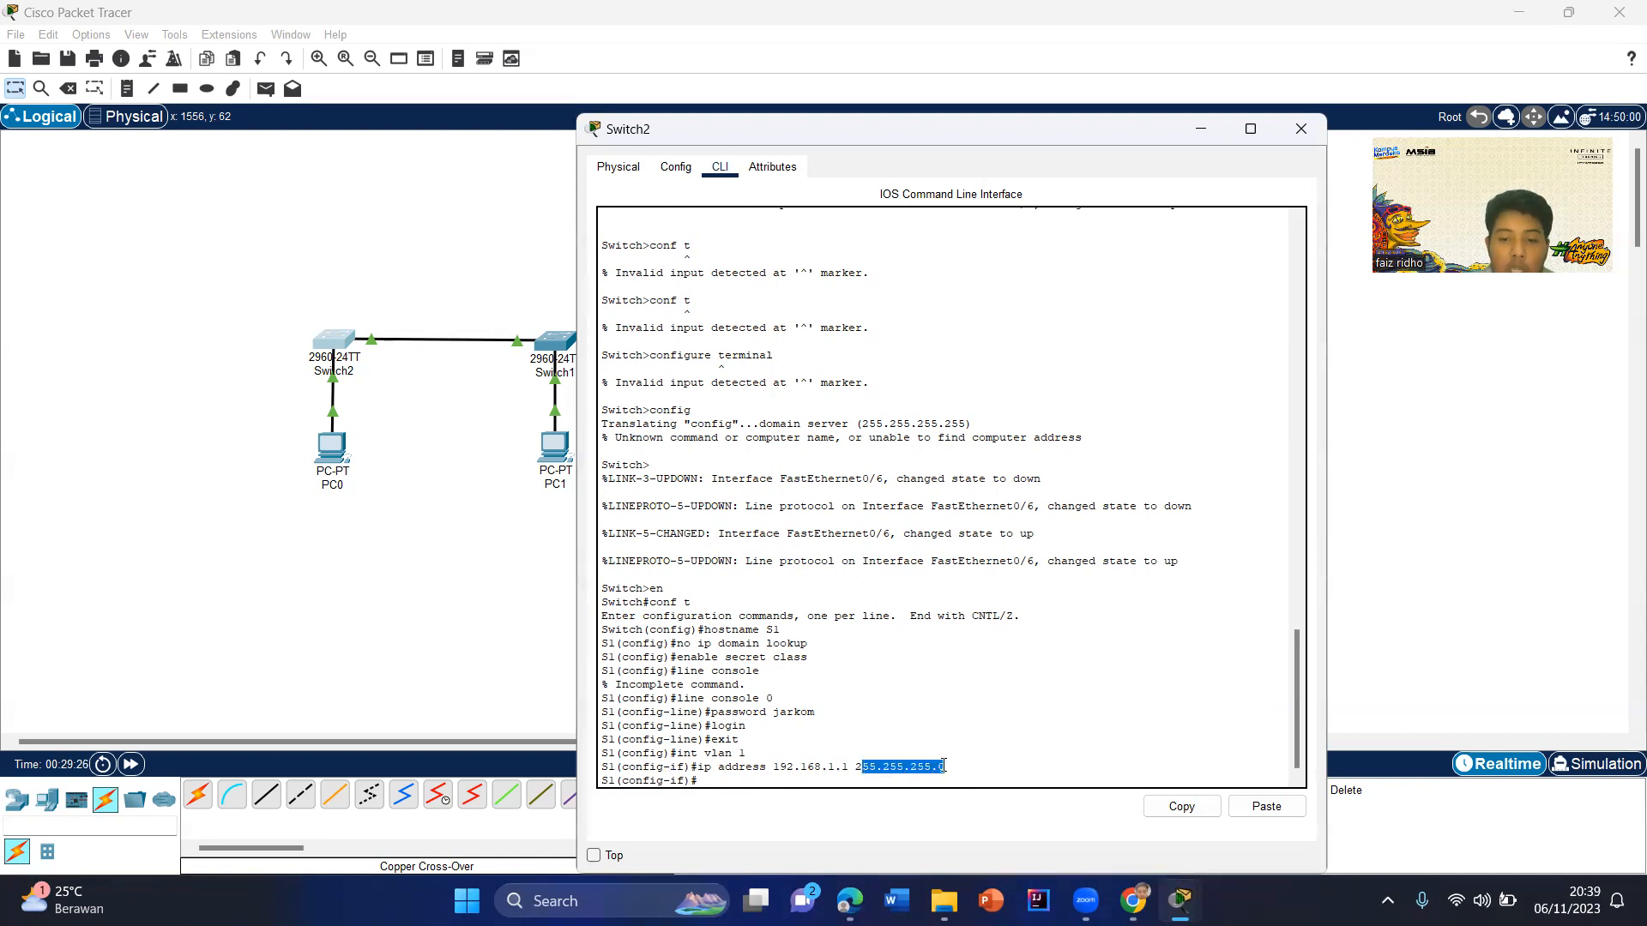
click(776, 786)
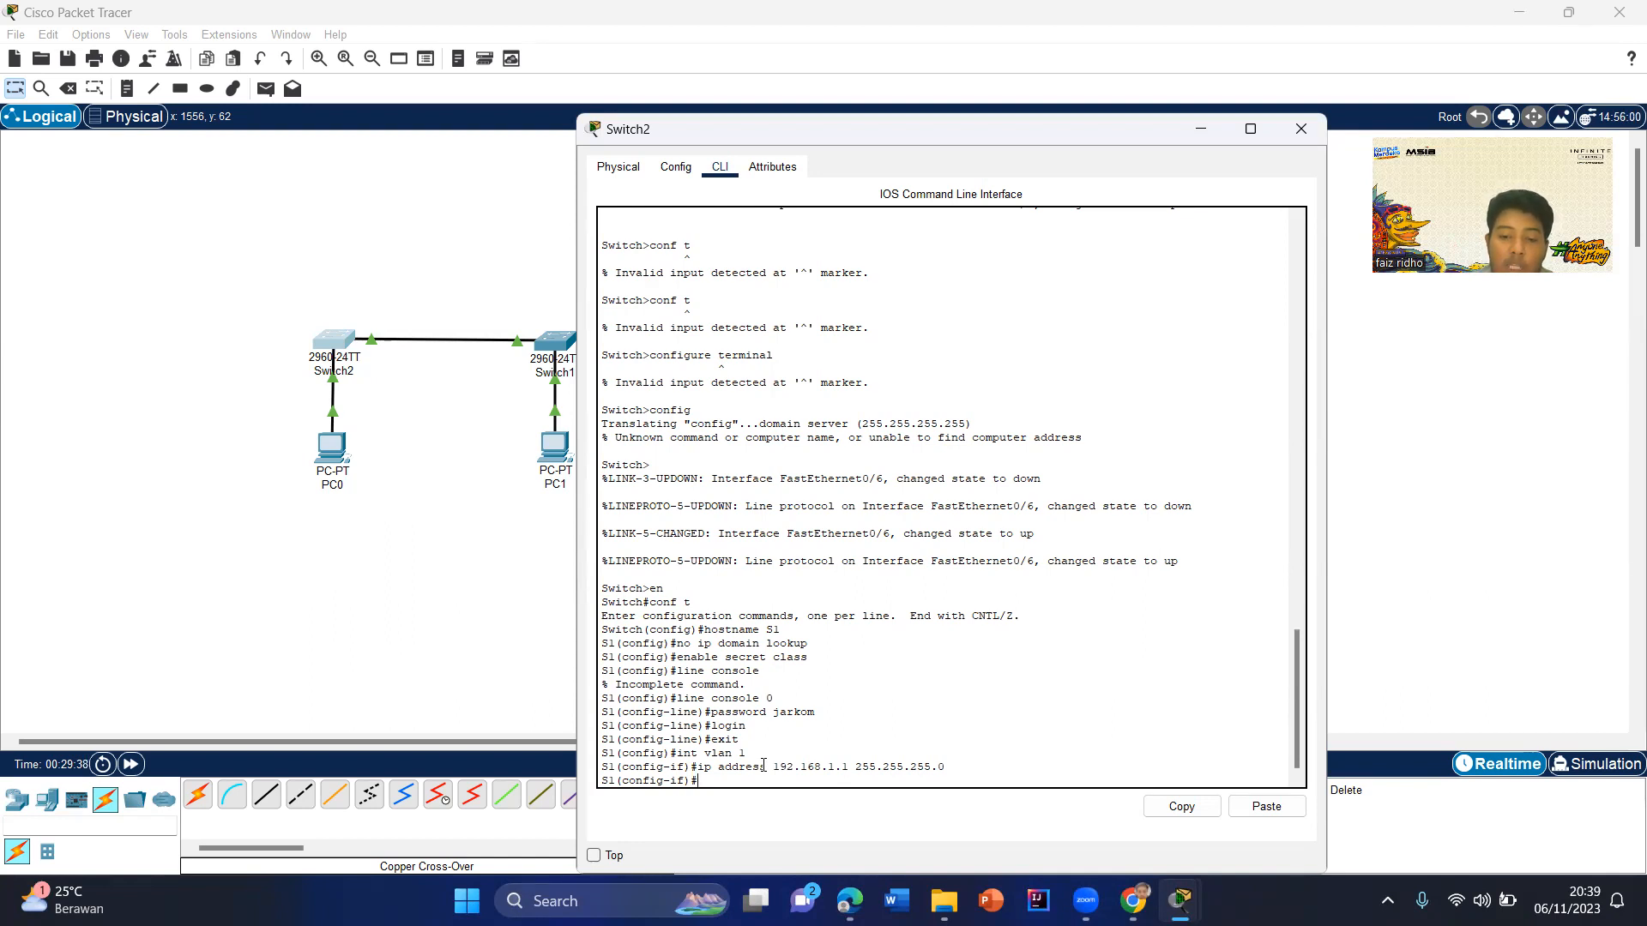
text(no shutdown)
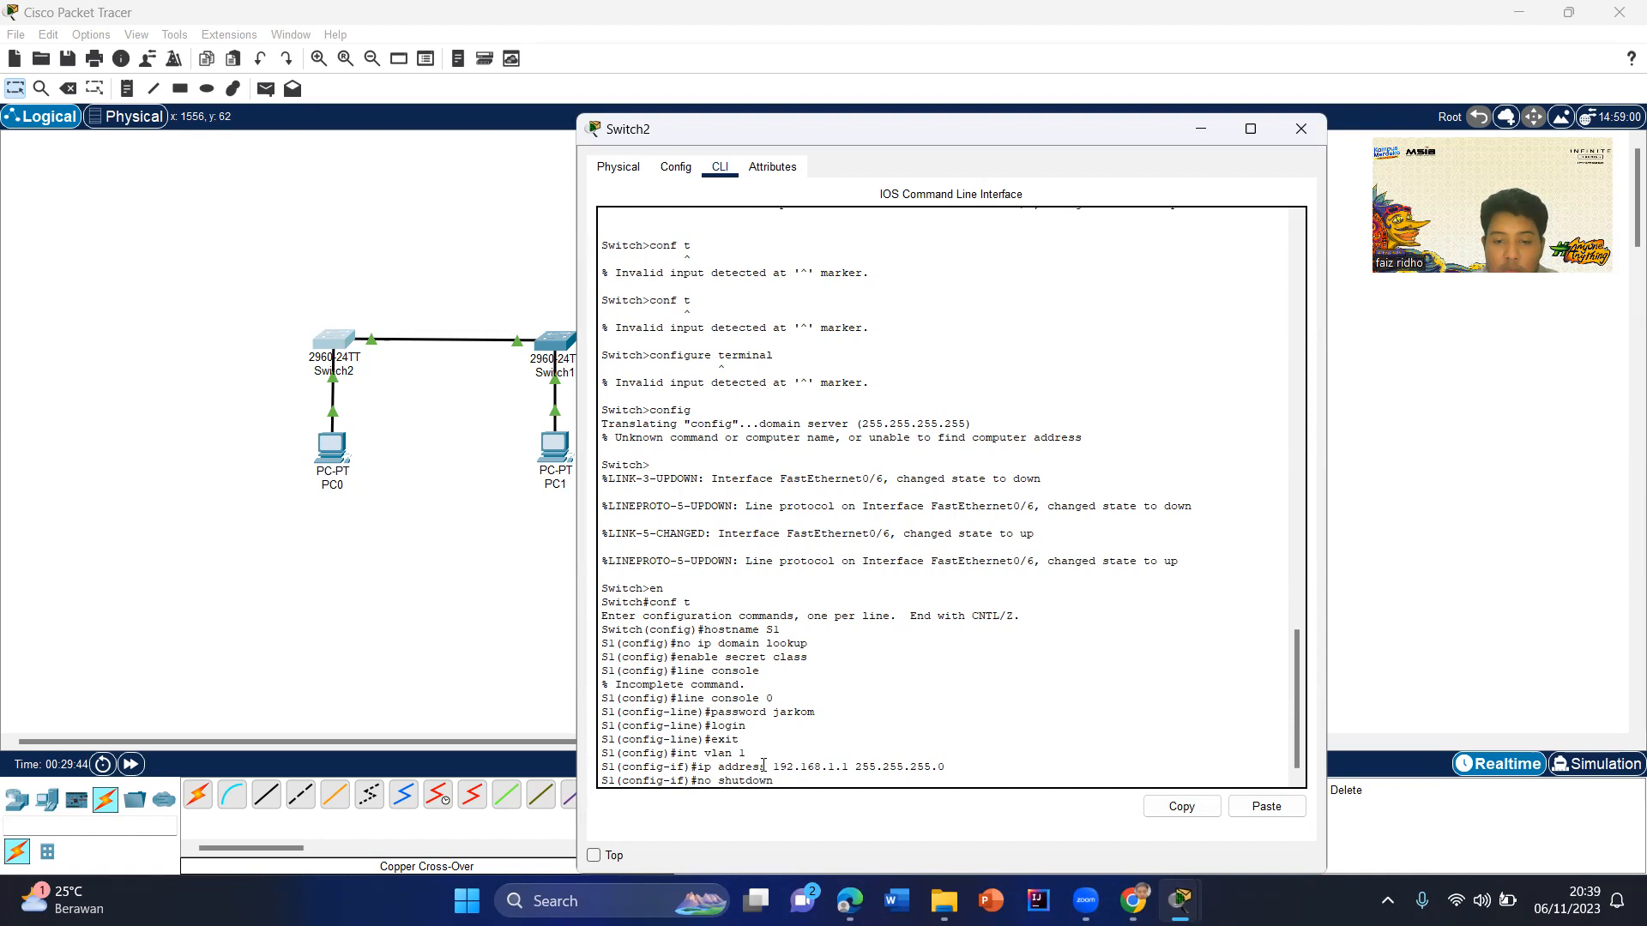
key(Return)
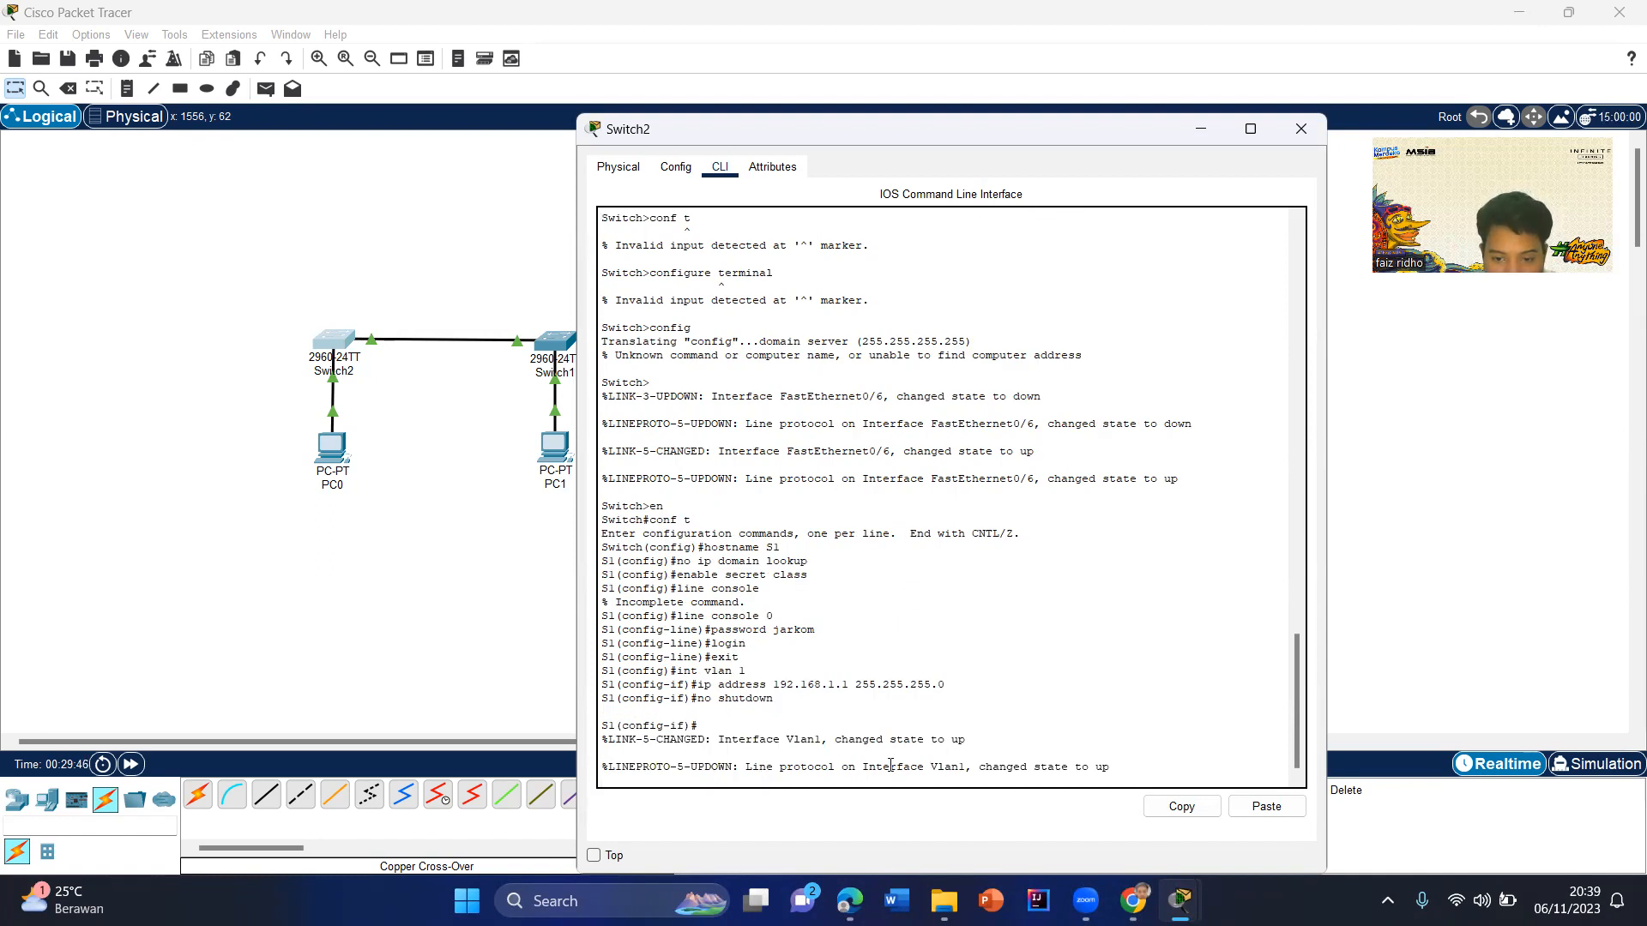
Exit S1's VLAN 1 interface configuration and return to global configuration mode
key(Return)
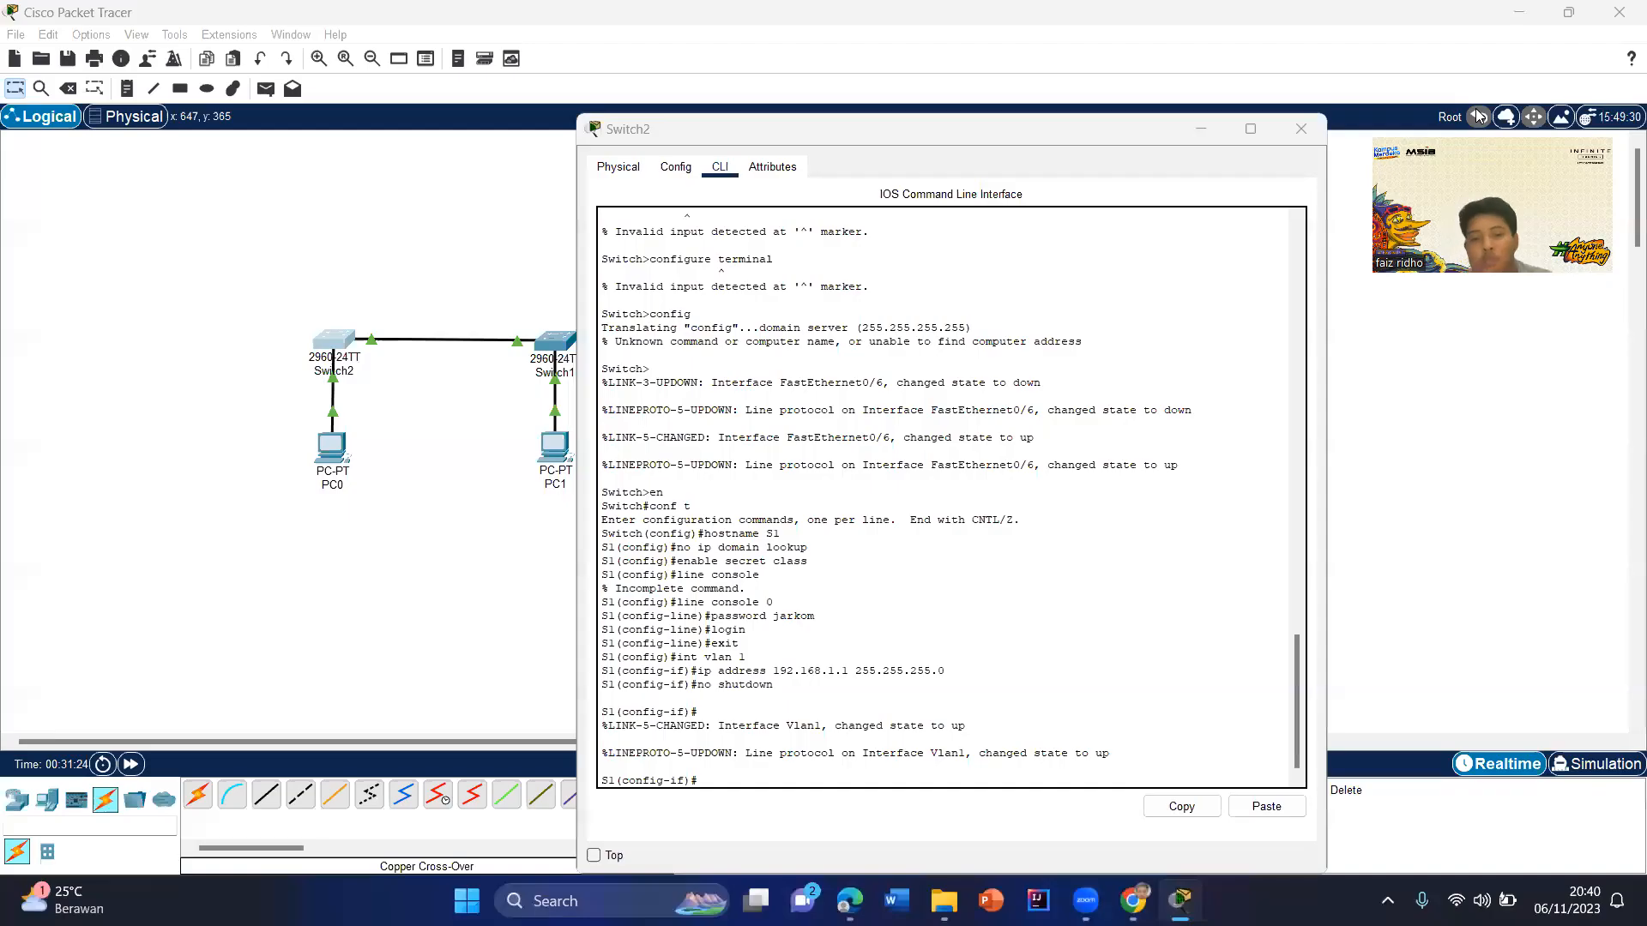
click(722, 777)
text(exit)
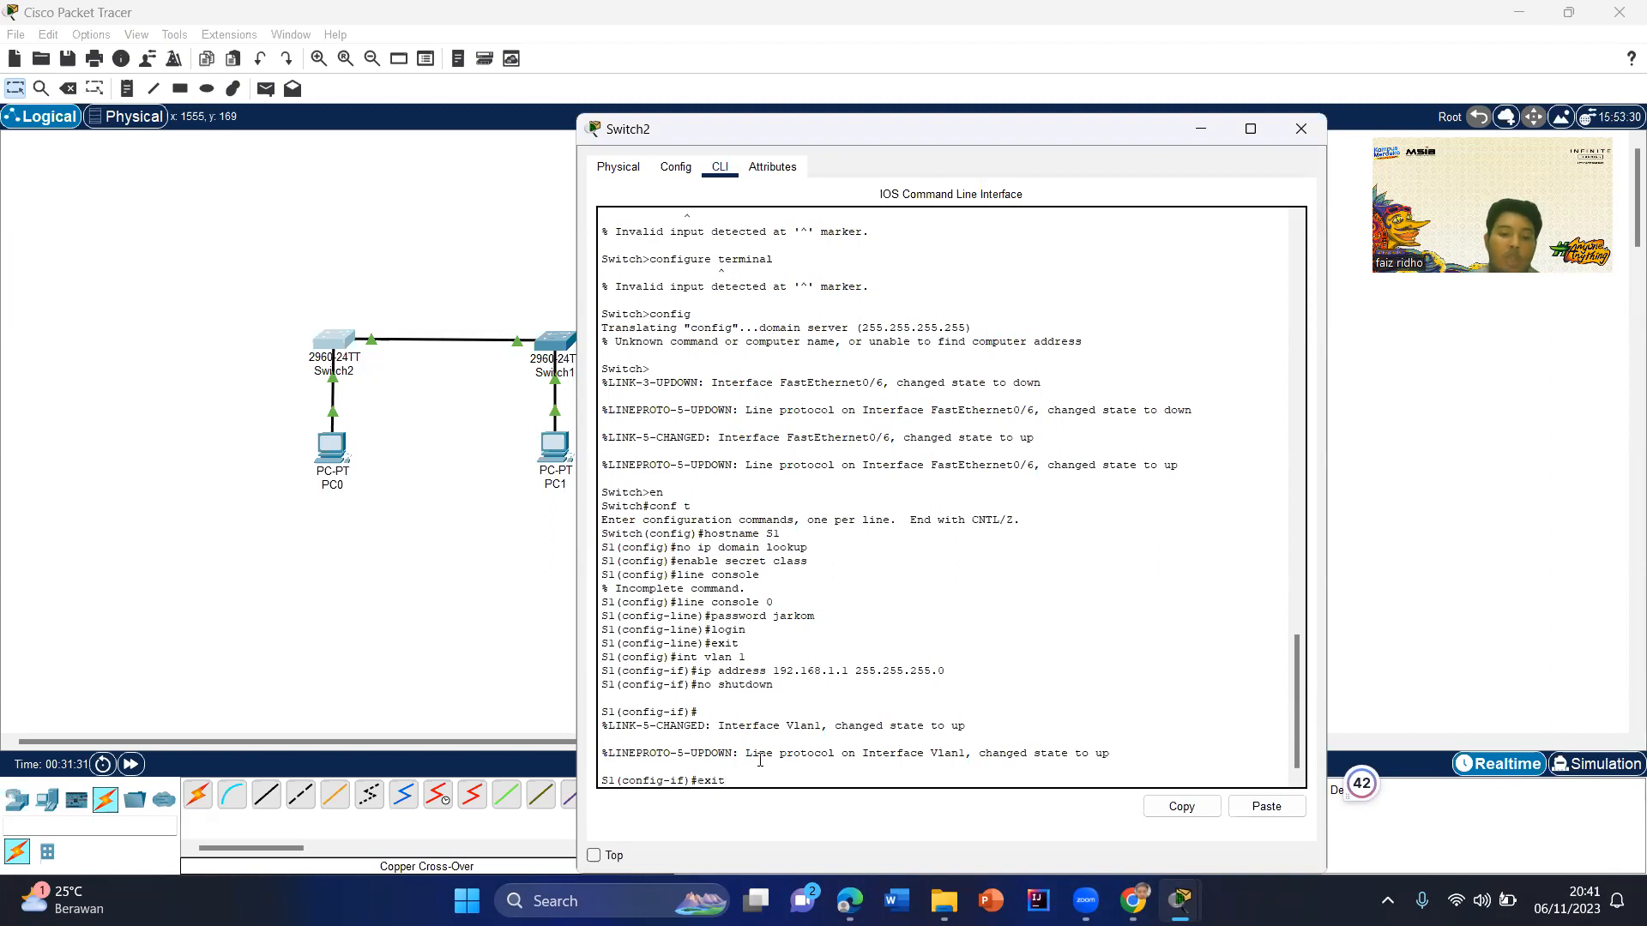
text(t)
key(Return)
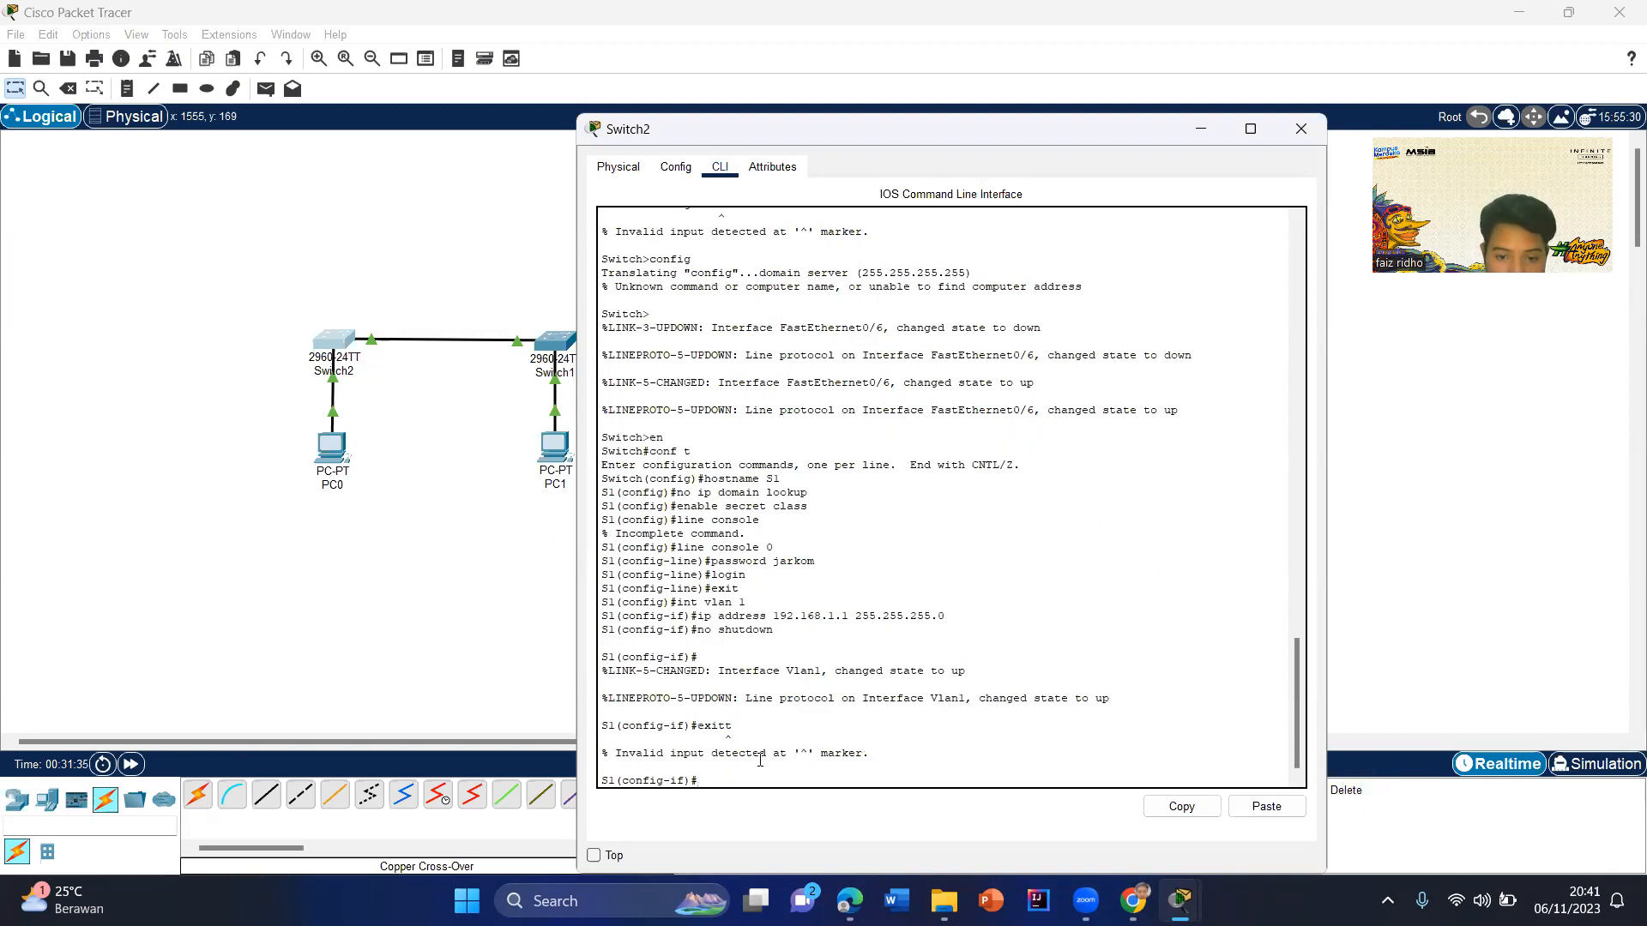
text(r)
key(BackSpace)
text(exit)
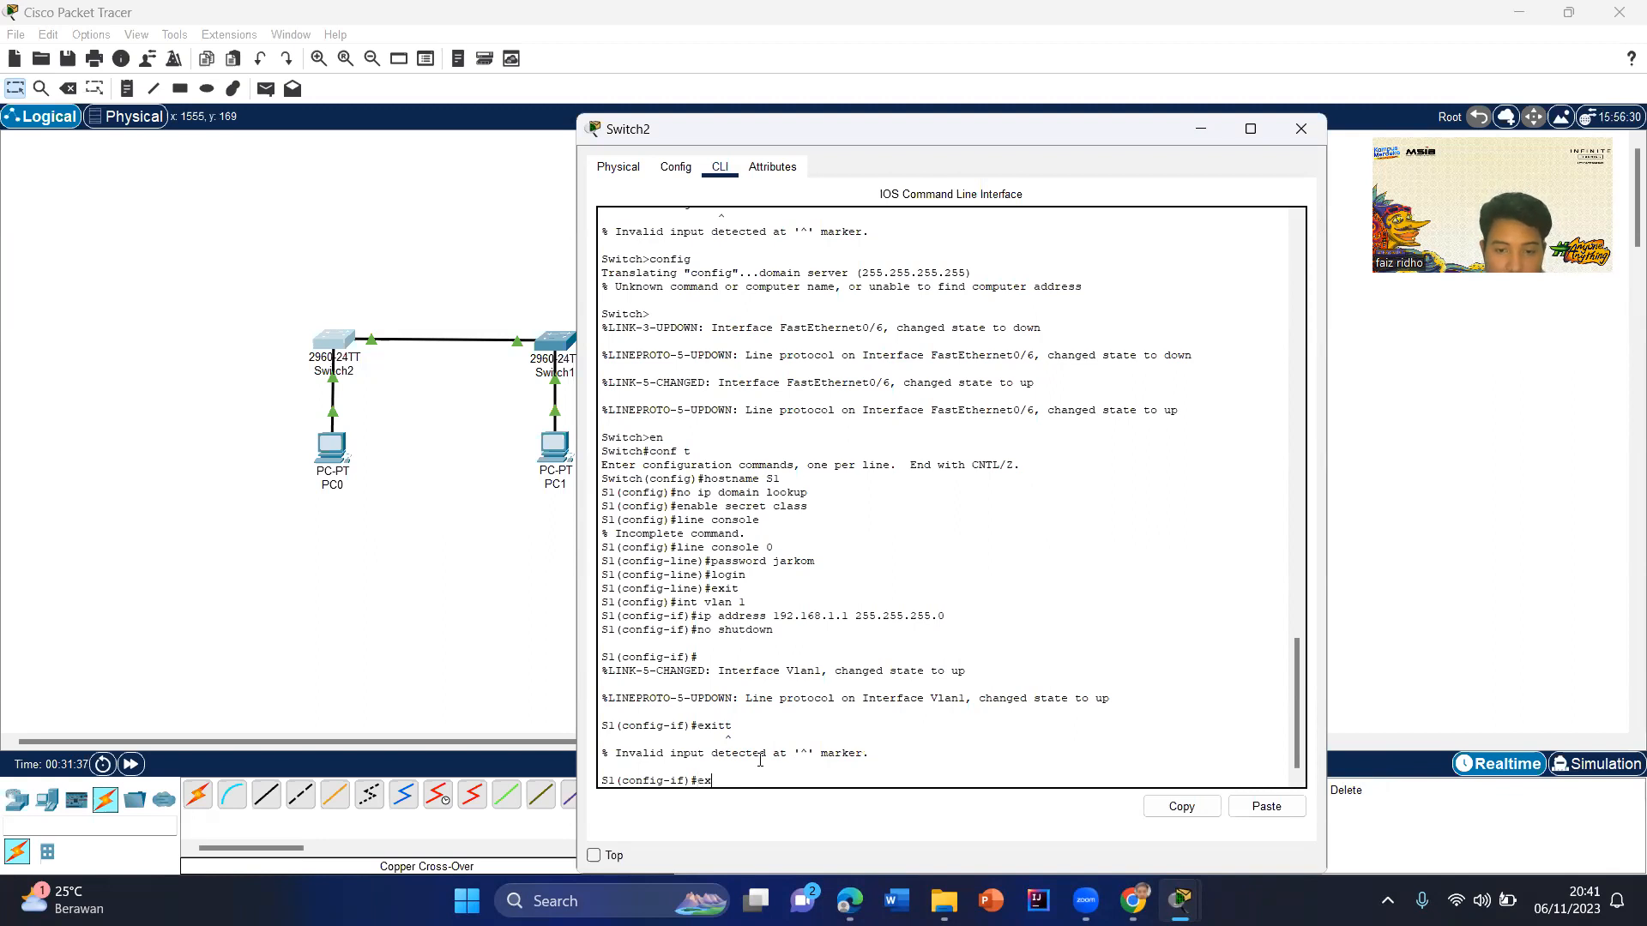
key(Return)
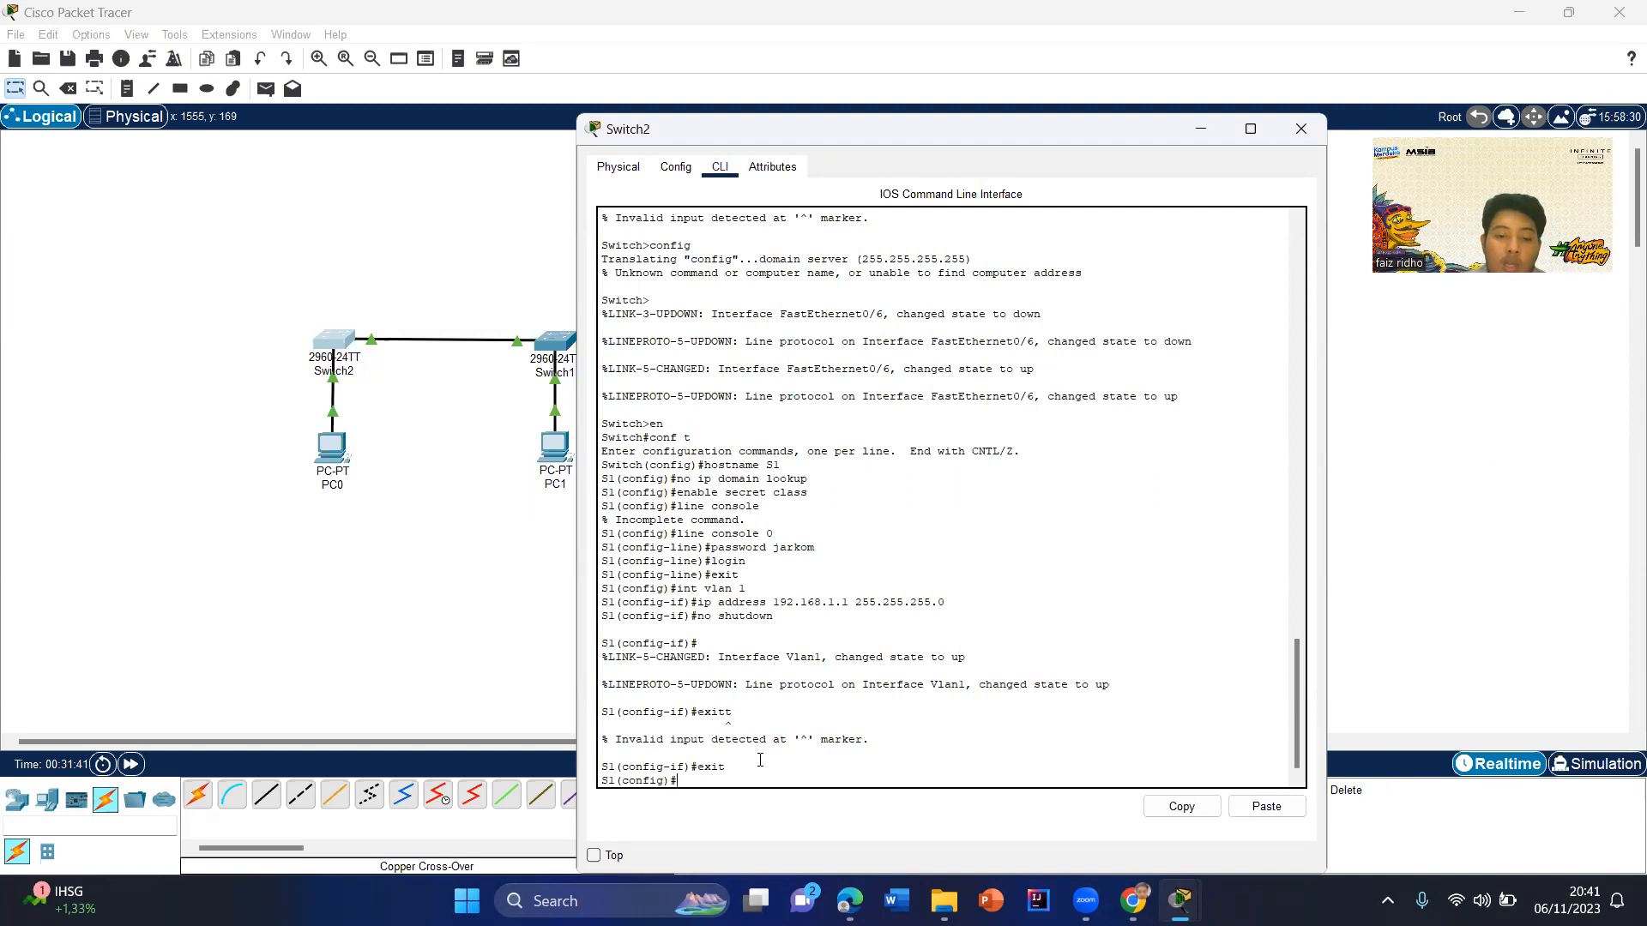
Try to set S1's MOTD banner to "Unauthorized access is strictly prohibited and prosecuted to the full extent of the law." with only a closing #
text(banner motd)
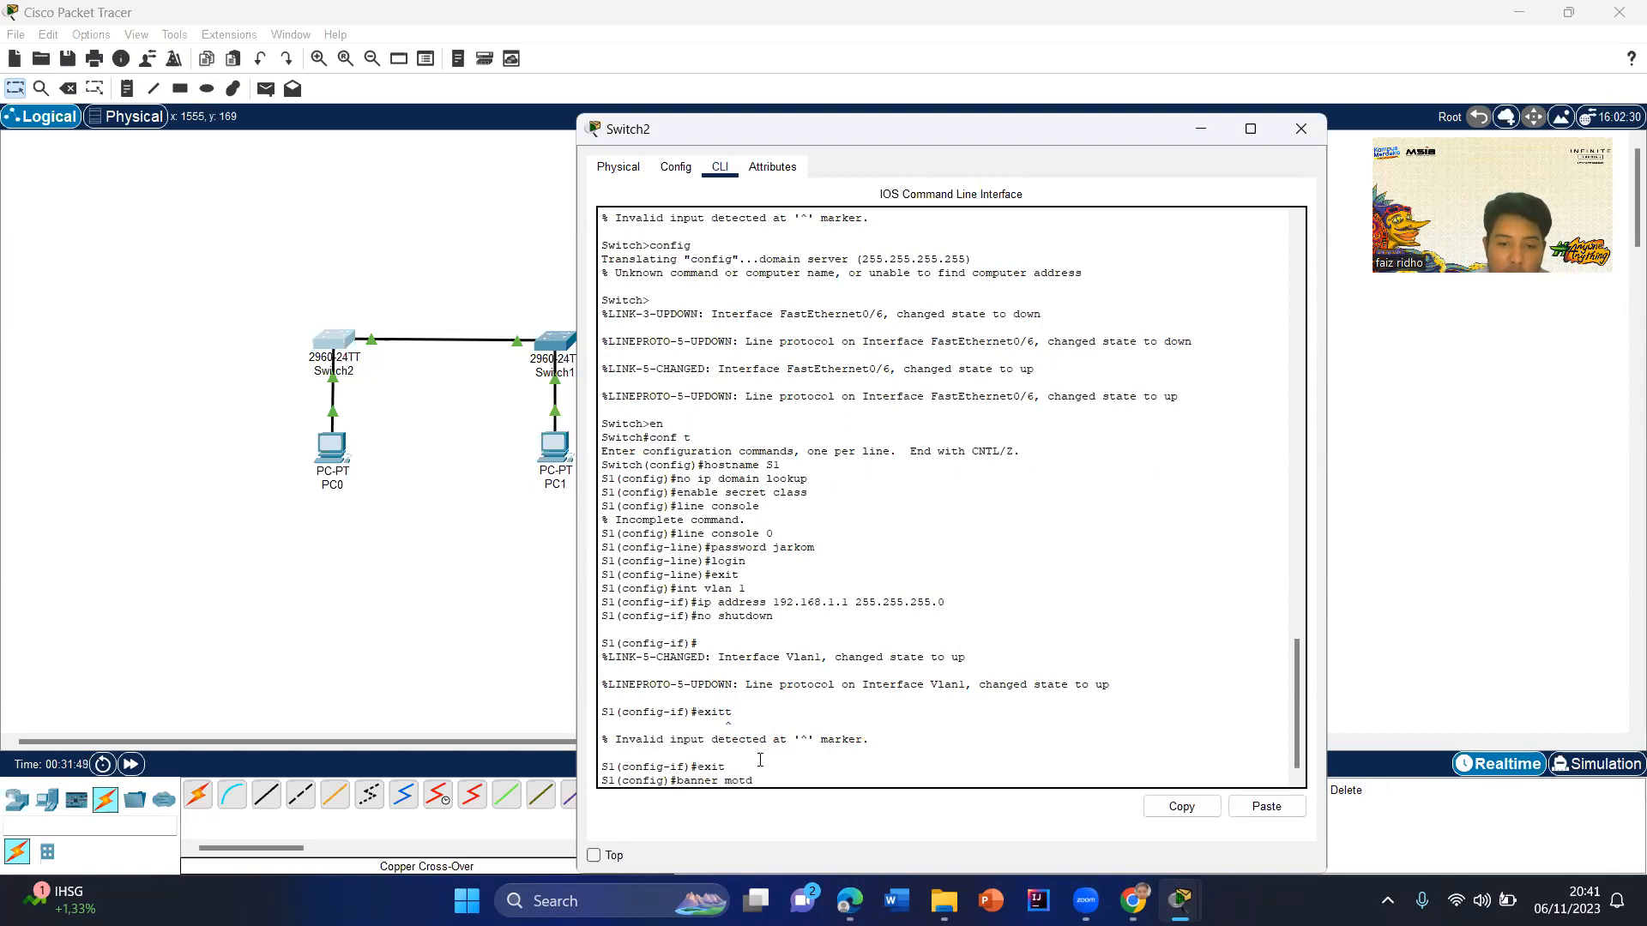
click(1262, 816)
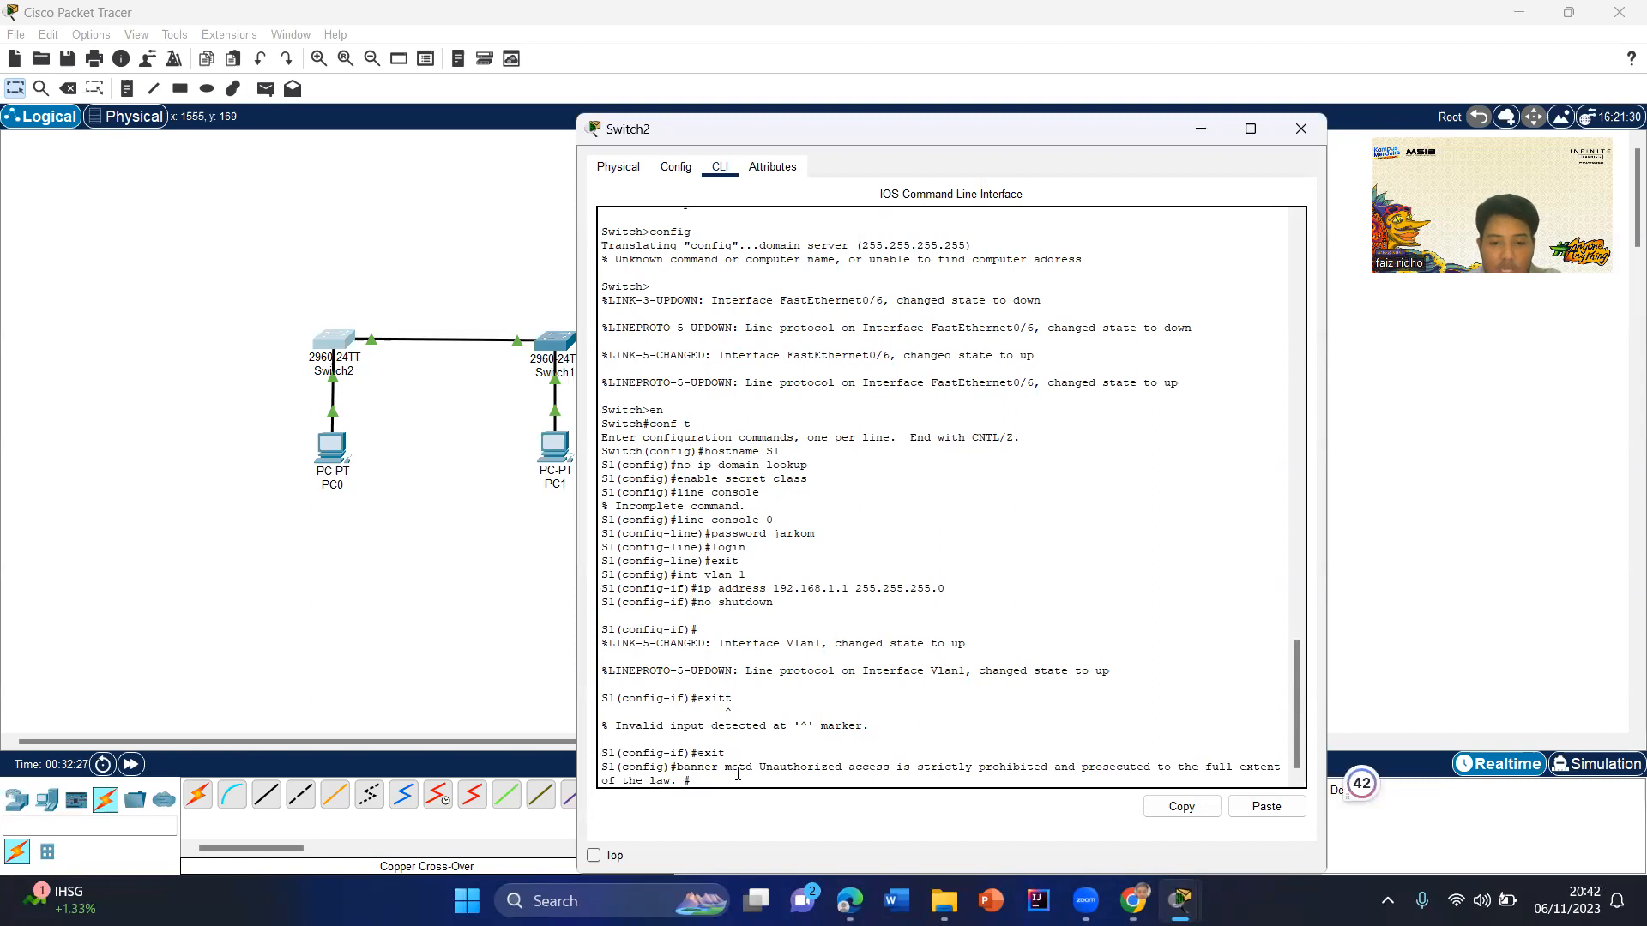
key(Return)
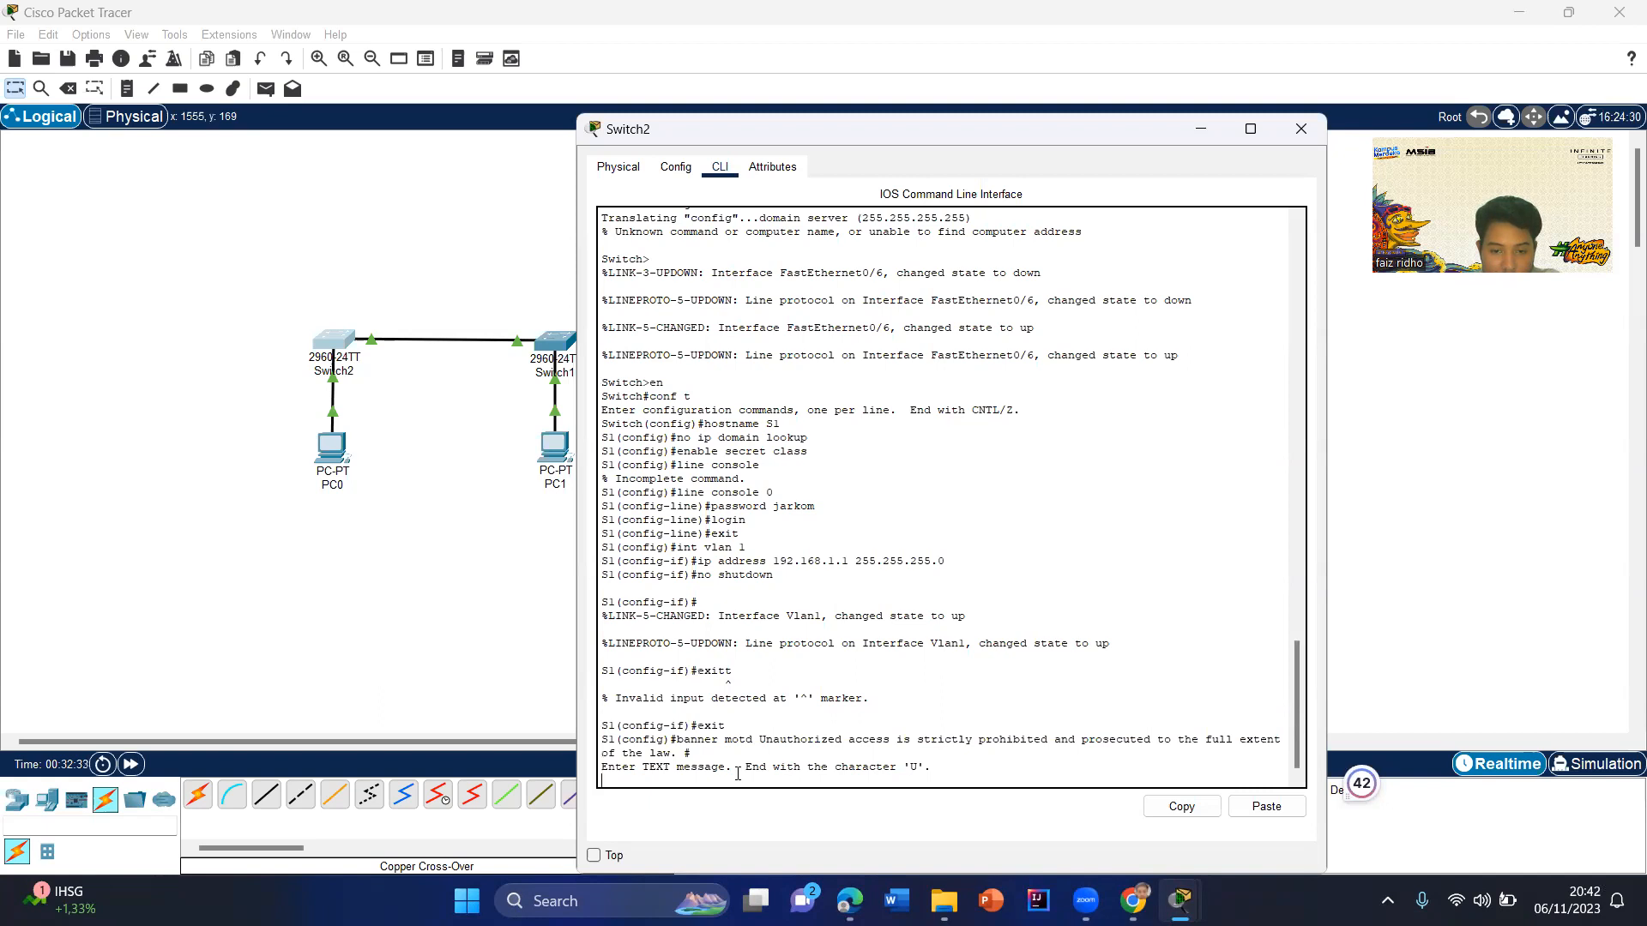
key(Return)
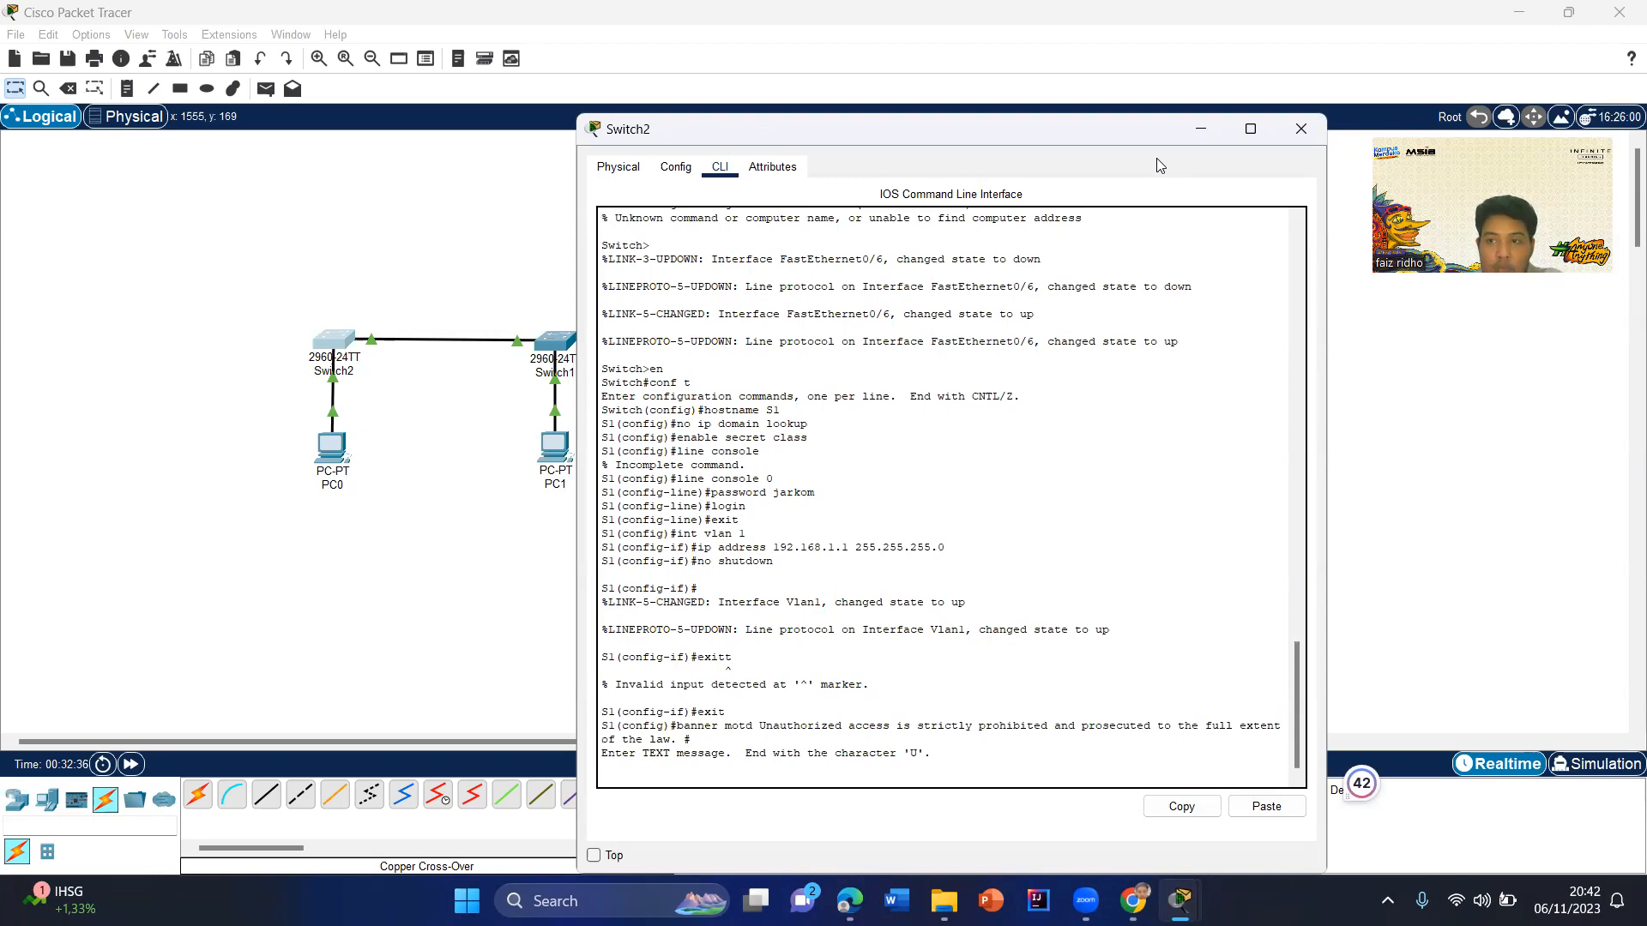
key(alt+Tab)
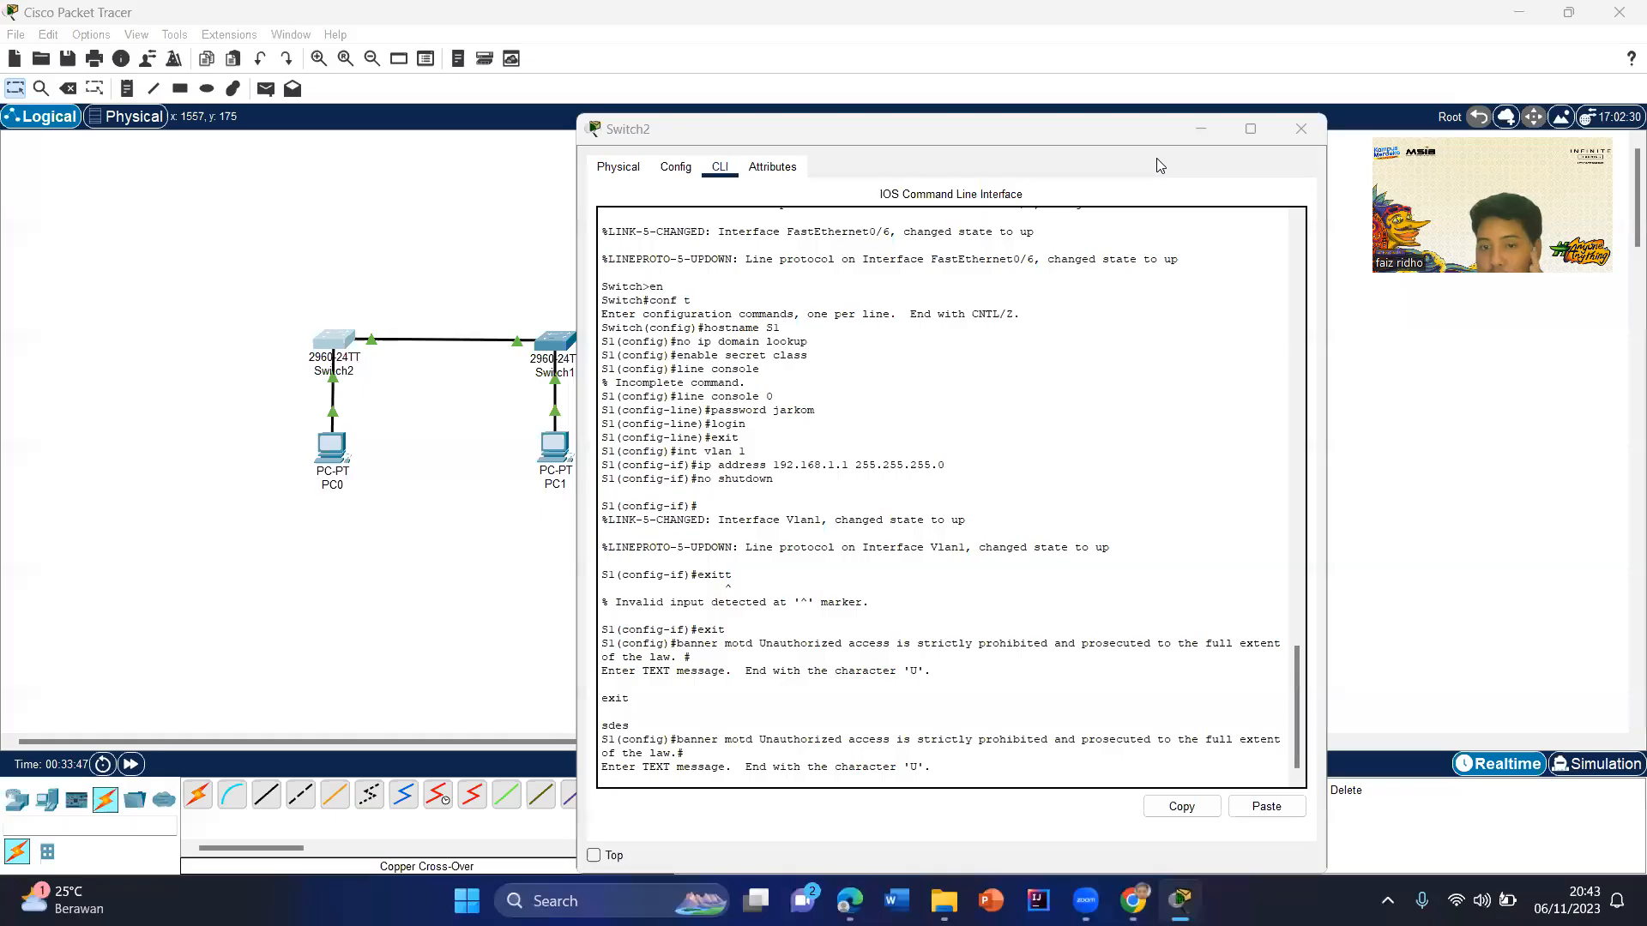
End the pending banner message entry and return to S1's global configuration prompt
click(809, 806)
text(exit)
key(Return)
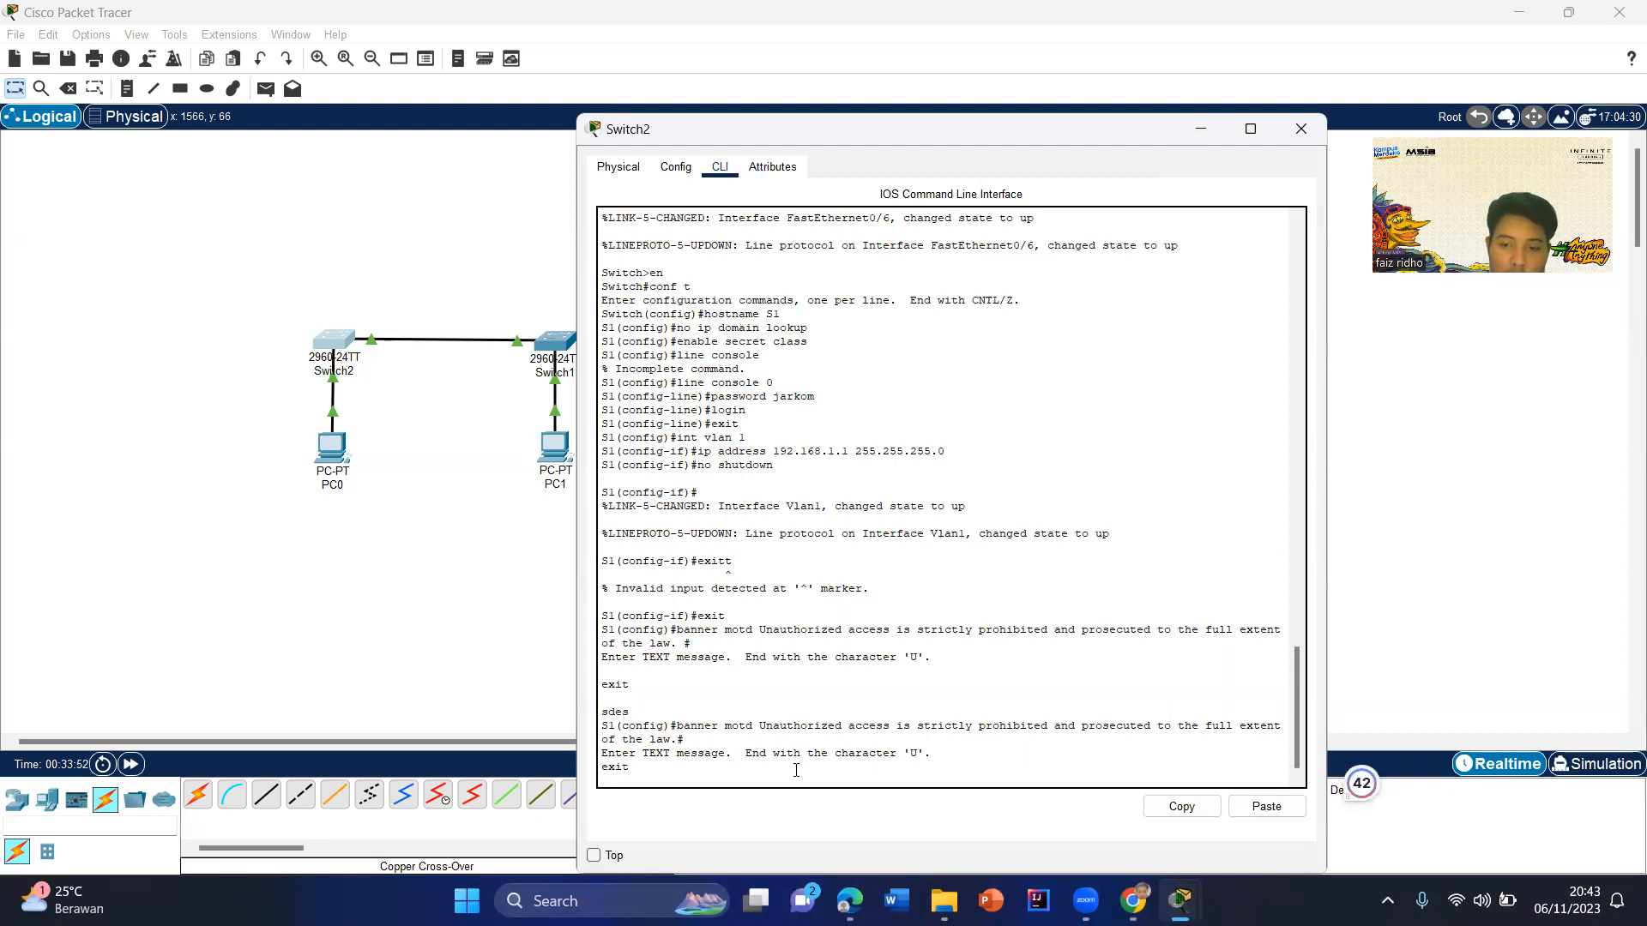
click(686, 166)
click(709, 169)
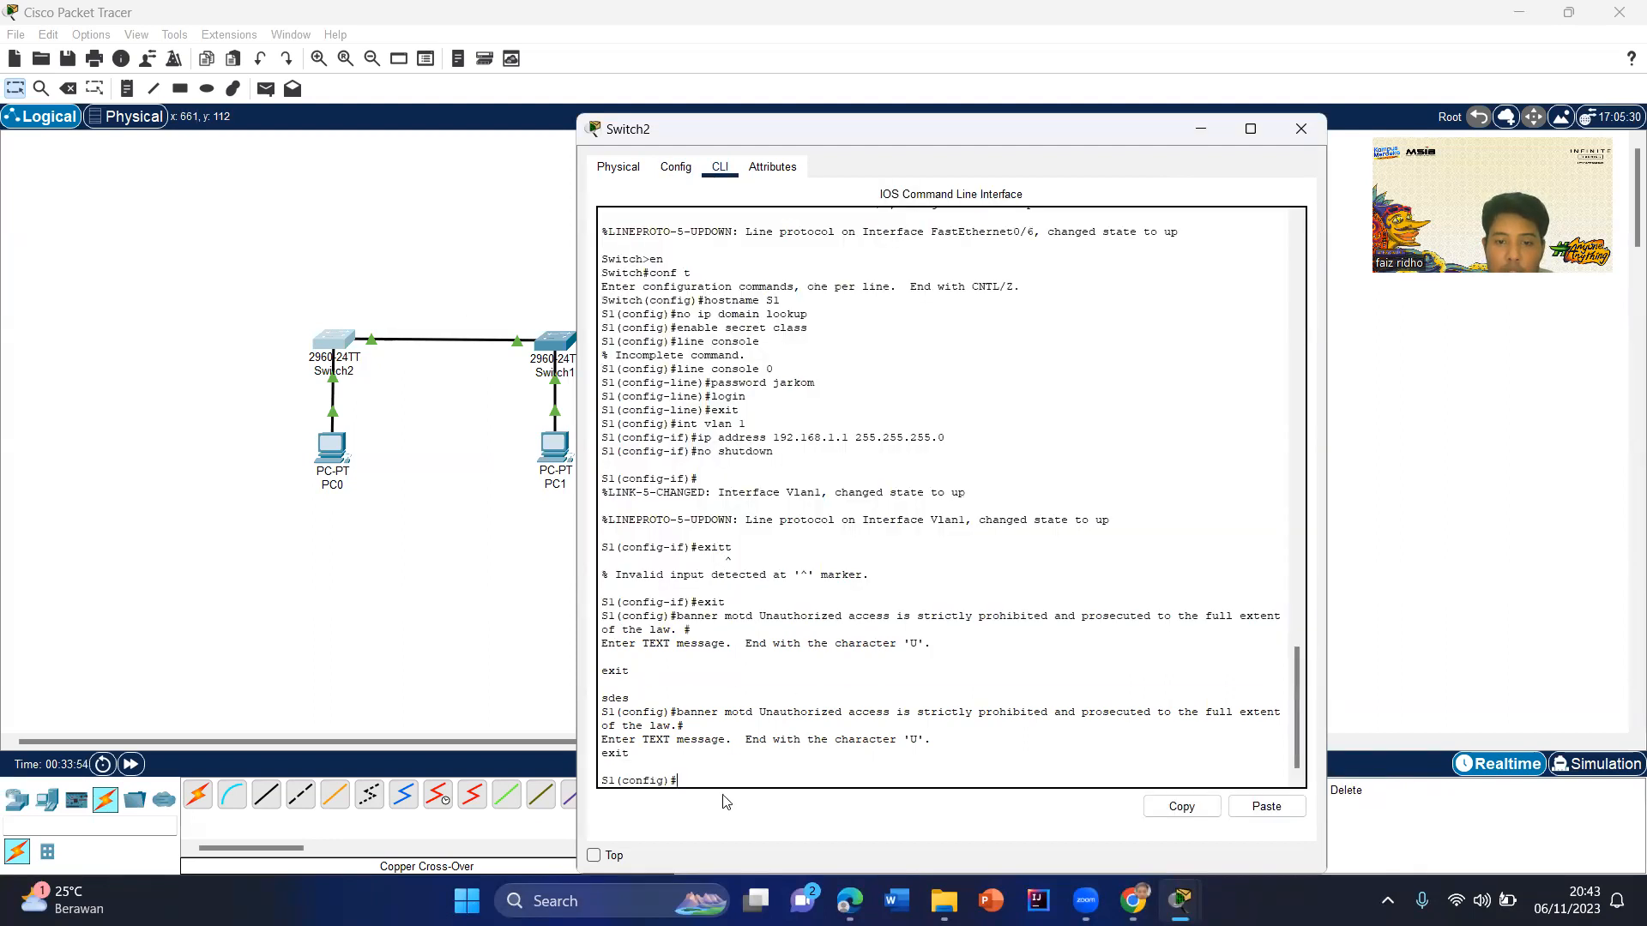
Paste the MOTD banner command between # delimiters, with the unauthorized access text split across two lines before "law."
right_click(696, 783)
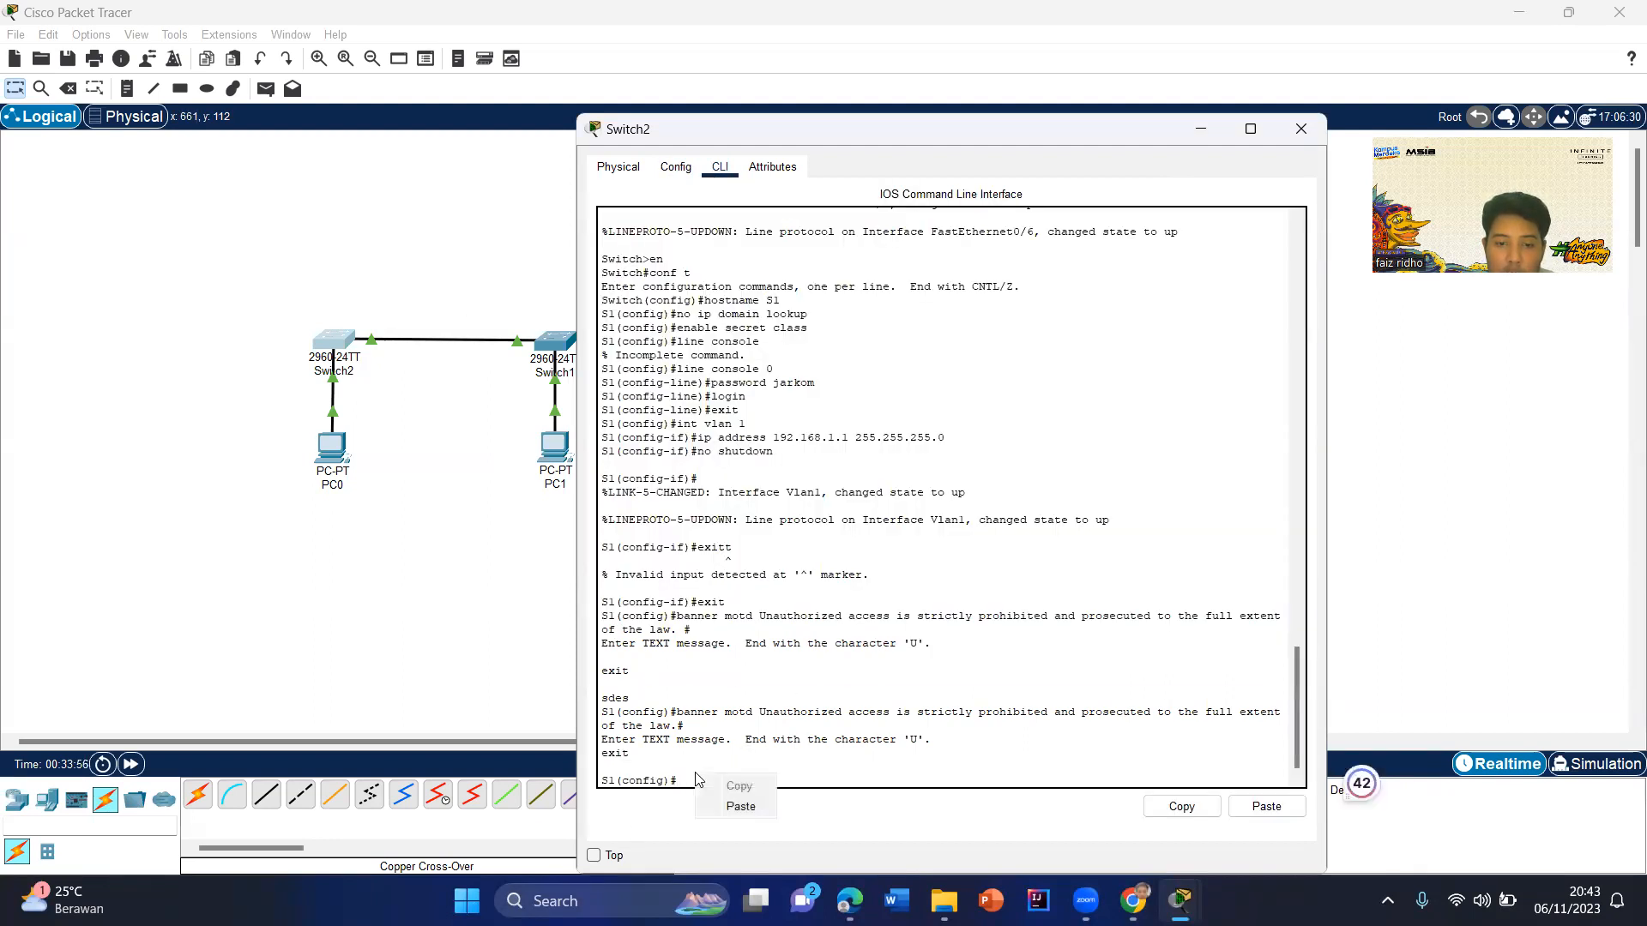
click(753, 806)
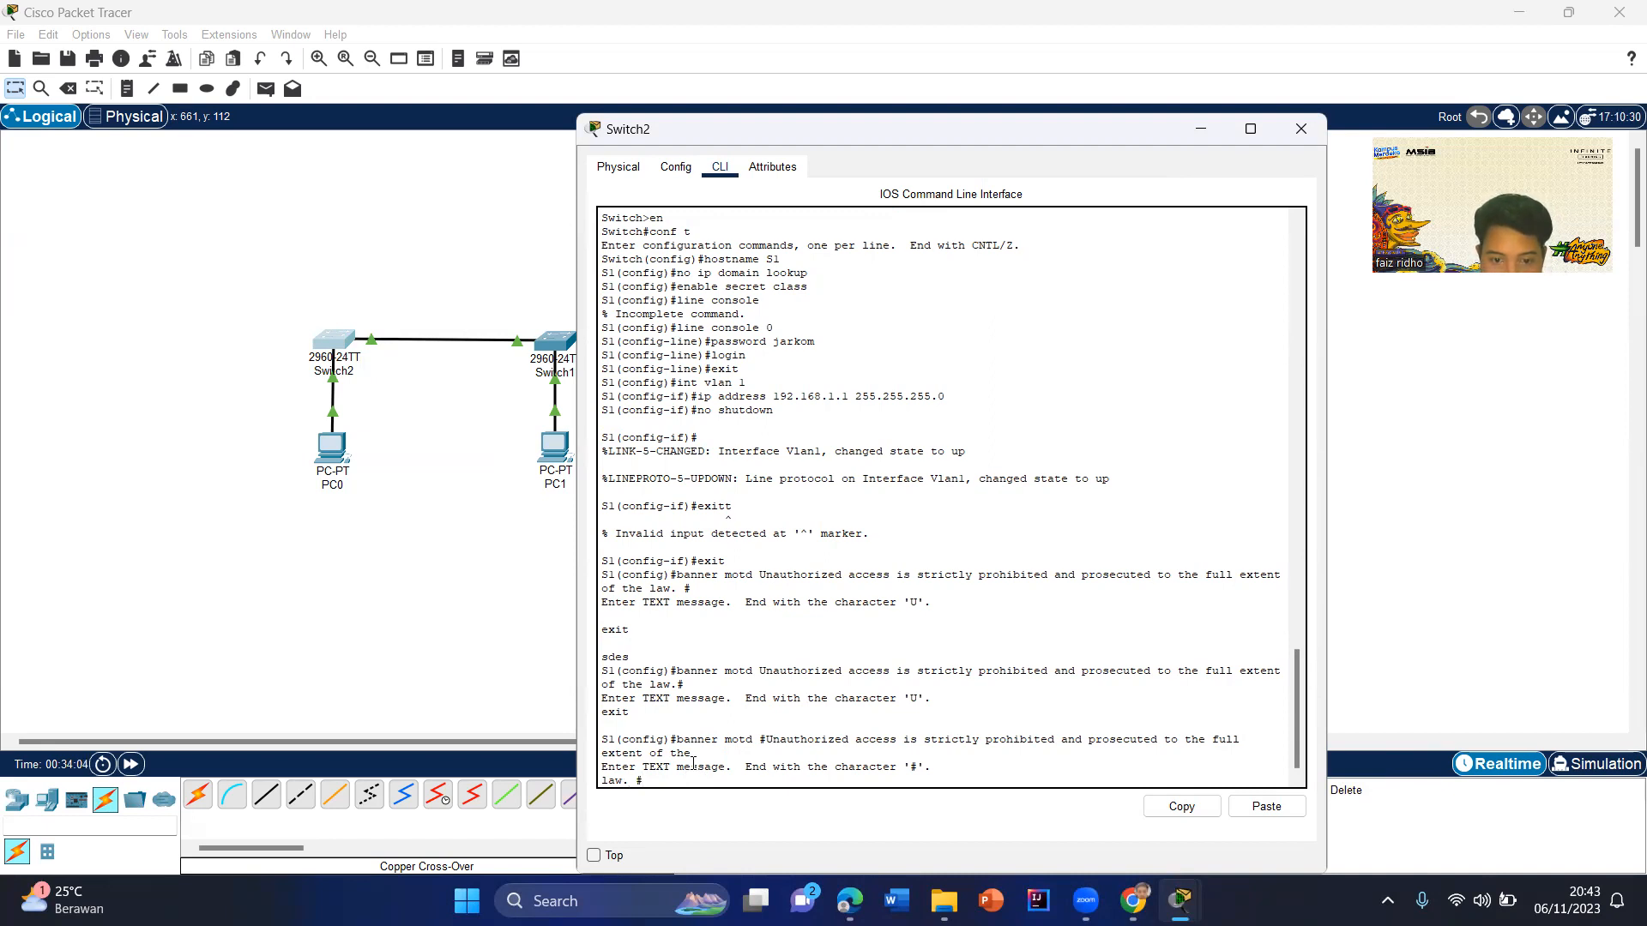
key(Return)
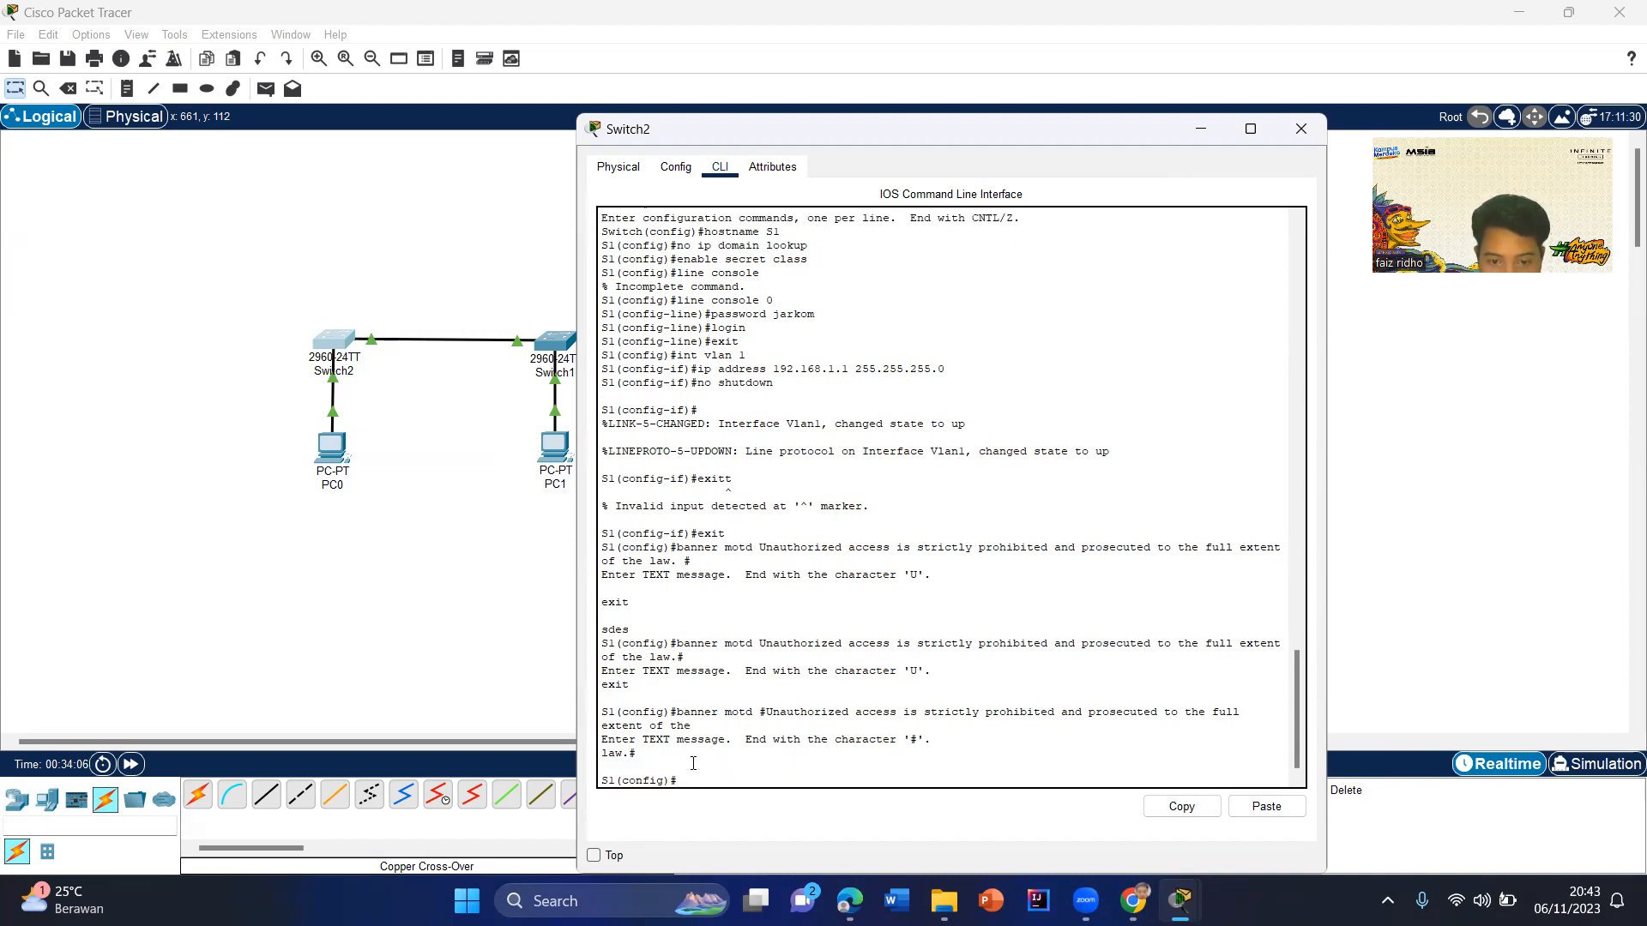
Try the earlier MOTD banner command without the opening # again, ending the message entry to return to global configuration mode
text(banner motd)
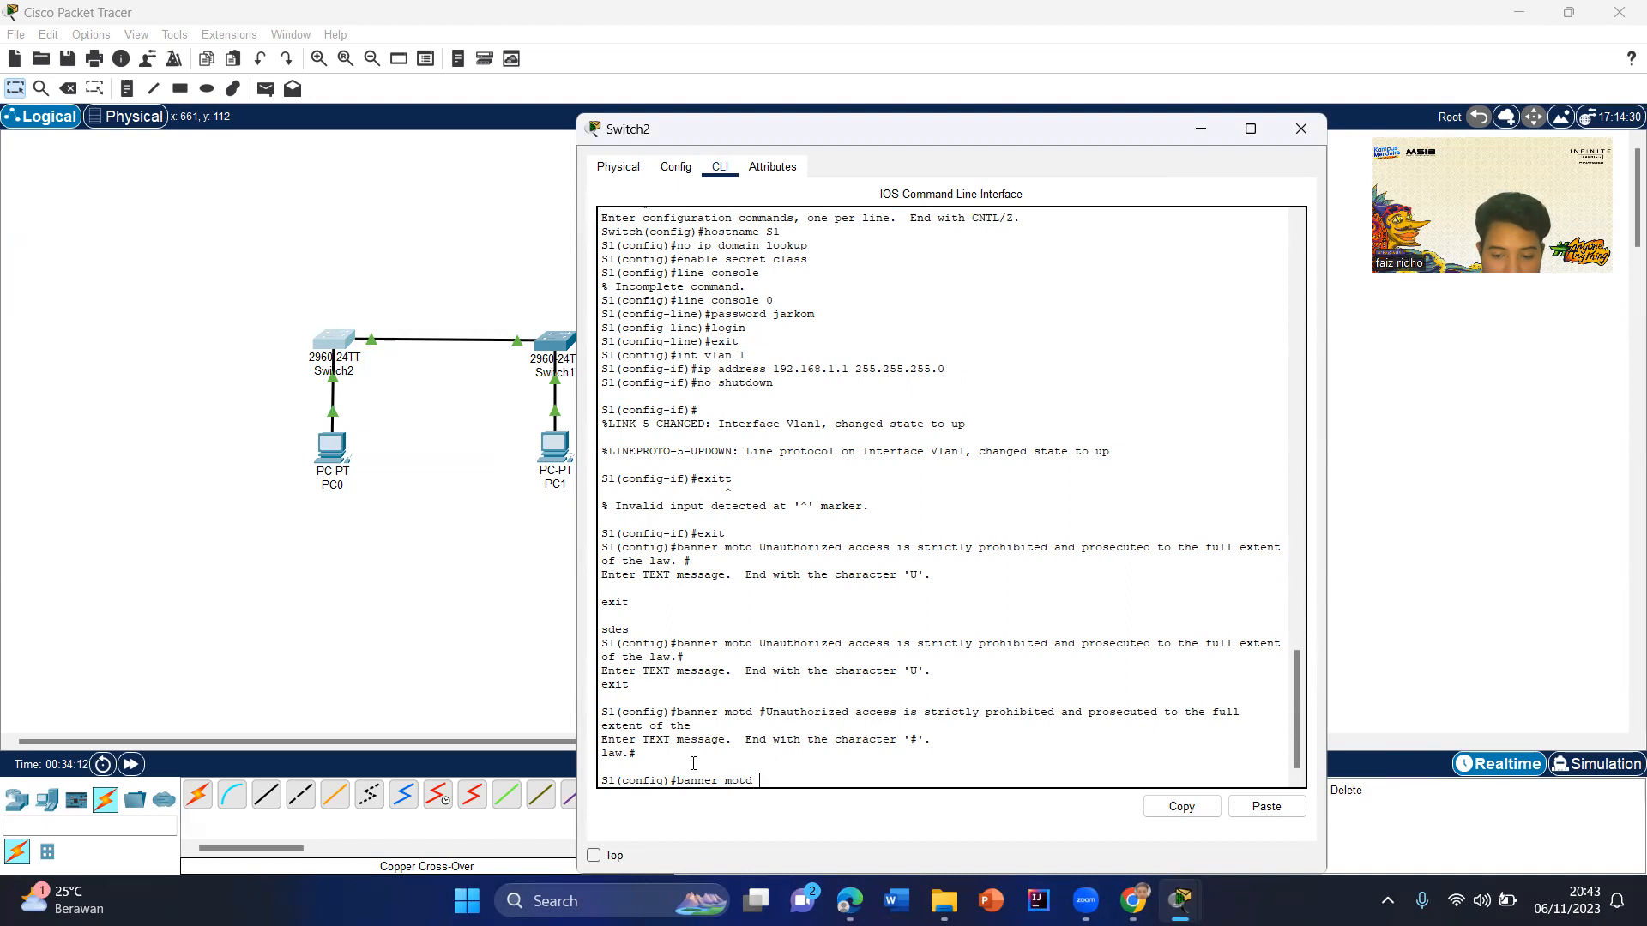
text( #)
text(Unauthorized access is strictly prohibited and prosecuted to the full extent of the)
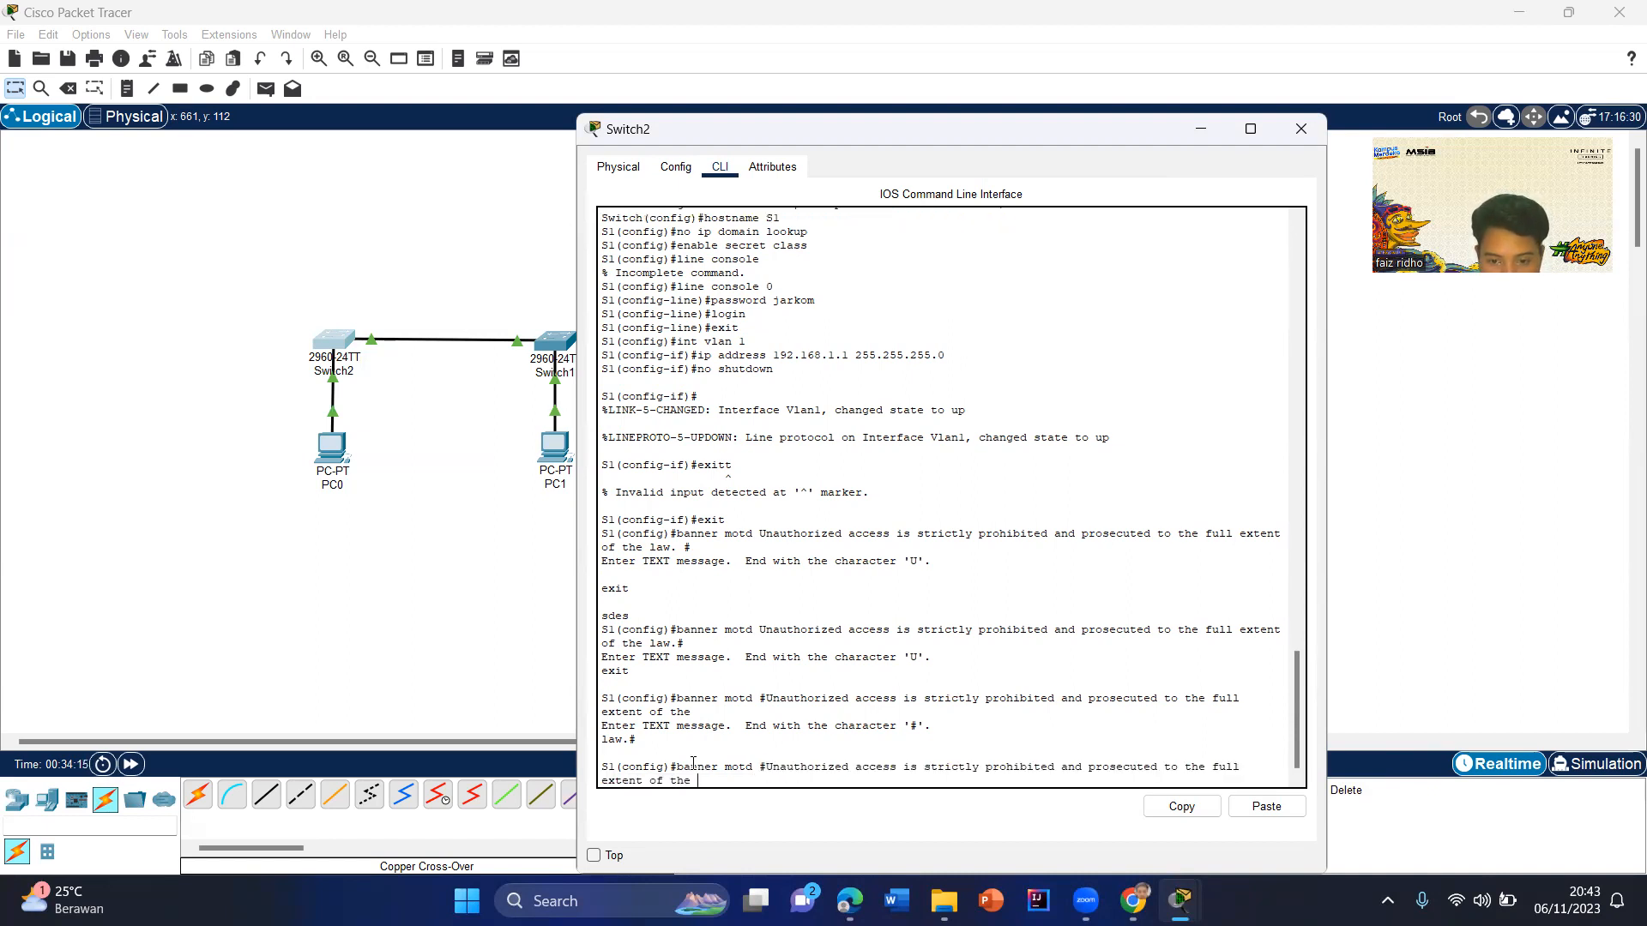
key(Up)
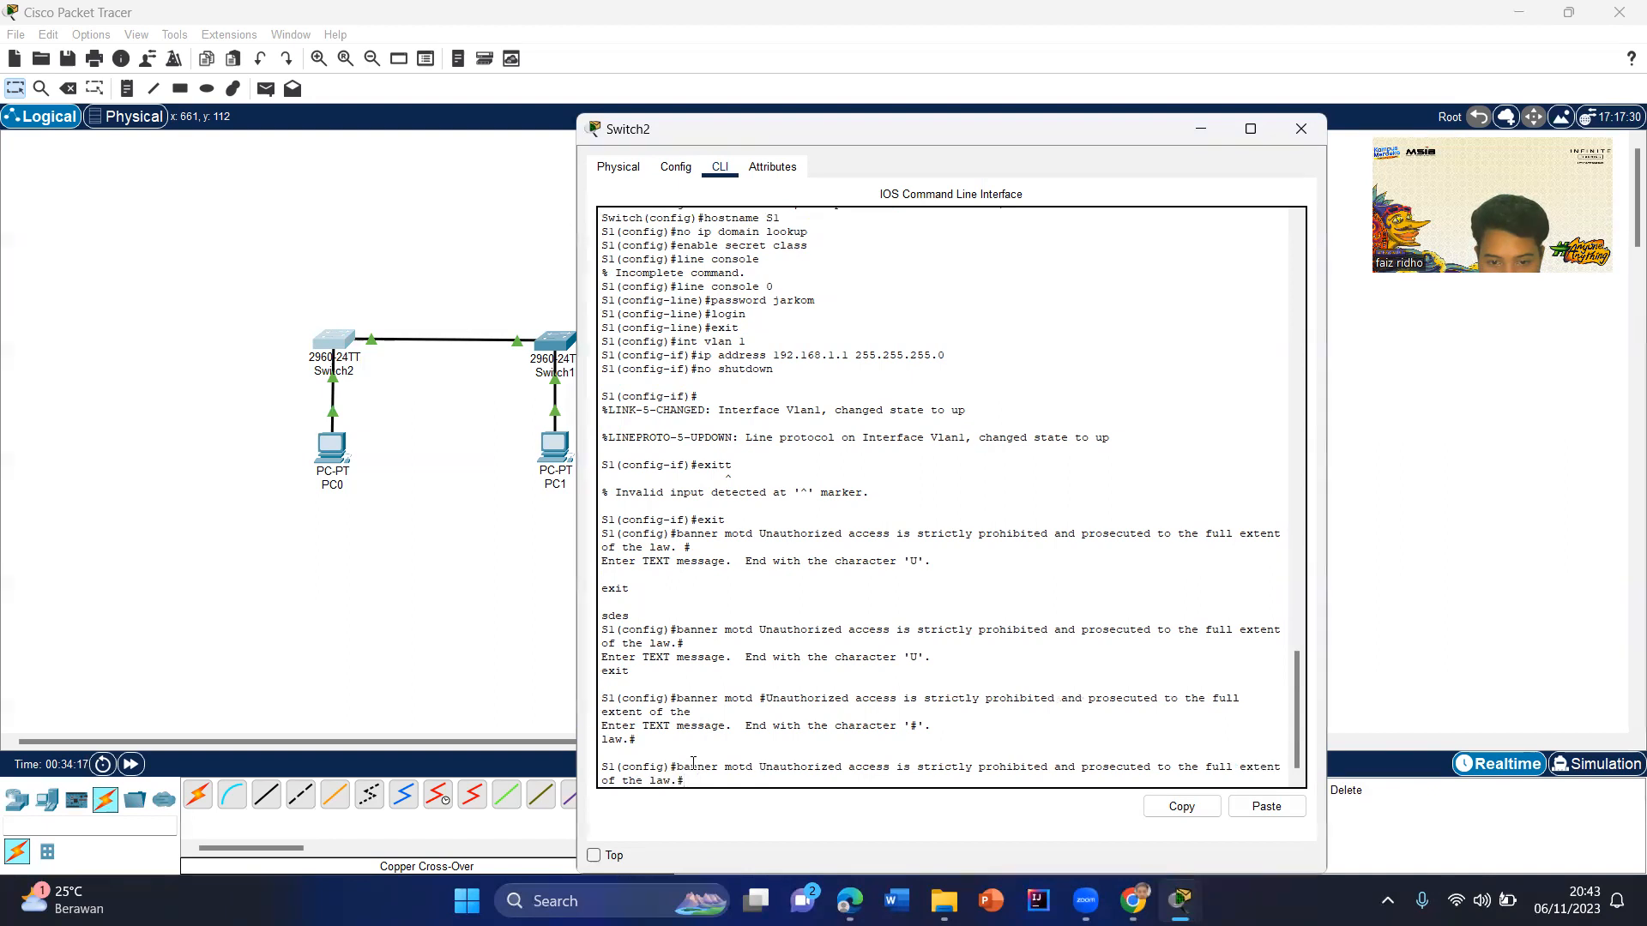
key(Down)
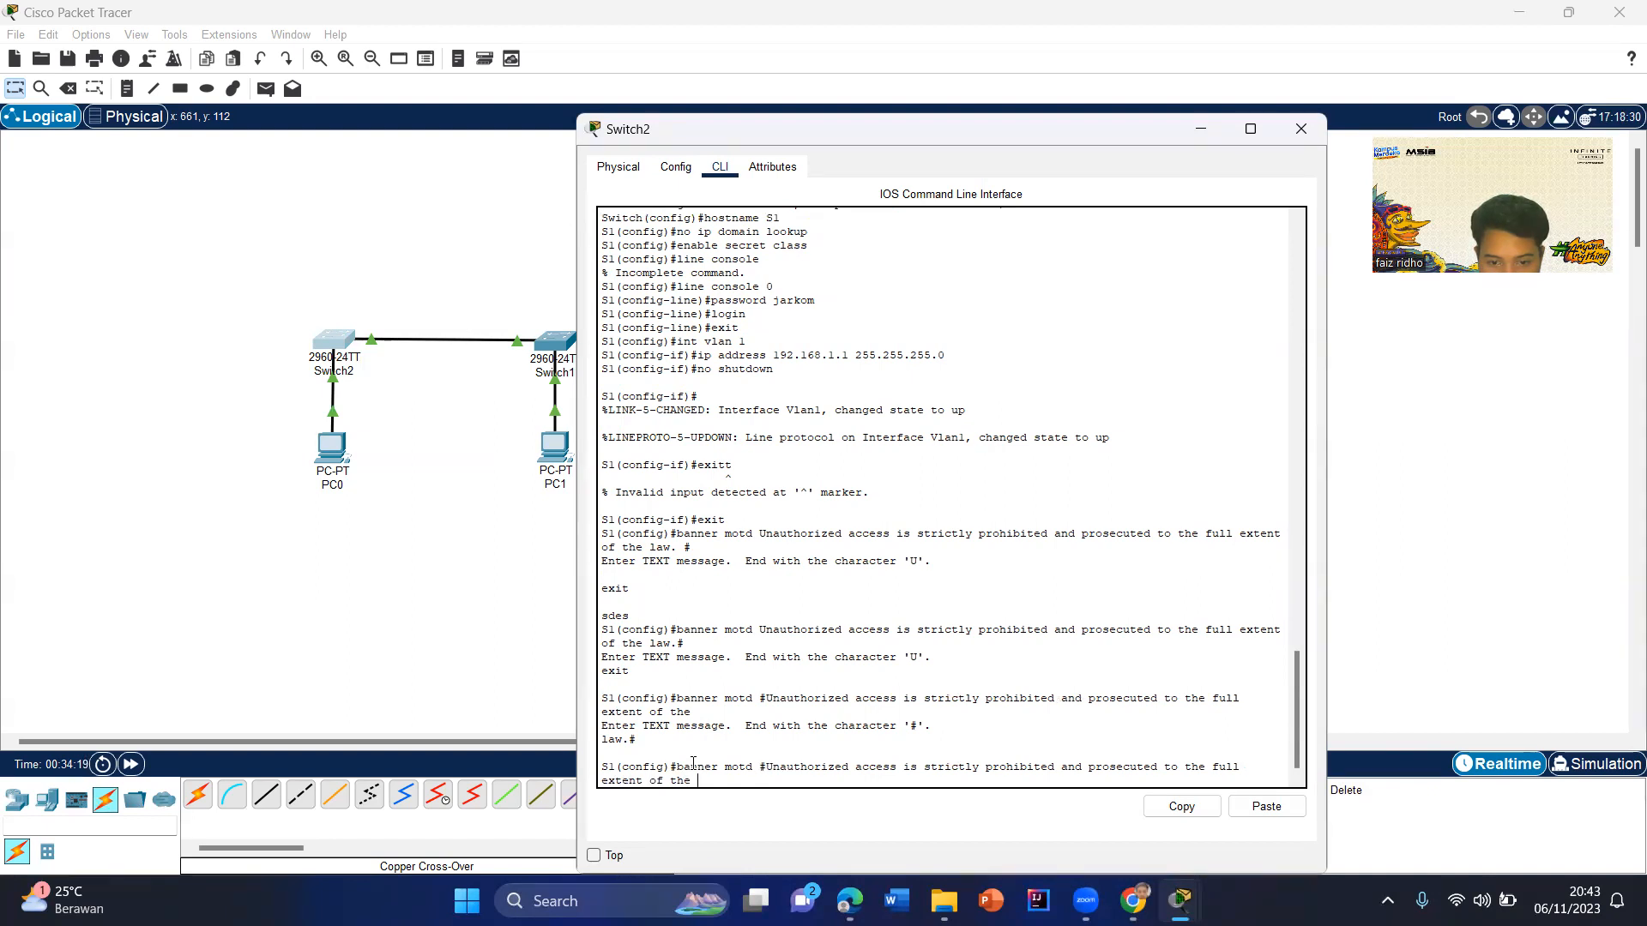
key(Up)
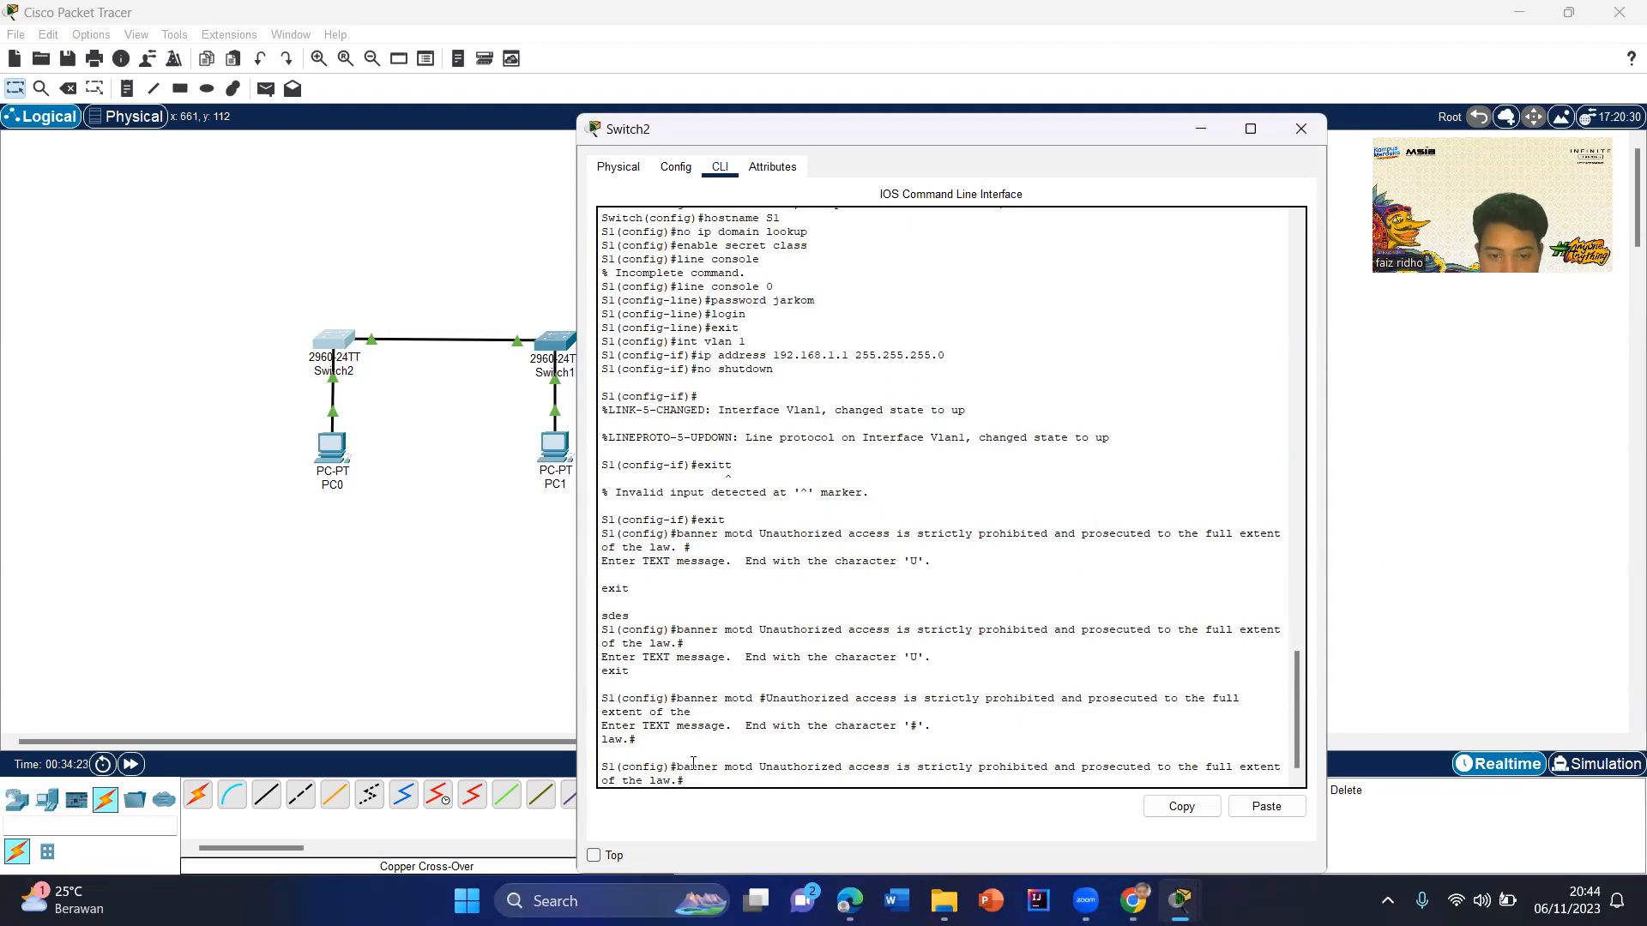
key(Return)
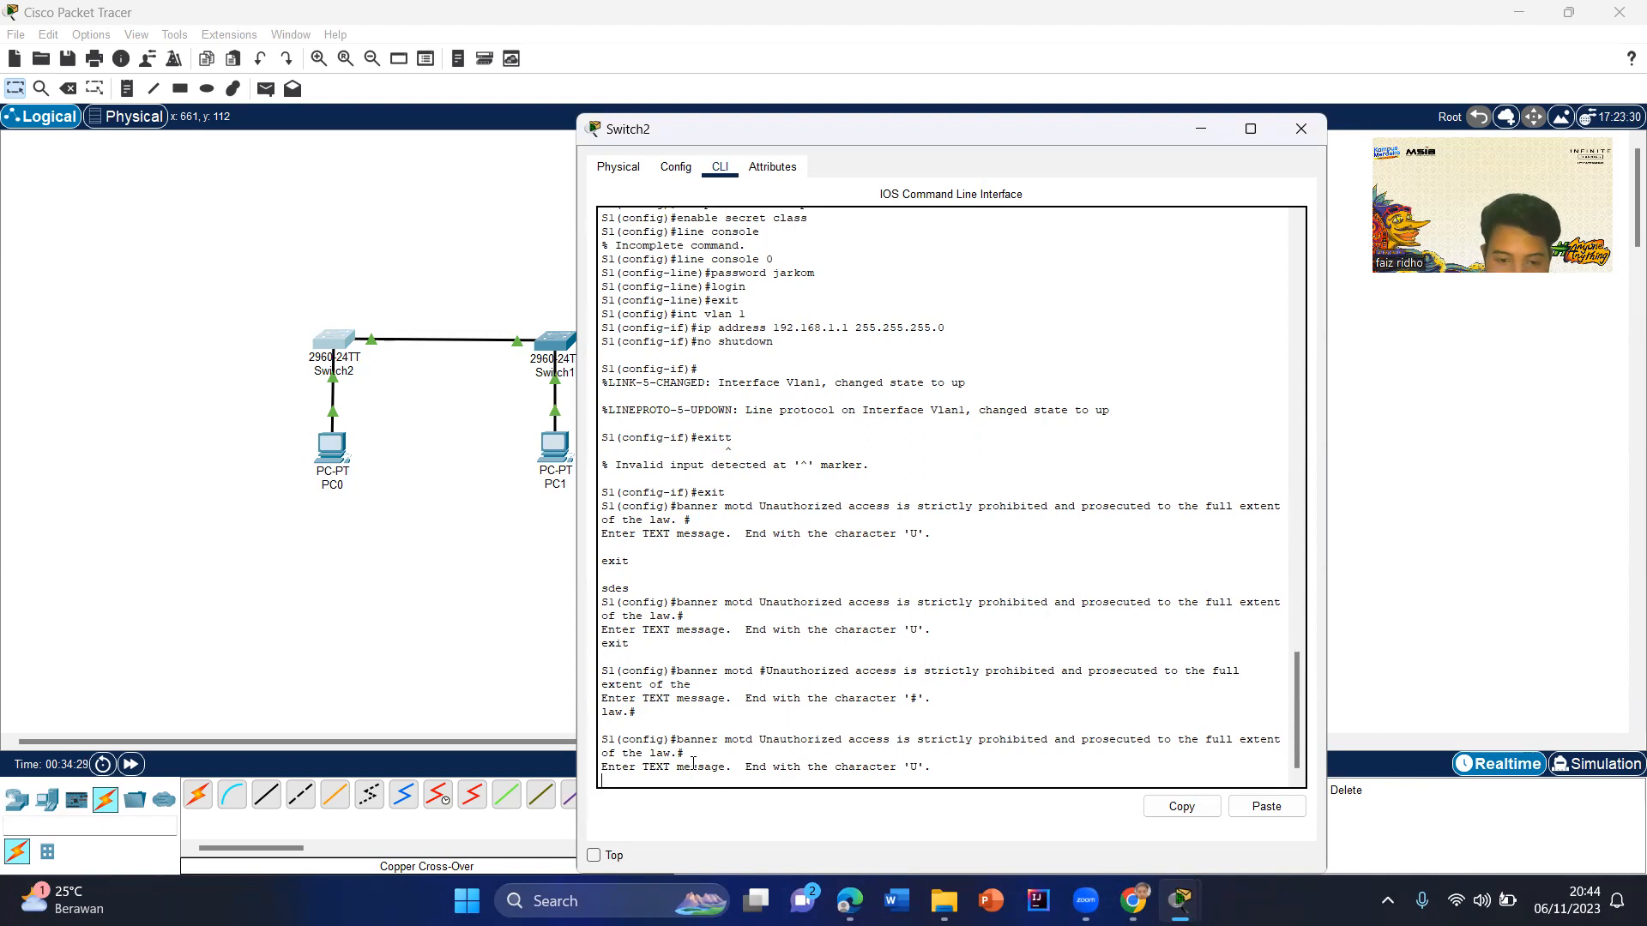
key(Up)
key(Down)
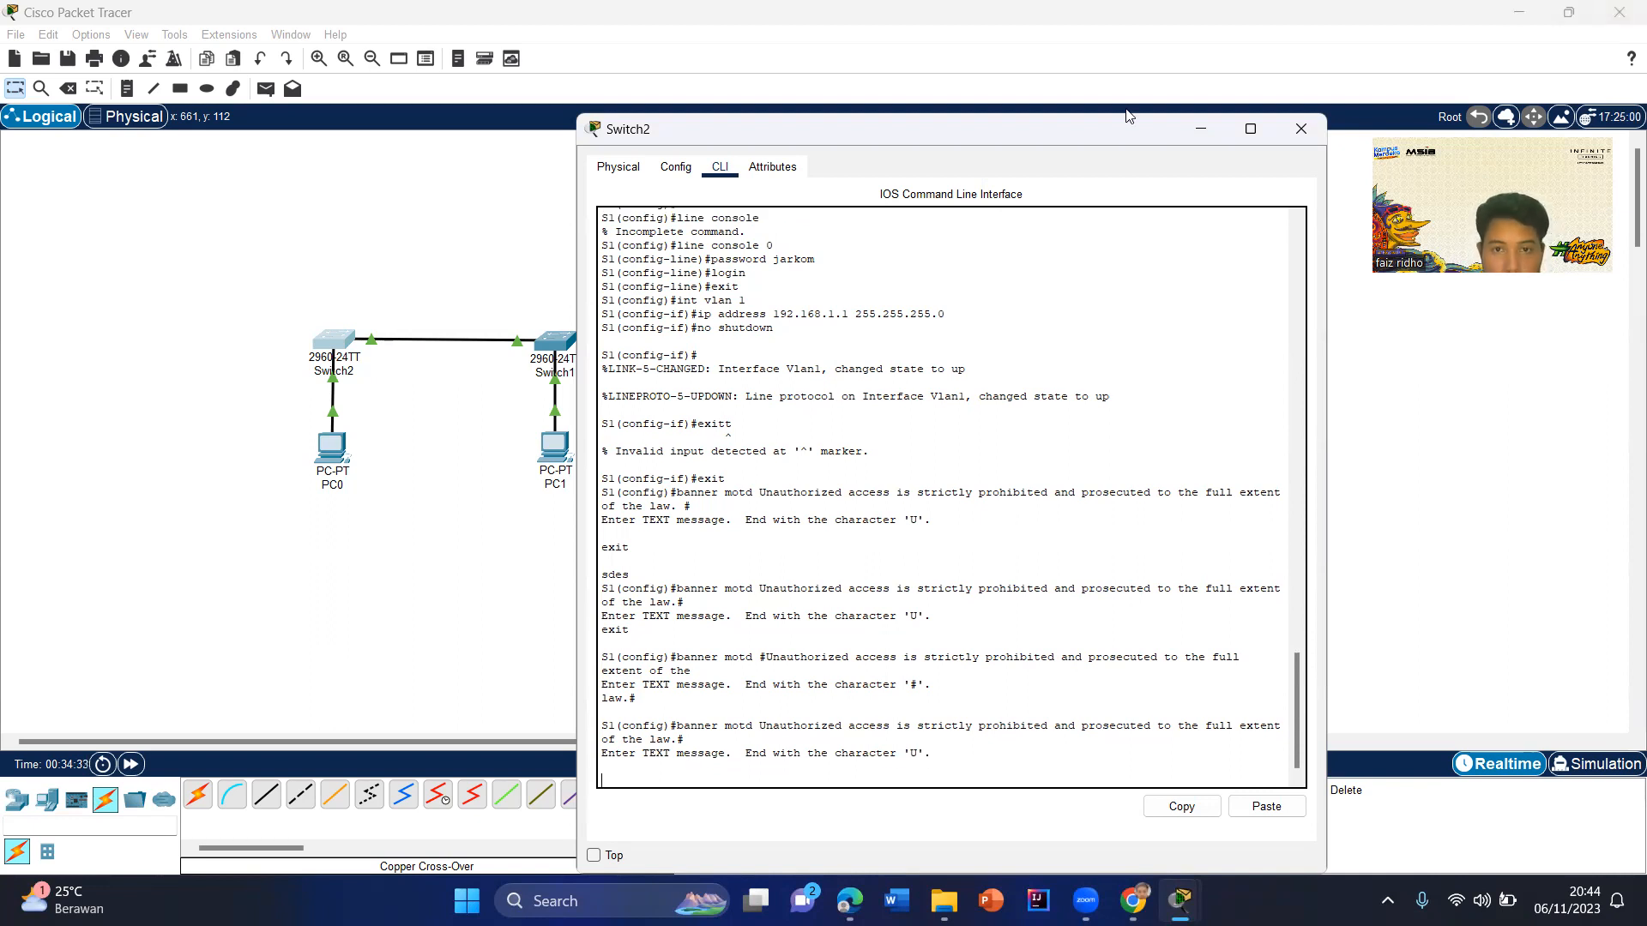
click(678, 168)
click(721, 169)
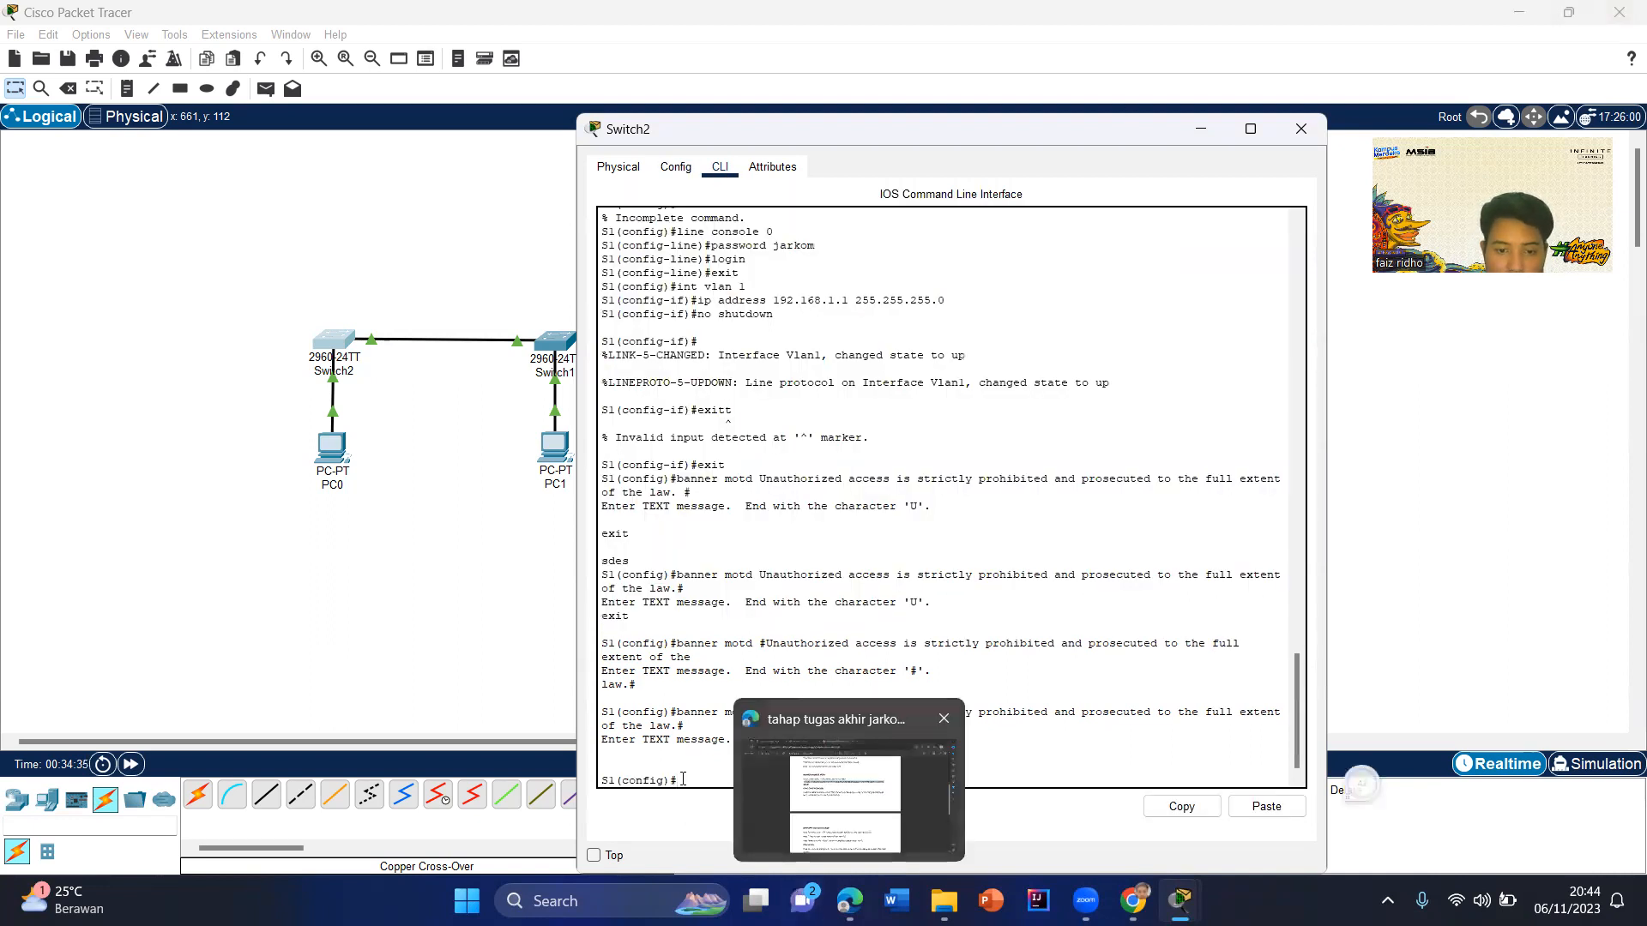
Set S1's MOTD banner to "#Unauthorized access is strictly prohibited and prosecuted to the full extent of the law.#" on one command line
key(Up)
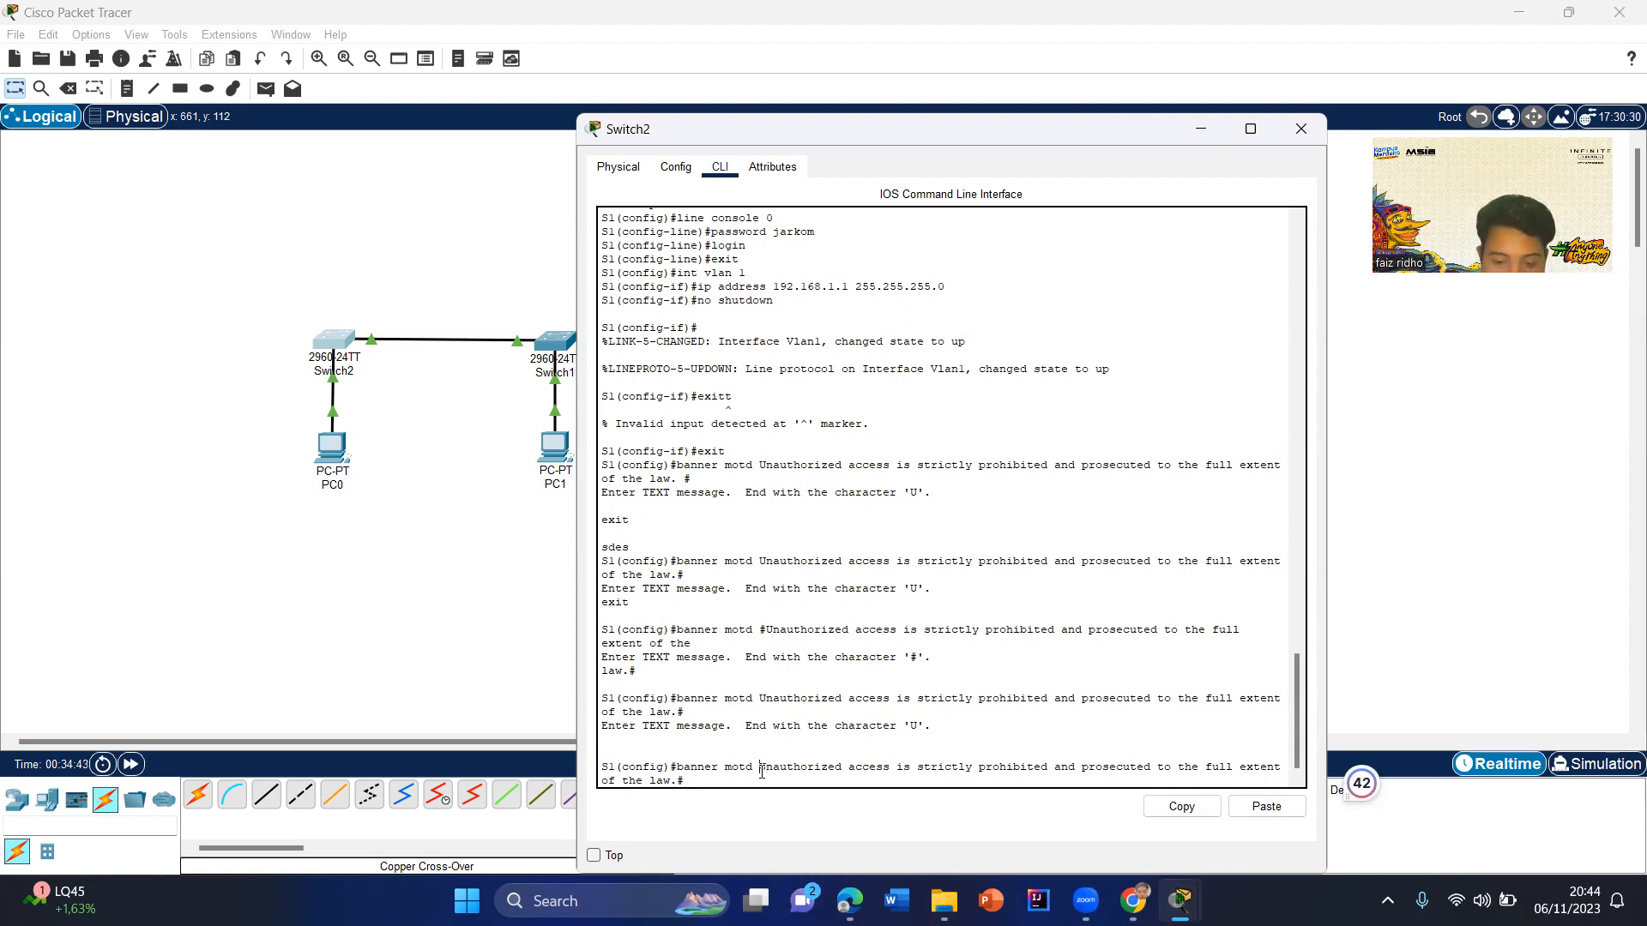
text(#)
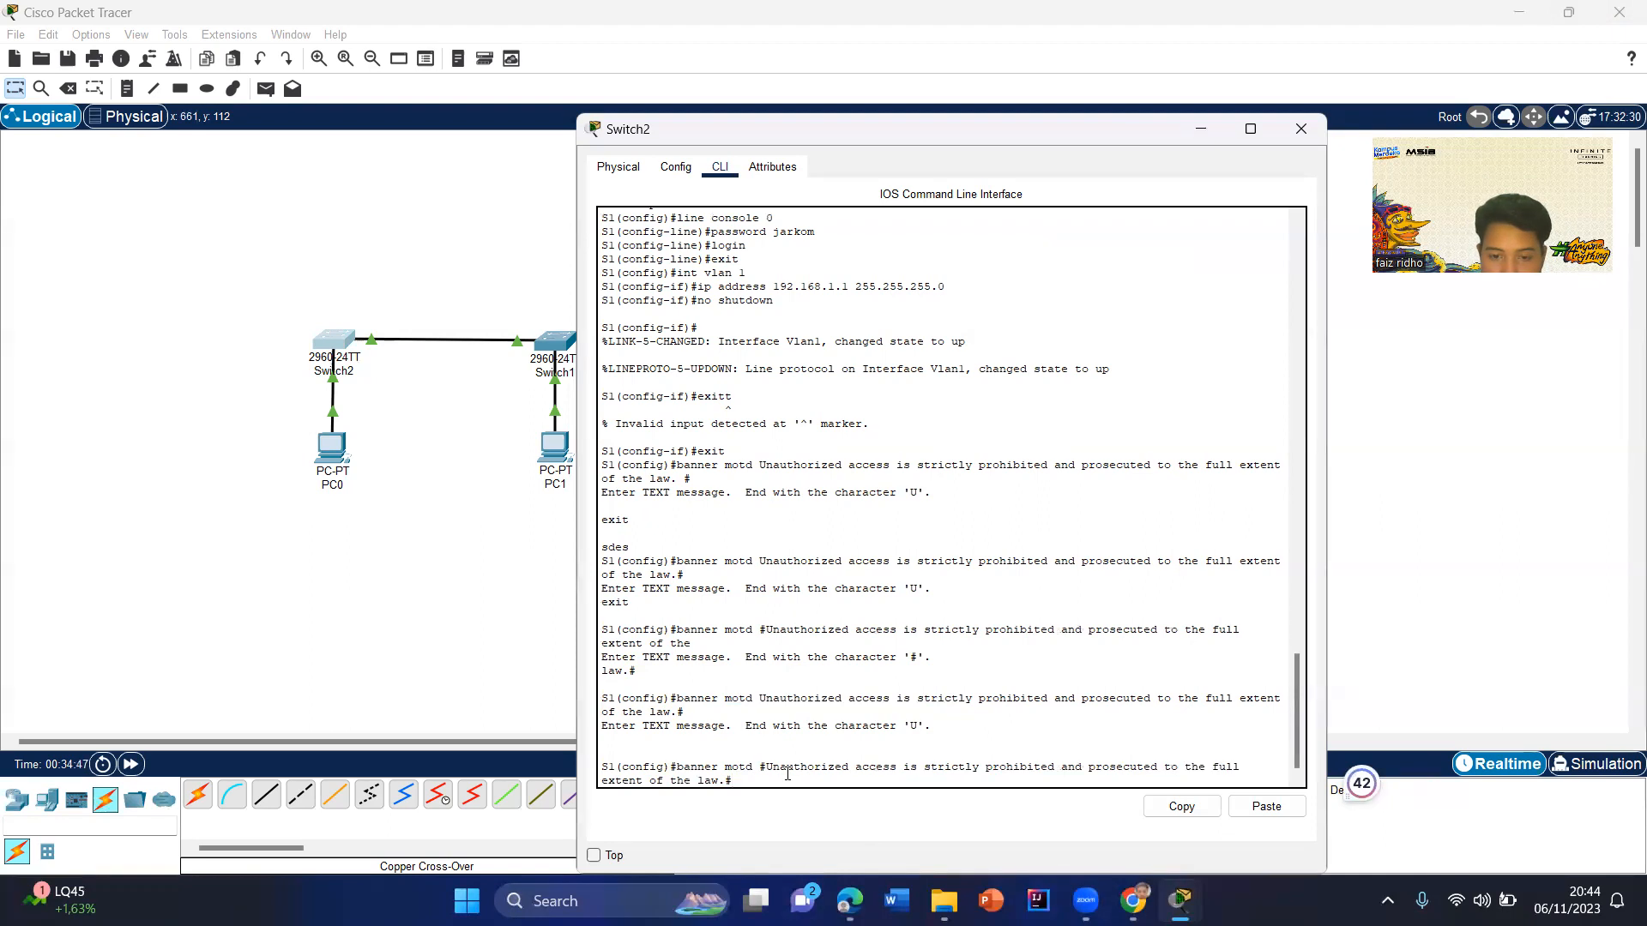
key(Return)
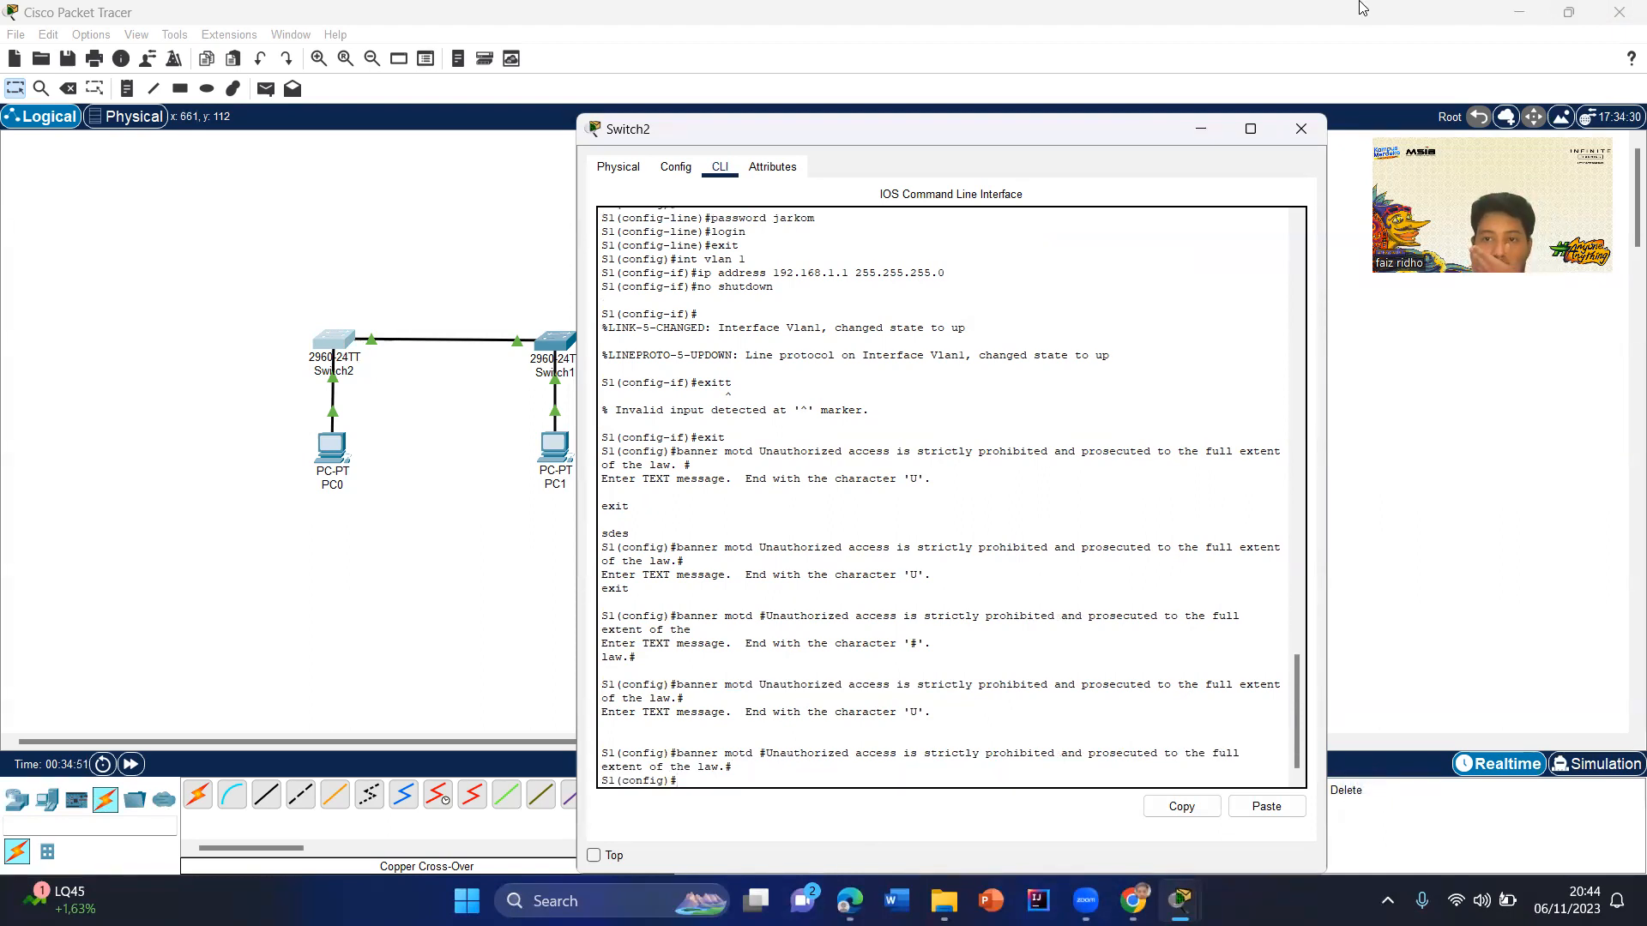
Exit global configuration mode on S1 to the privileged EXEC prompt
text(ei)
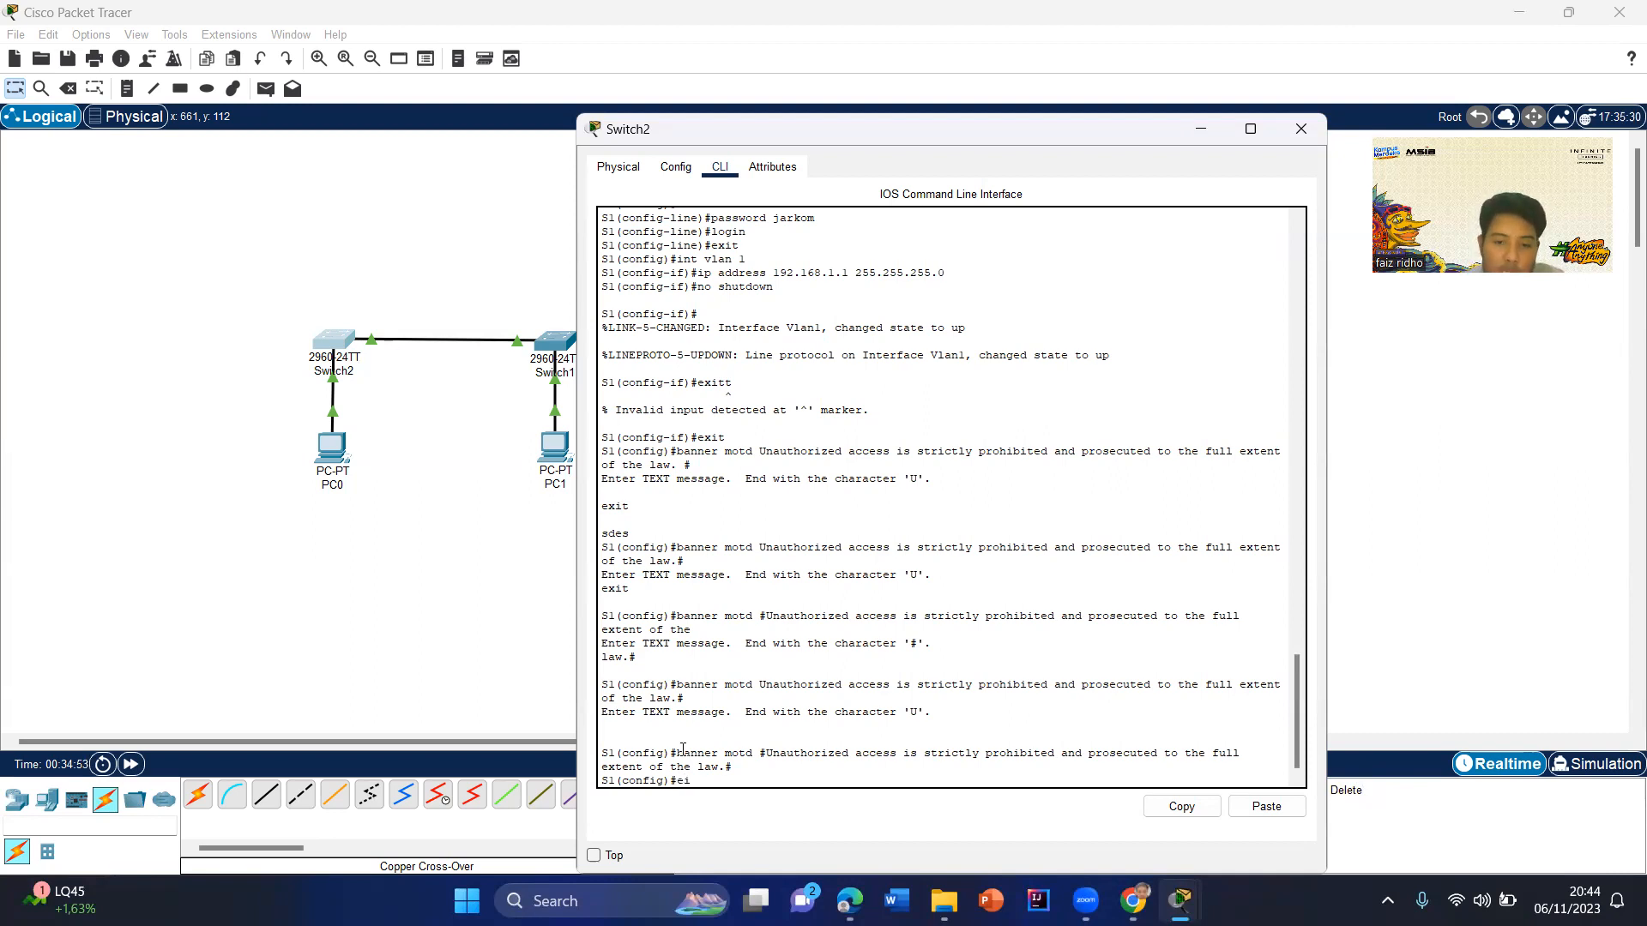
key(BackSpace)
key(BackSpace)
text(t)
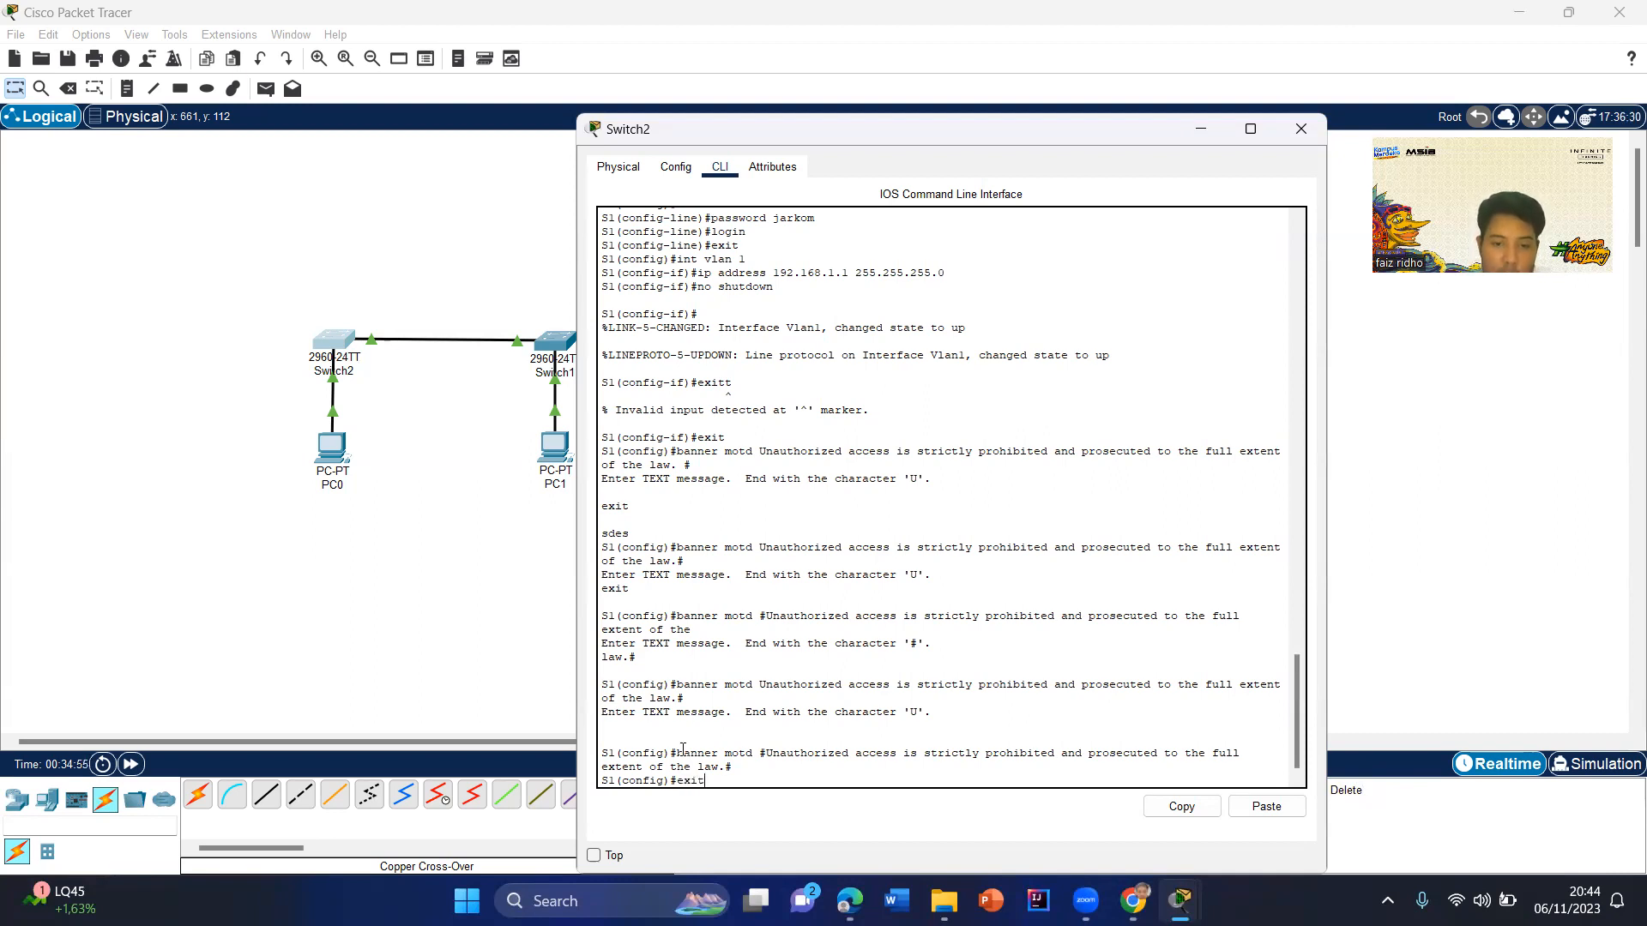
key(Return)
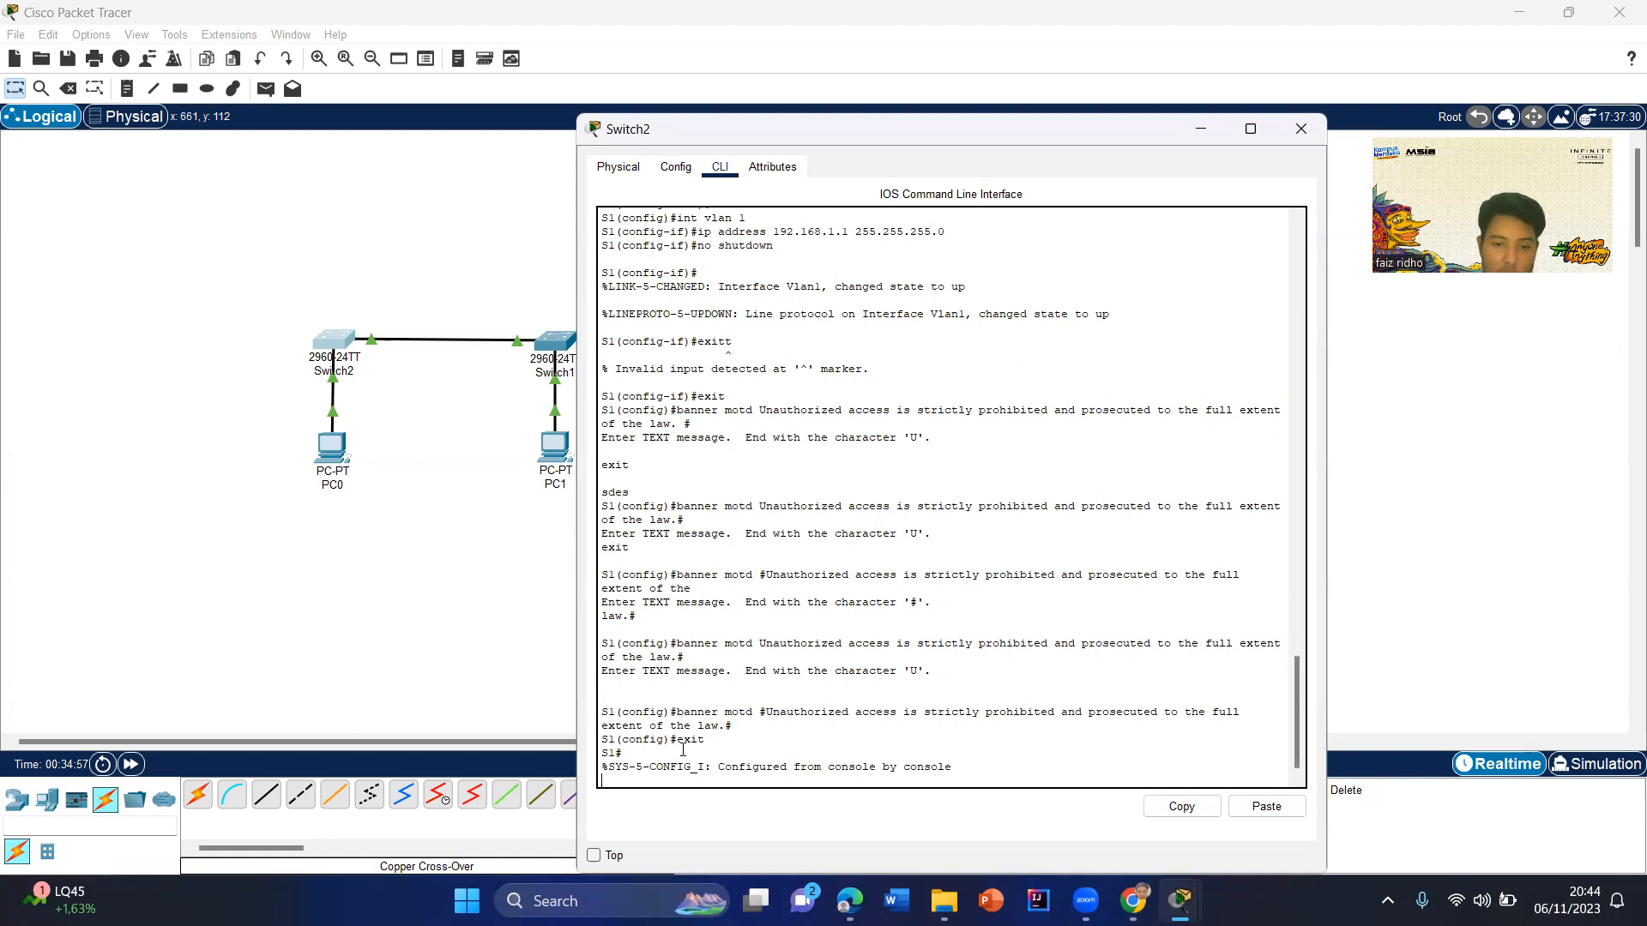
key(Return)
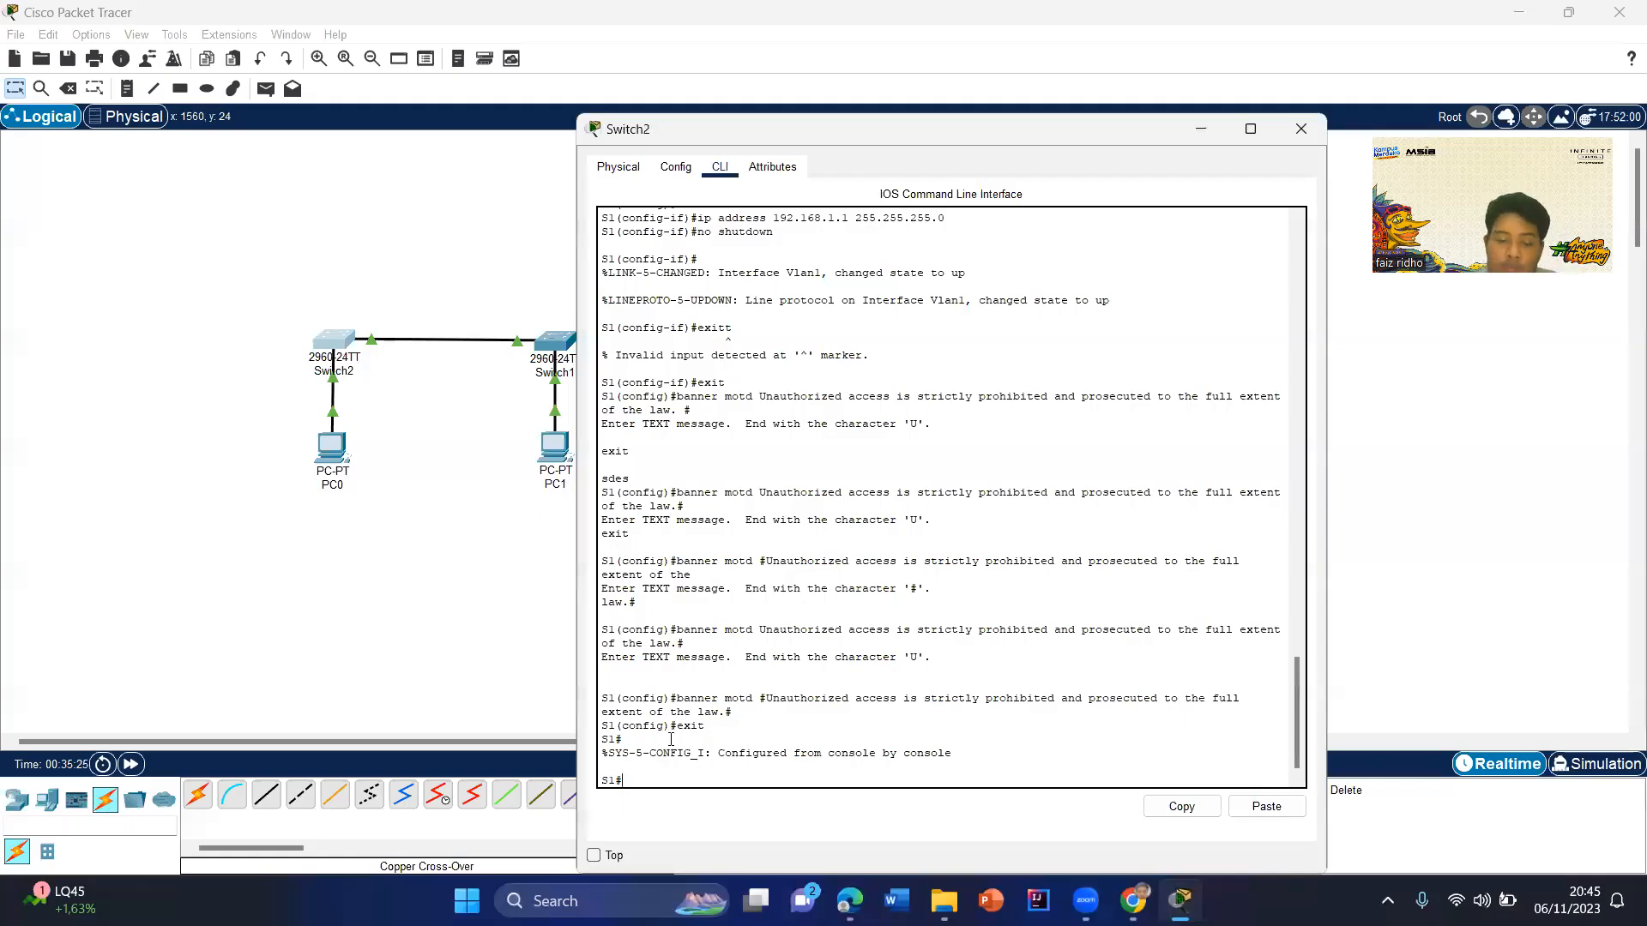
Display S1's current settings with the show running-config command
text(h)
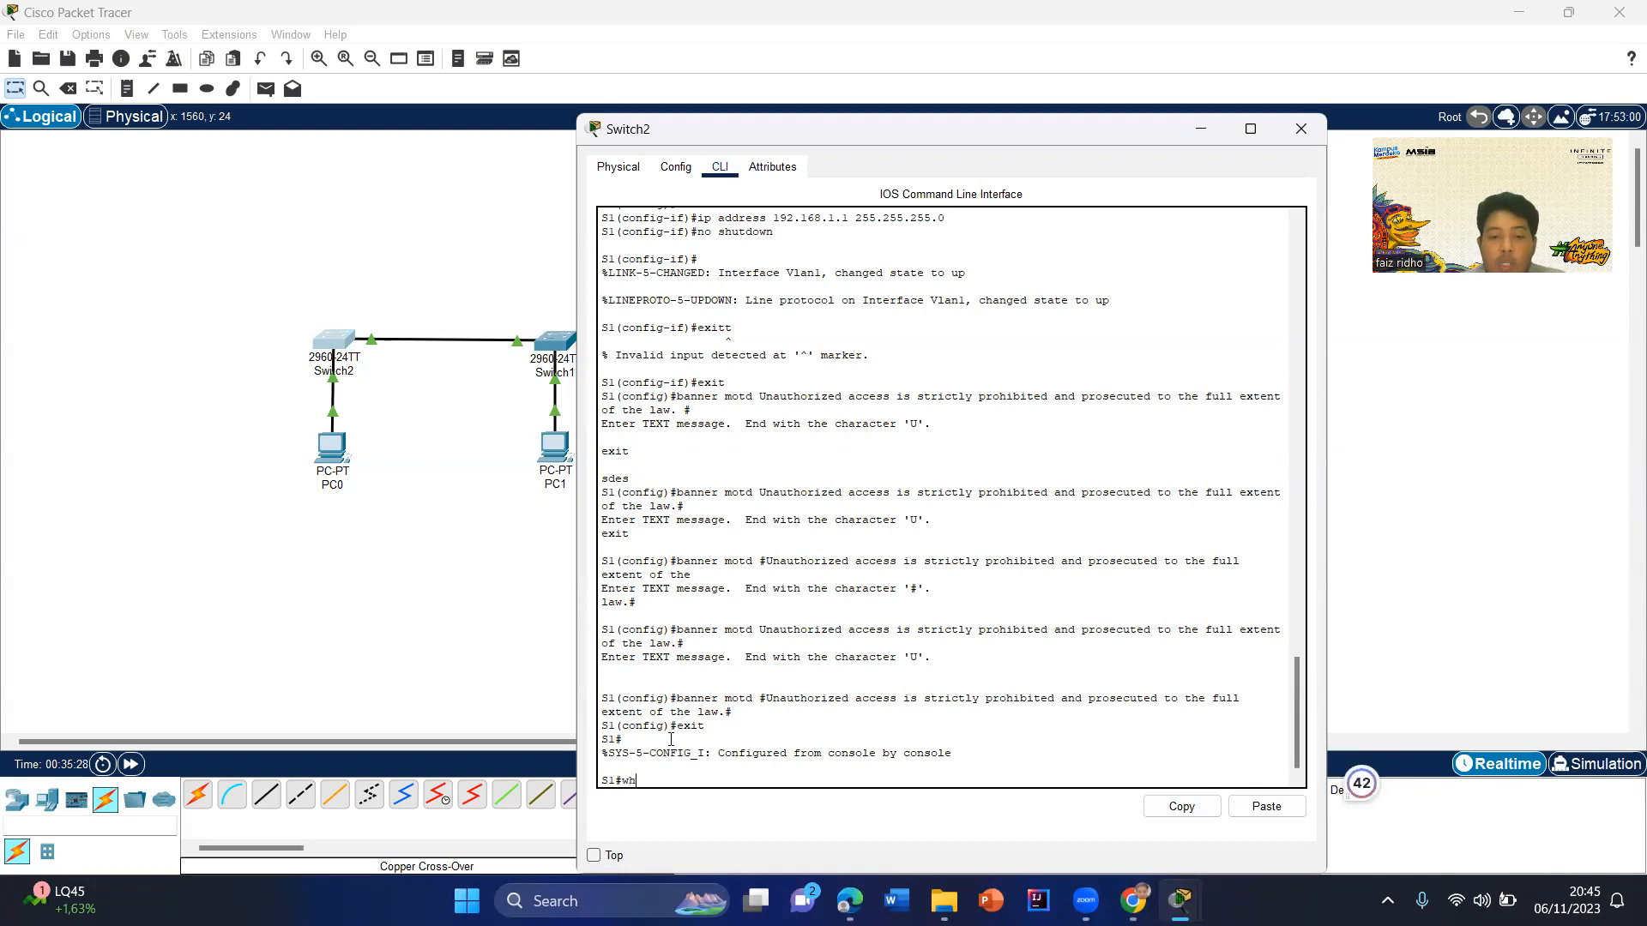
key(BackSpace)
key(BackSpace)
text(show)
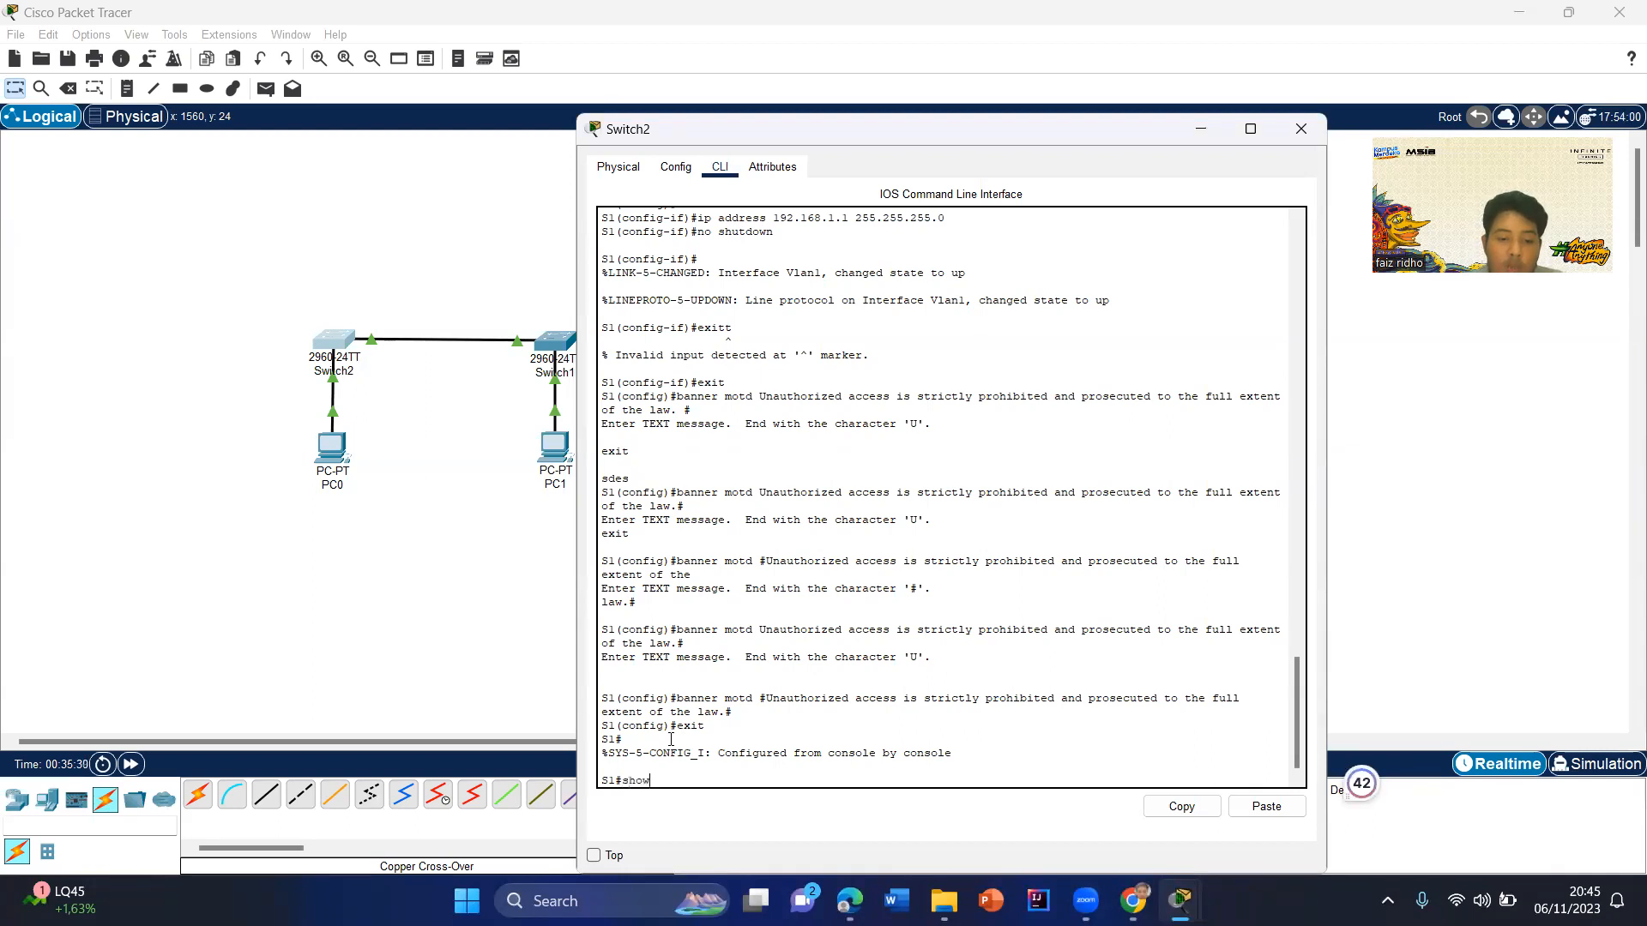
text( running-config)
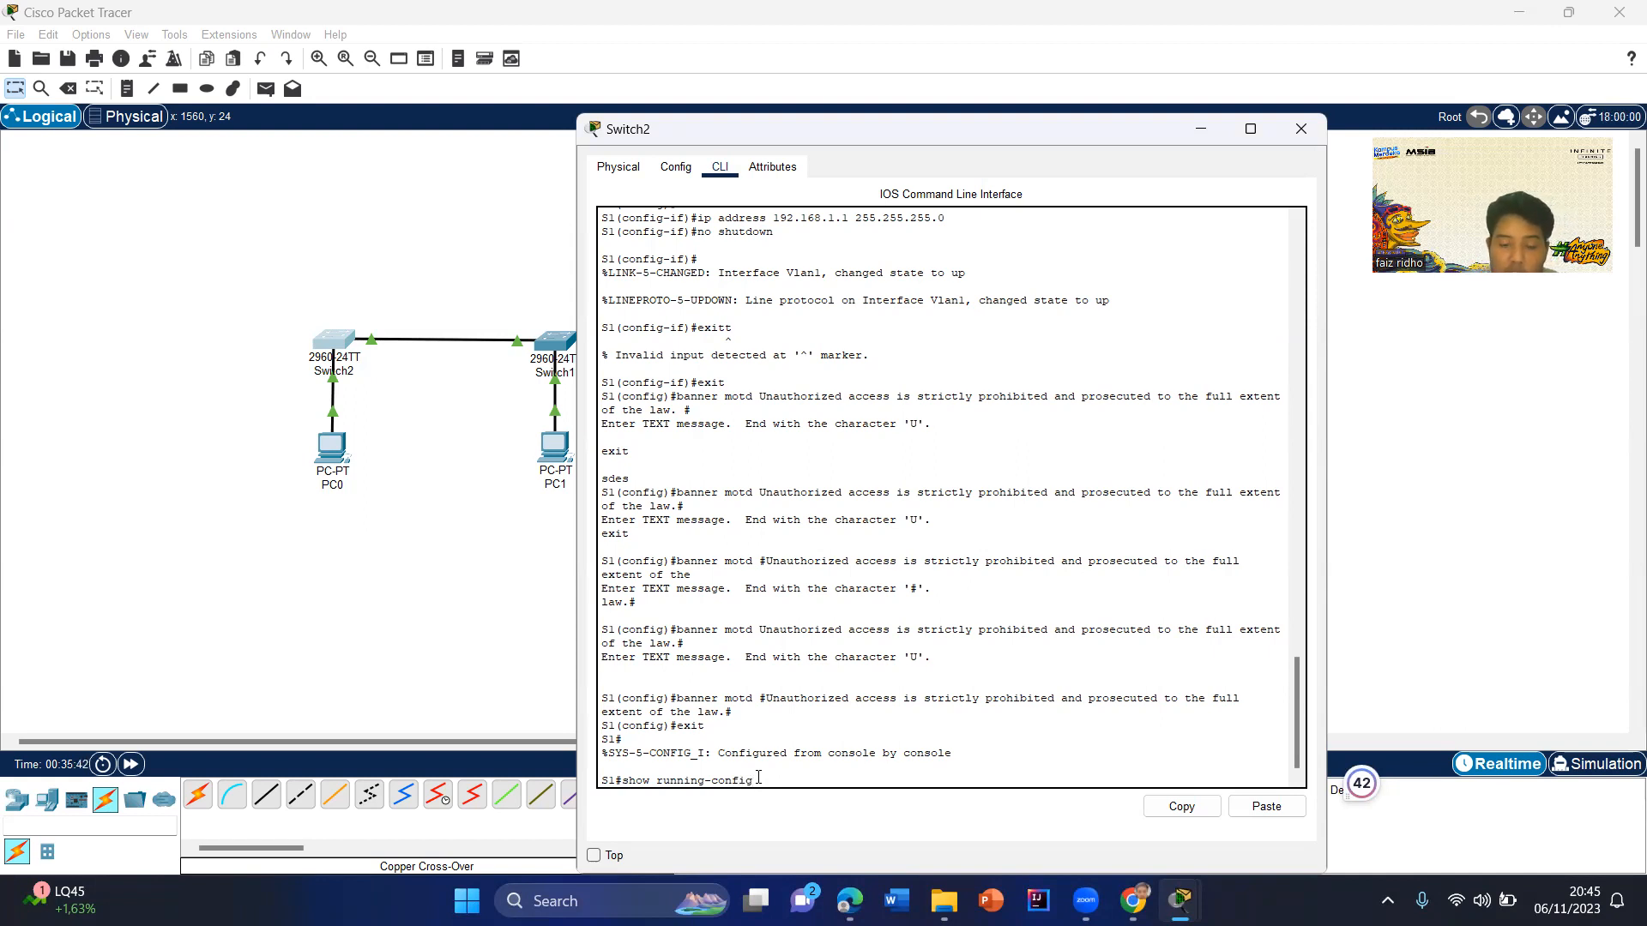
key(Return)
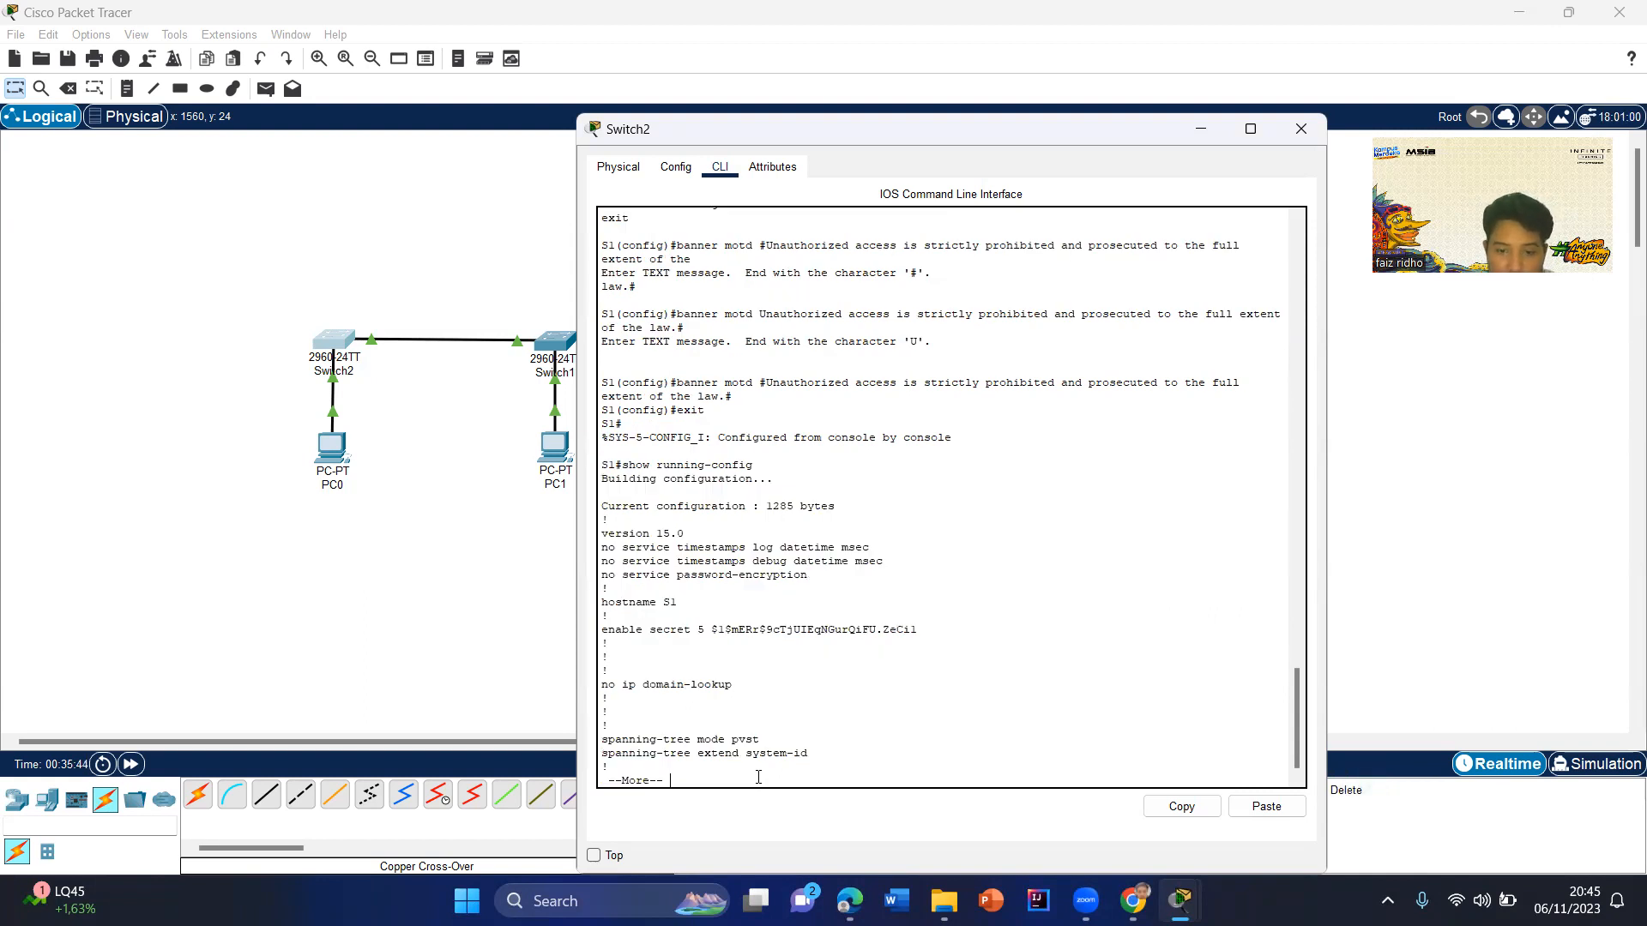
Page through S1's running configuration past the physical interfaces to the VLAN 1 address entry
key(Return)
key(Return)
key(Return)
key(Return)
key(Return)
key(Return)
key(Return)
key(Return)
key(Return)
key(Return)
key(Return)
key(Return)
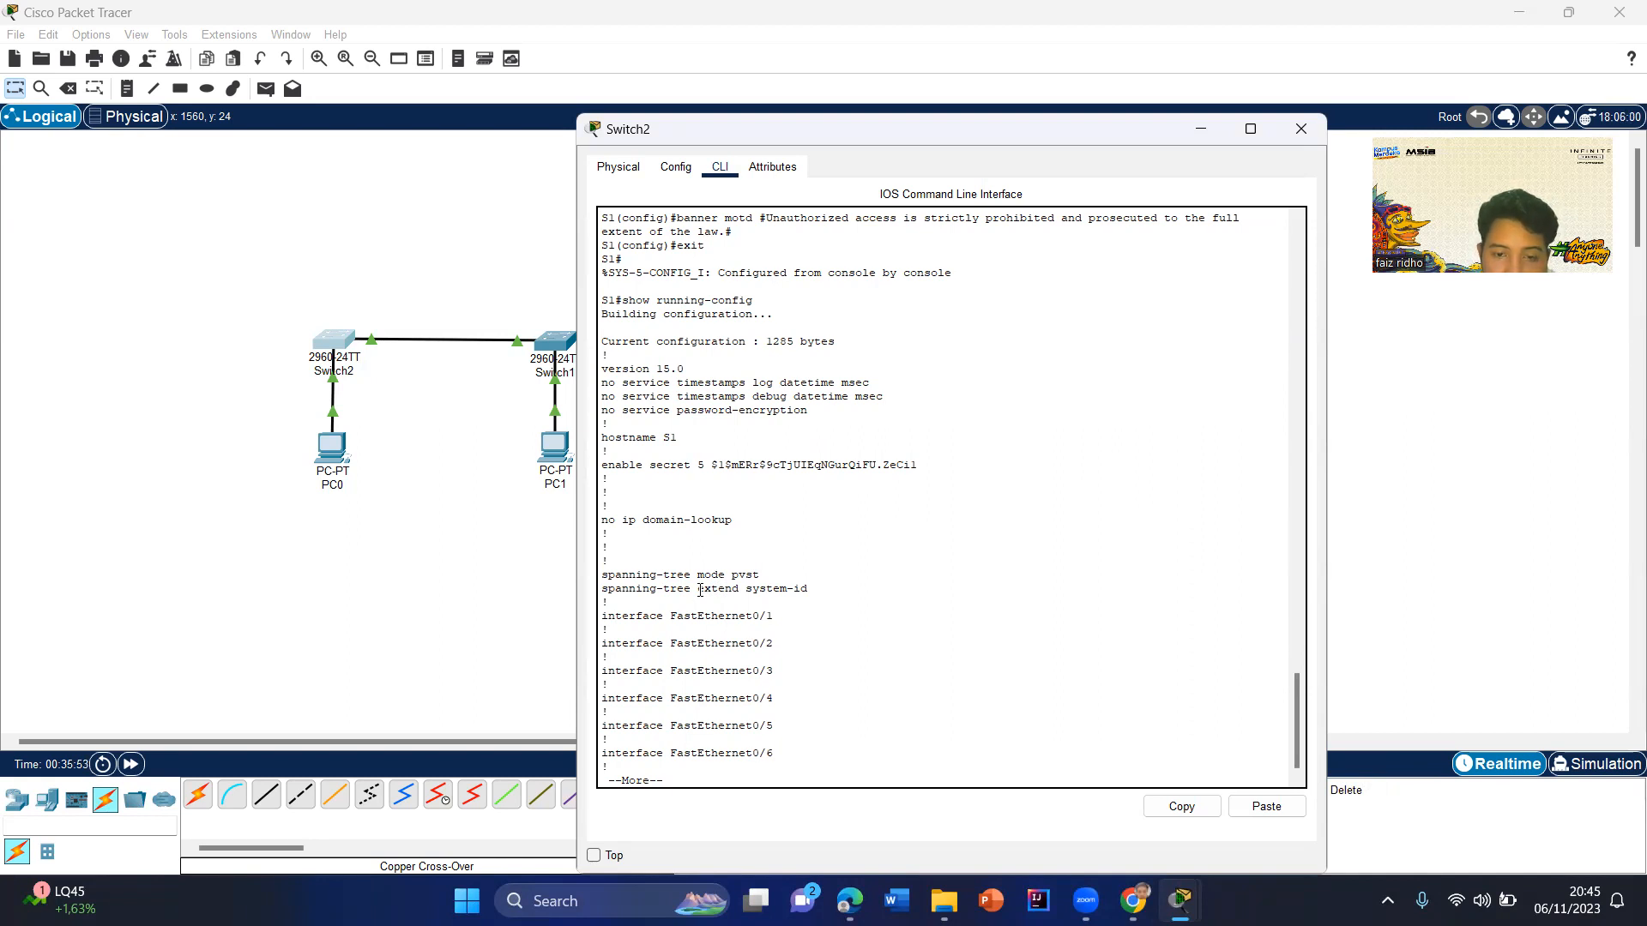
key(Return)
key(Return)
key(Return)
key(Return)
key(Return)
key(Return)
key(Return)
key(Return)
key(Return)
key(Return)
key(Return)
key(Return)
key(Return)
key(Return)
key(Return)
key(Return)
key(Return)
key(Return)
key(Return)
key(Return)
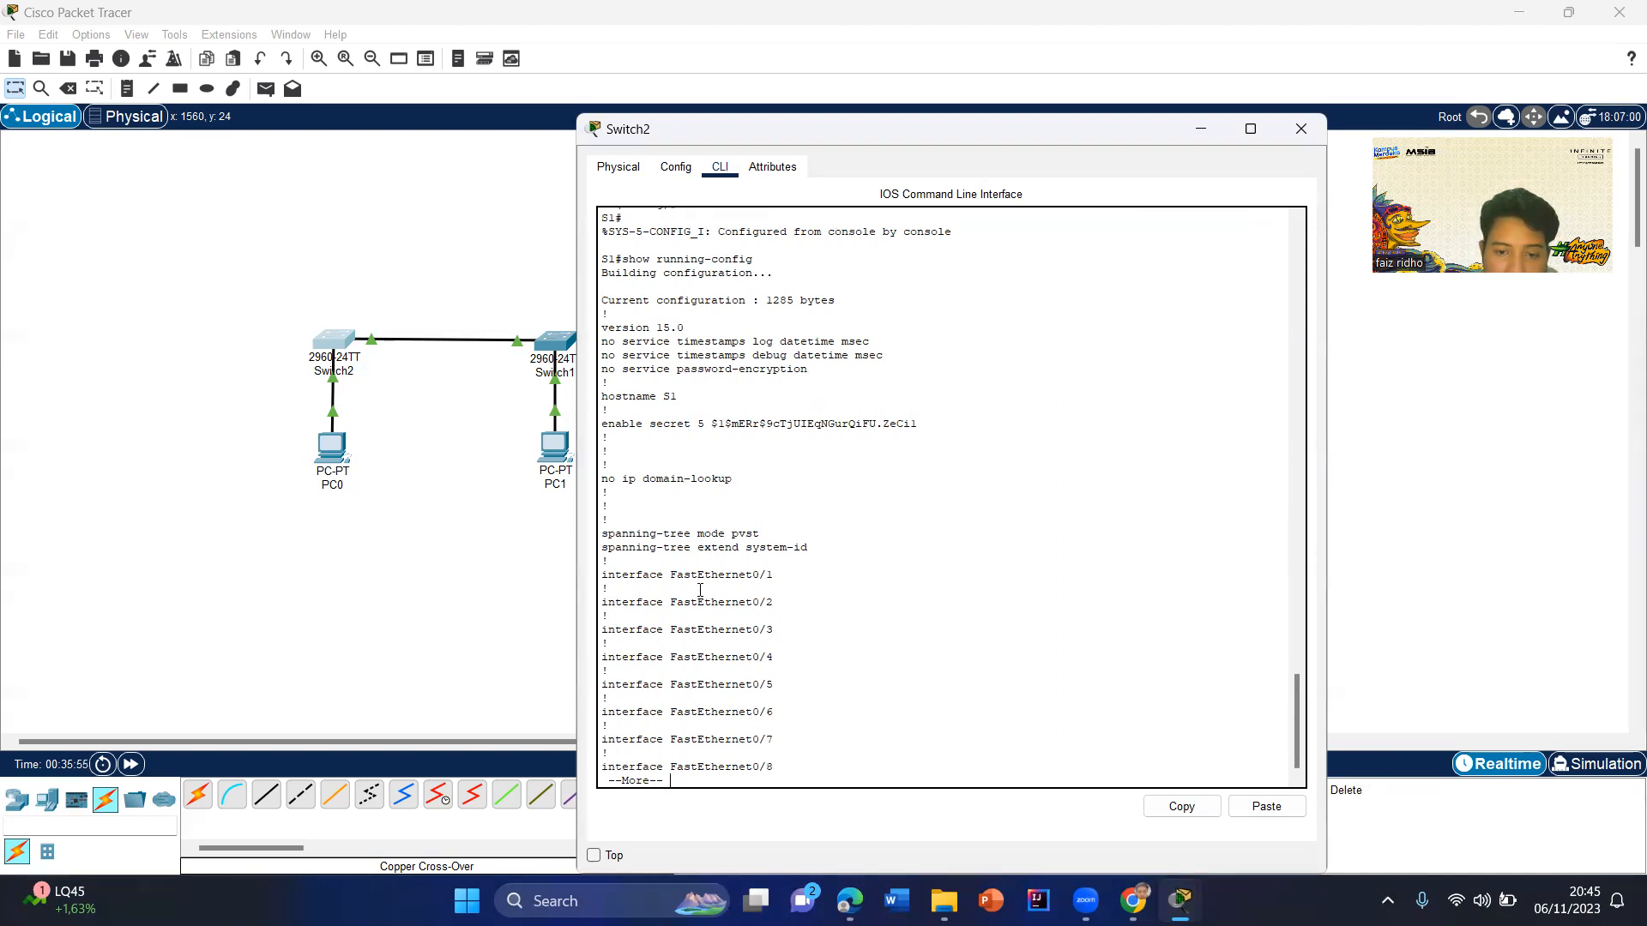
key(Return)
key(Return)
key(Return)
key(Return)
key(Return)
key(Return)
key(Return)
key(Return)
key(Return)
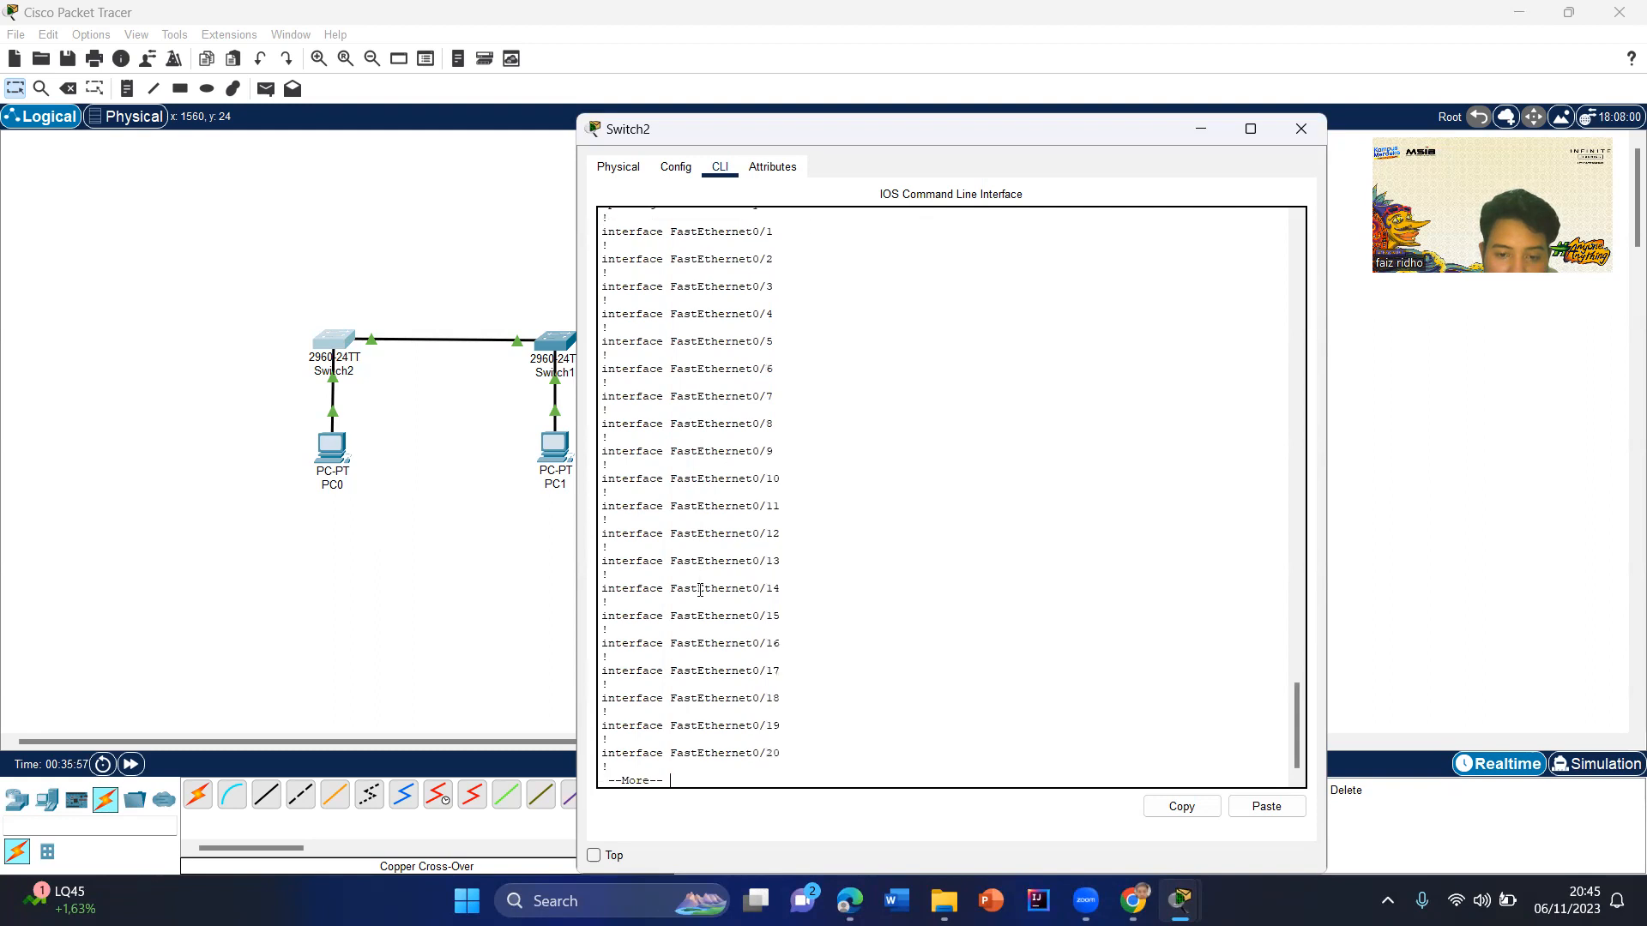
key(Return)
key(Return)
key(Return)
key(Return)
key(Return)
key(Return)
key(Return)
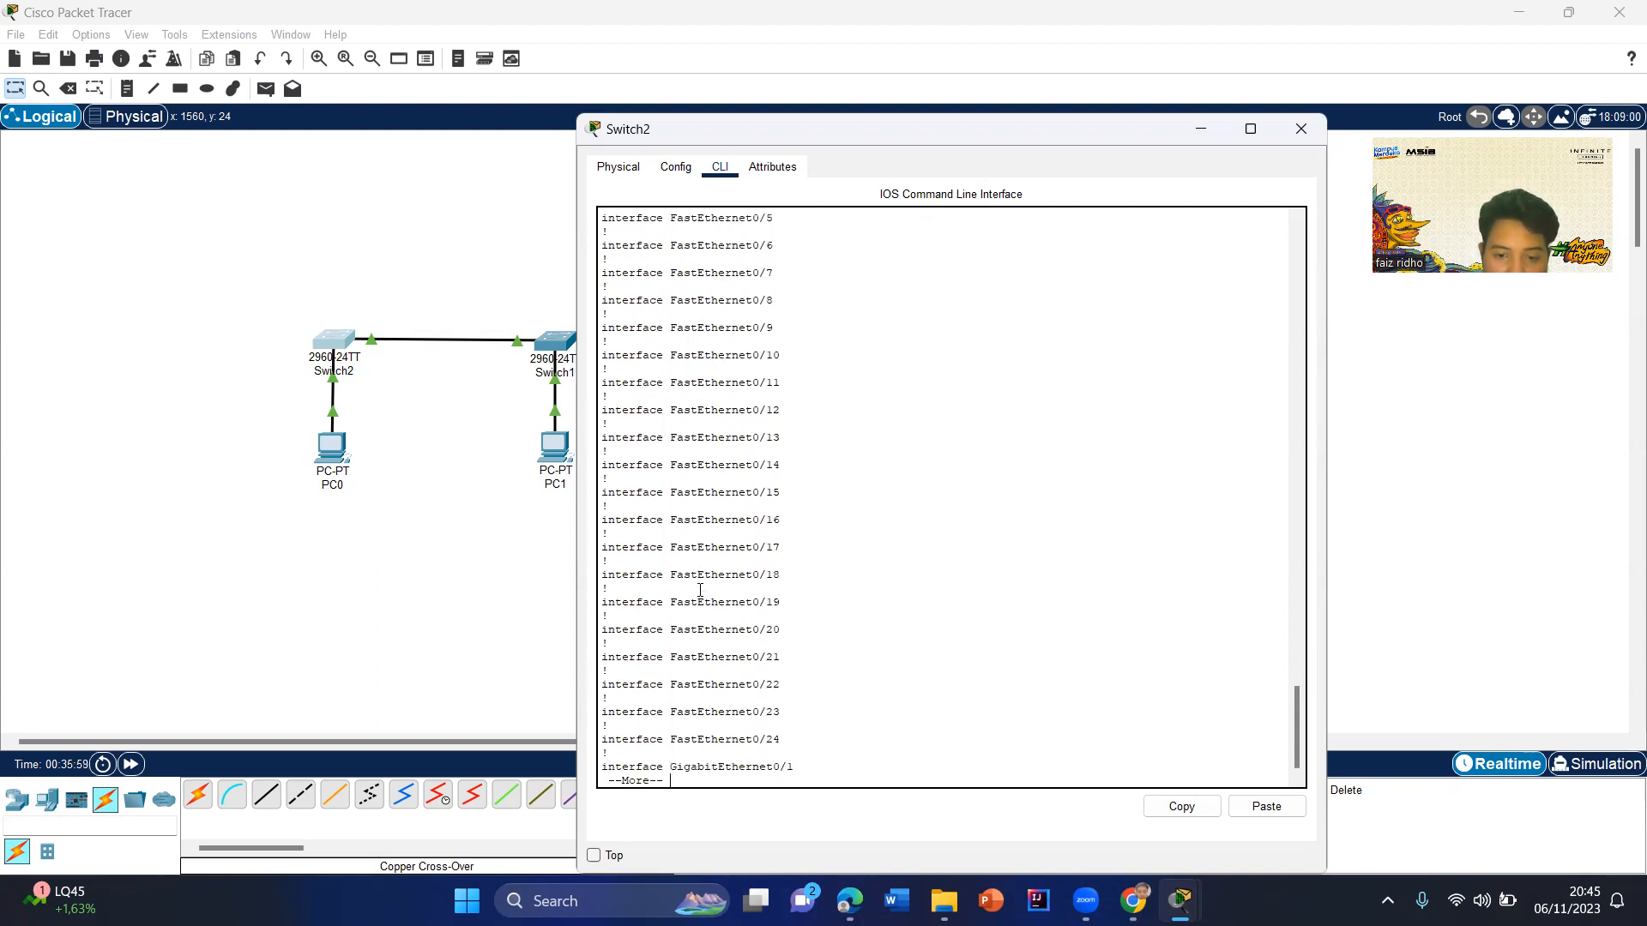
key(Return)
key(Return)
key(Return)
key(Return)
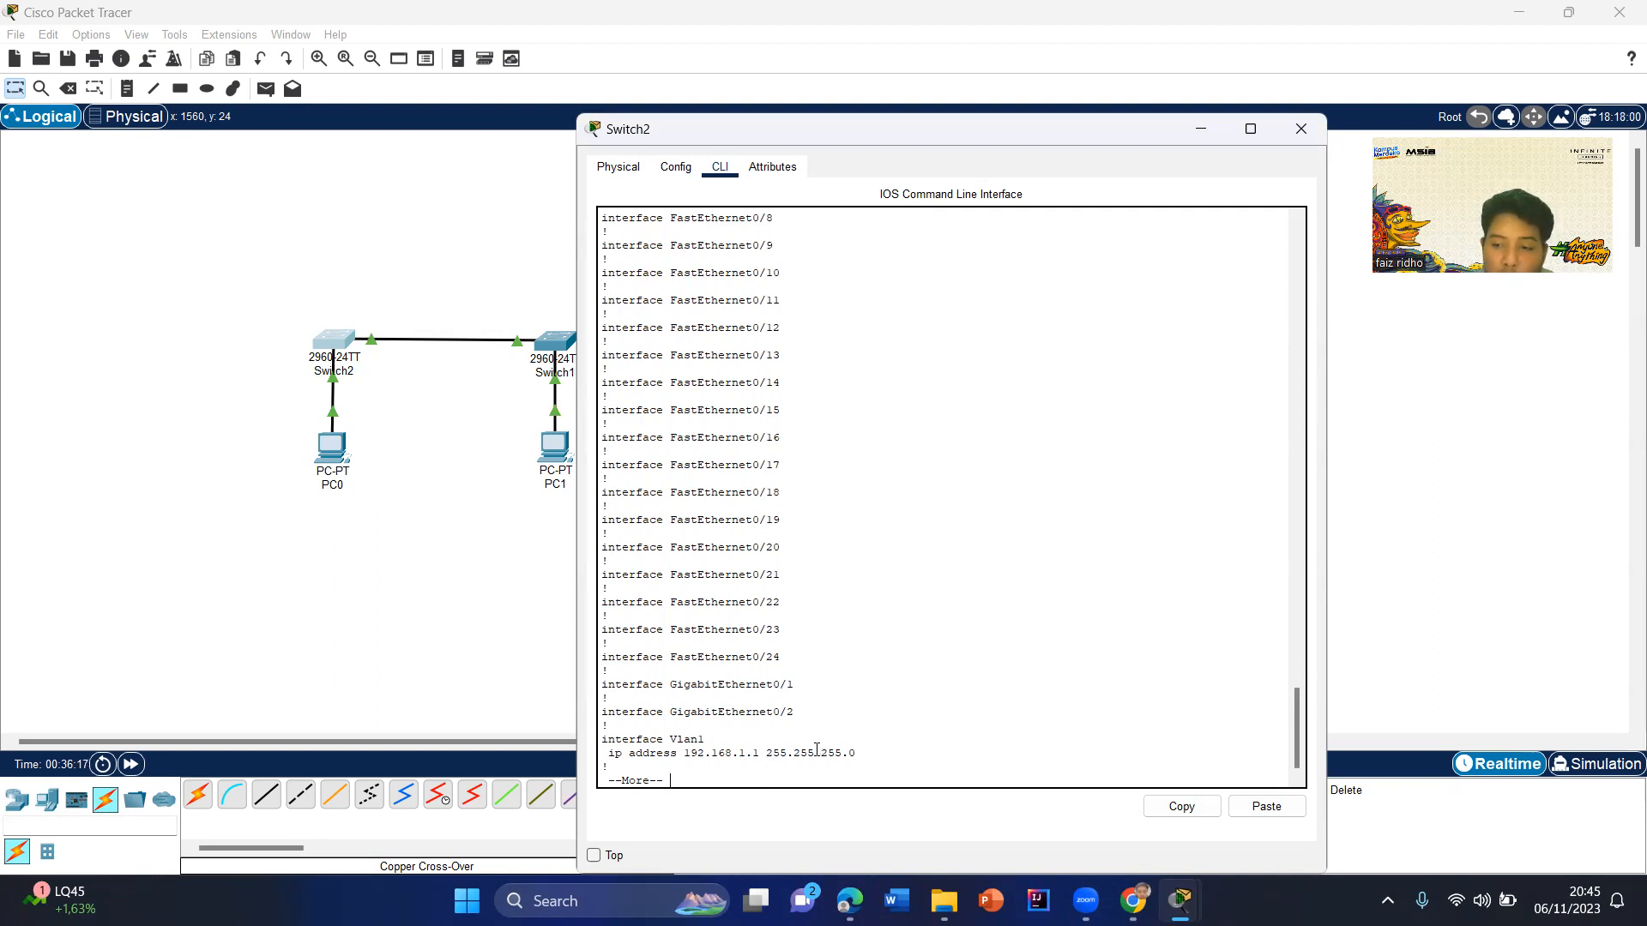
Read the rest of S1's running configuration, covering the MOTD banner and the console and vty line settings, and review its beginning
key(Return)
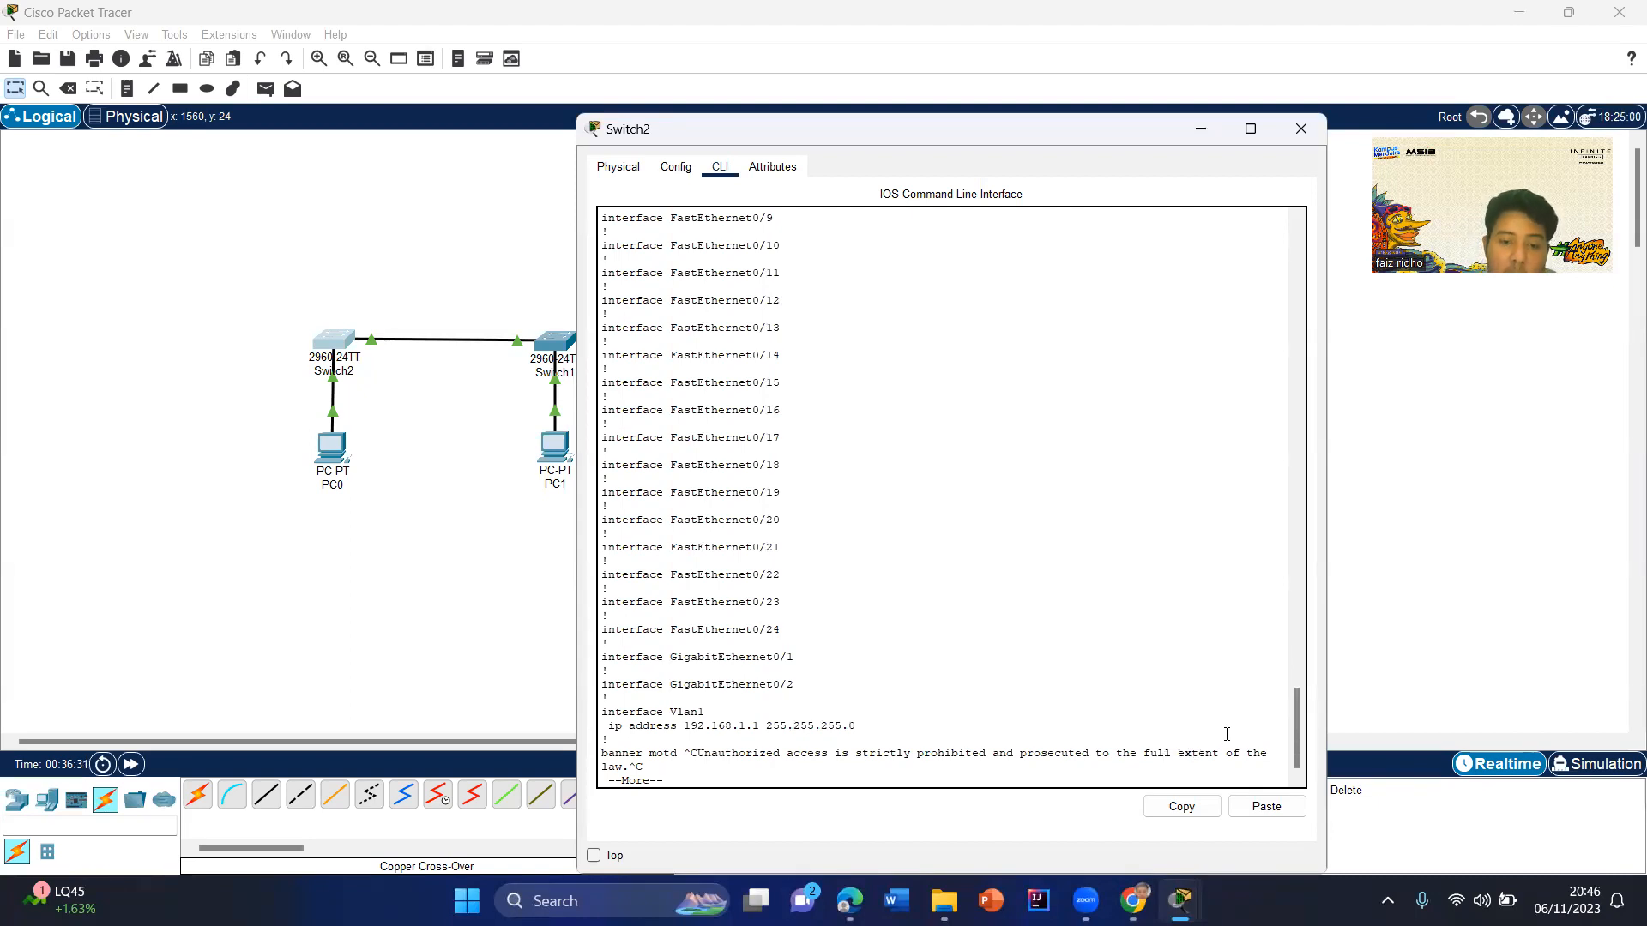
key(Return)
key(Return)
key(Return)
key(Return)
key(Return)
key(Return)
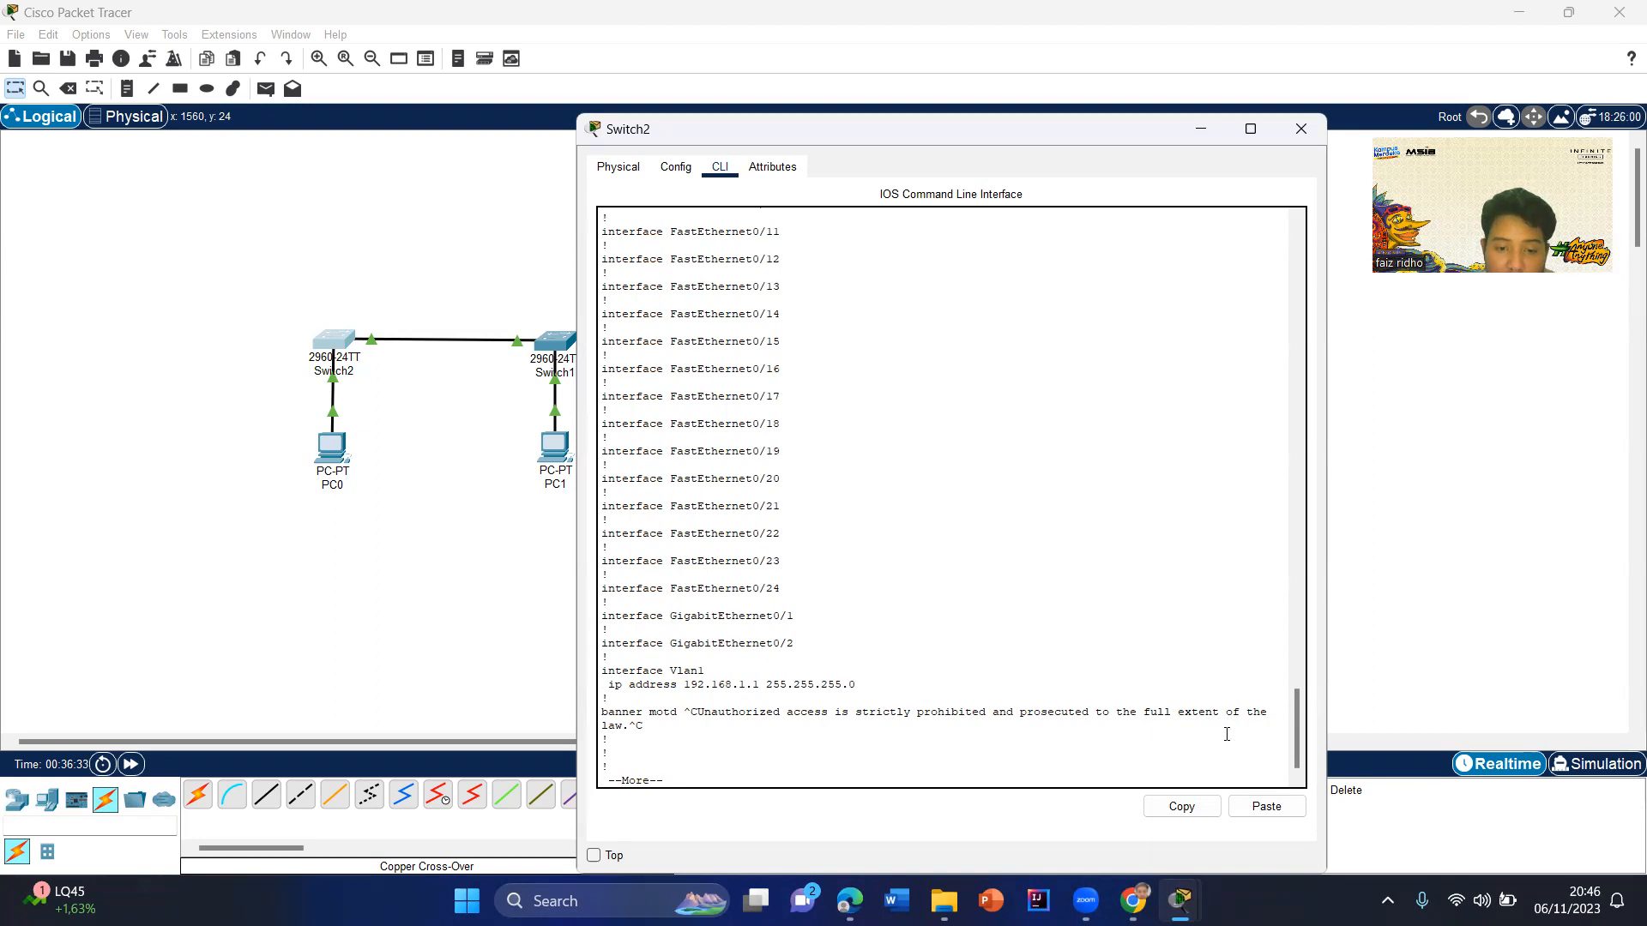
key(Return)
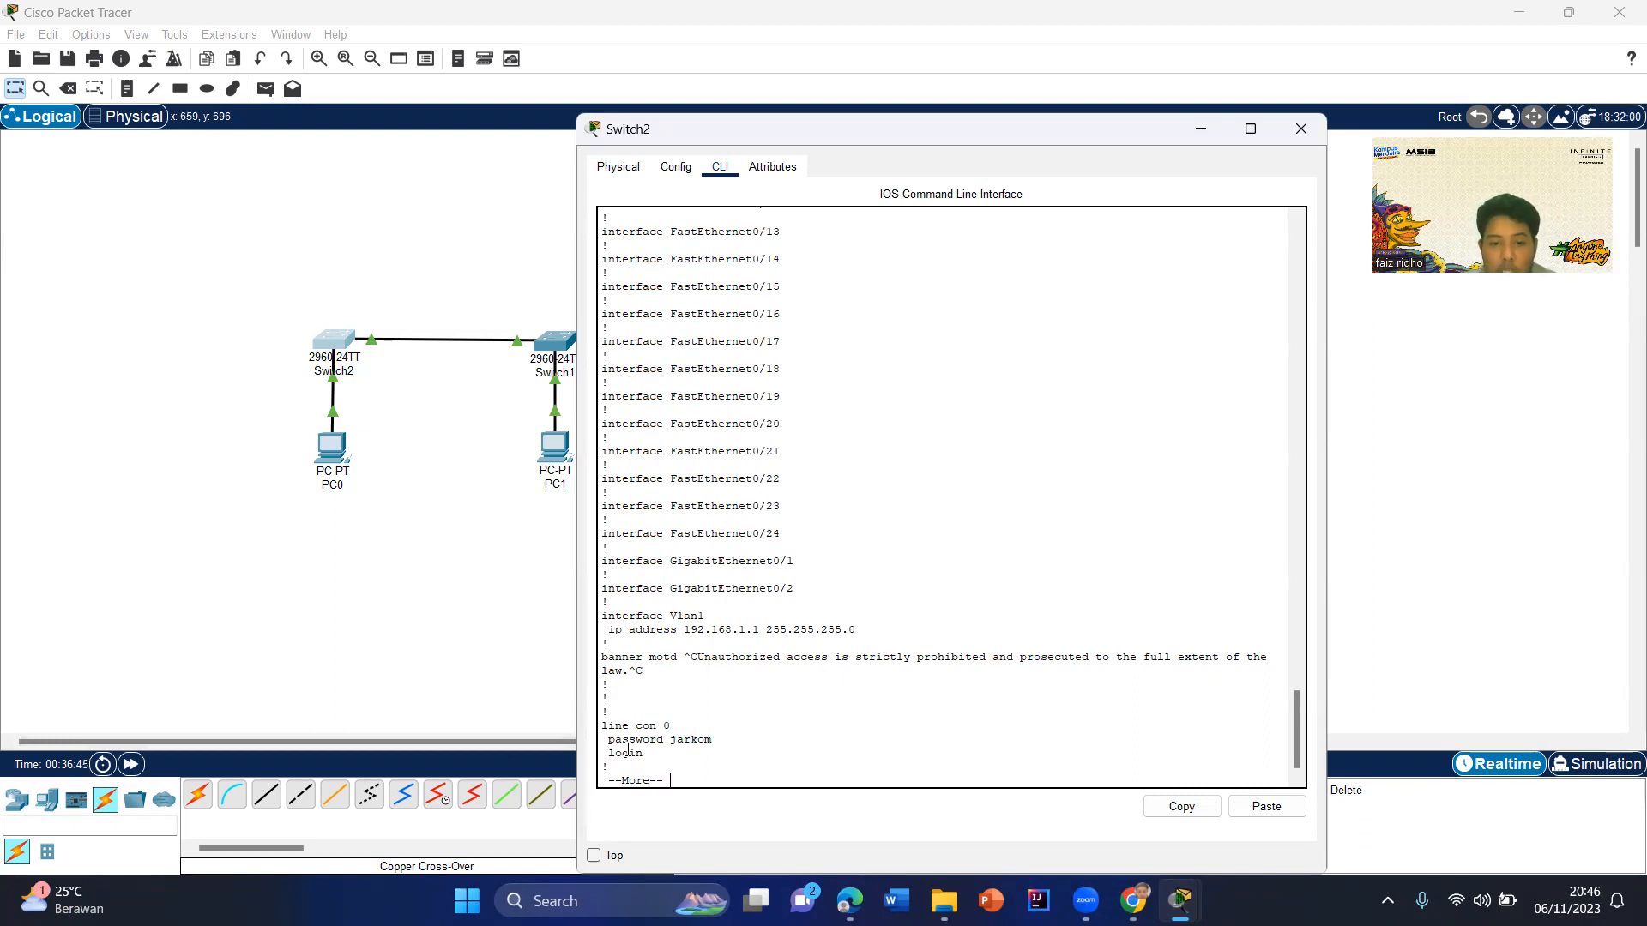
key(Return)
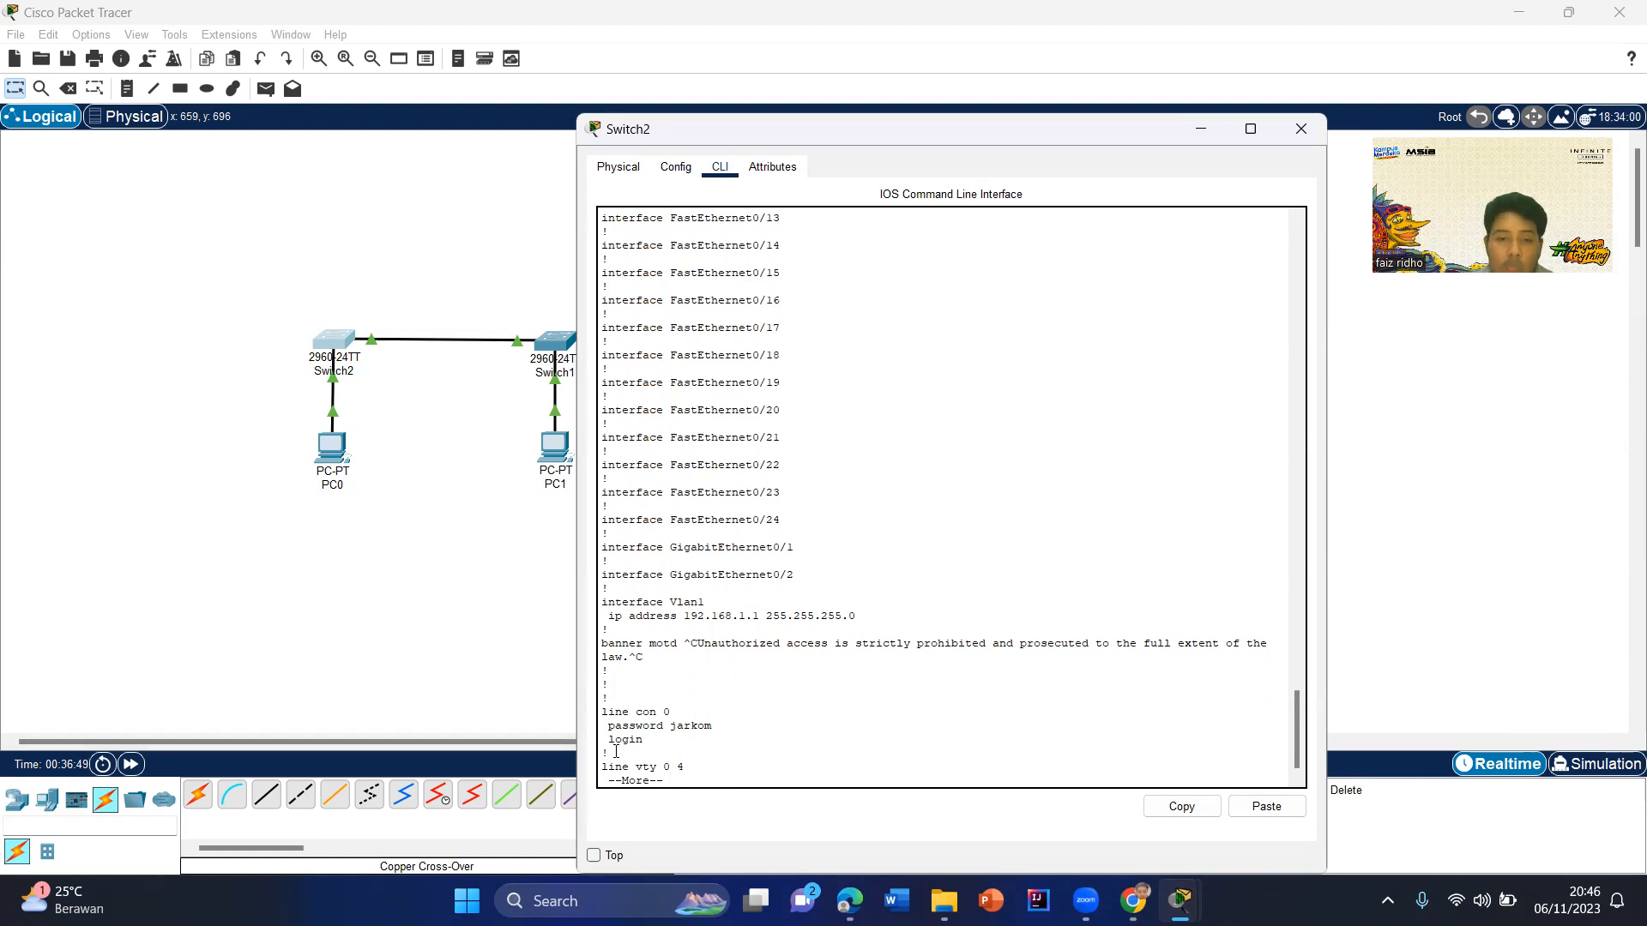
key(Return)
key(Return)
key(Return)
key(Return)
key(Return)
key(Return)
key(Return)
key(Return)
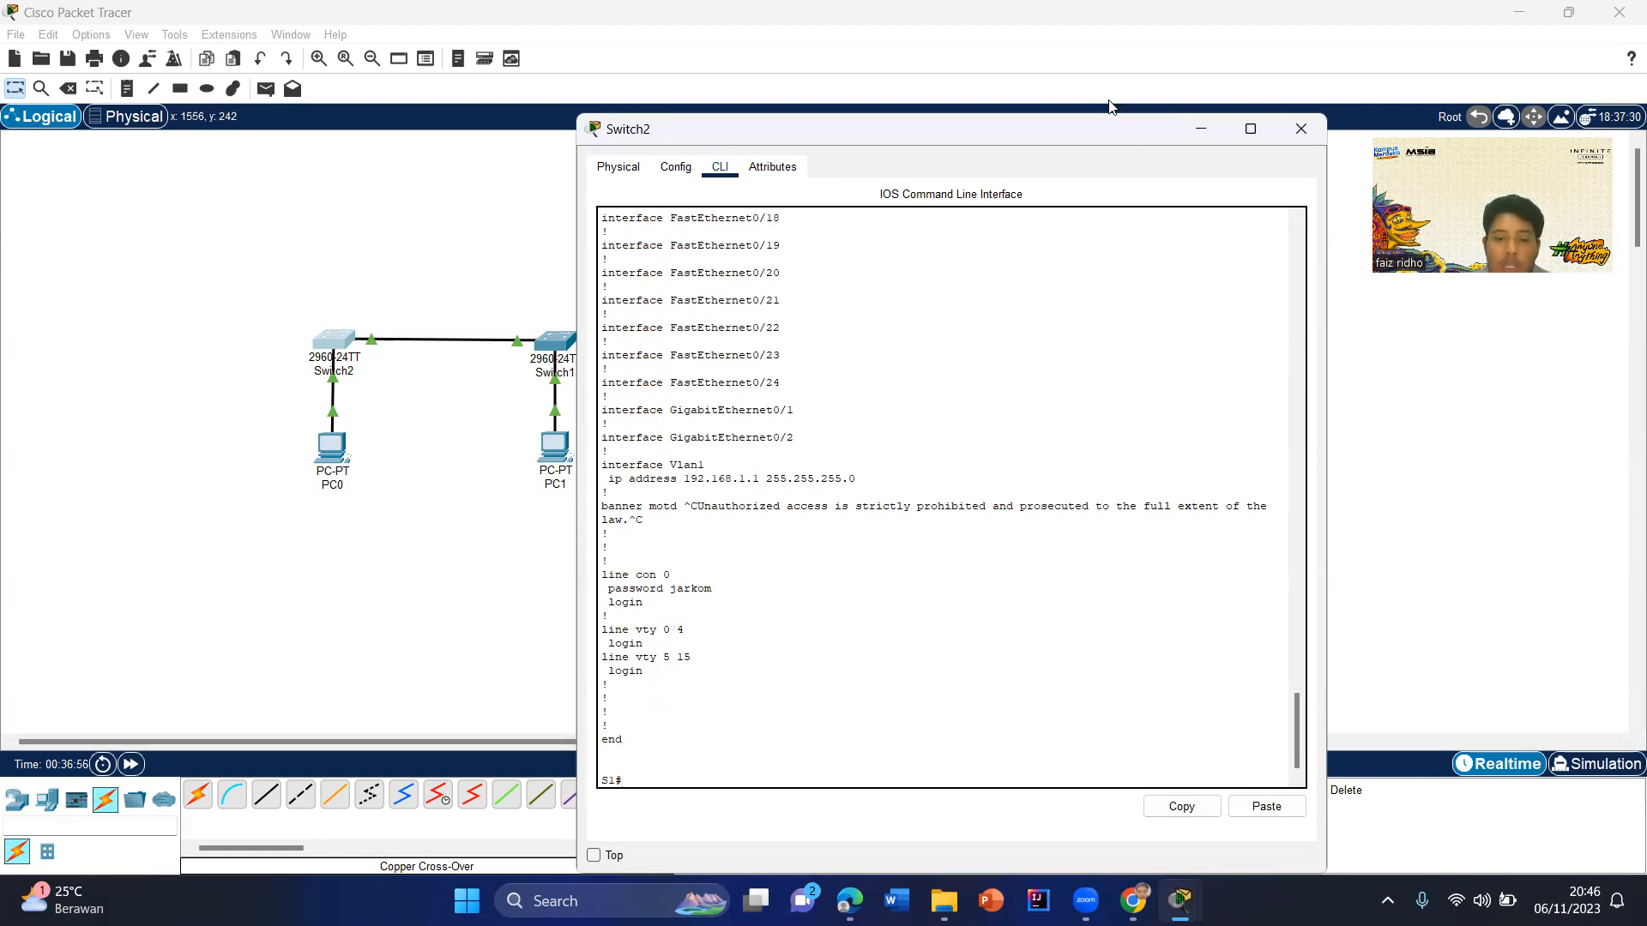
scroll(767, 506, up, 20)
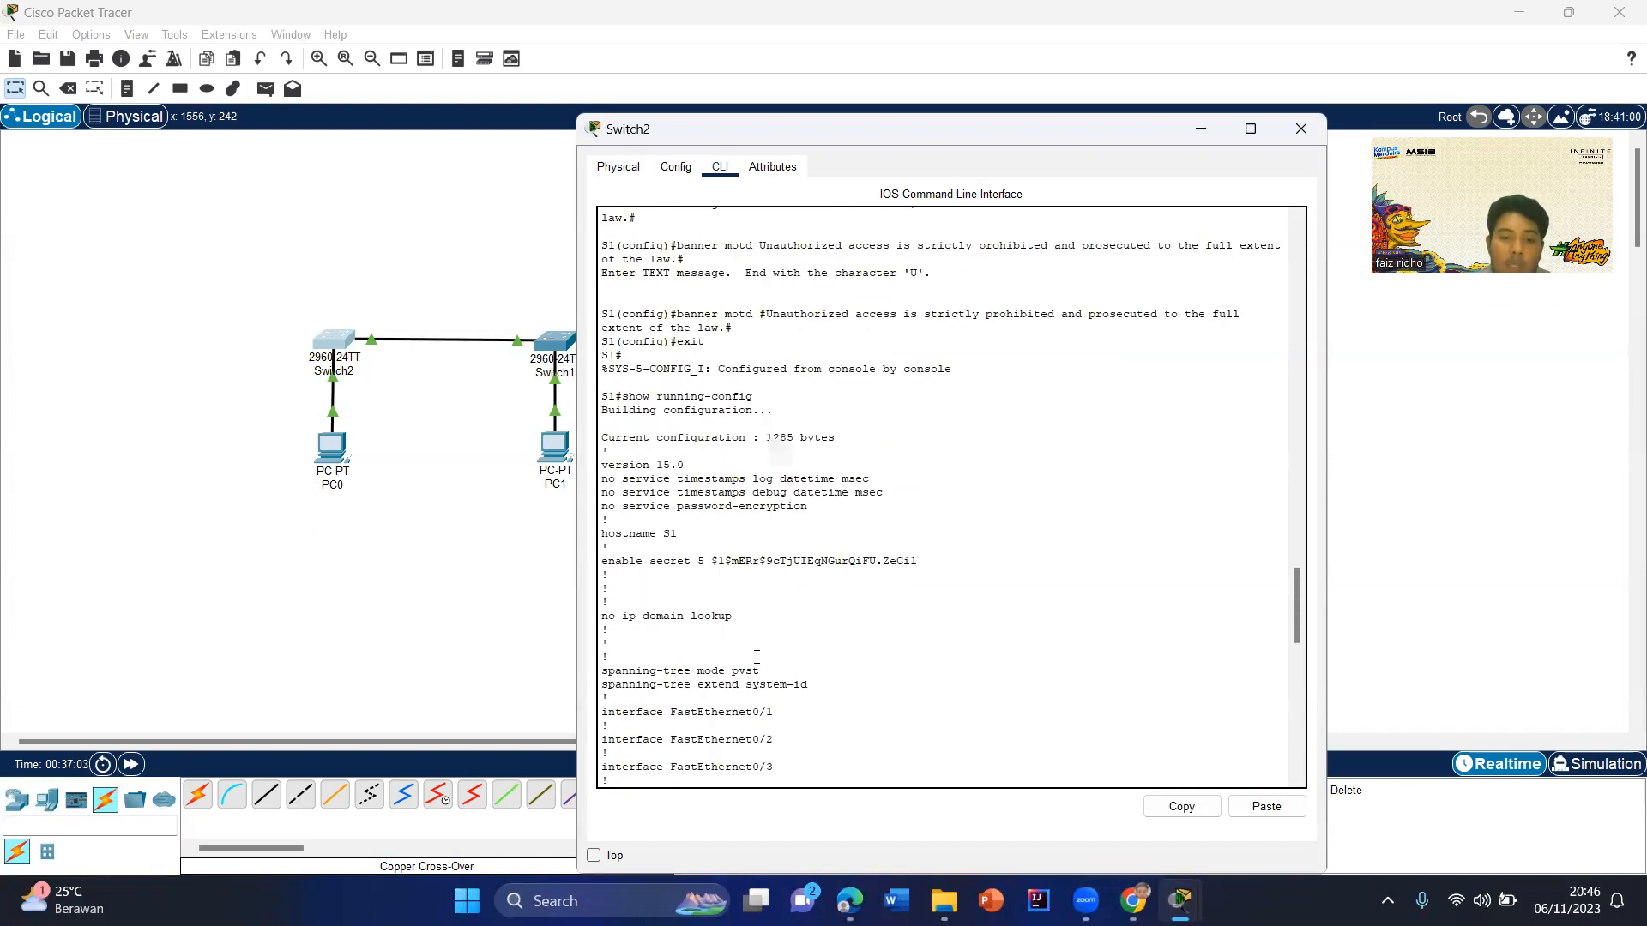
Display S1's interfaces with show ip interface brief and examine the FastEthernet0/1, FastEthernet0/6 and Vlan1 rows
scroll(763, 634, down, 20)
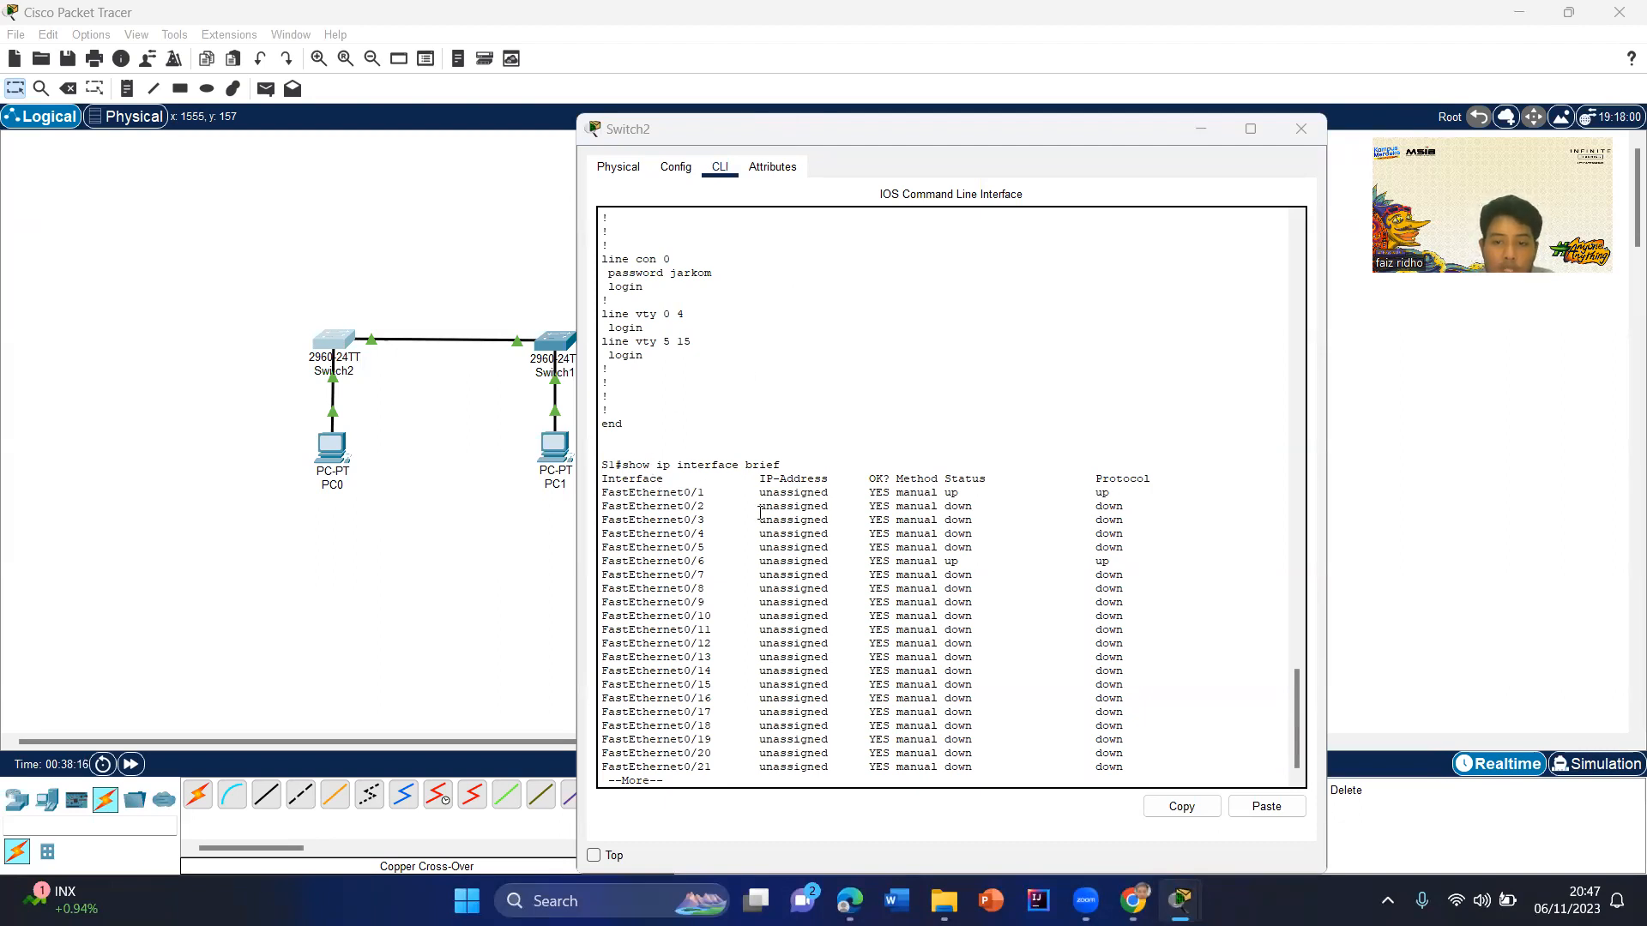
drag(599, 494, 1111, 485)
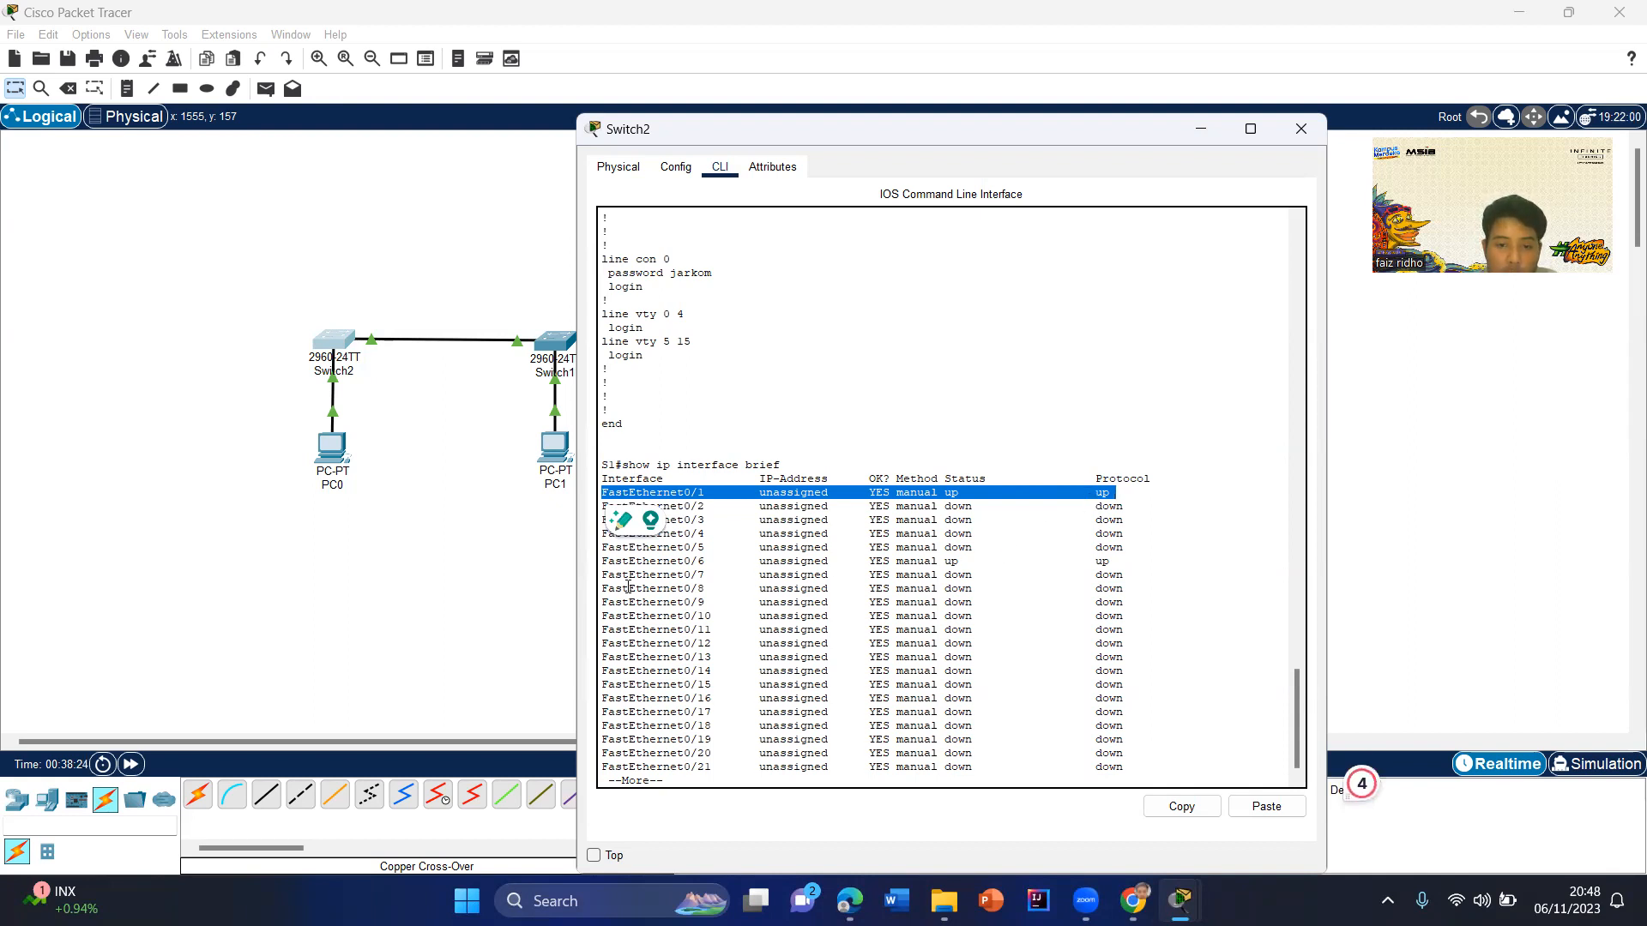
drag(598, 563, 1144, 563)
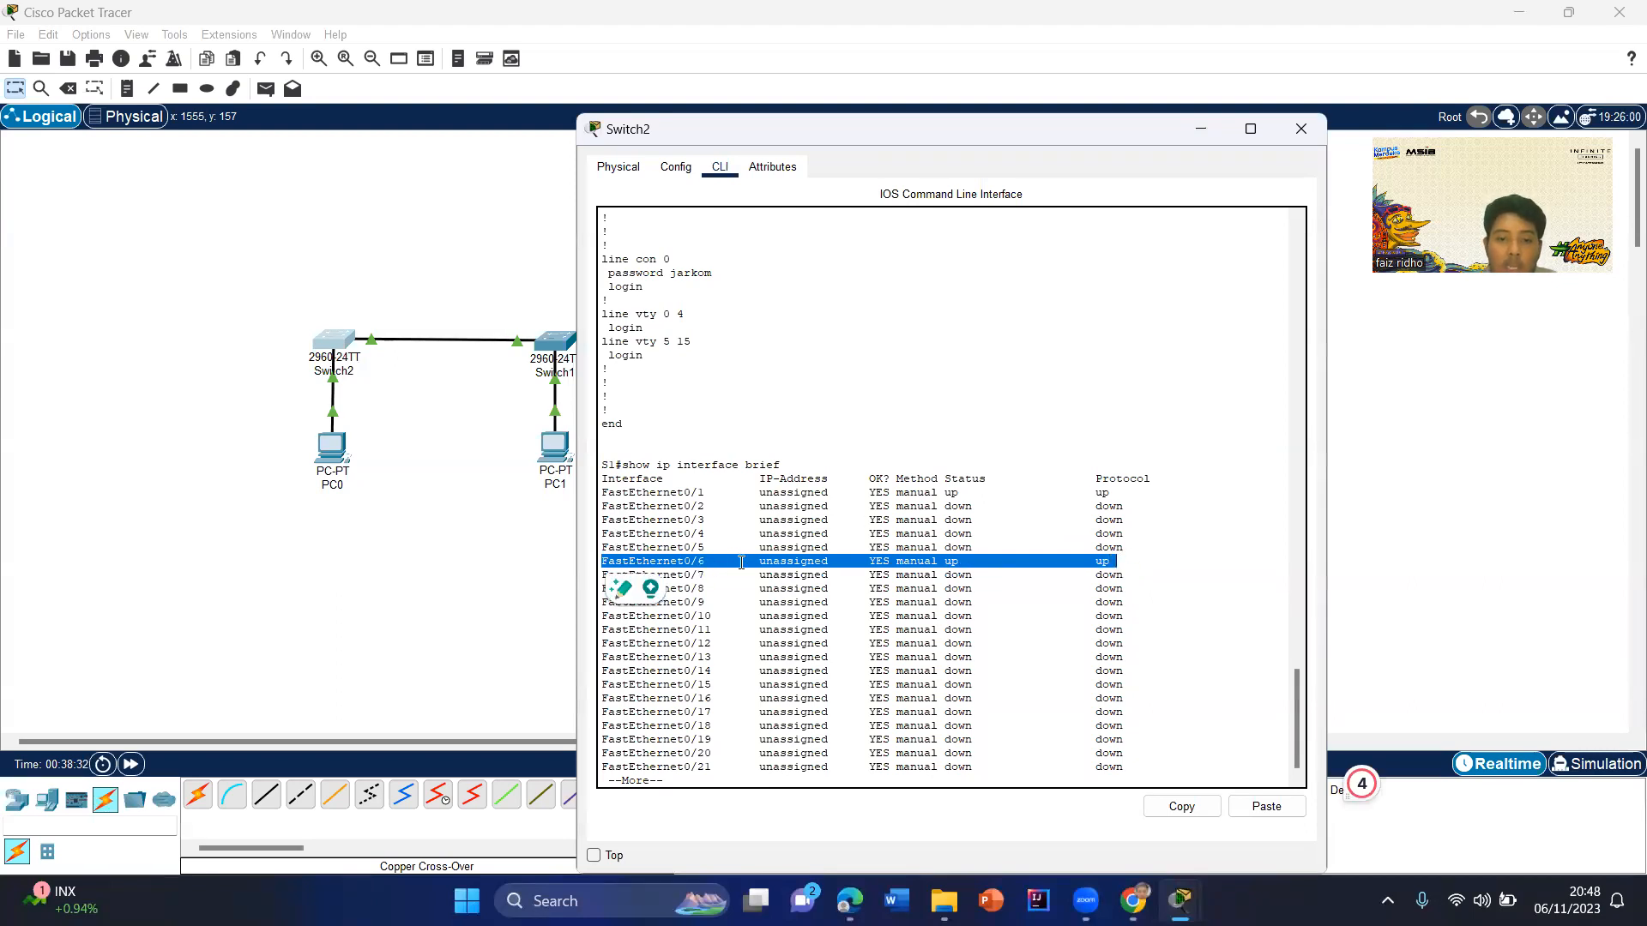
click(774, 768)
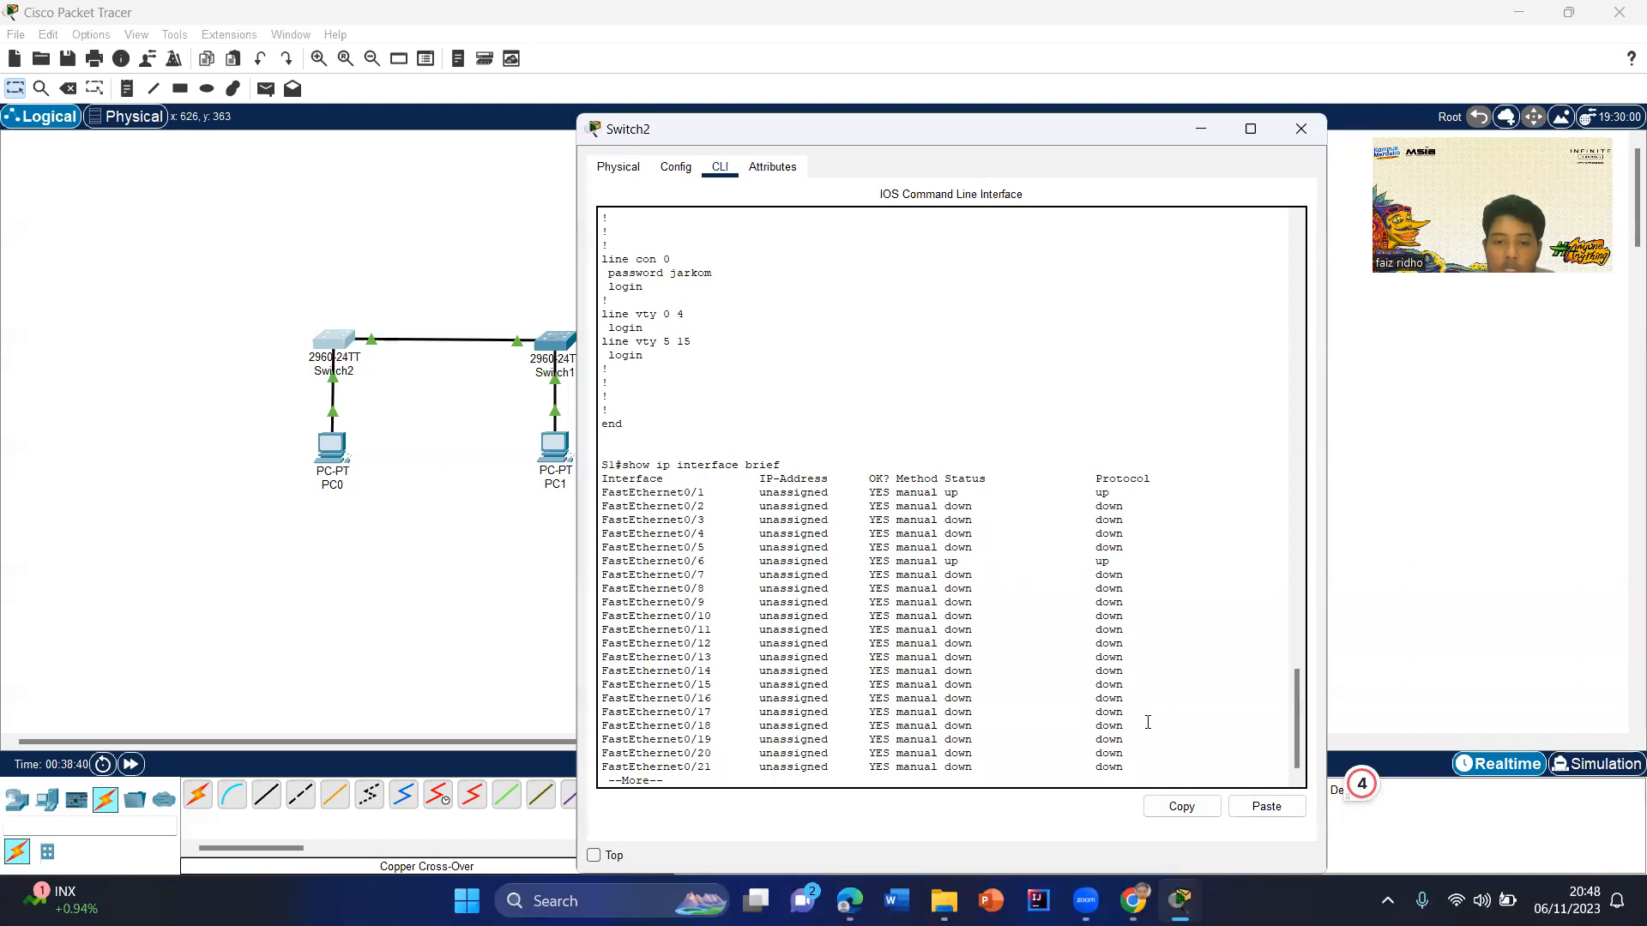
key(Return)
key(Return)
key(Return)
key(Return)
key(Return)
key(Return)
key(Return)
key(Return)
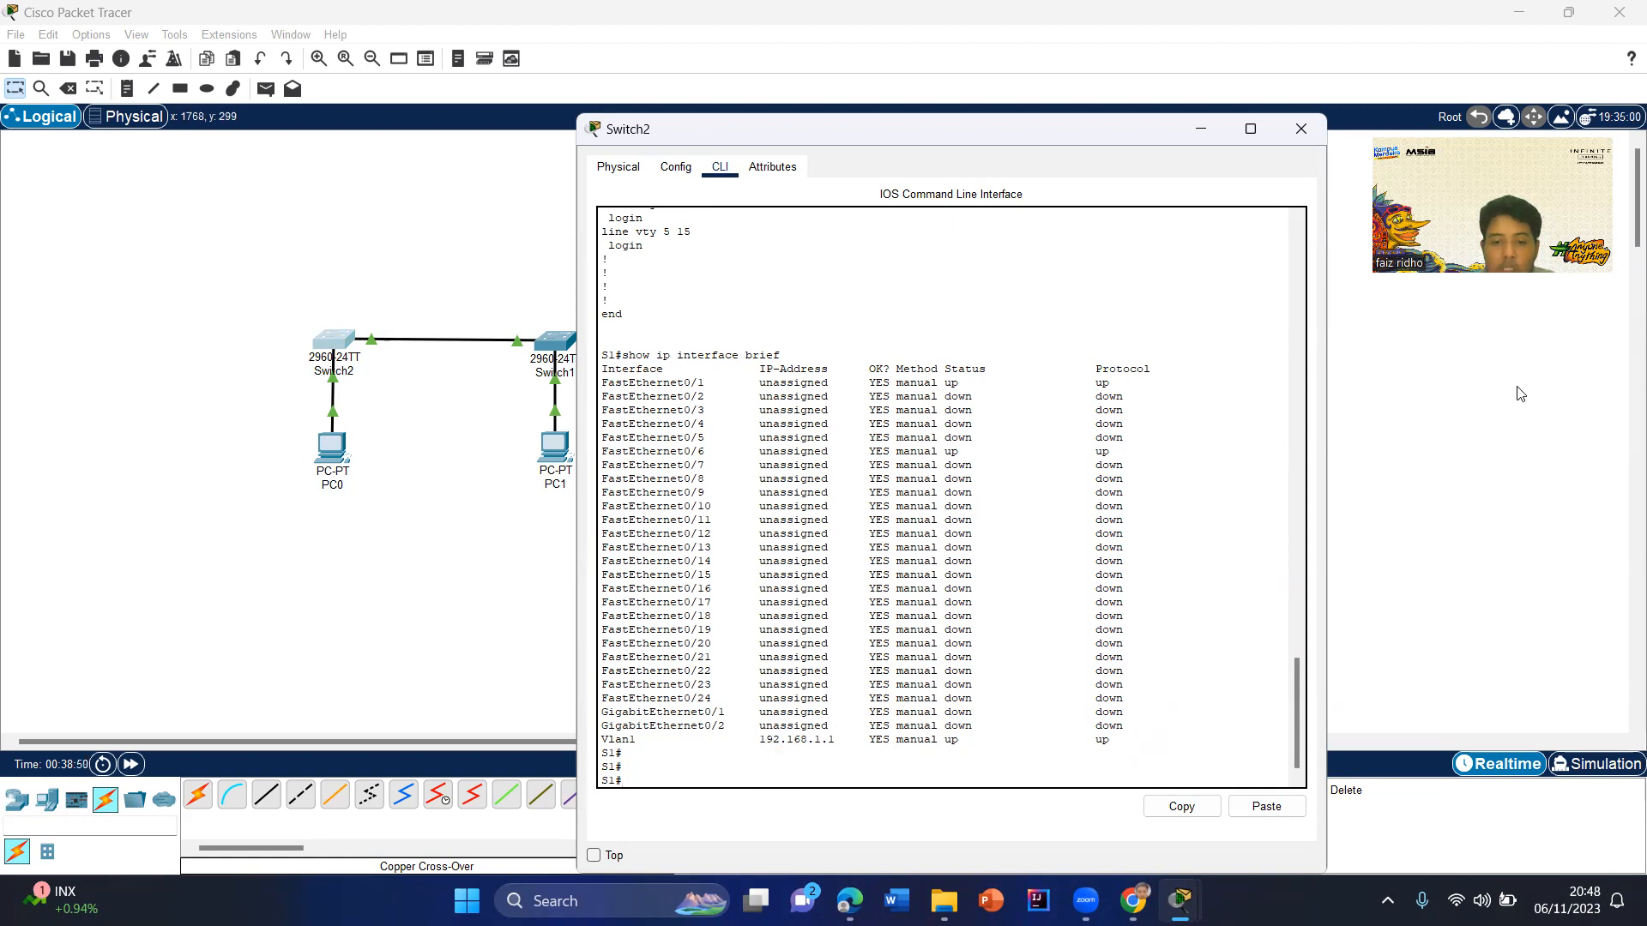
Open Switch1's command line and enter privileged EXEC mode with the en command
click(1489, 300)
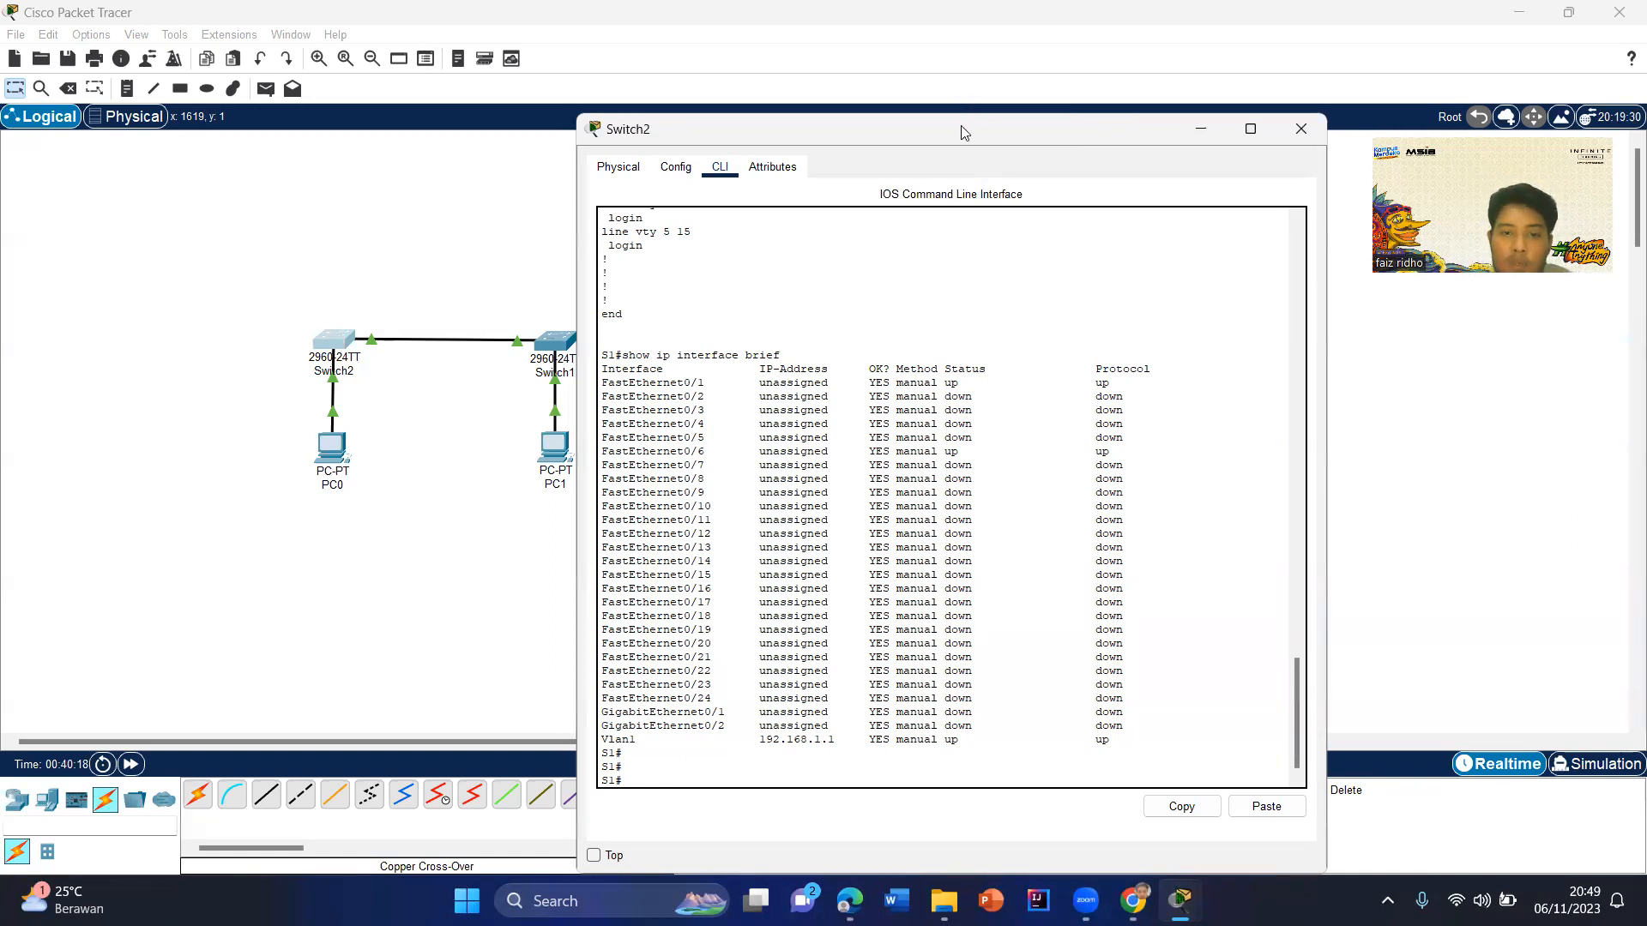
click(555, 341)
click(537, 740)
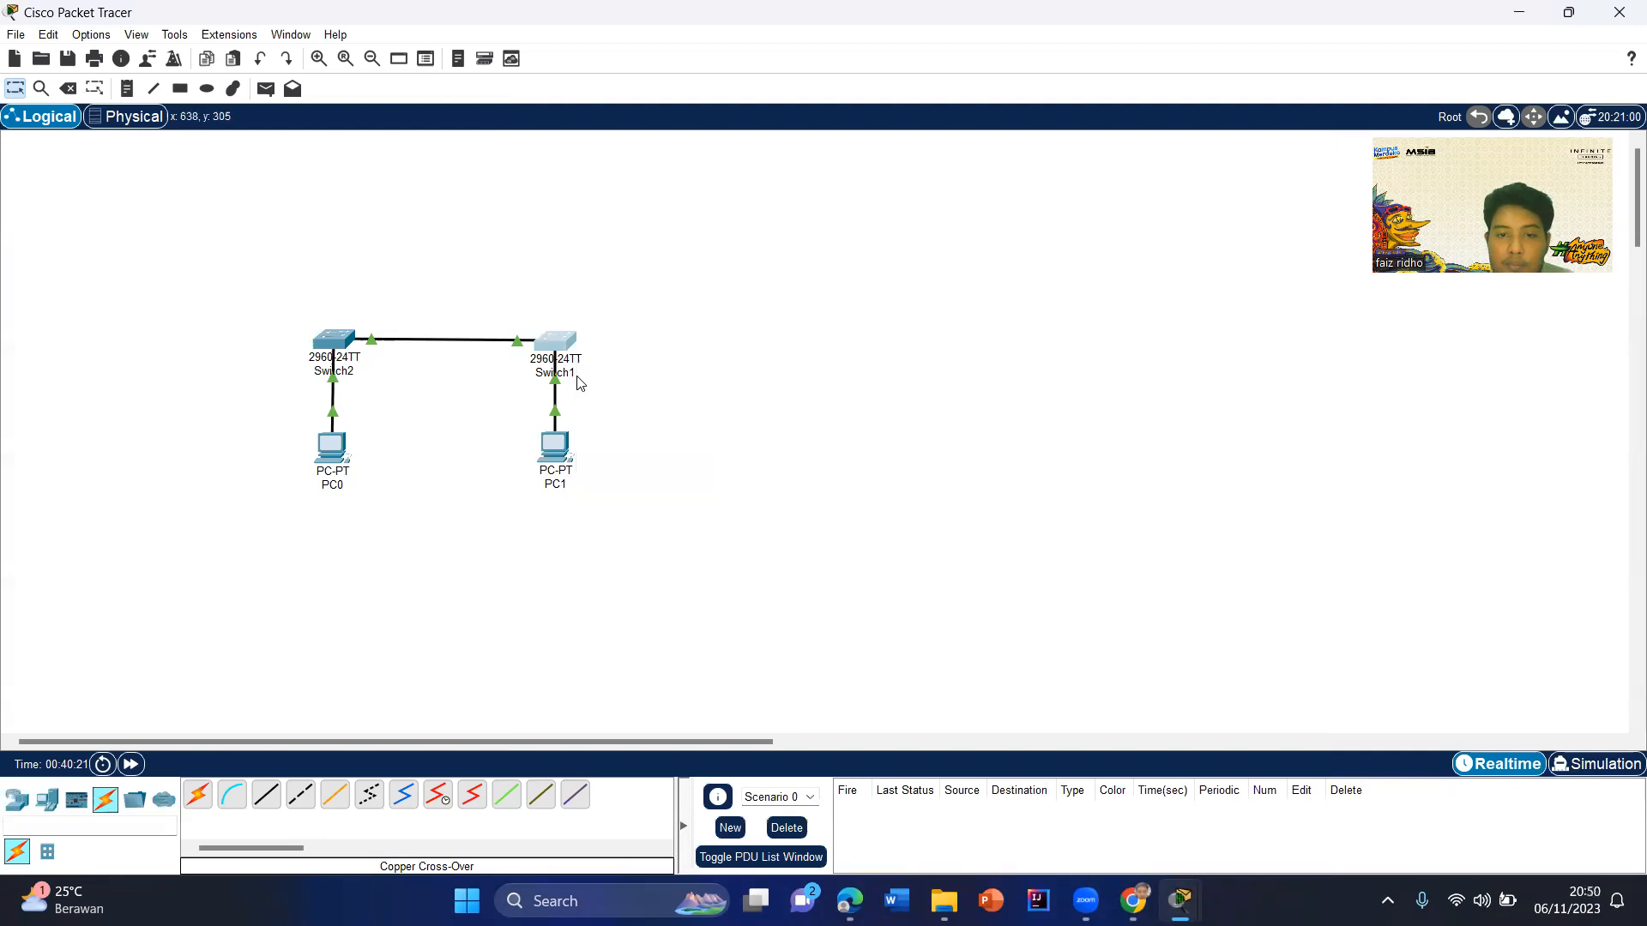
click(573, 345)
click(720, 166)
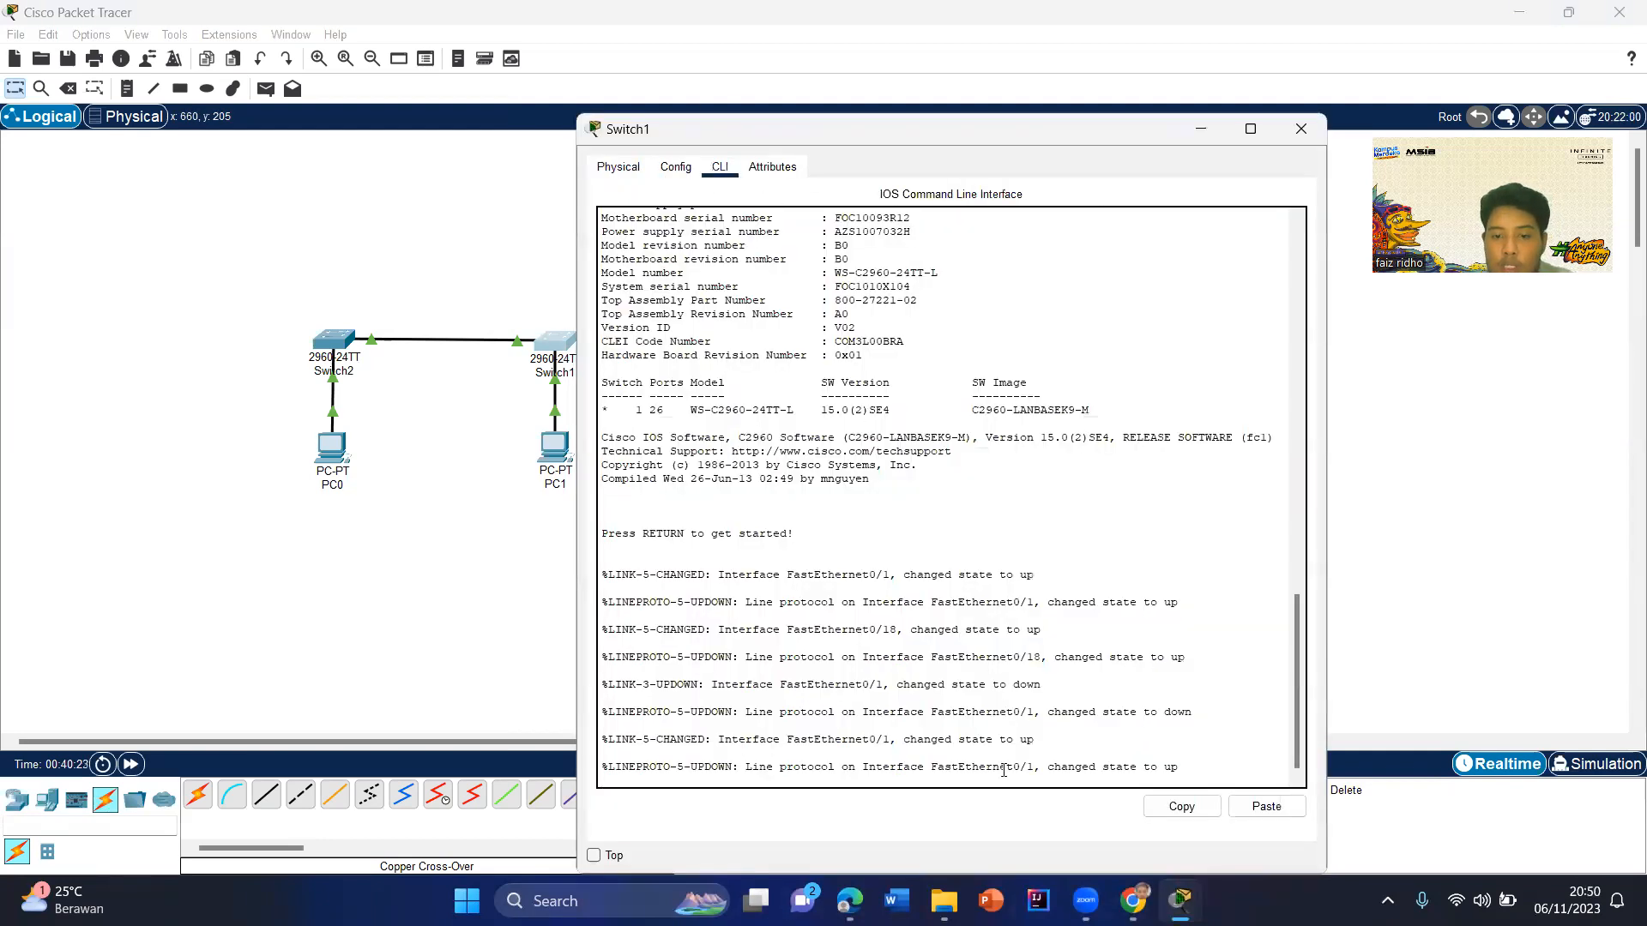
key(Return)
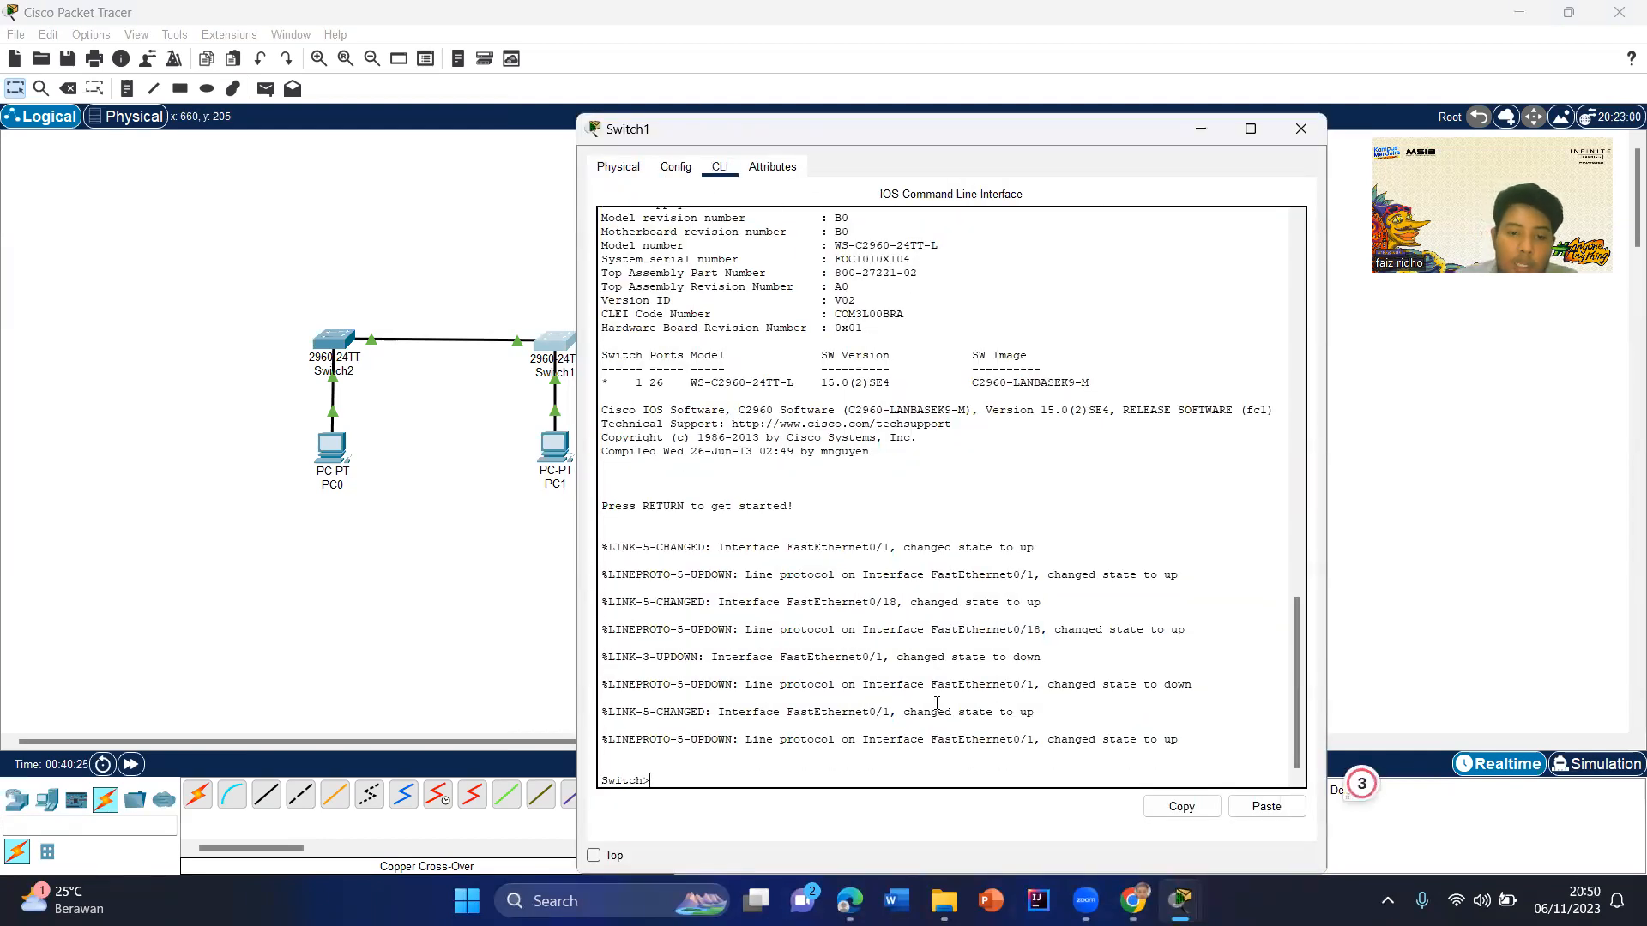
text(en)
key(Return)
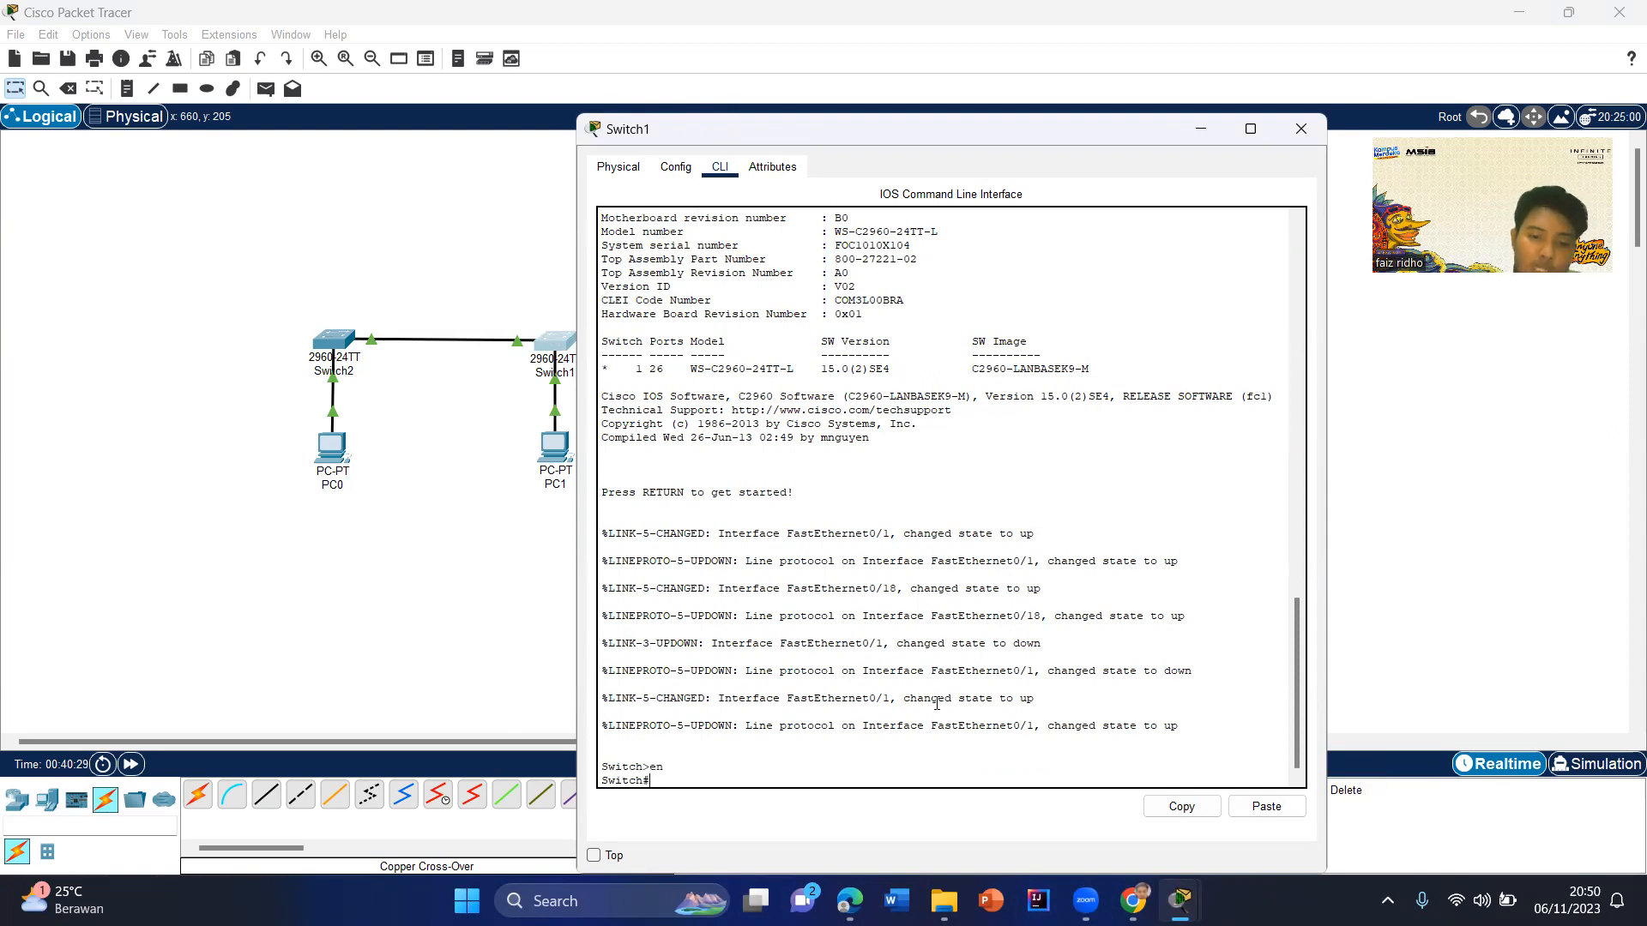
Enter global configuration mode on Switch1 with conf t and set its hostname to S2
text(conf)
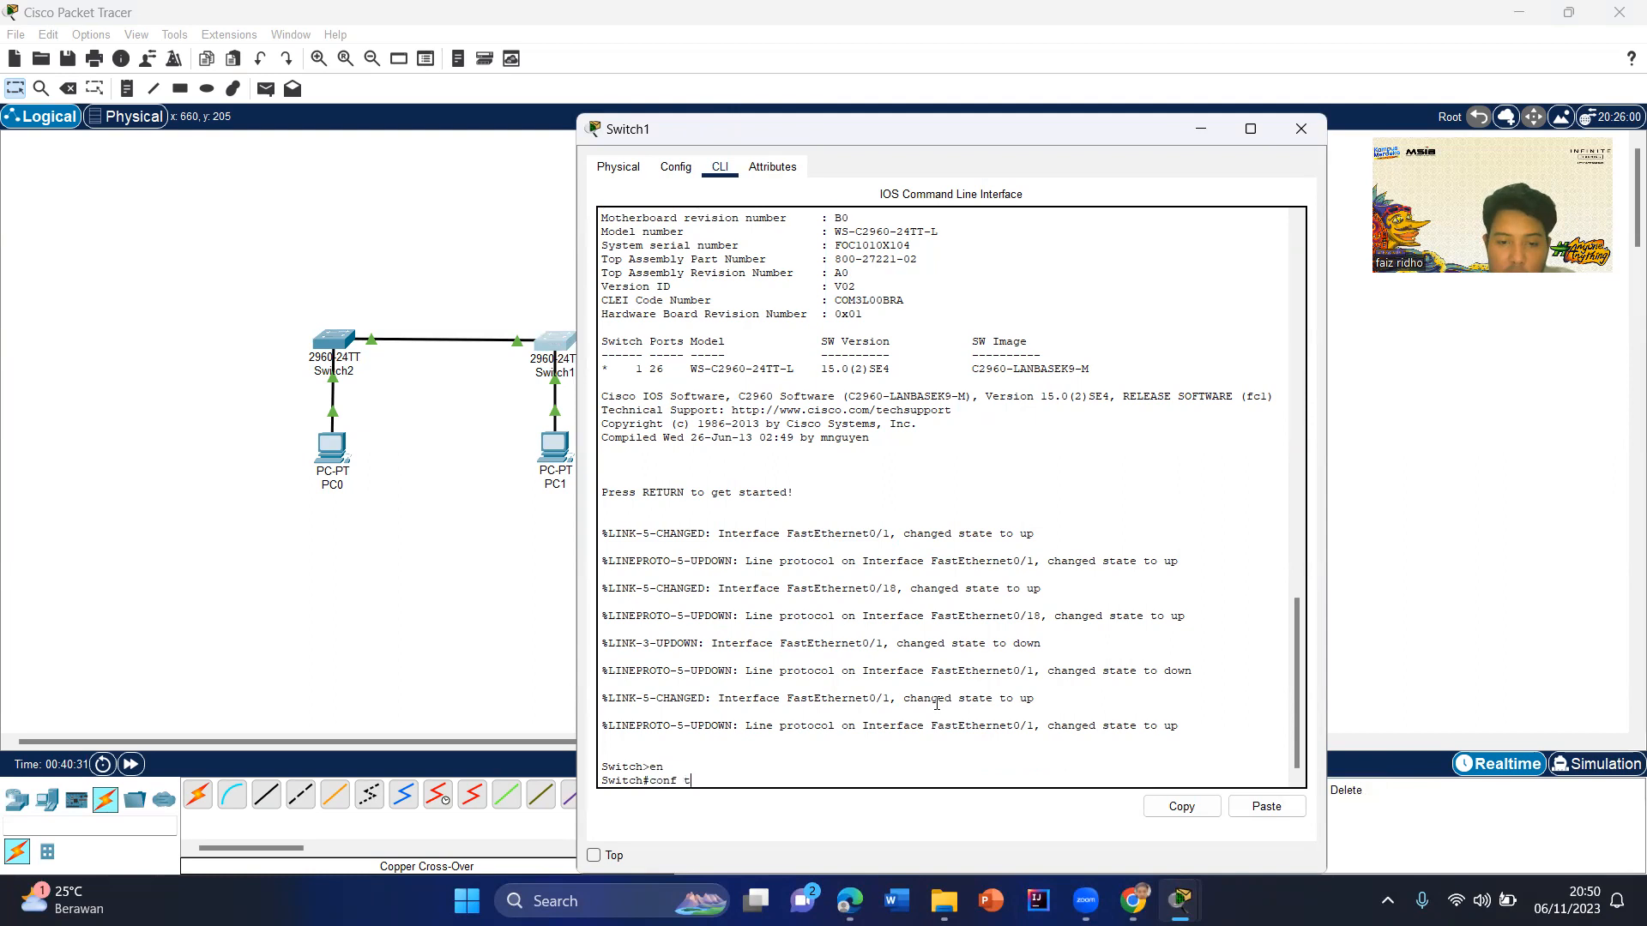
text( t)
key(Return)
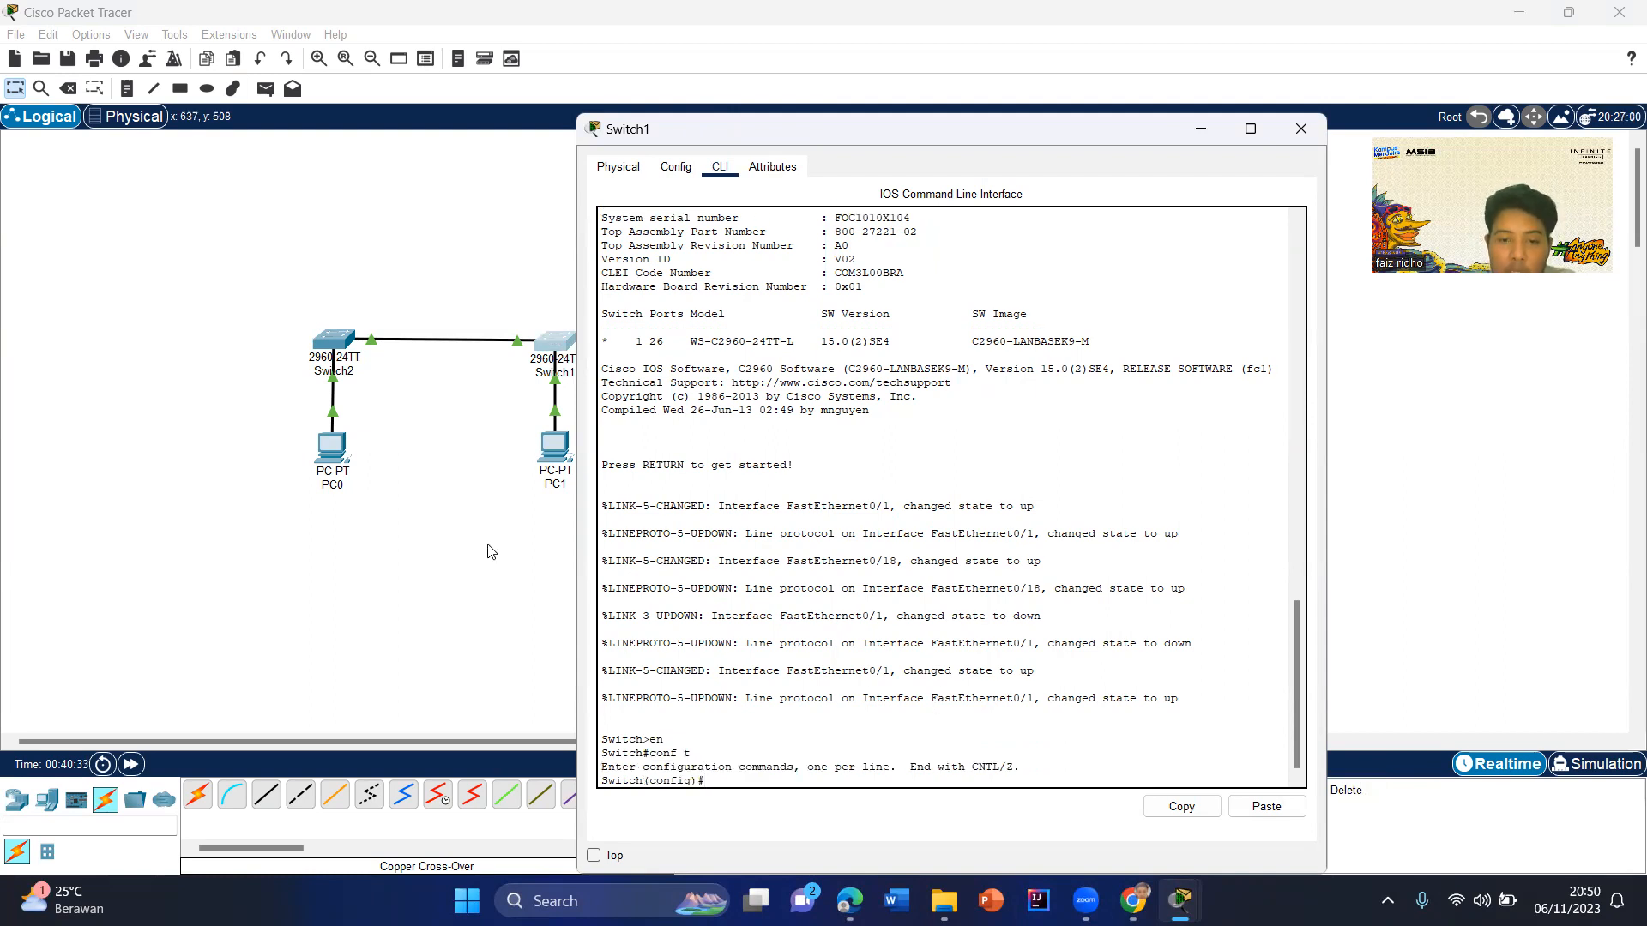
text(hostname S2)
key(Return)
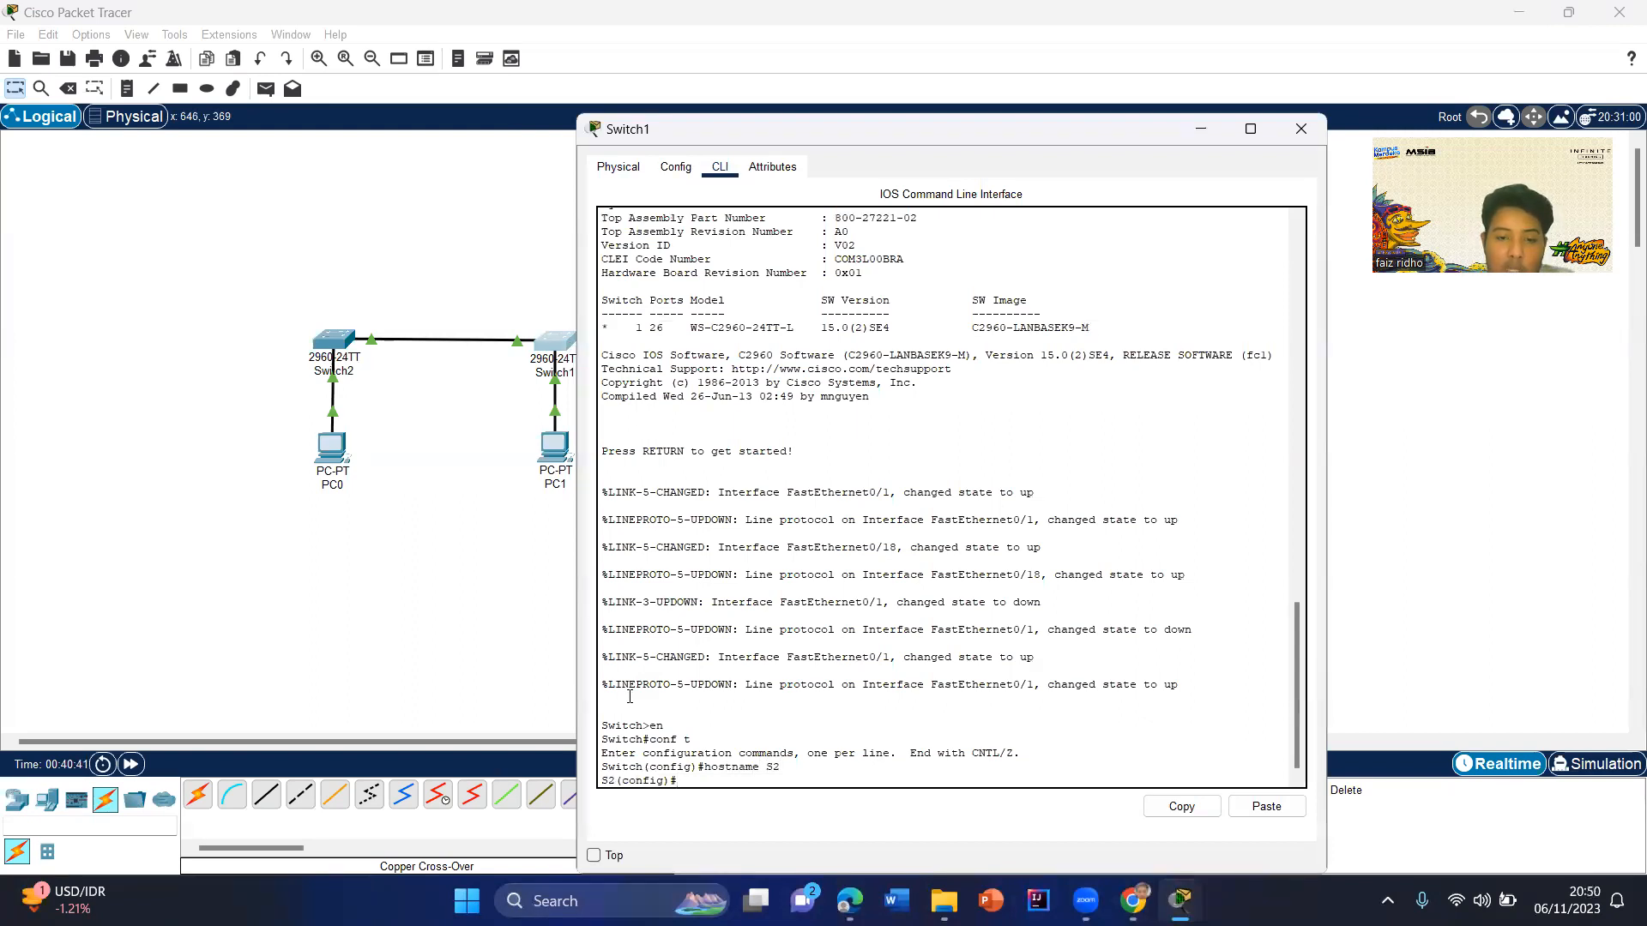
Try to disable domain lookup on S2 with the command no ip domainlookup
text(no ip d)
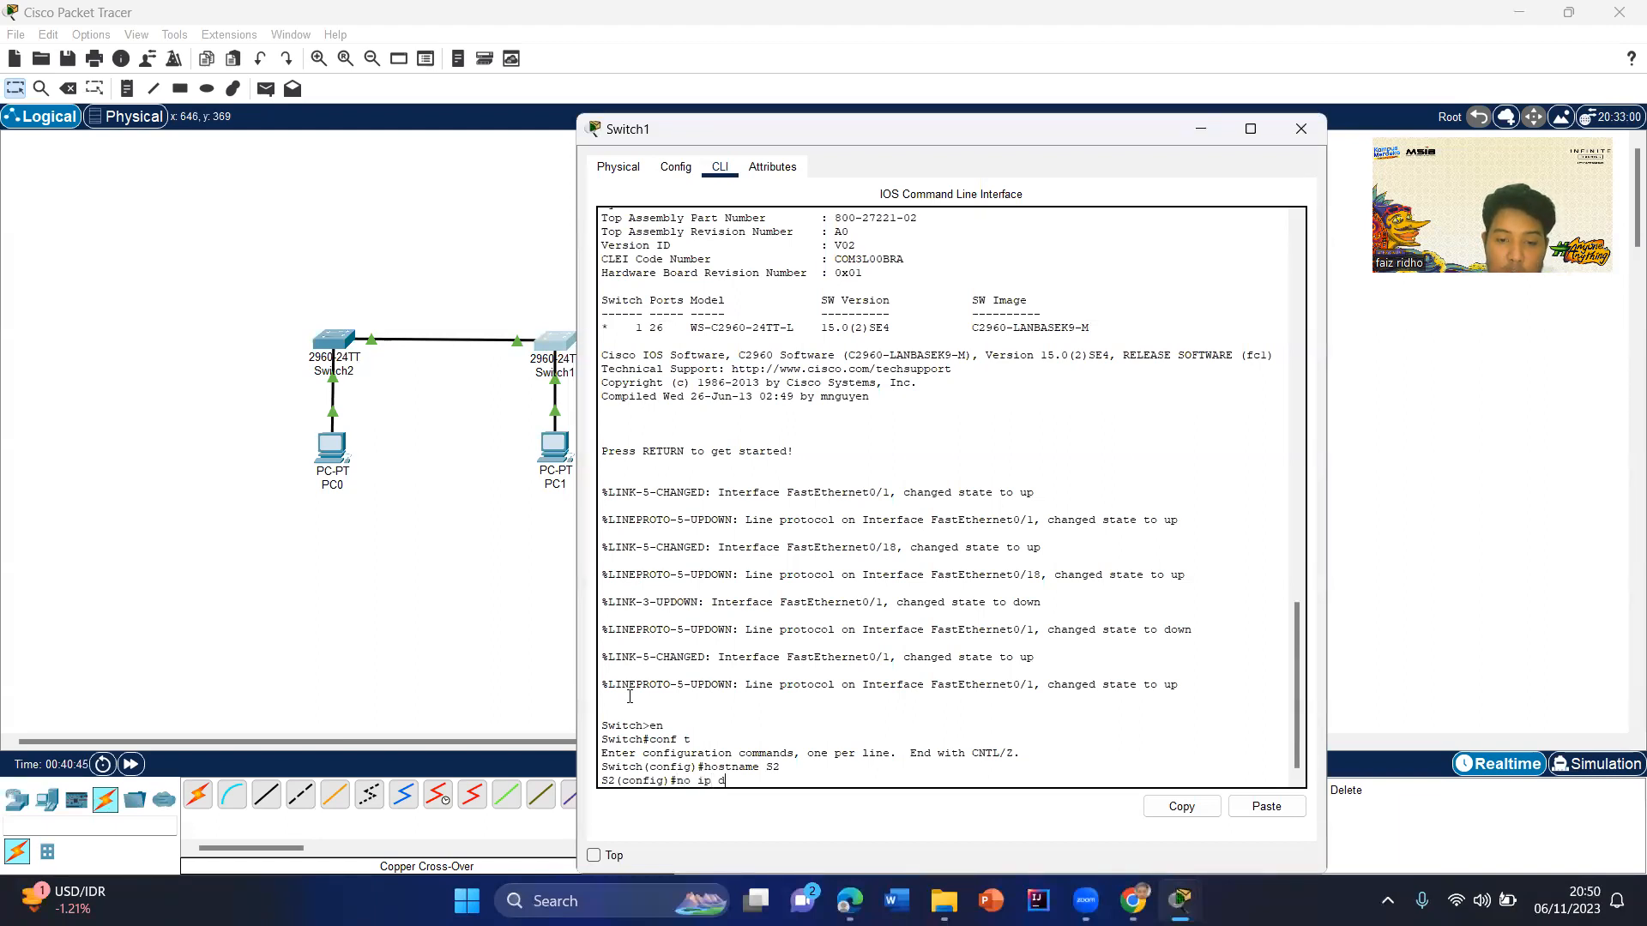
text(omainlookup)
key(Return)
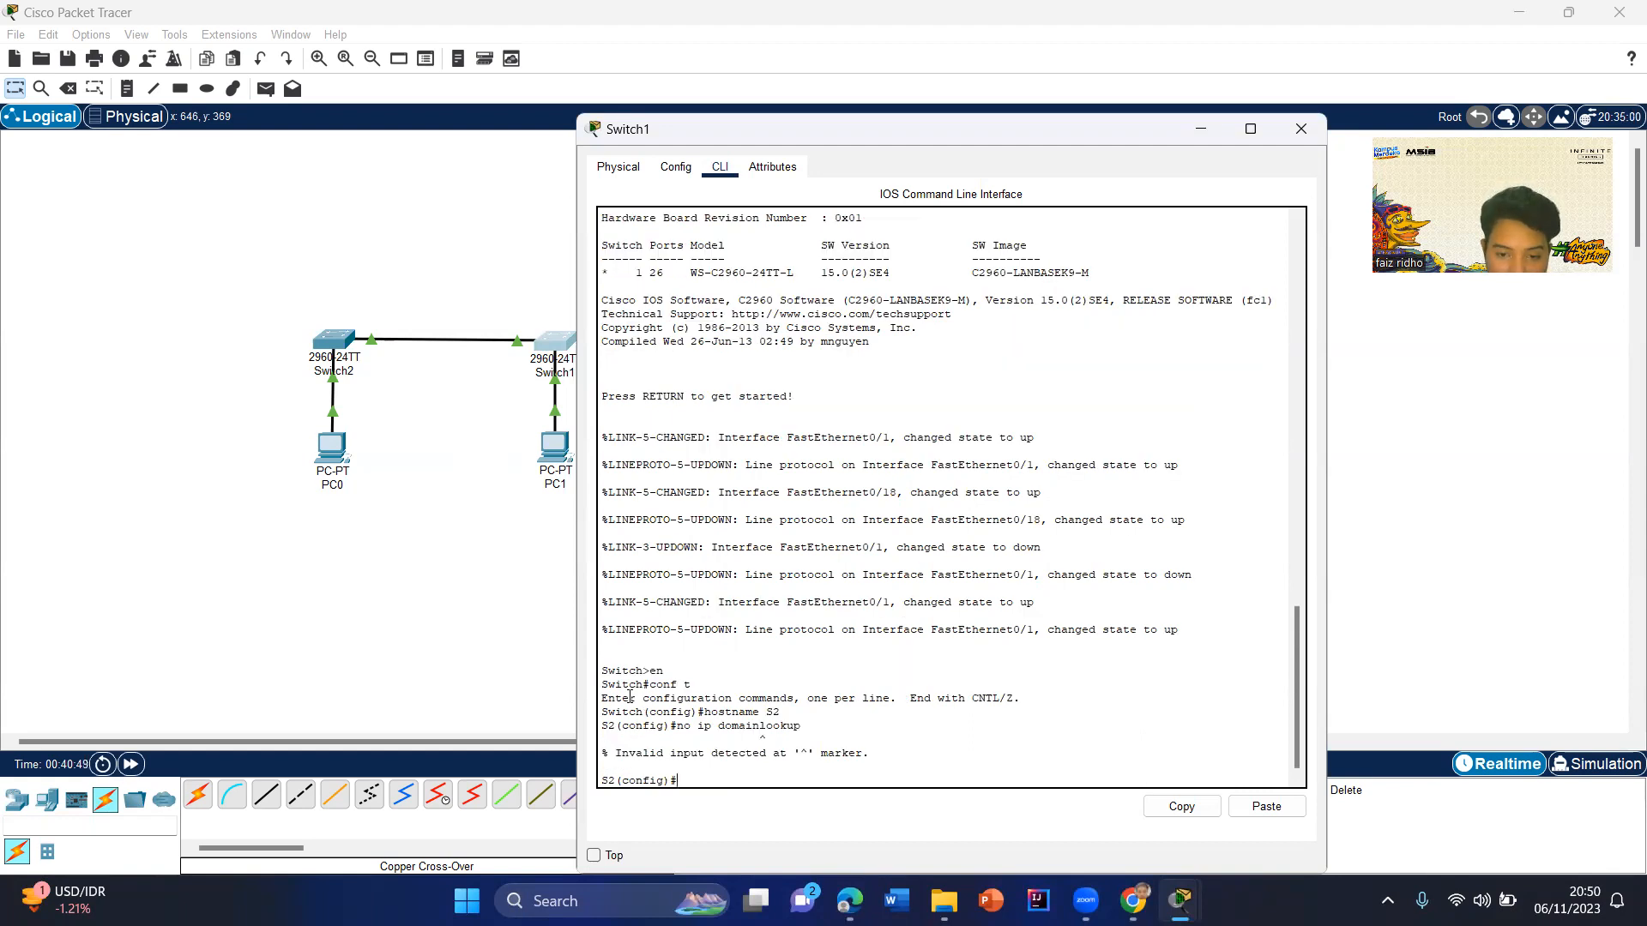
Start re-entering the domain lookup command on a fresh S2 configuration prompt, trimming it back to "no ipdo"
key(Return)
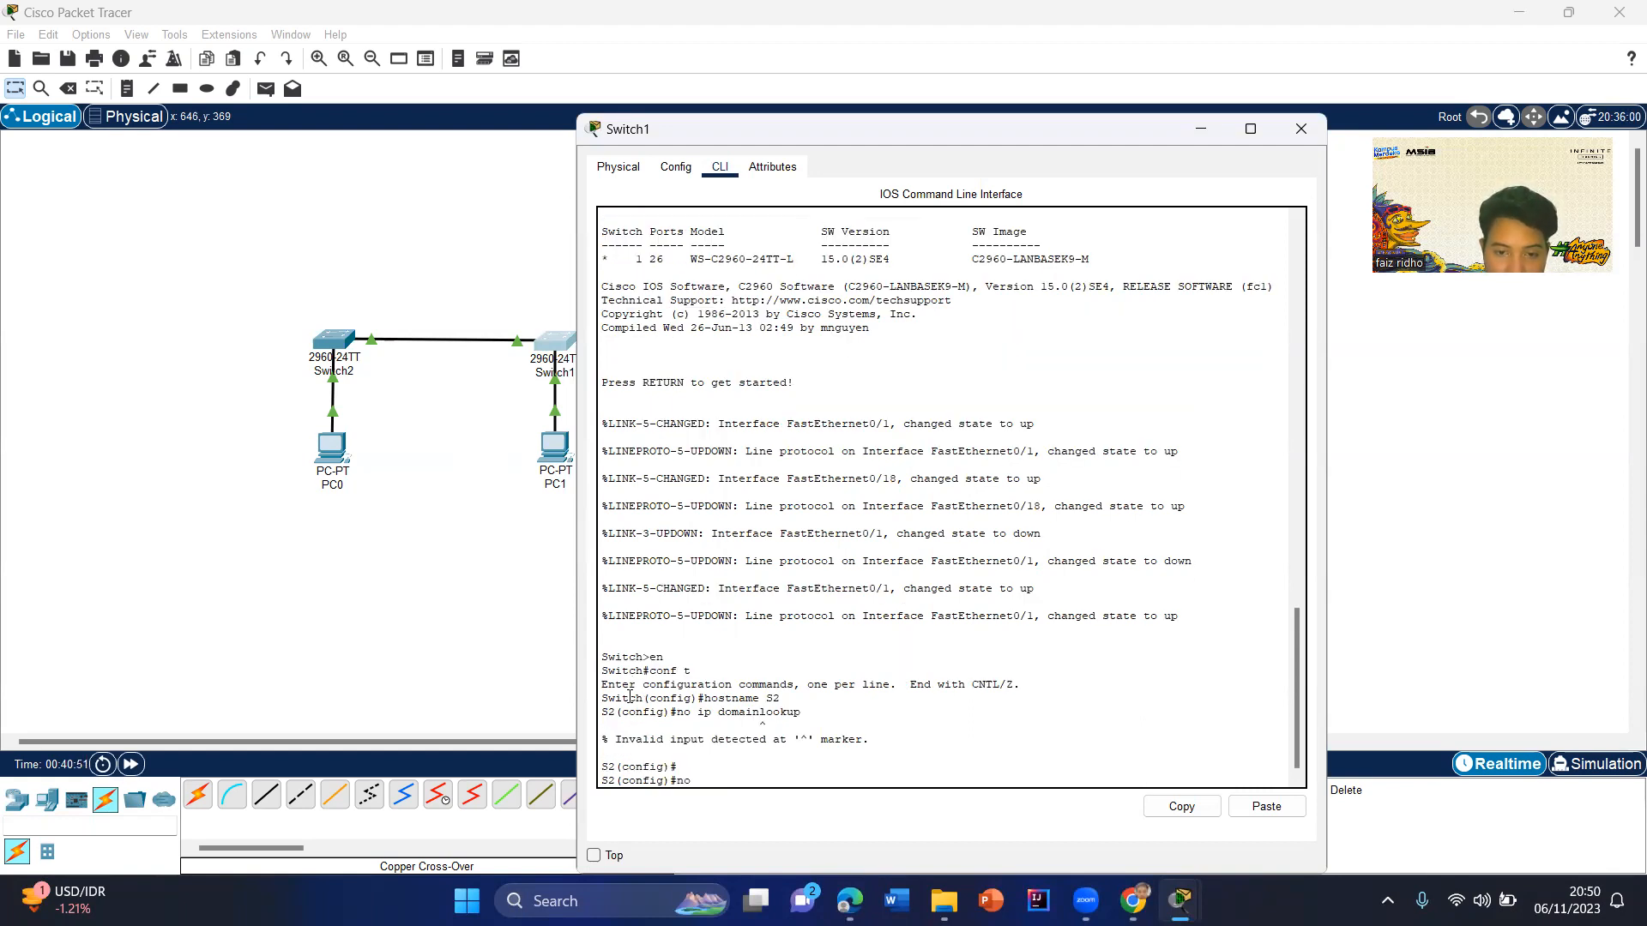
text(no ipdomain)
key(BackSpace)
key(BackSpace)
key(BackSpace)
key(BackSpace)
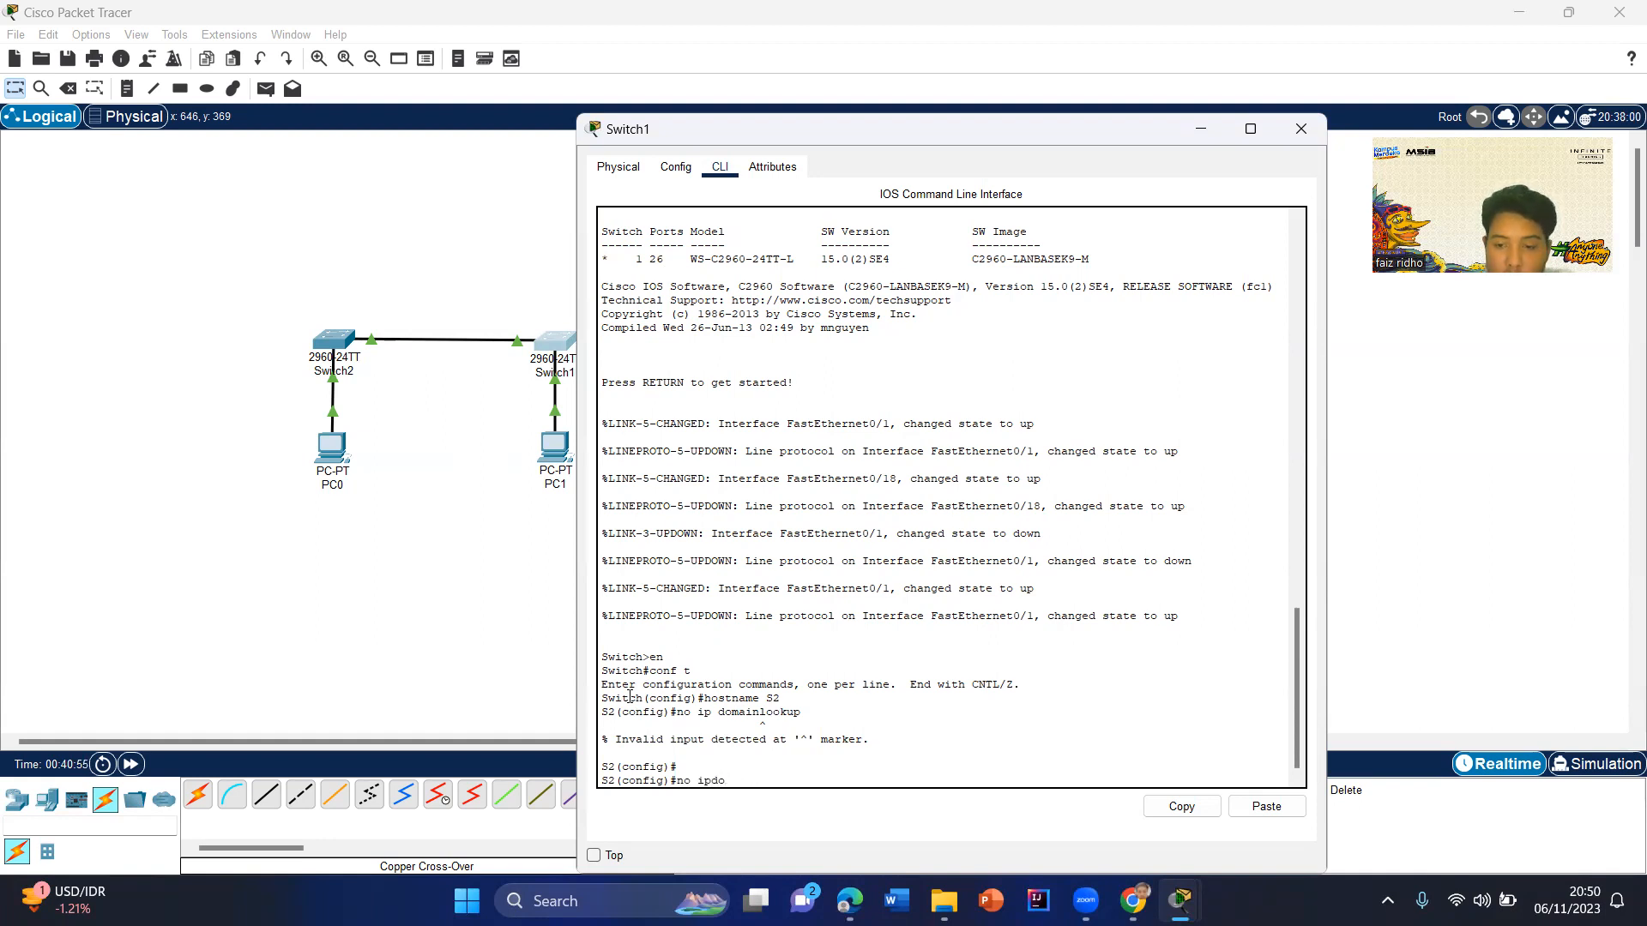
Bring Switch2's command history into view and check how its domain lookup command was written
mouse_move(944, 902)
mouse_move(1179, 900)
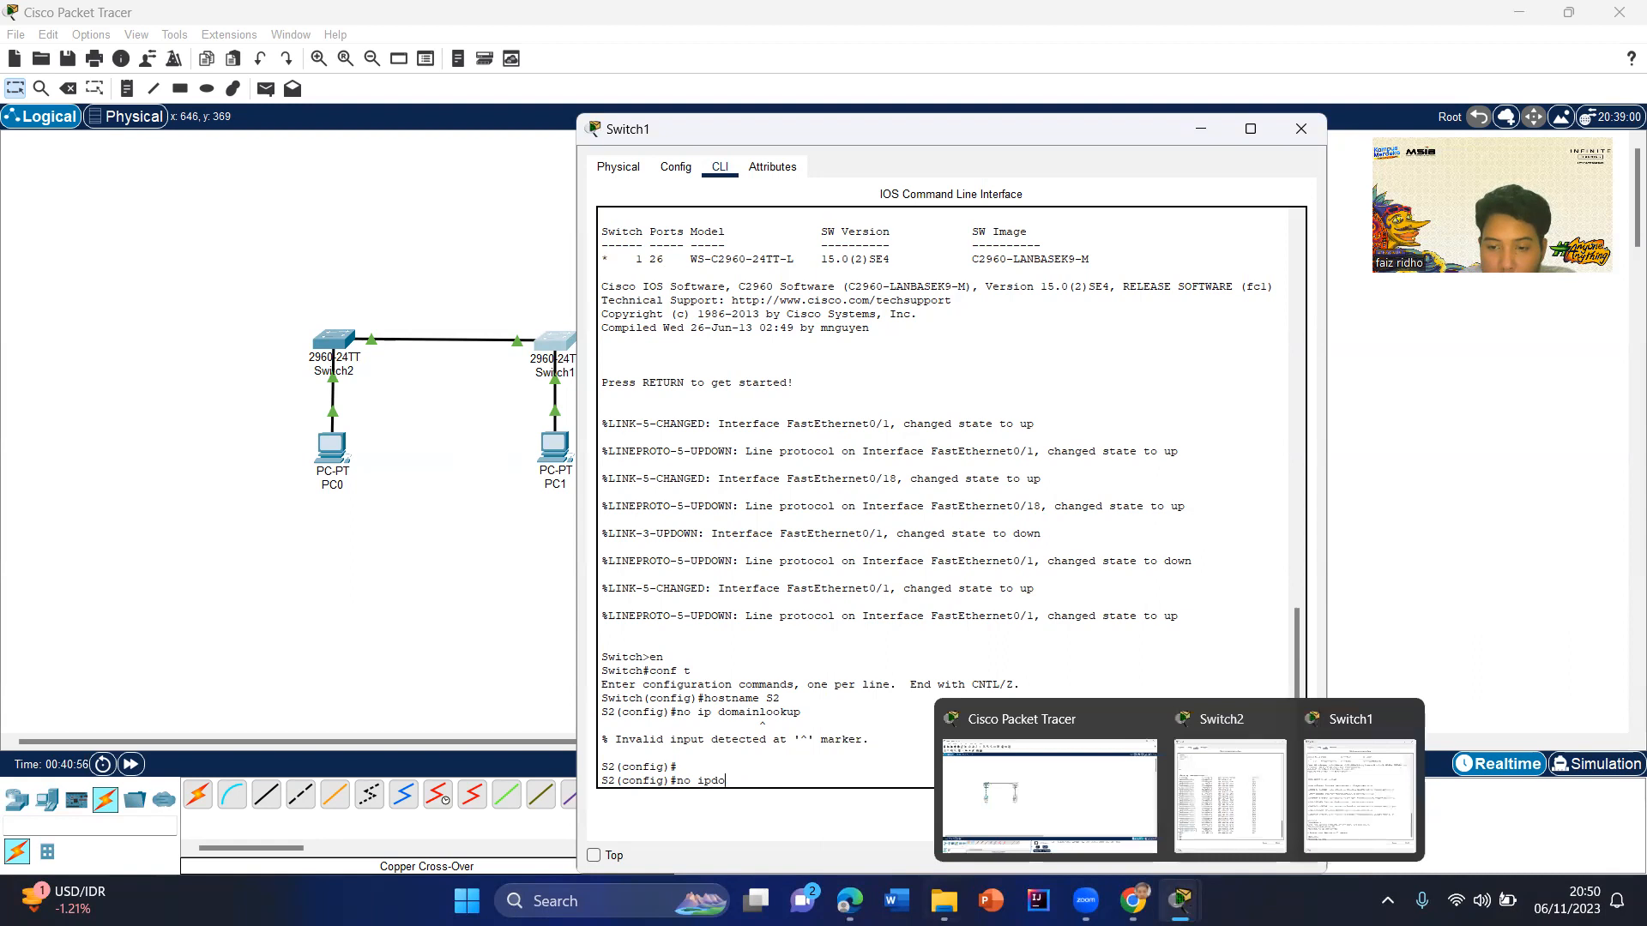
click(1235, 802)
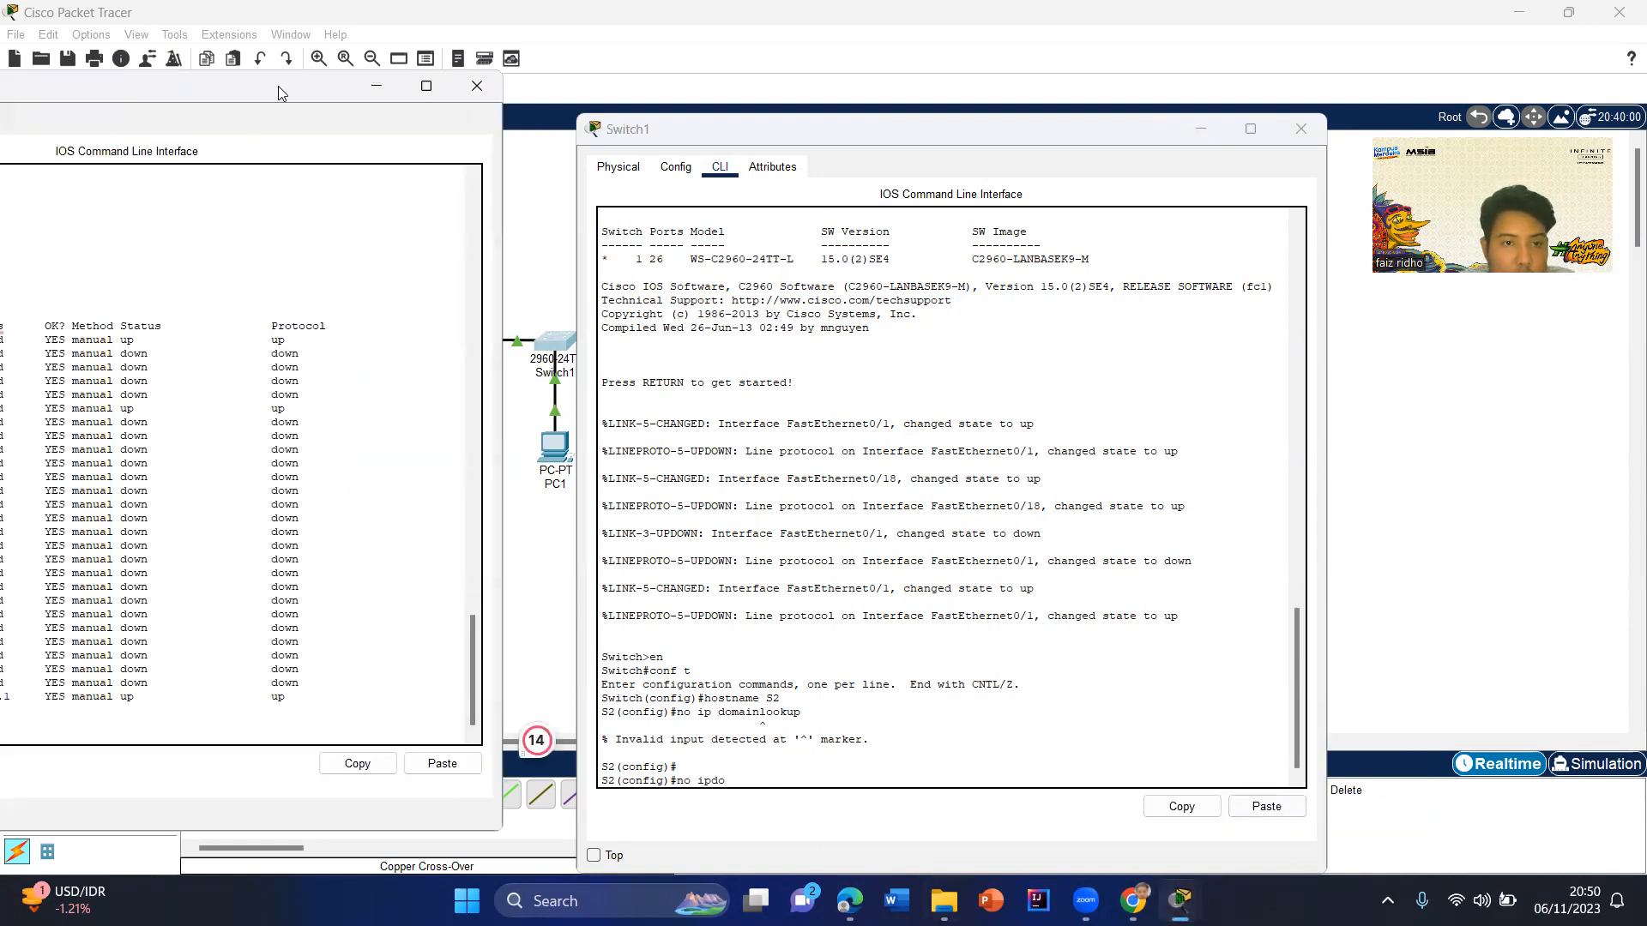
drag(278, 86, 616, 88)
scroll(353, 356, up, 15)
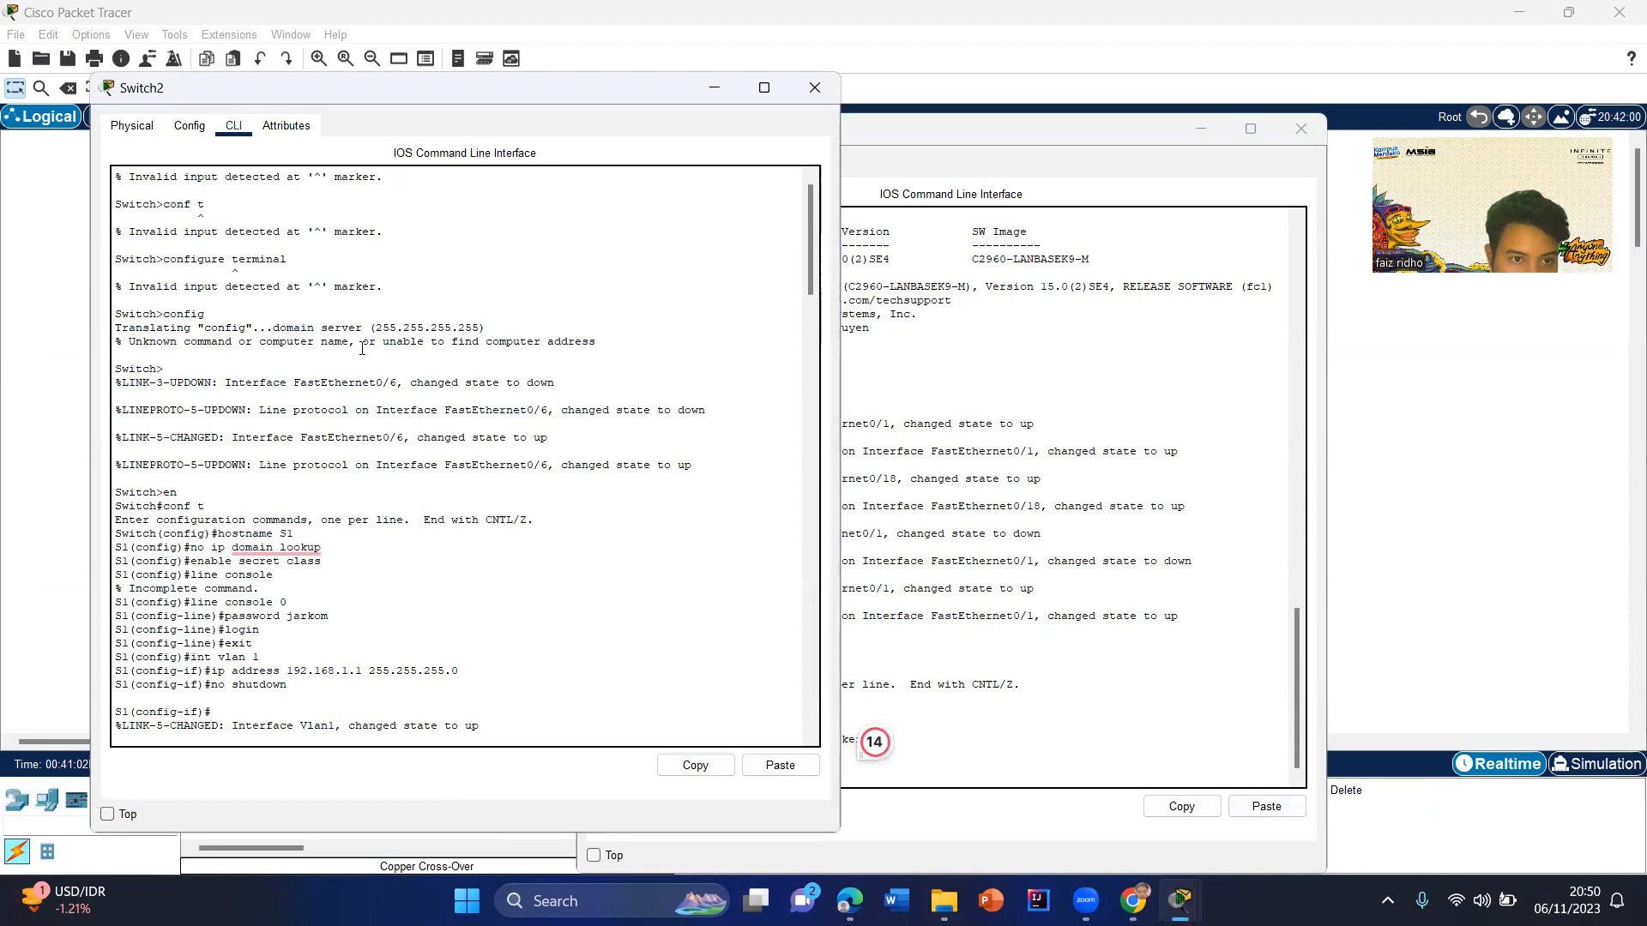
scroll(338, 367, down, 3)
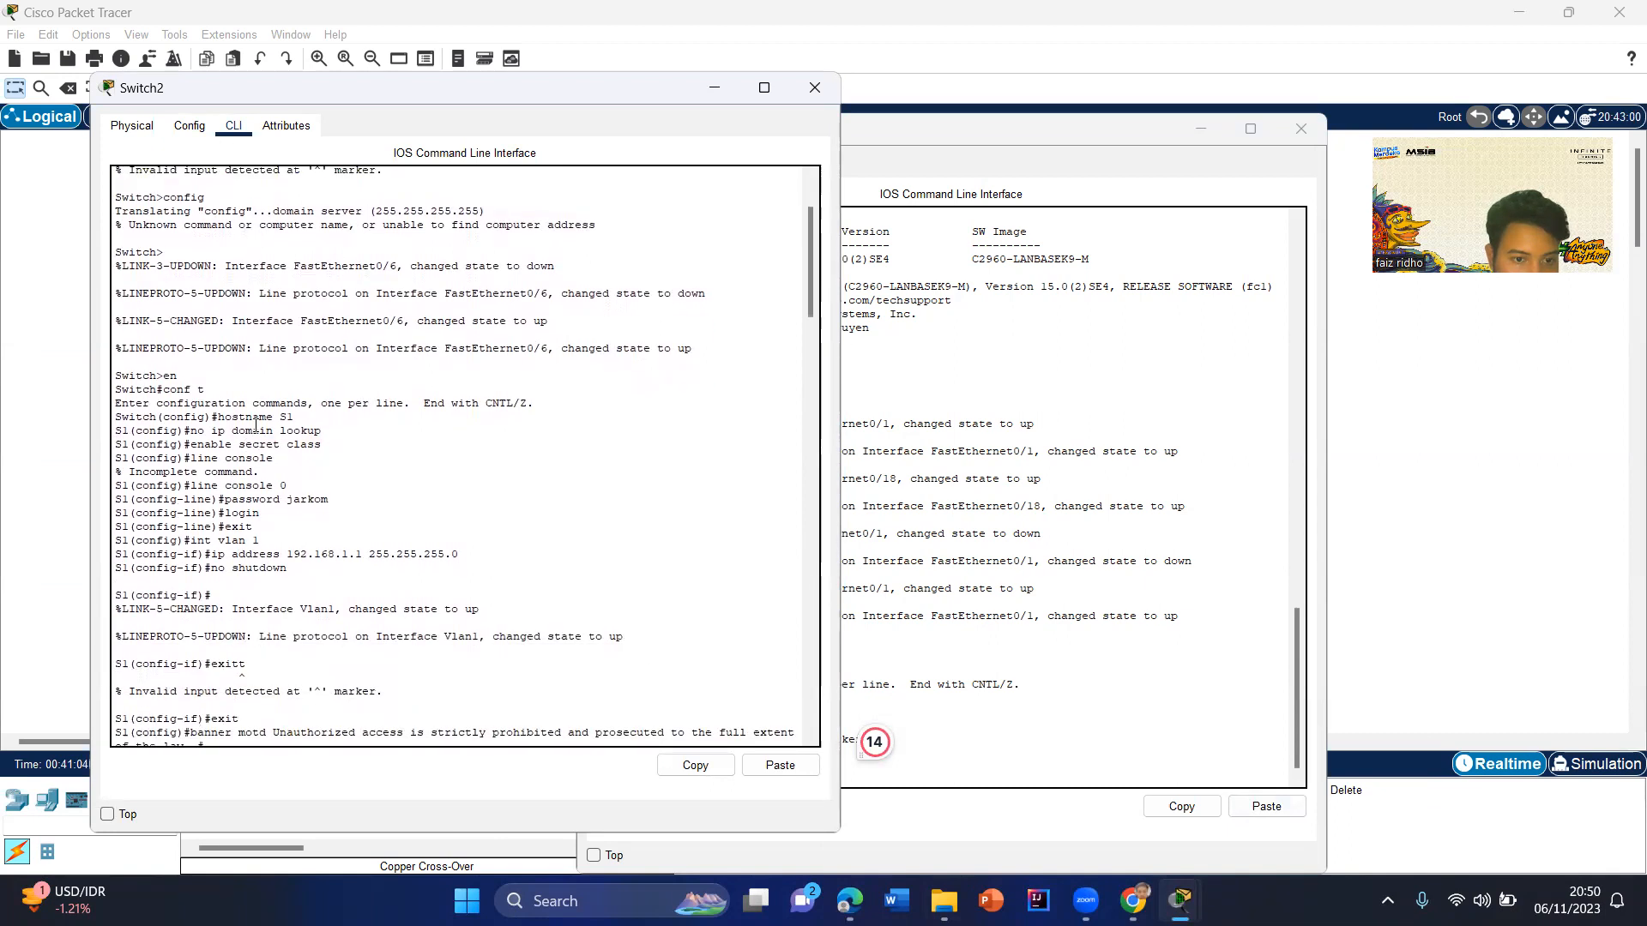
Return to Switch1's command line and try no ip domainlookup once more on S2
click(1004, 713)
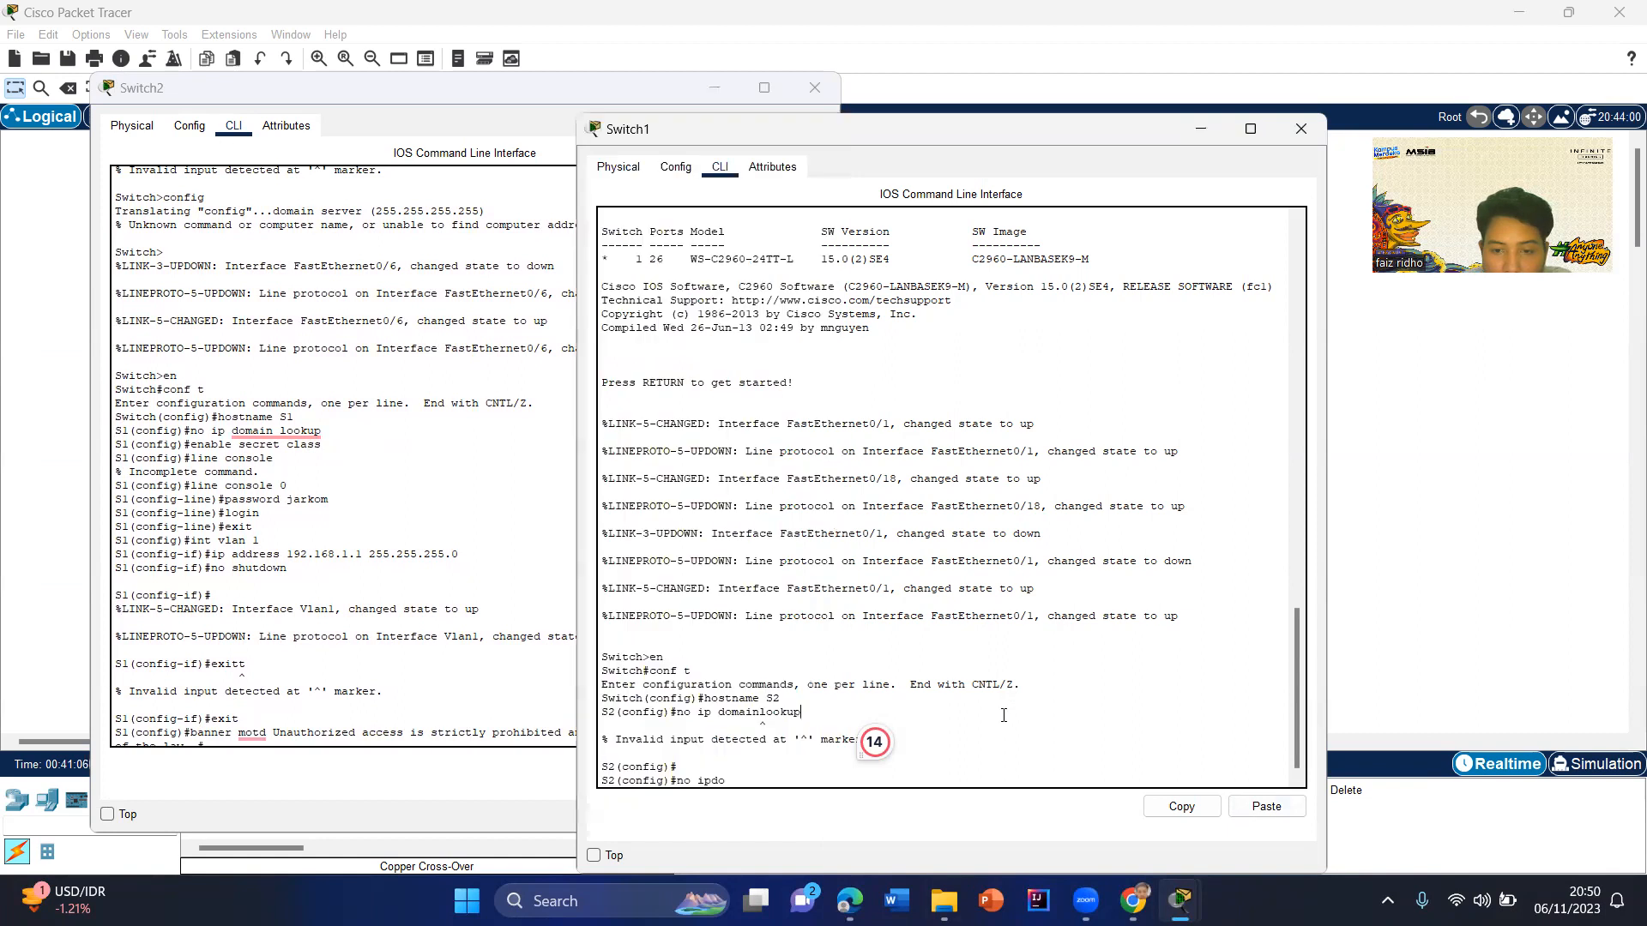
key(BackSpace)
text(domain)
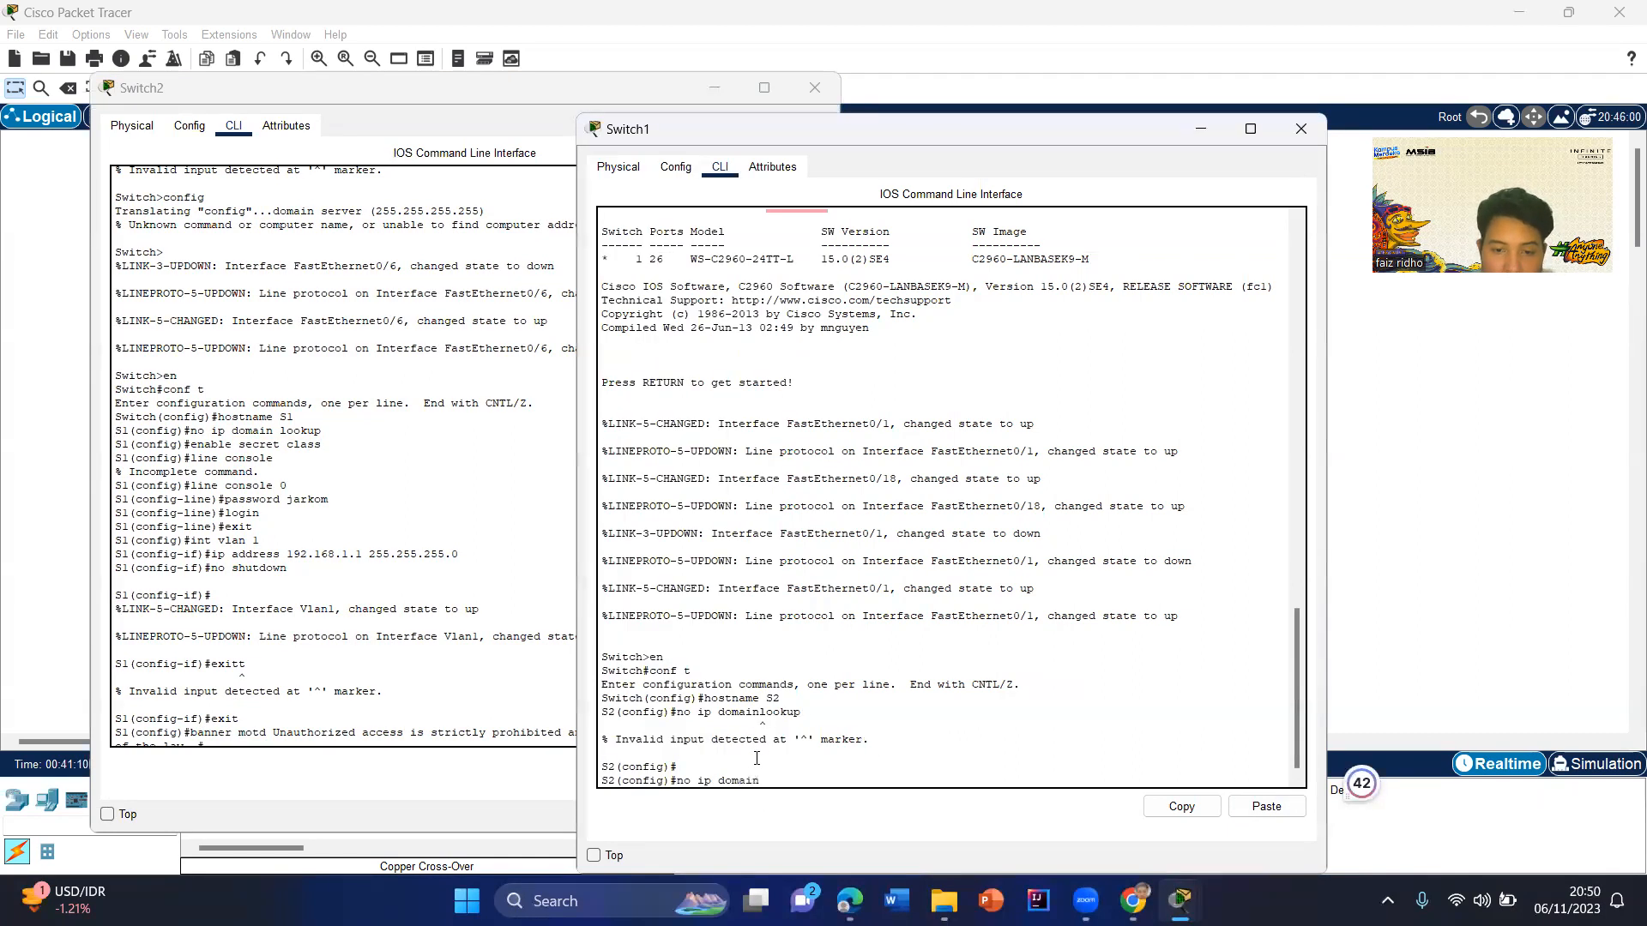
text(lookup)
key(Return)
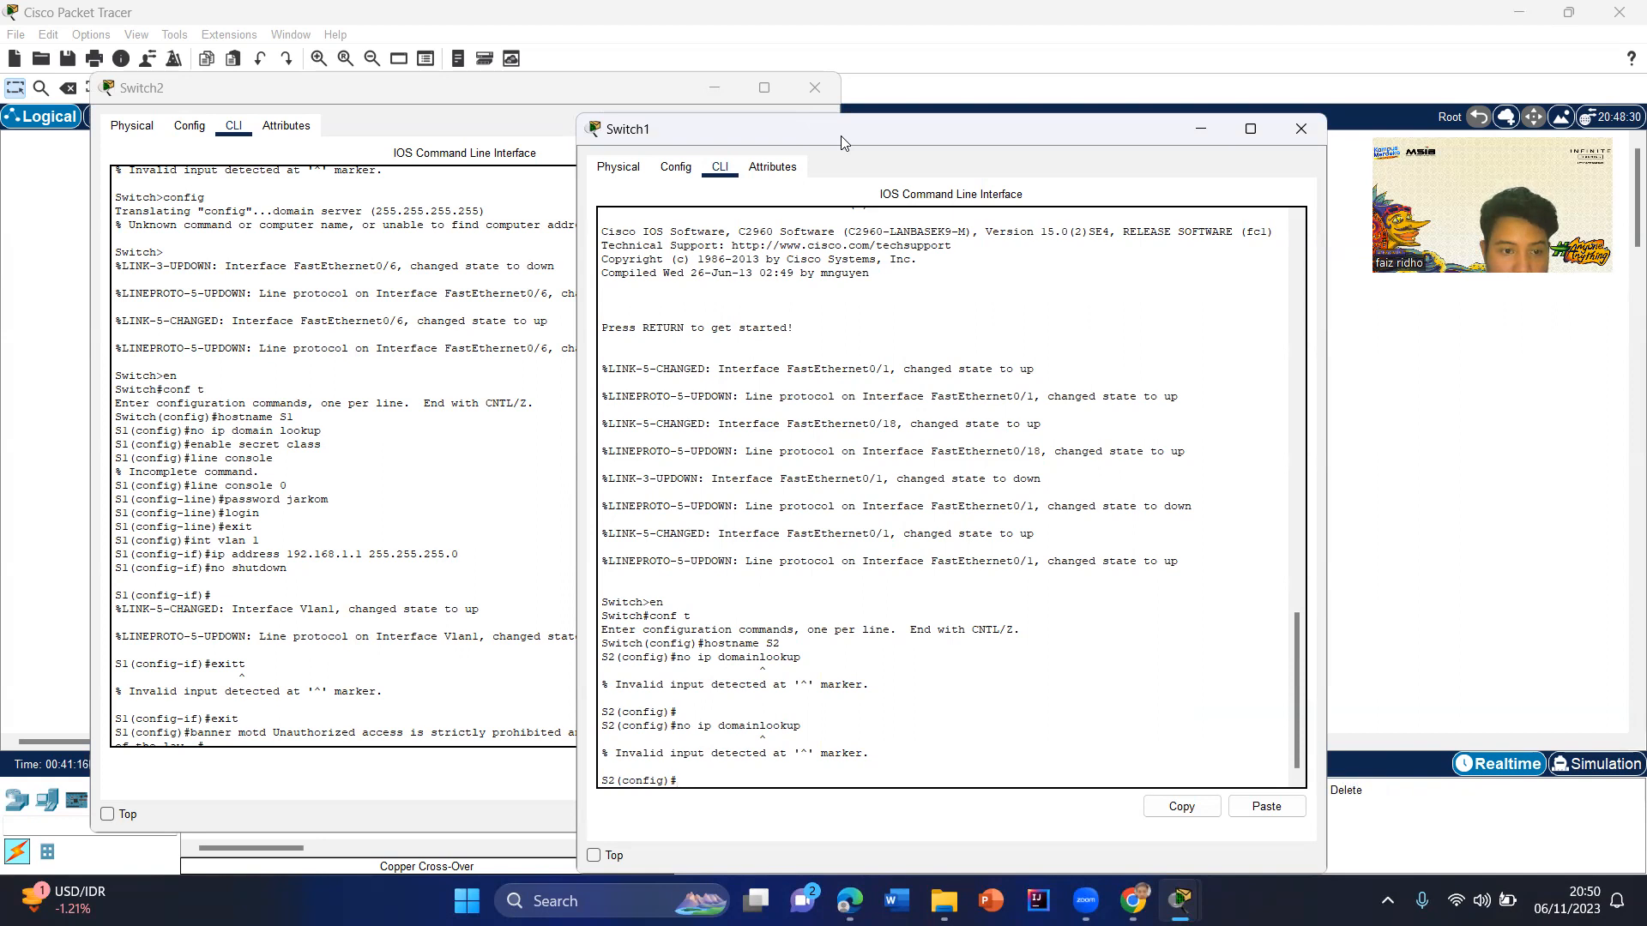
Place Switch1's window beside Switch2's and disable domain lookup on S2 with the command no ip domain lookup
drag(842, 144, 1122, 121)
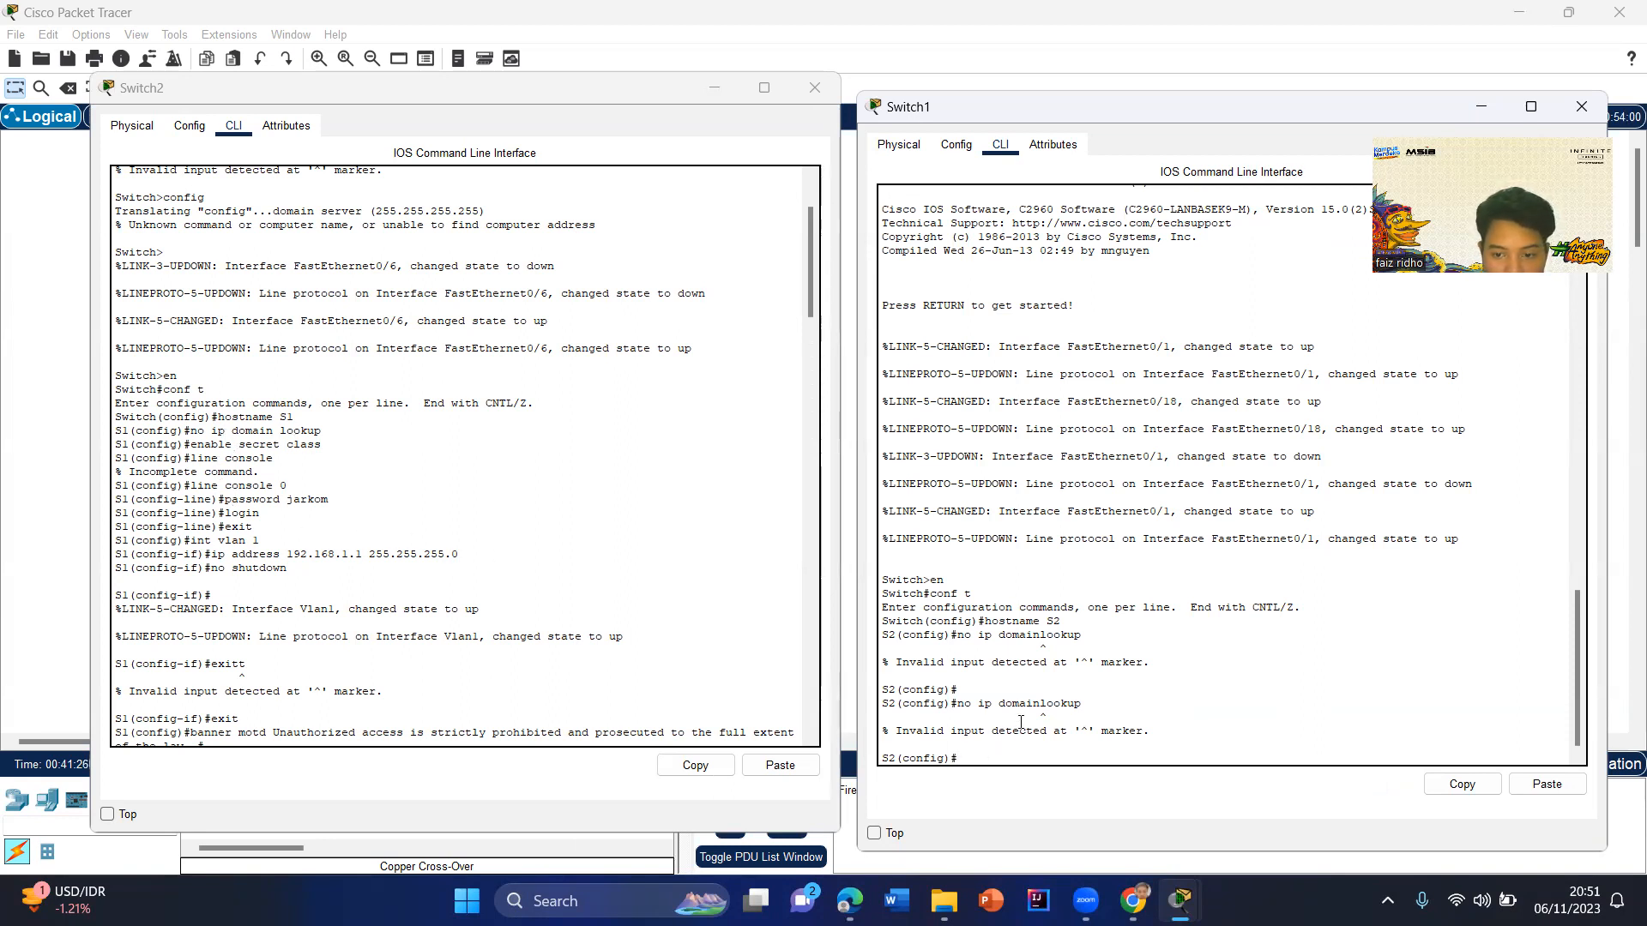
text(no ip domain)
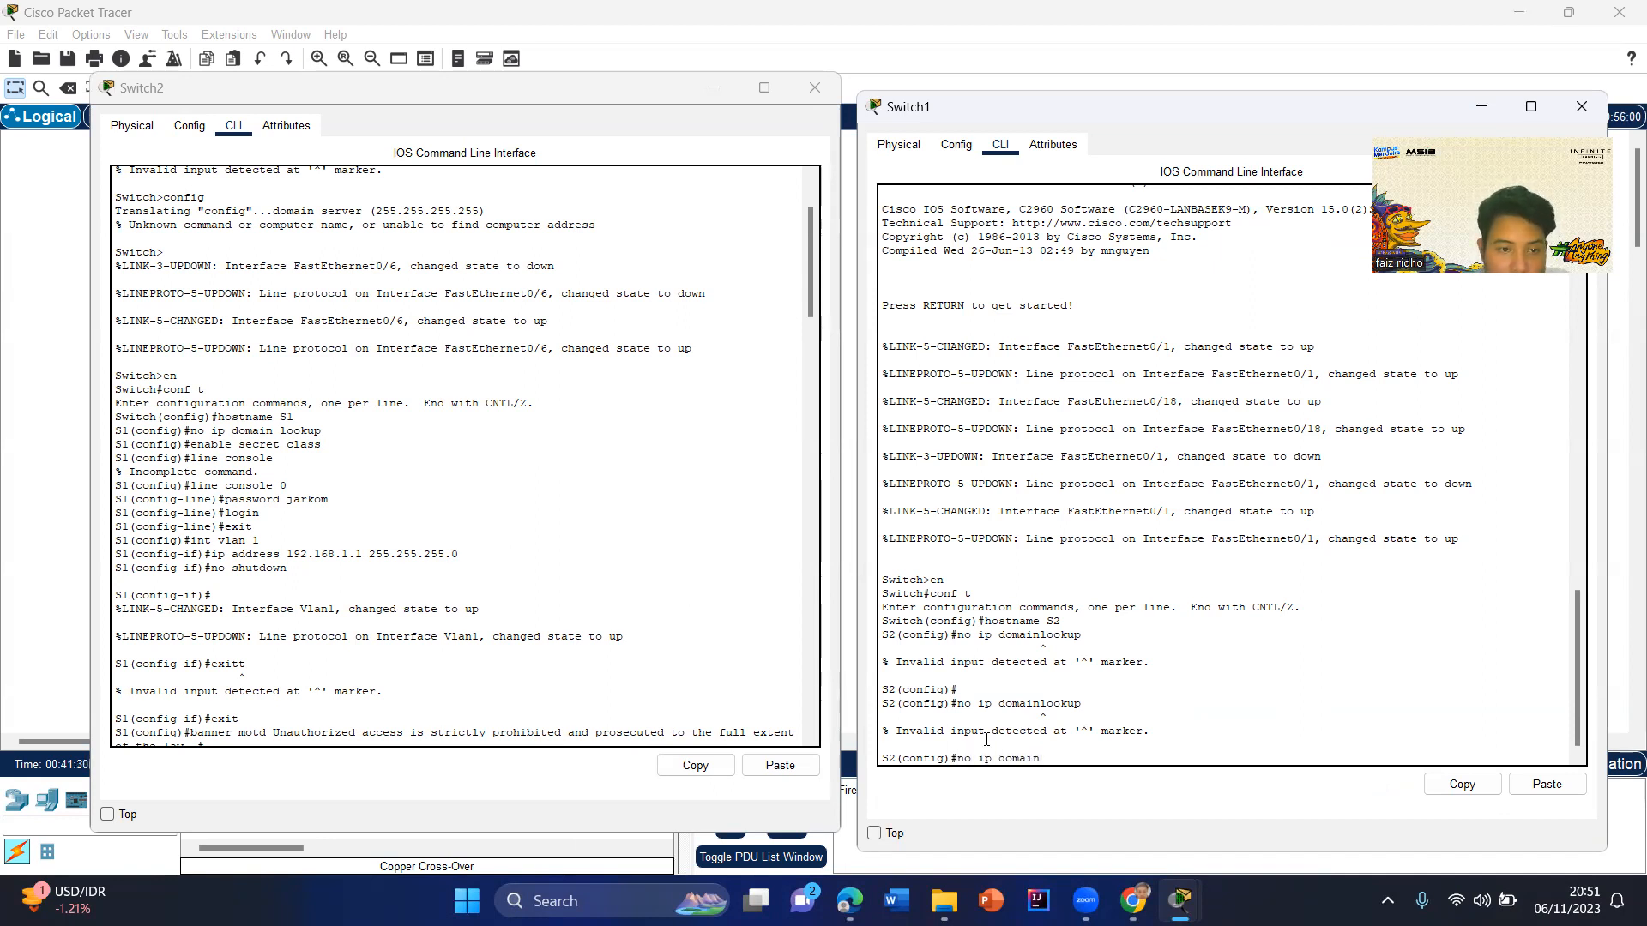
text( looki)
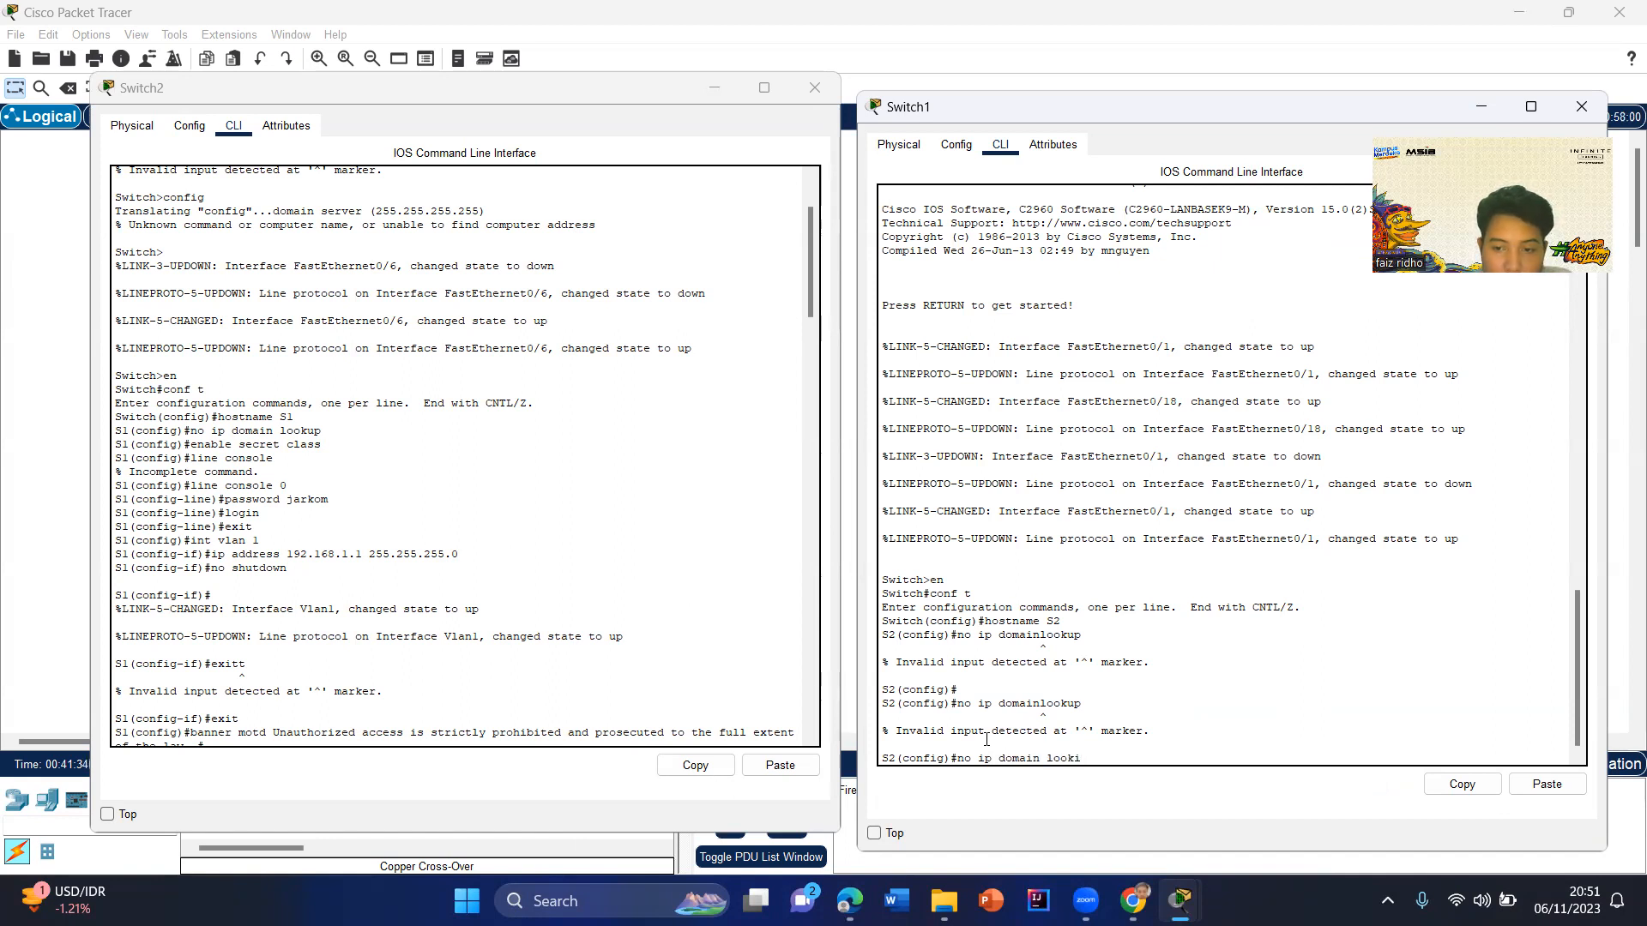
key(BackSpace)
text(up)
key(Return)
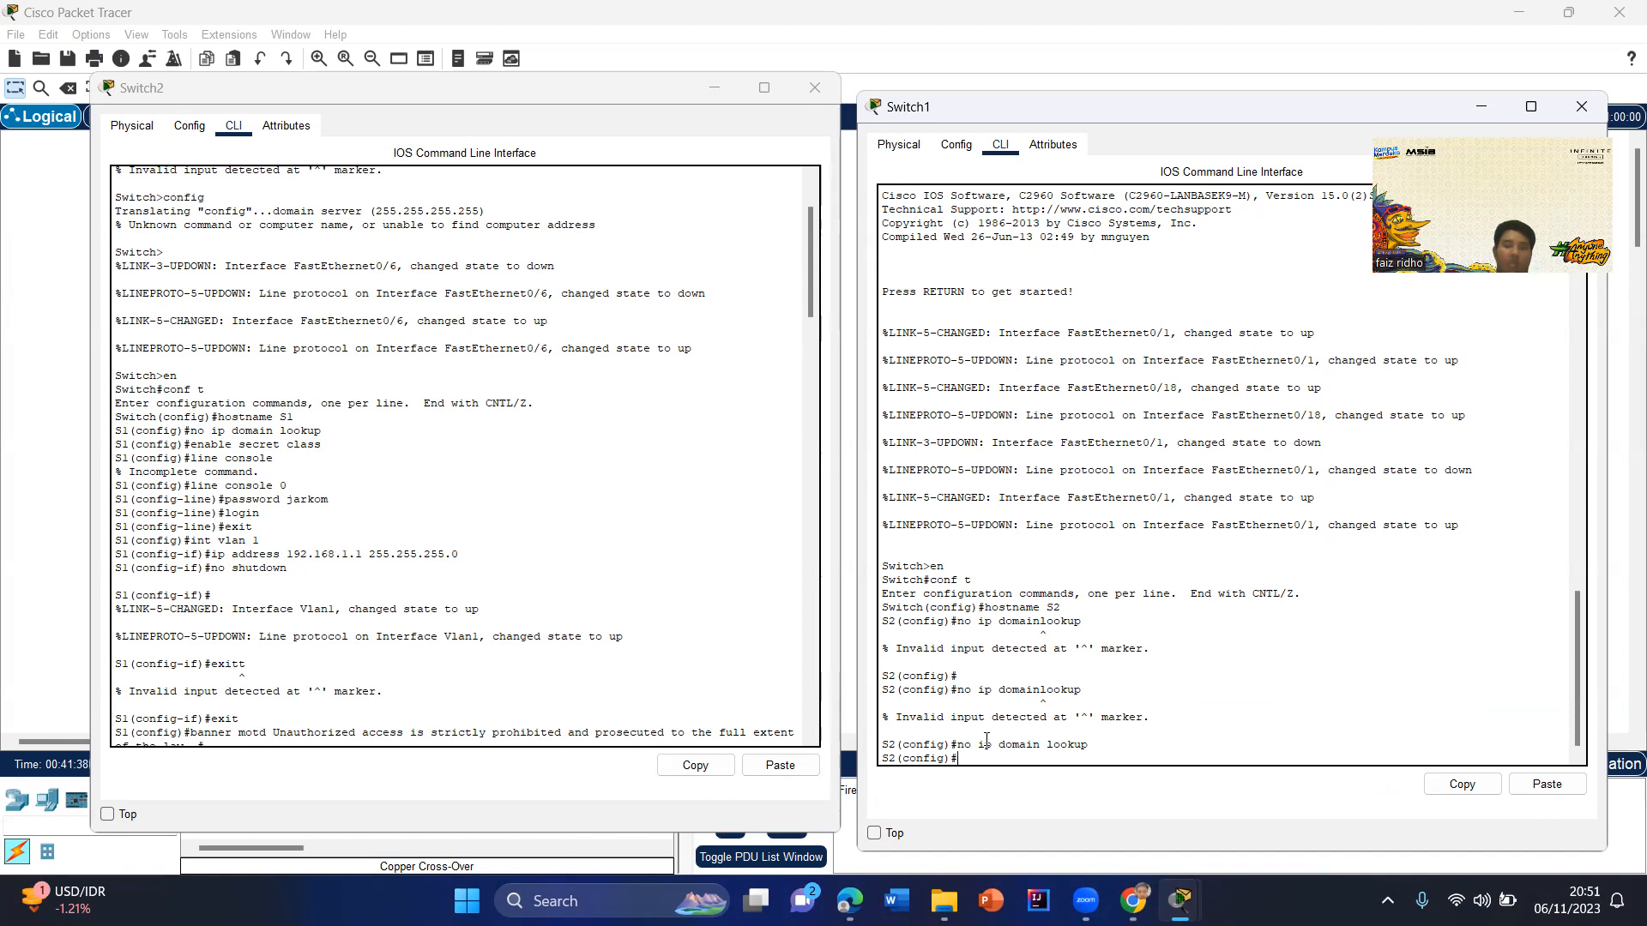
Try to set S2's privileged mode password with the command spelled enable secrat
text(enable)
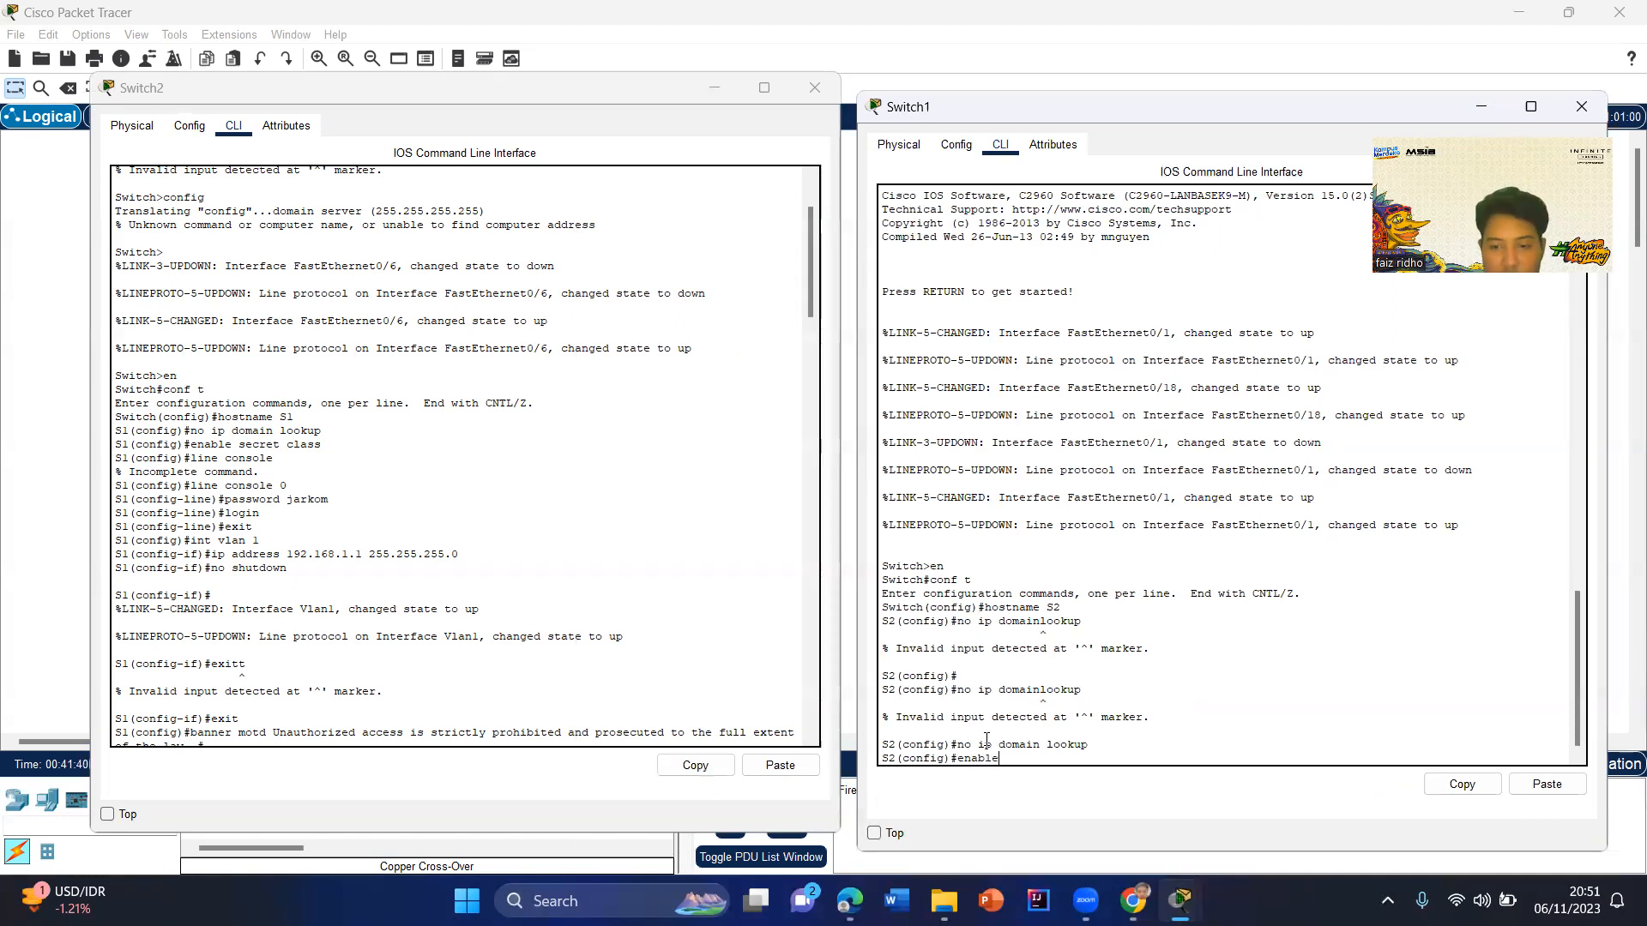
text( secrat class)
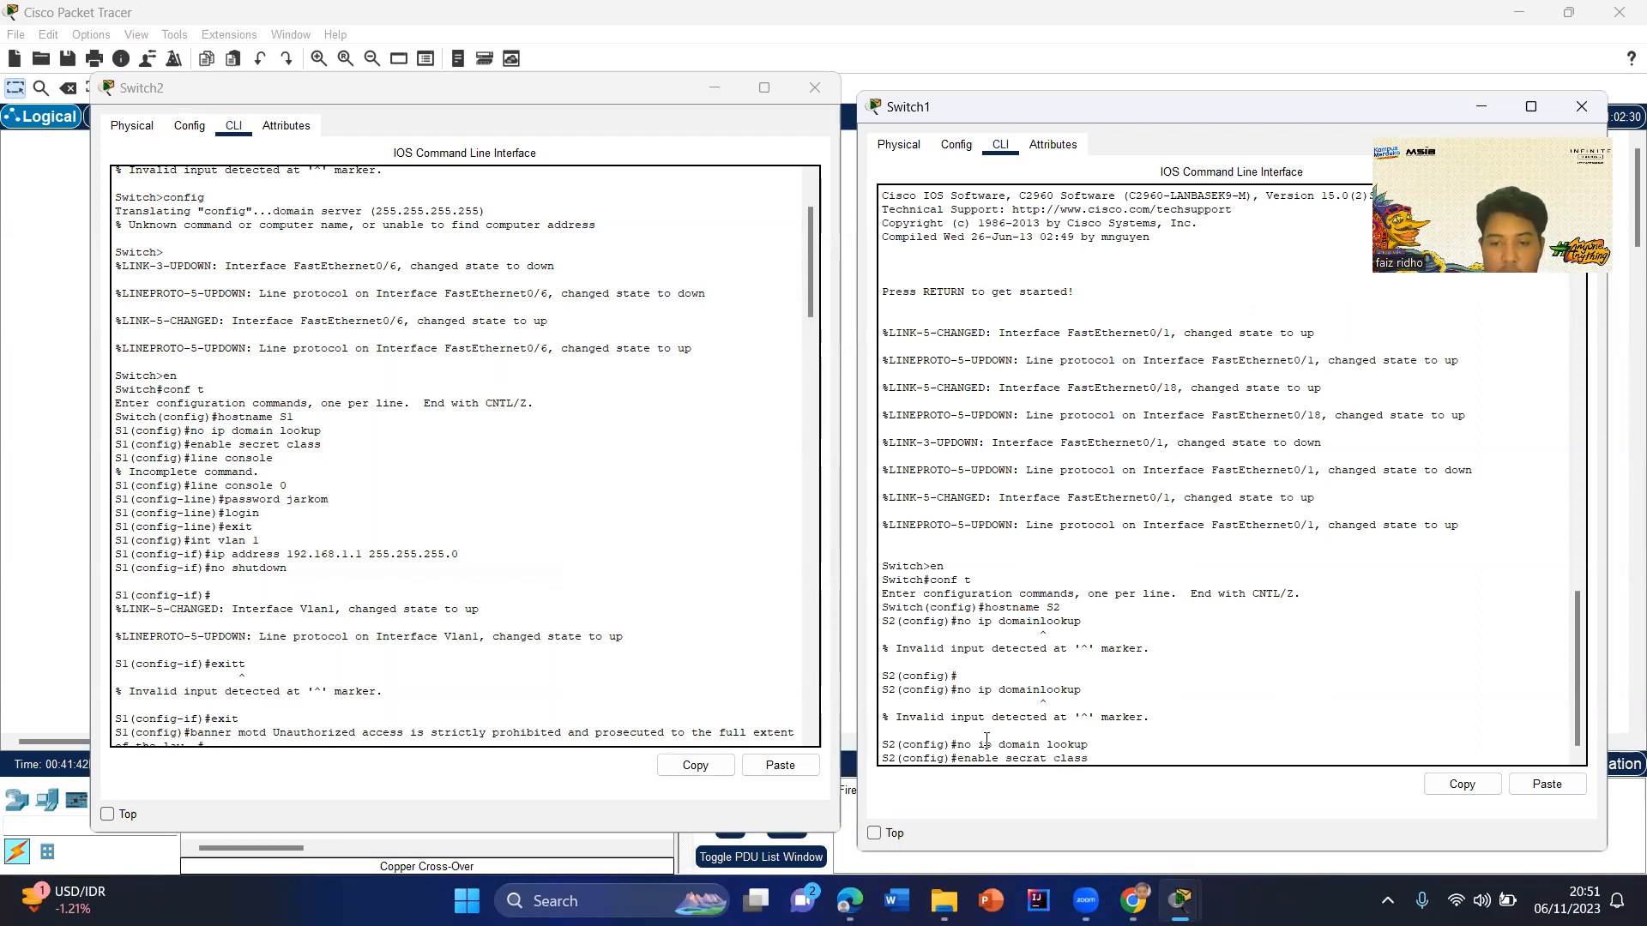
key(Return)
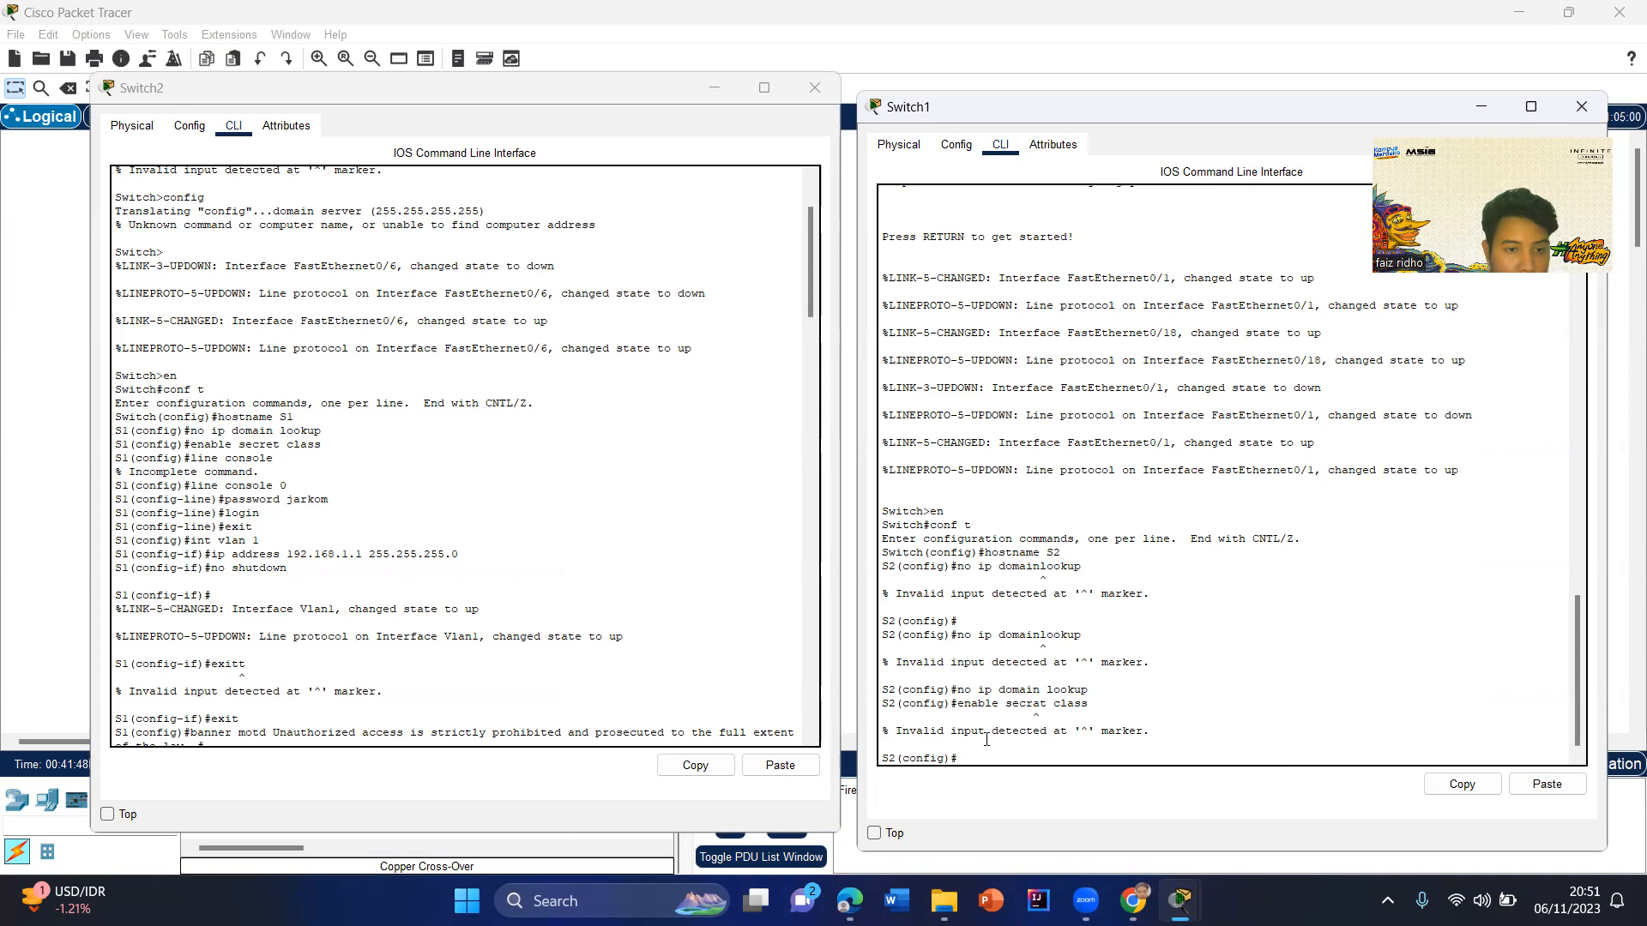
Set the encrypted privileged mode password on S2 with the enable secret command
text(en)
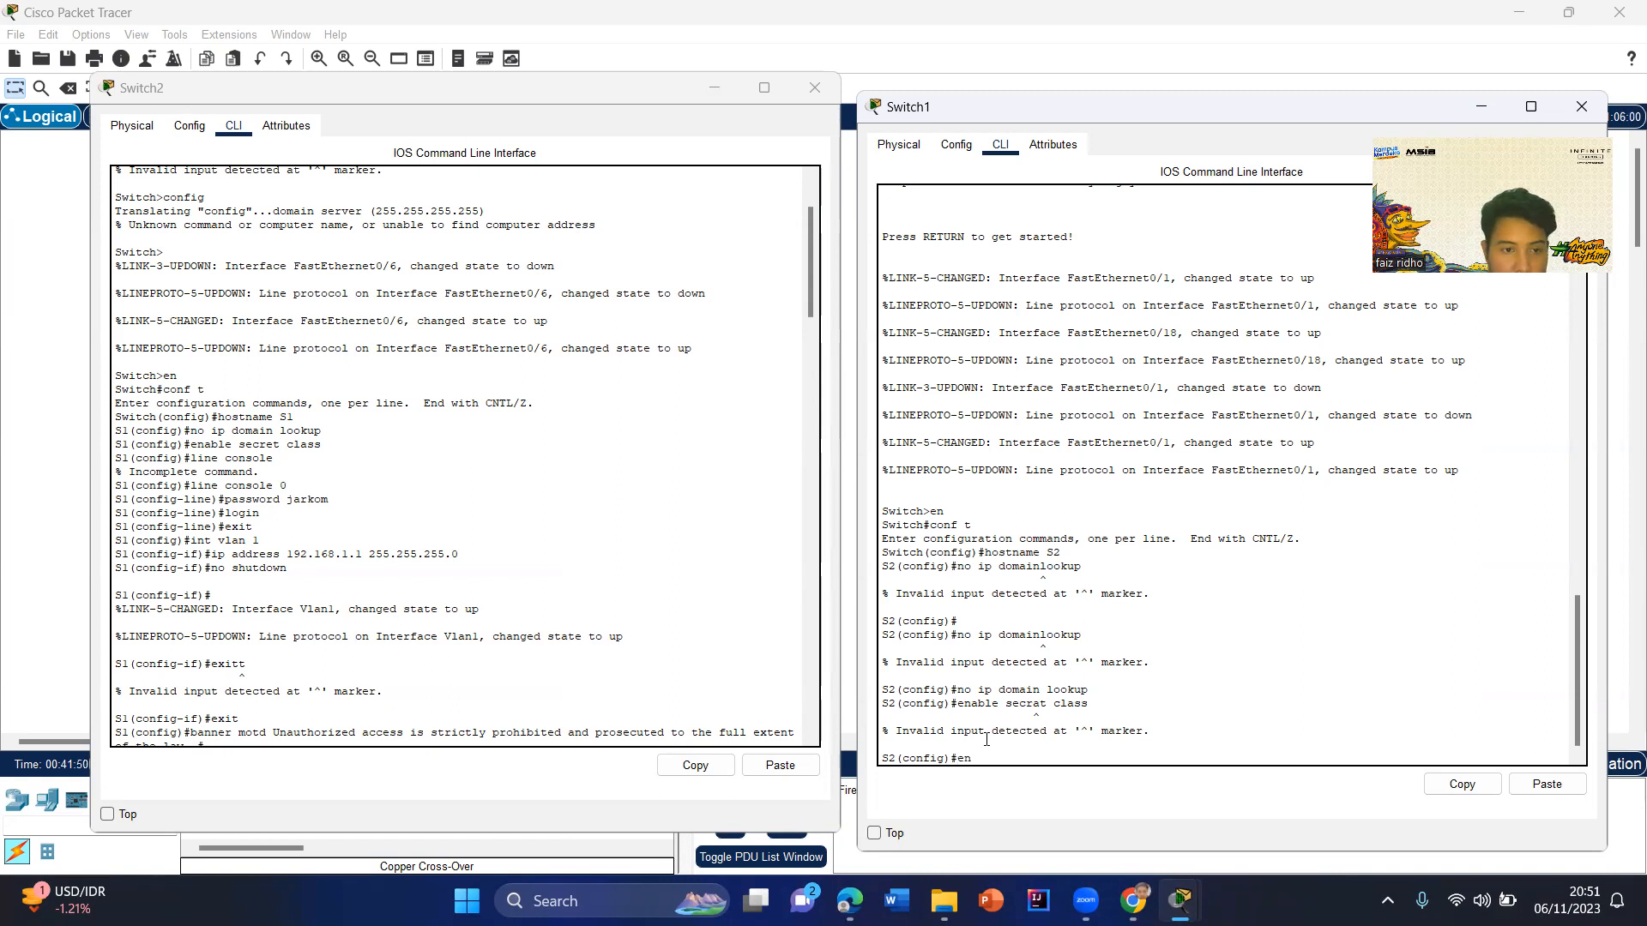
text(able secre)
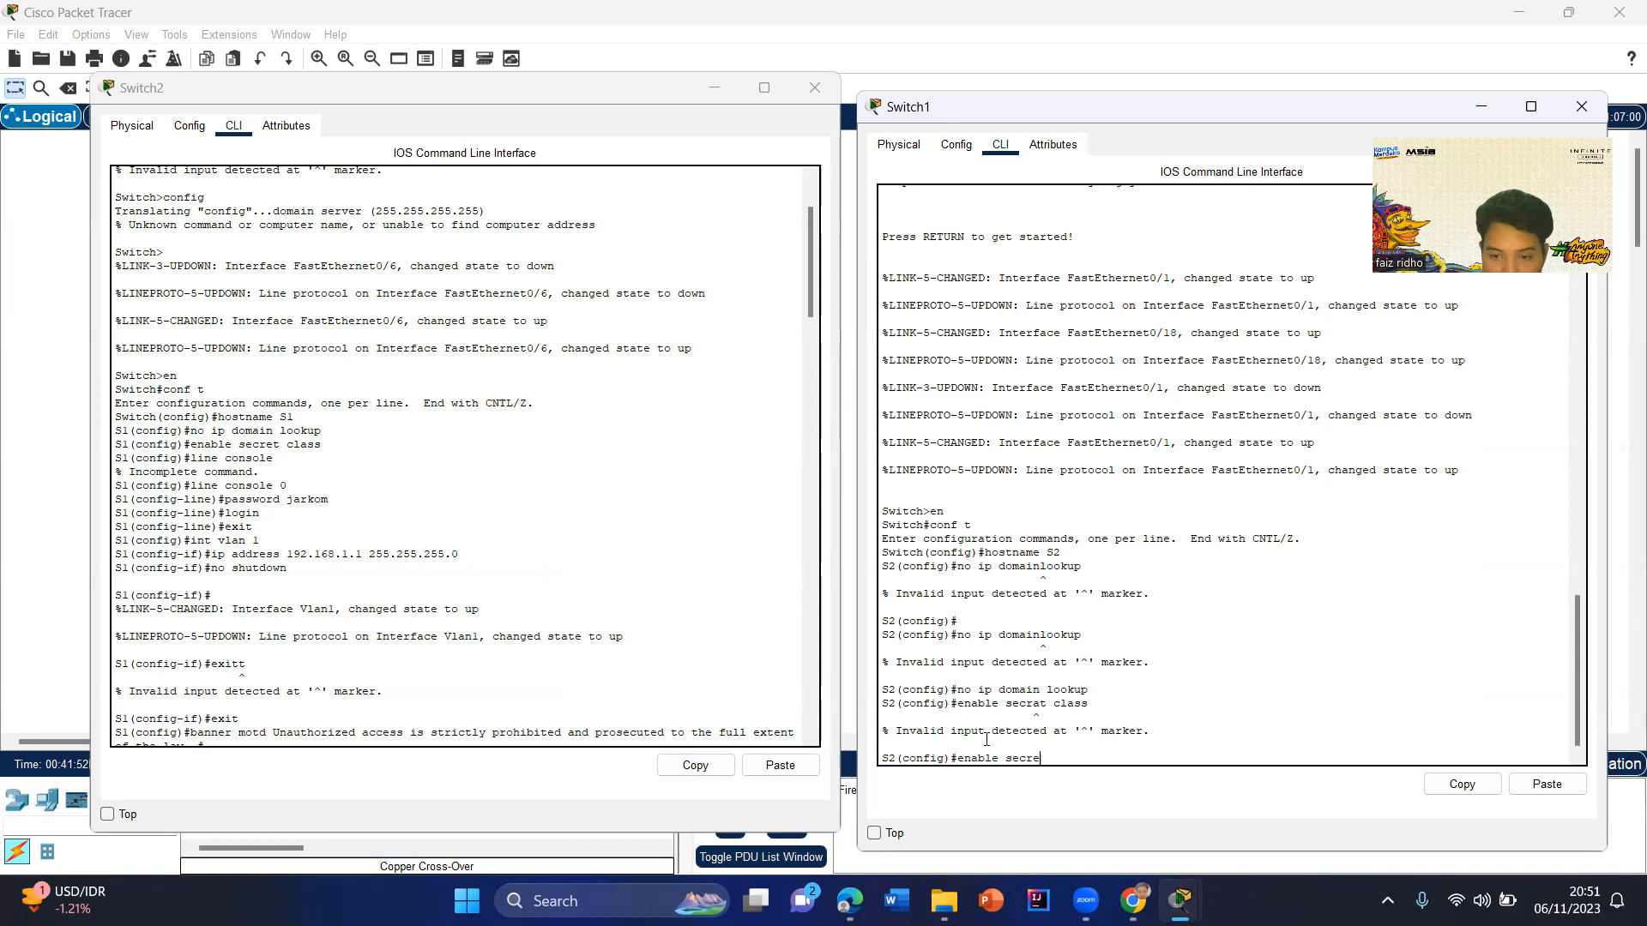
text(t clas)
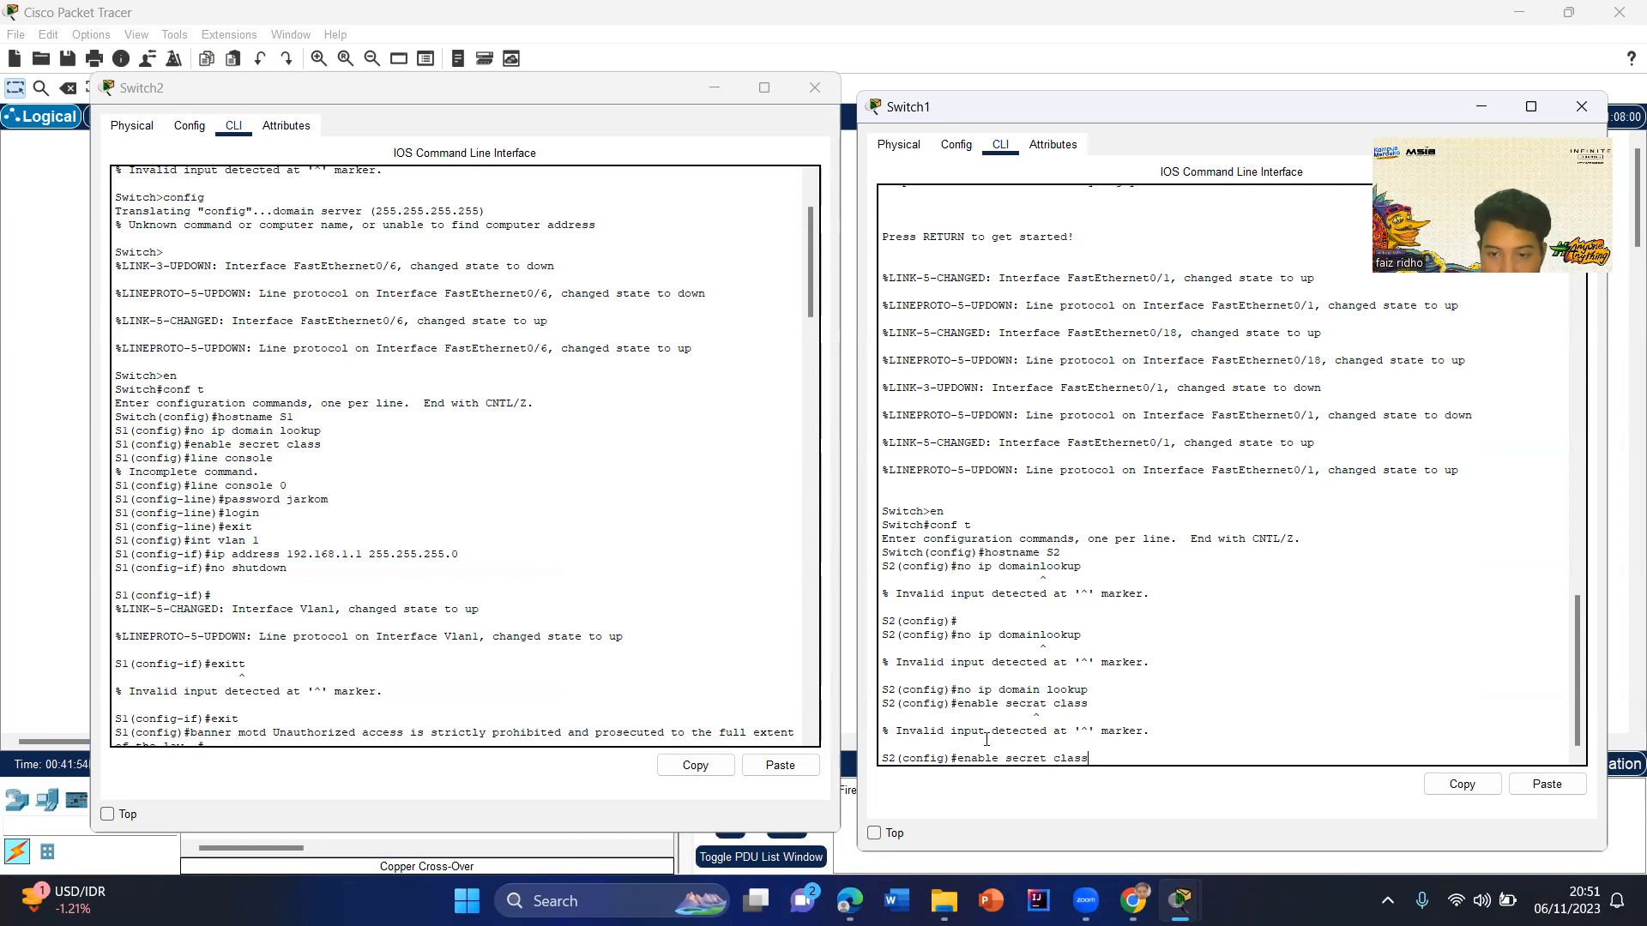
text(s)
key(Return)
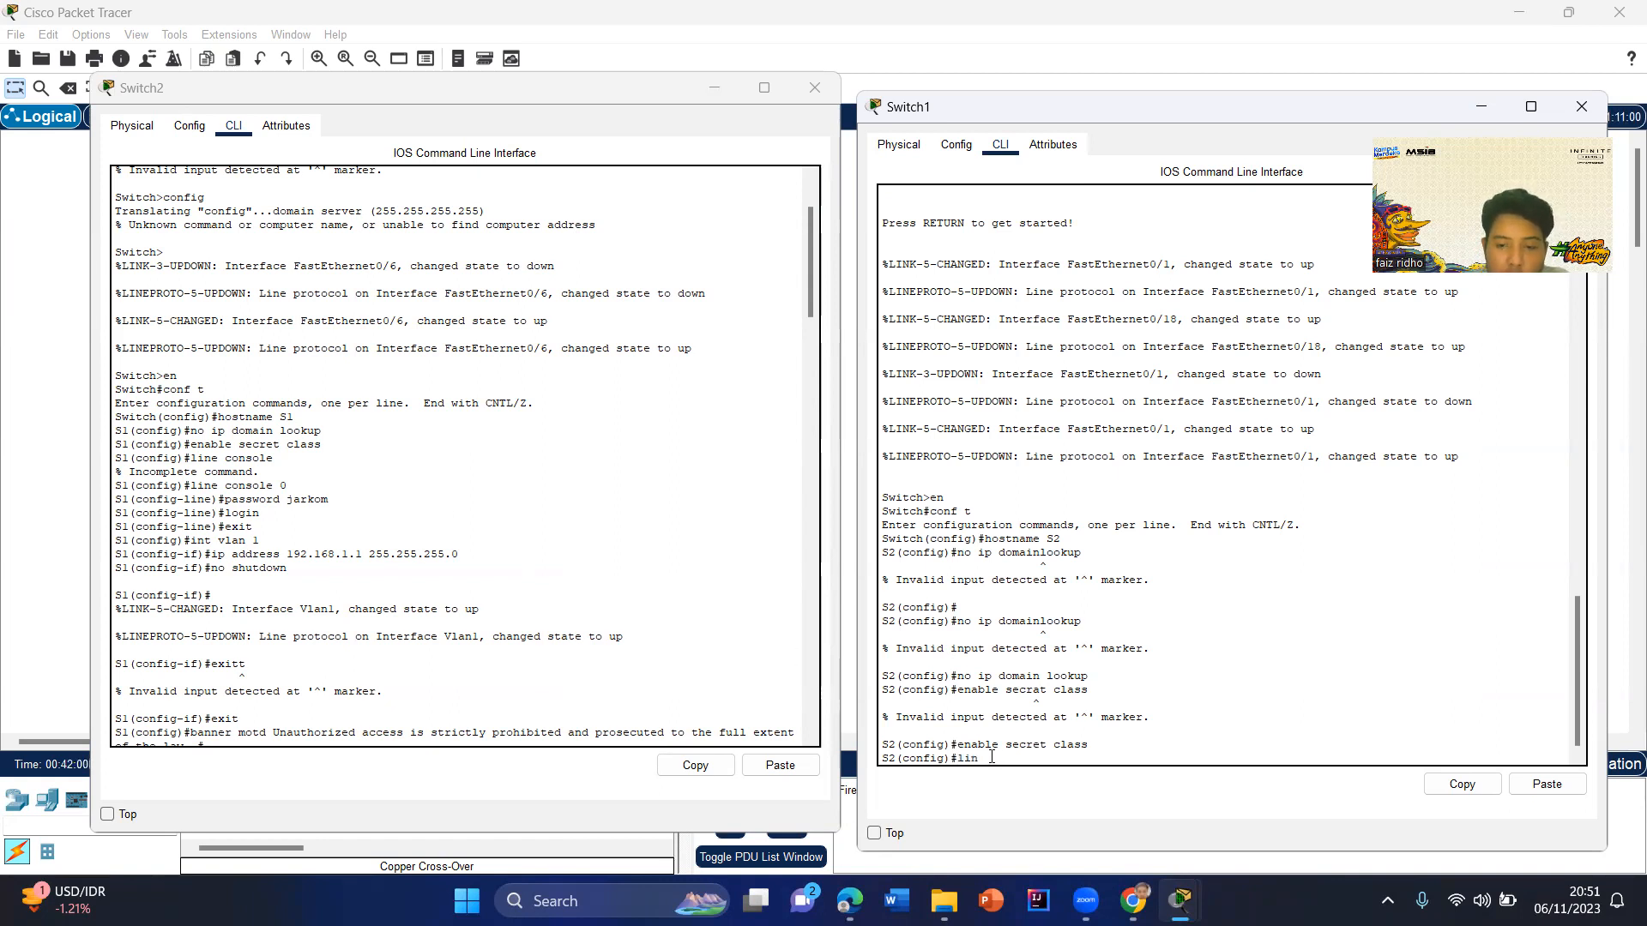
Configure console line 0 on S2 with the console password and login required, and return to global configuration mode
text(line cons)
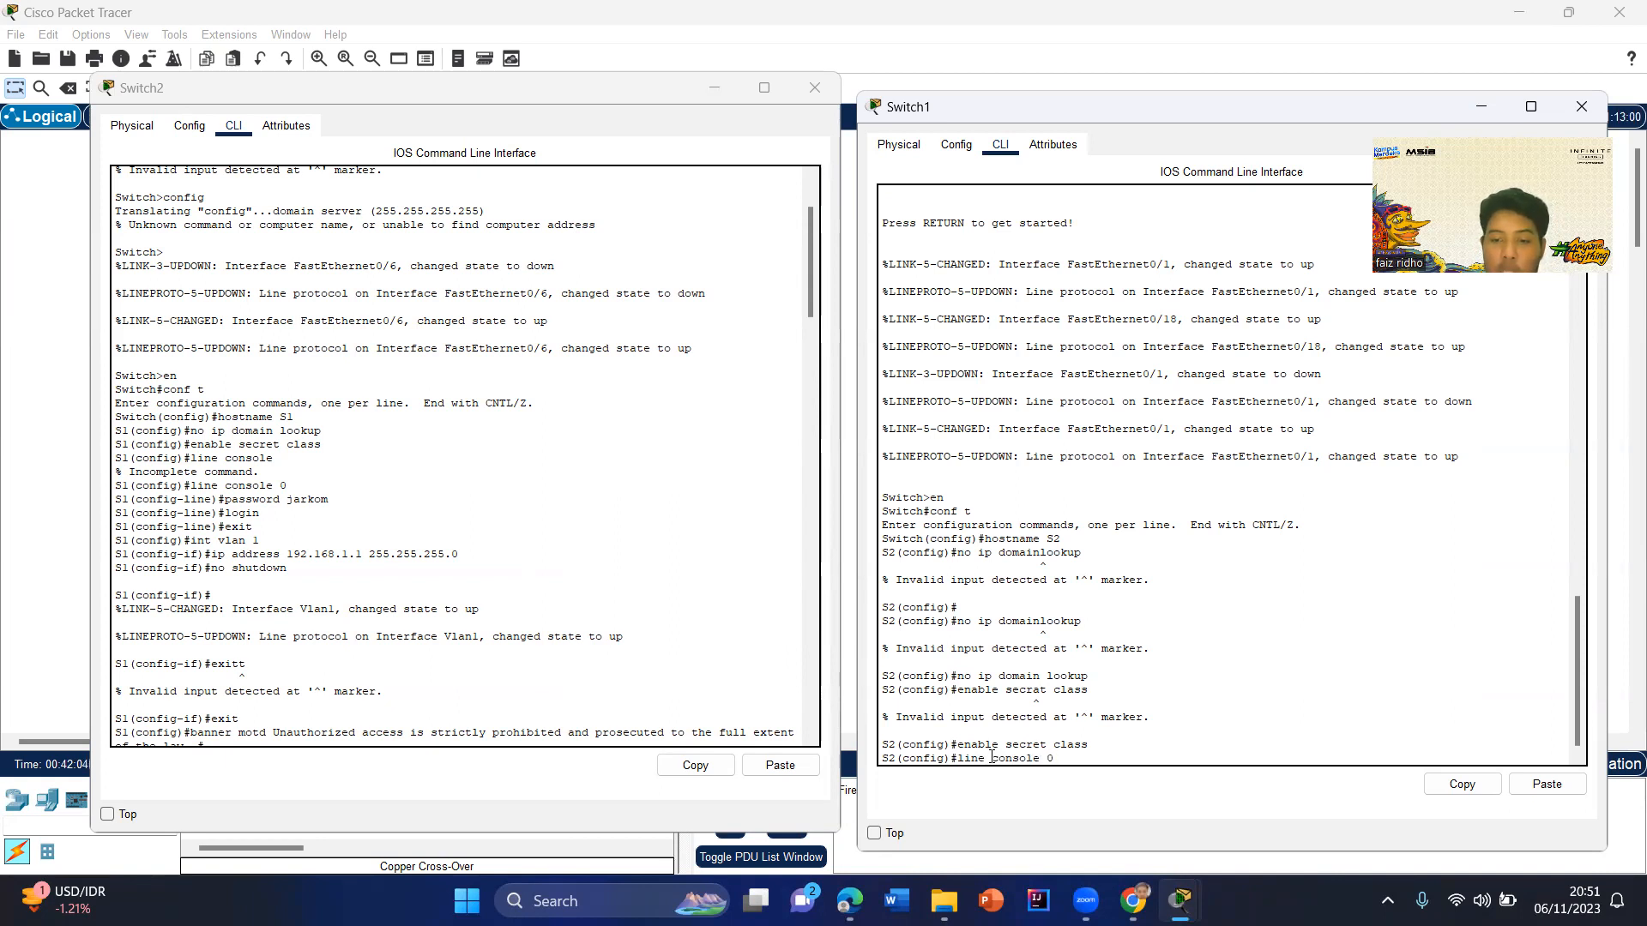
text(ole 0)
key(Return)
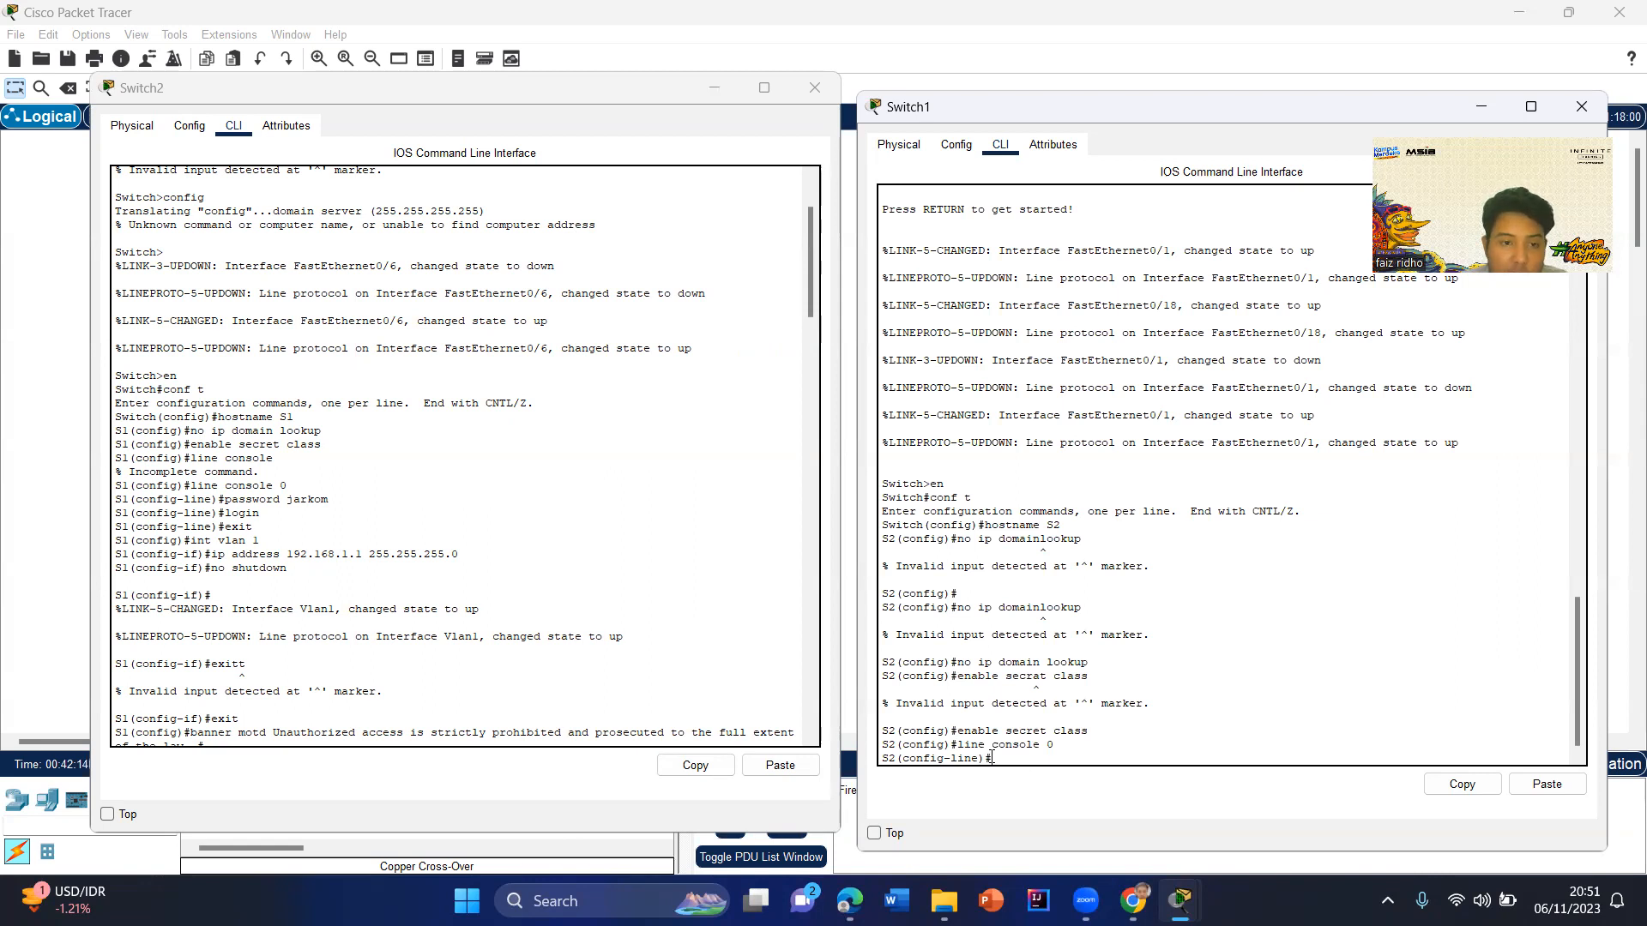
key(BackSpace)
text(password jarkom)
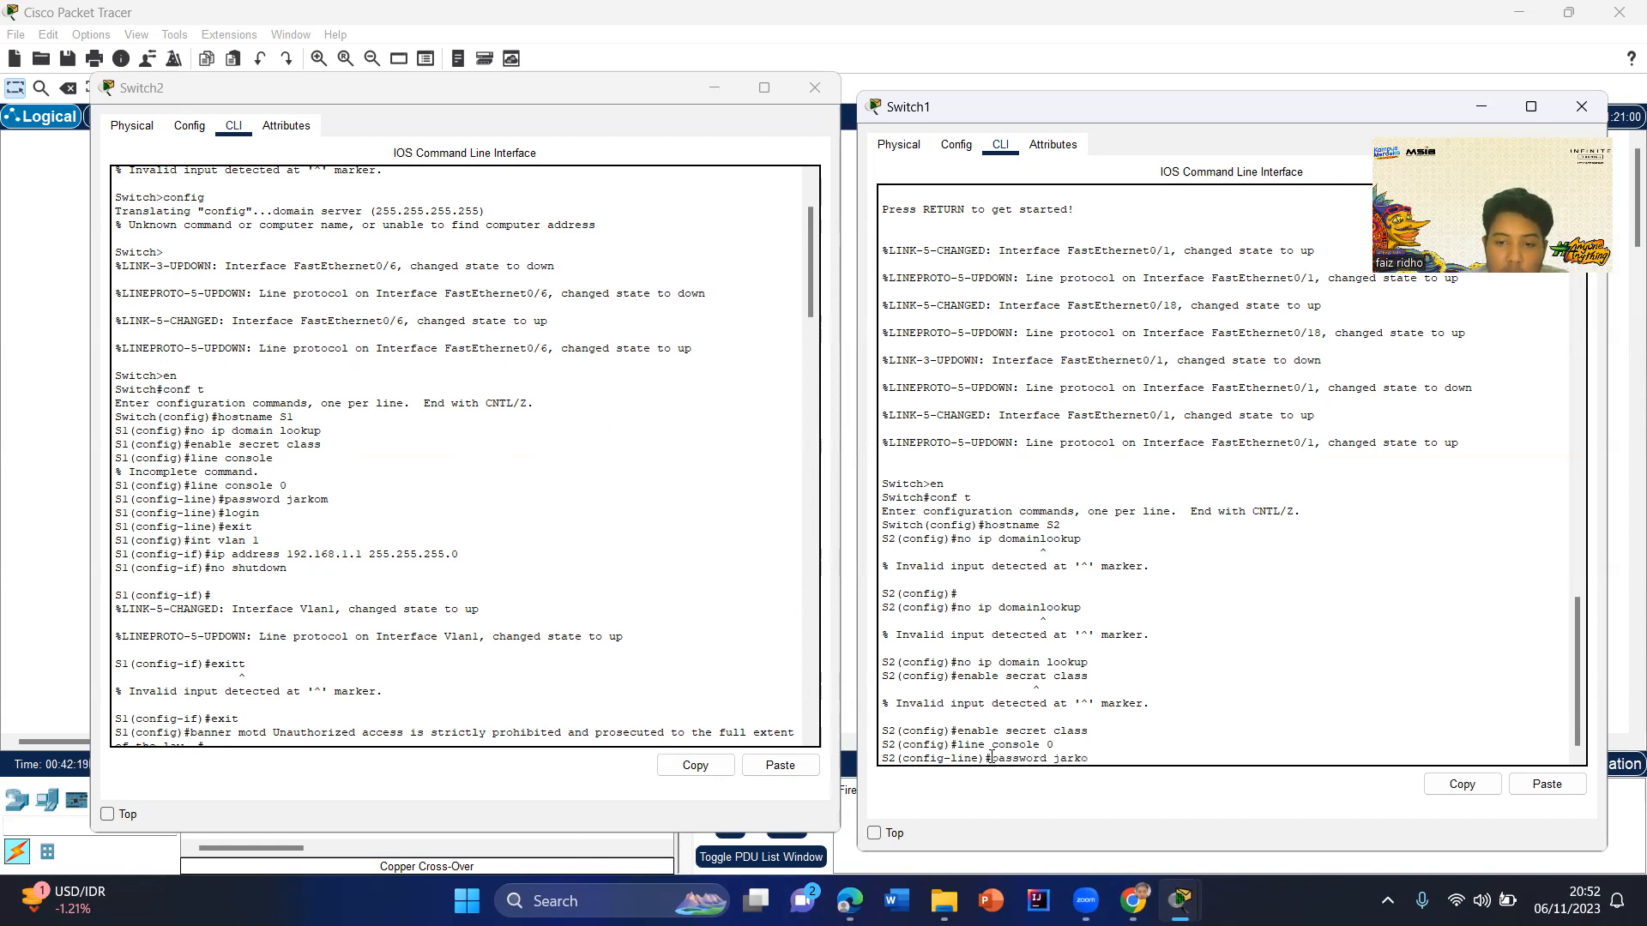
key(Return)
text(login)
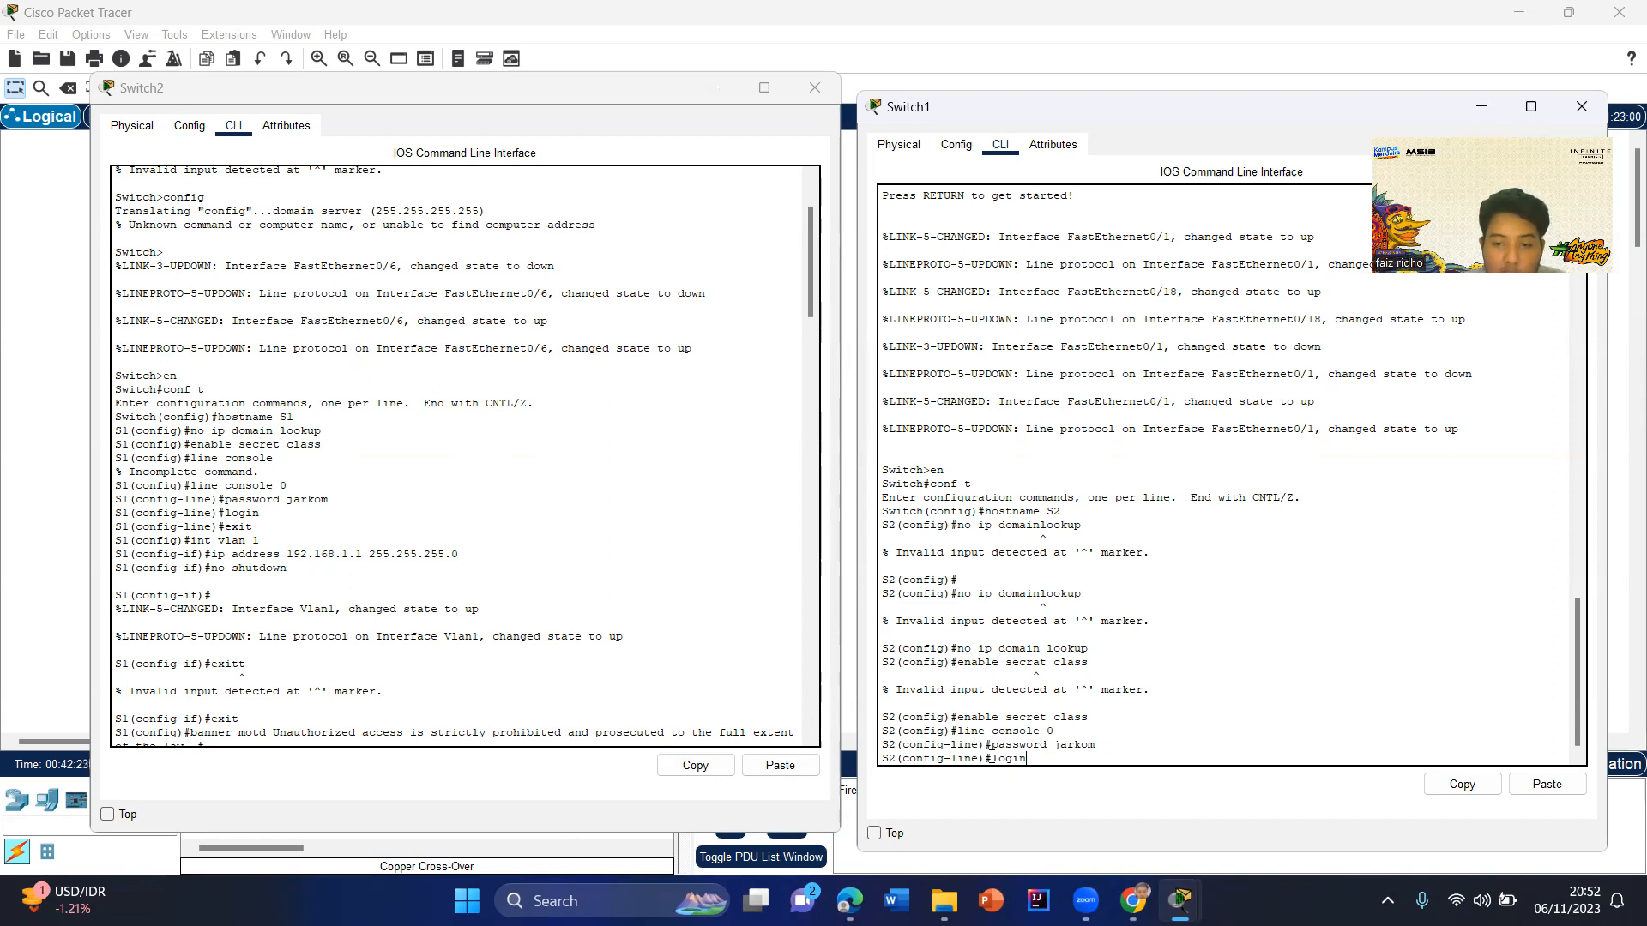
key(Return)
text(exit)
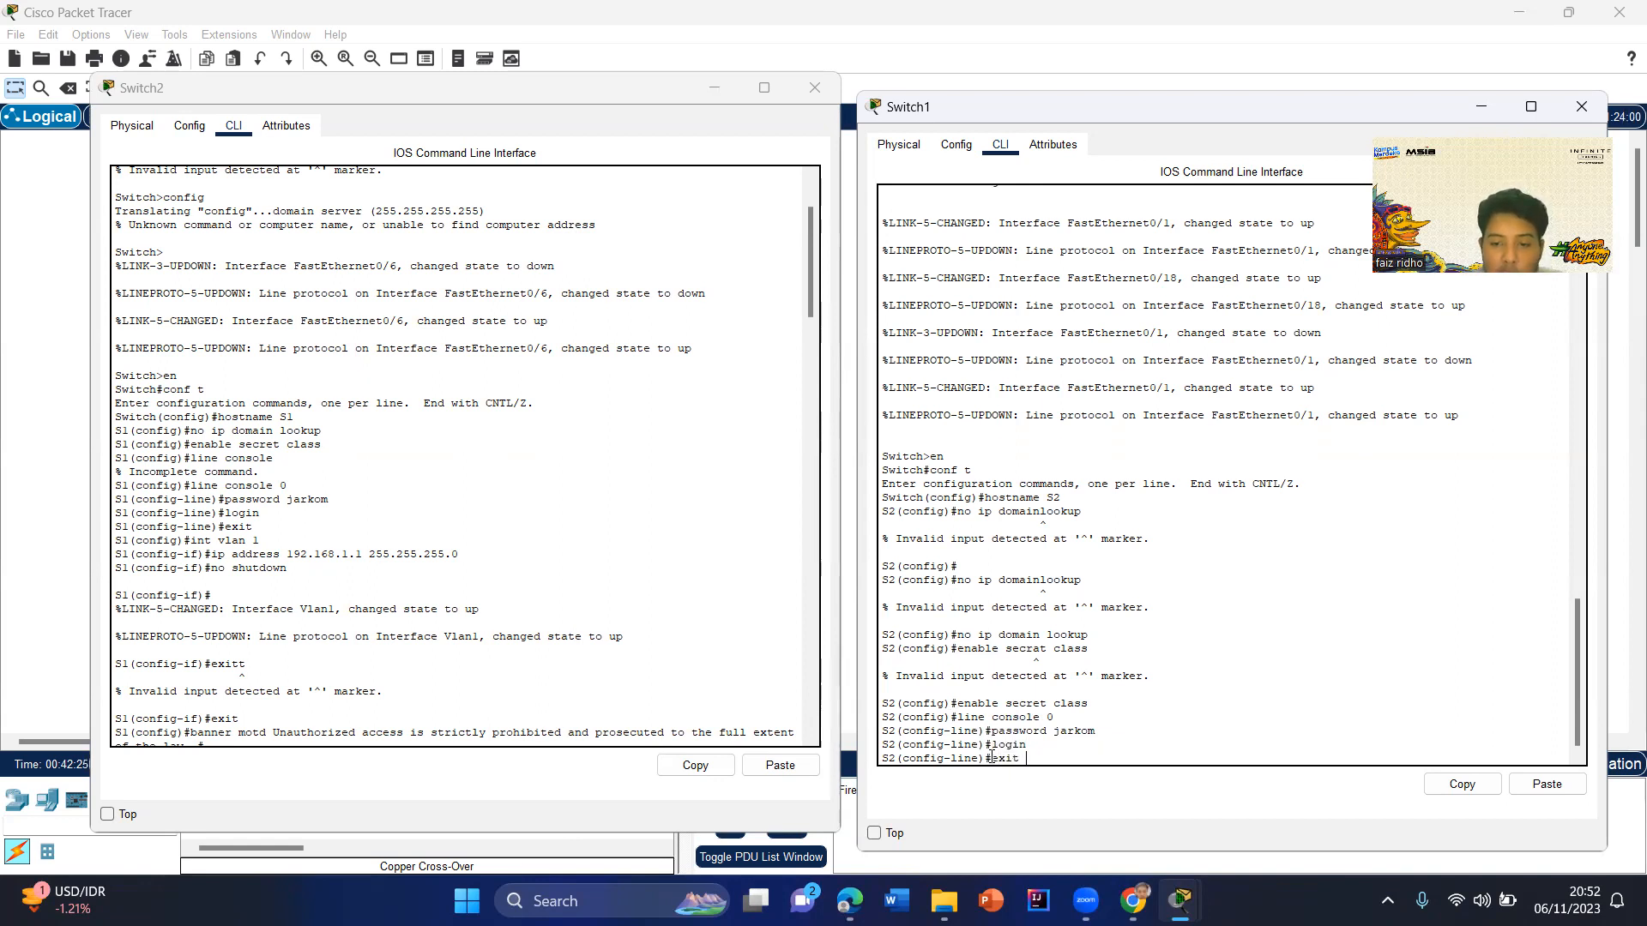
key(Return)
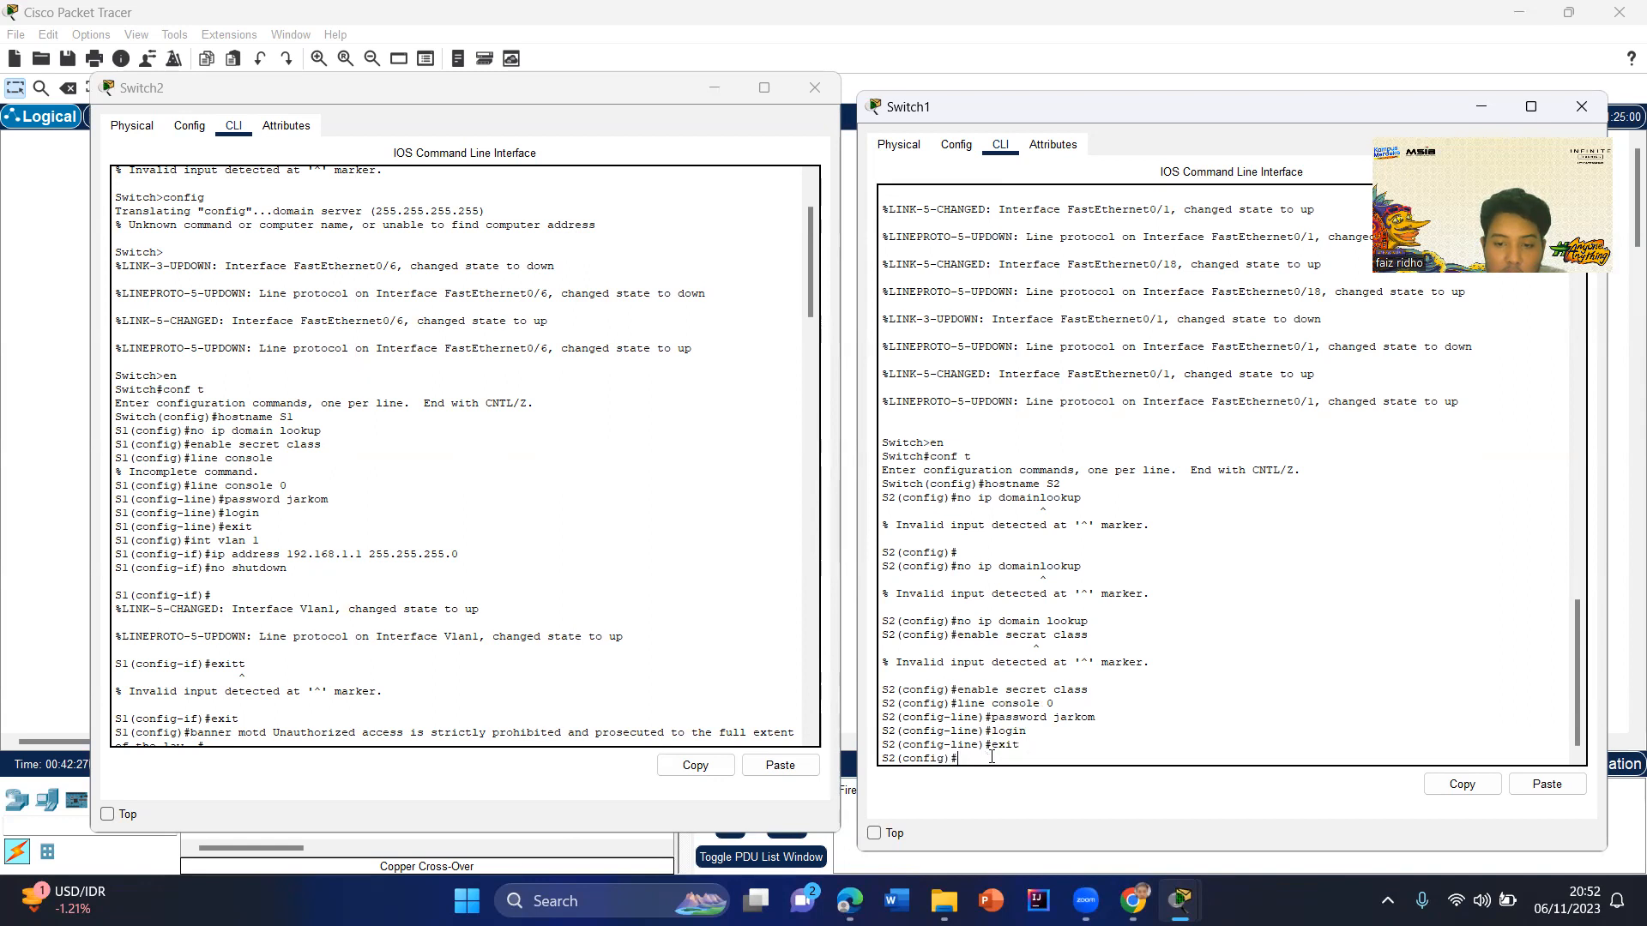
Enter interface configuration for VLAN 1 on S2 with int vlan 1
text(inter)
key(BackSpace)
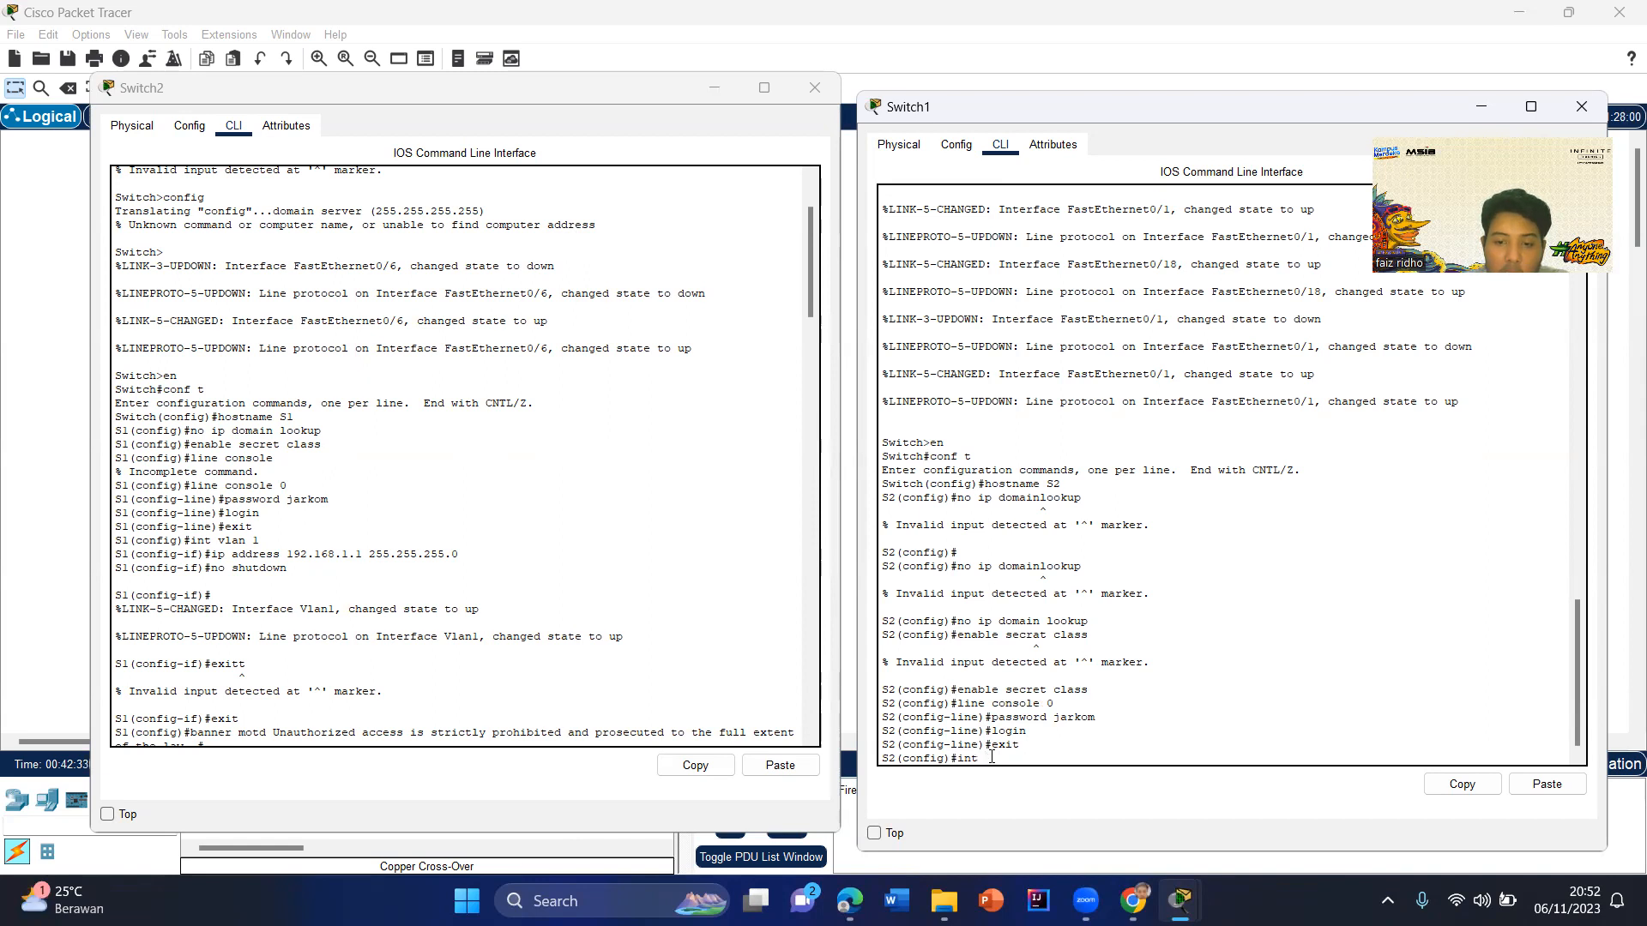
text(vlan 1)
key(Return)
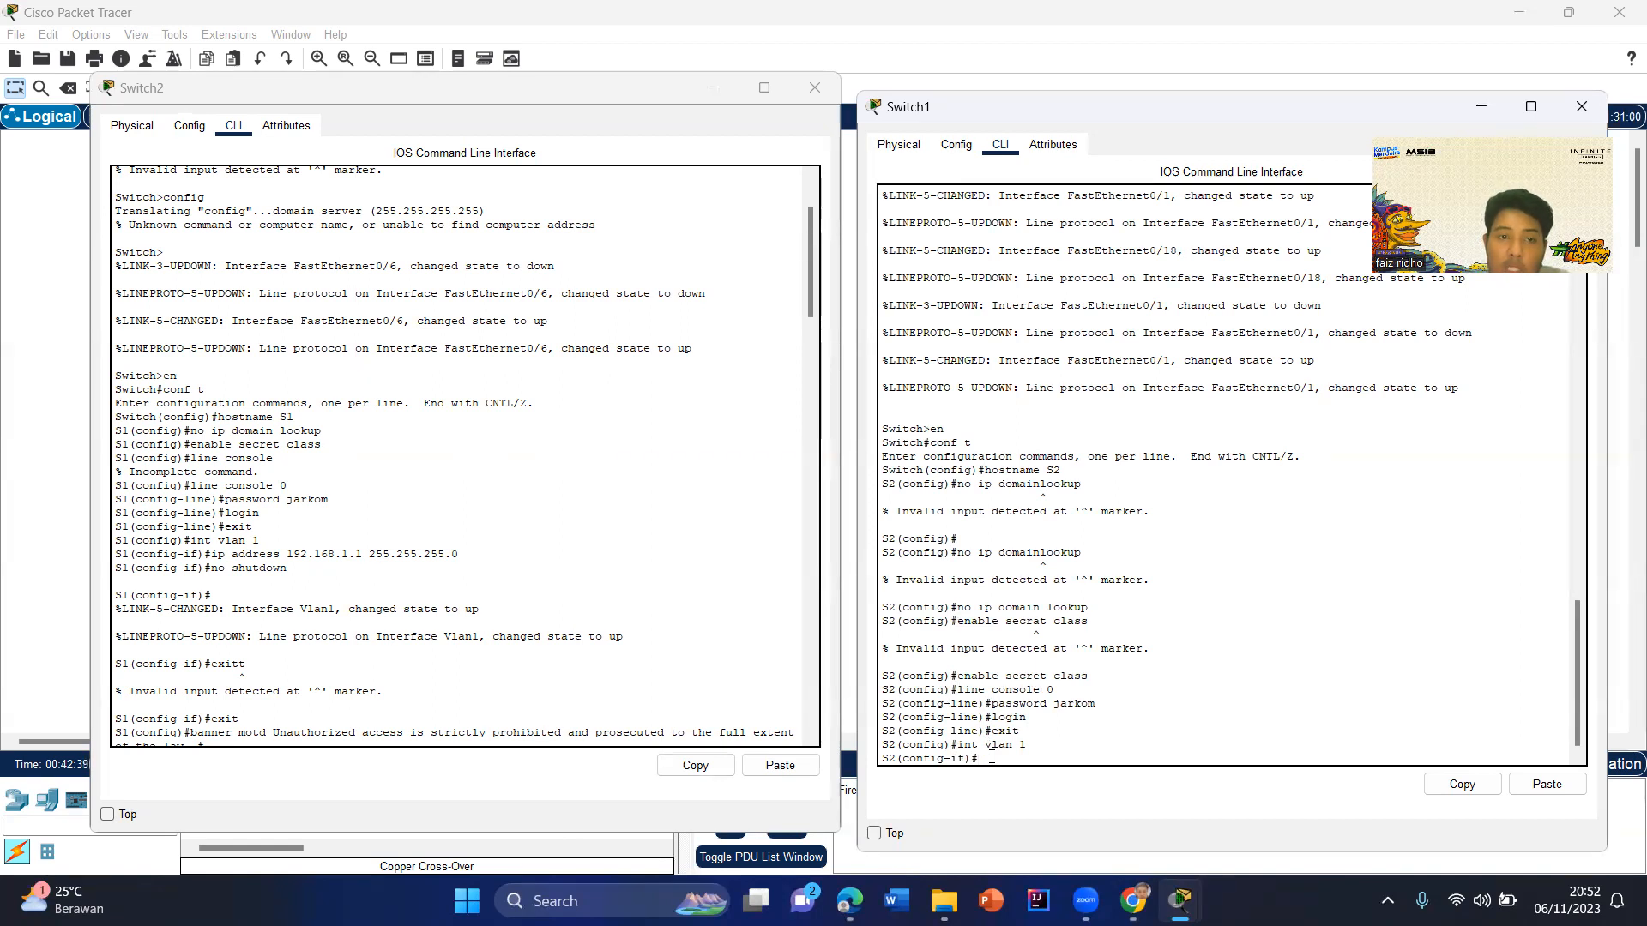
Write an ip address command for S2's VLAN 1 with address 192.168.1.2 and mask 255.255.255.255.0
text(ip a)
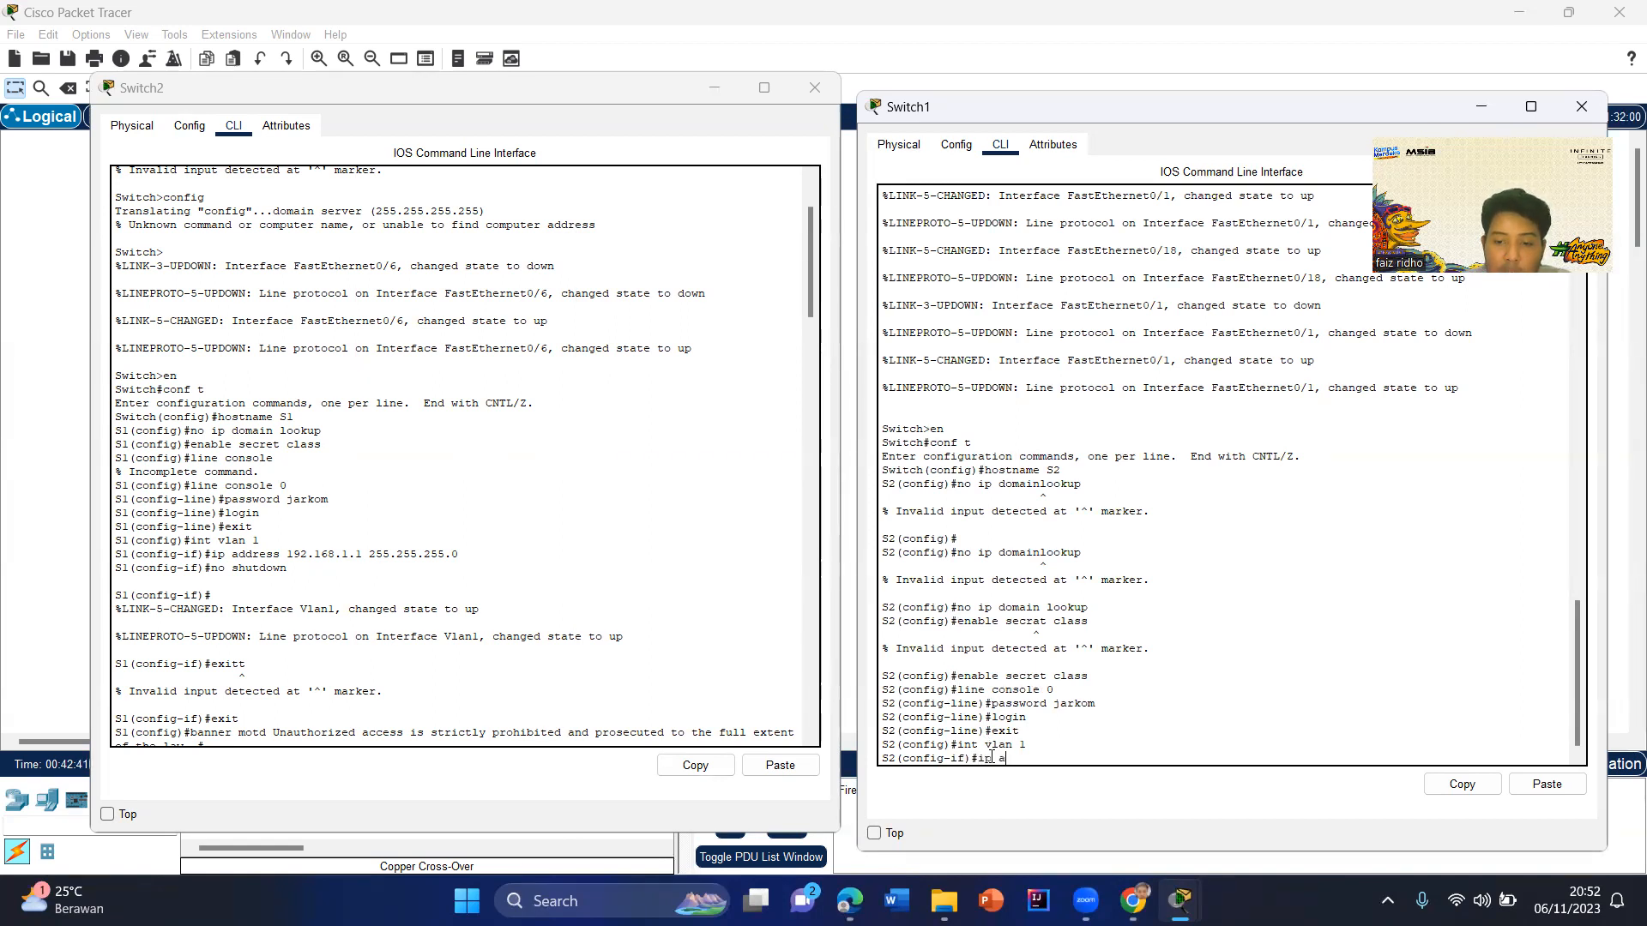
text(ddress 192.168.)
text(1.1)
text(2)
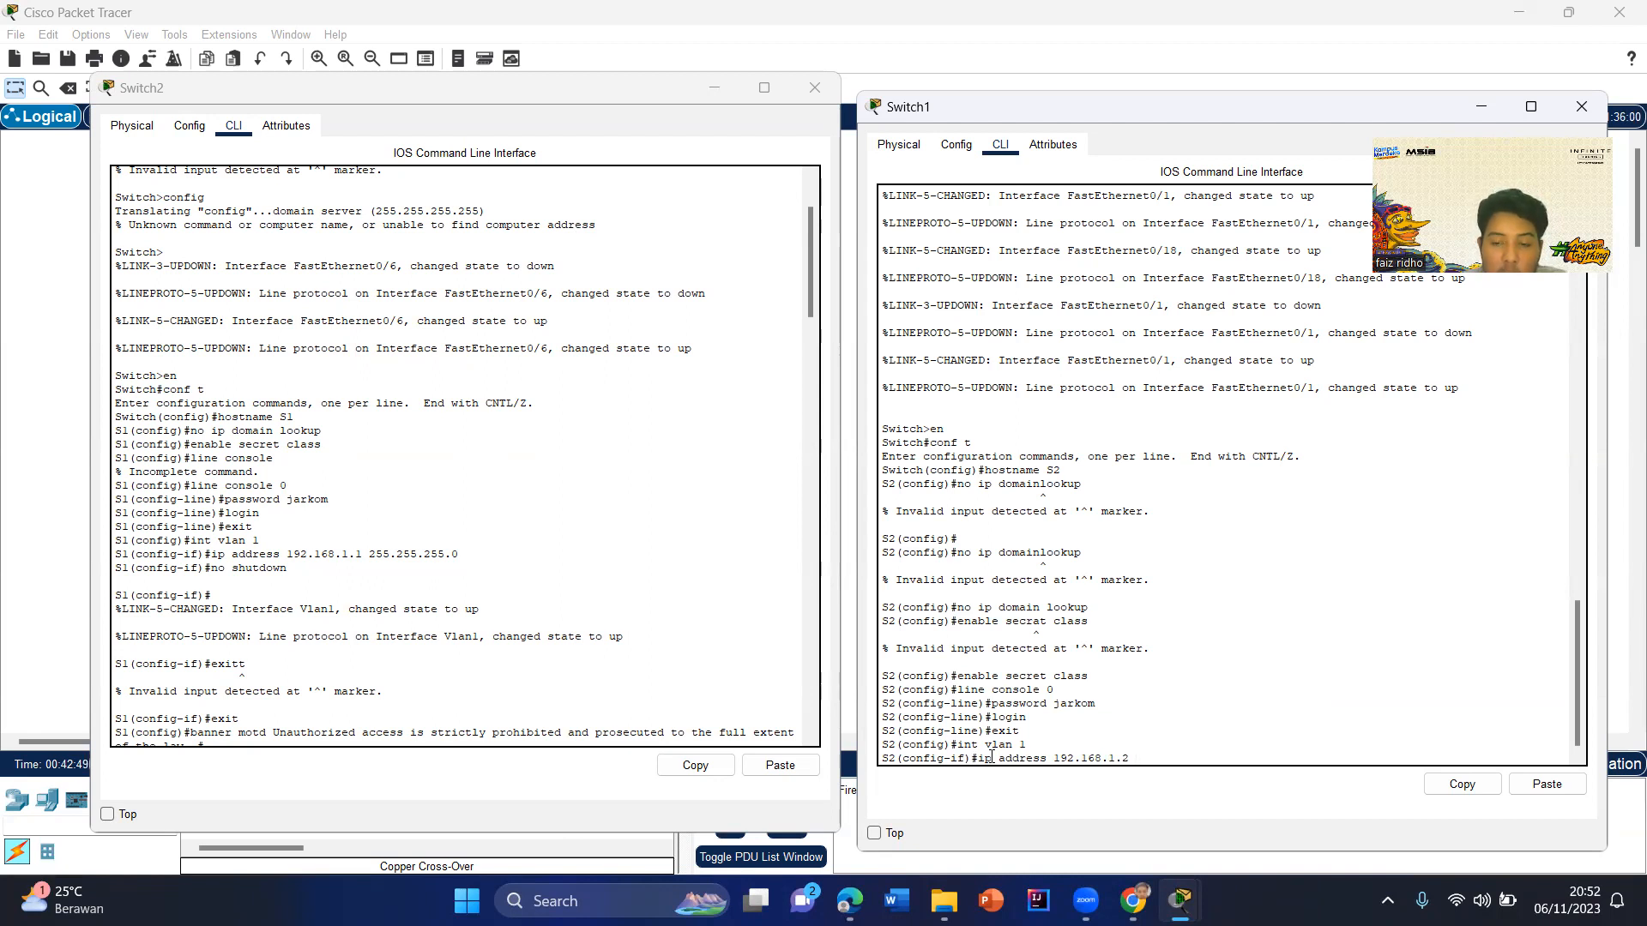
text( 255.255.255.255)
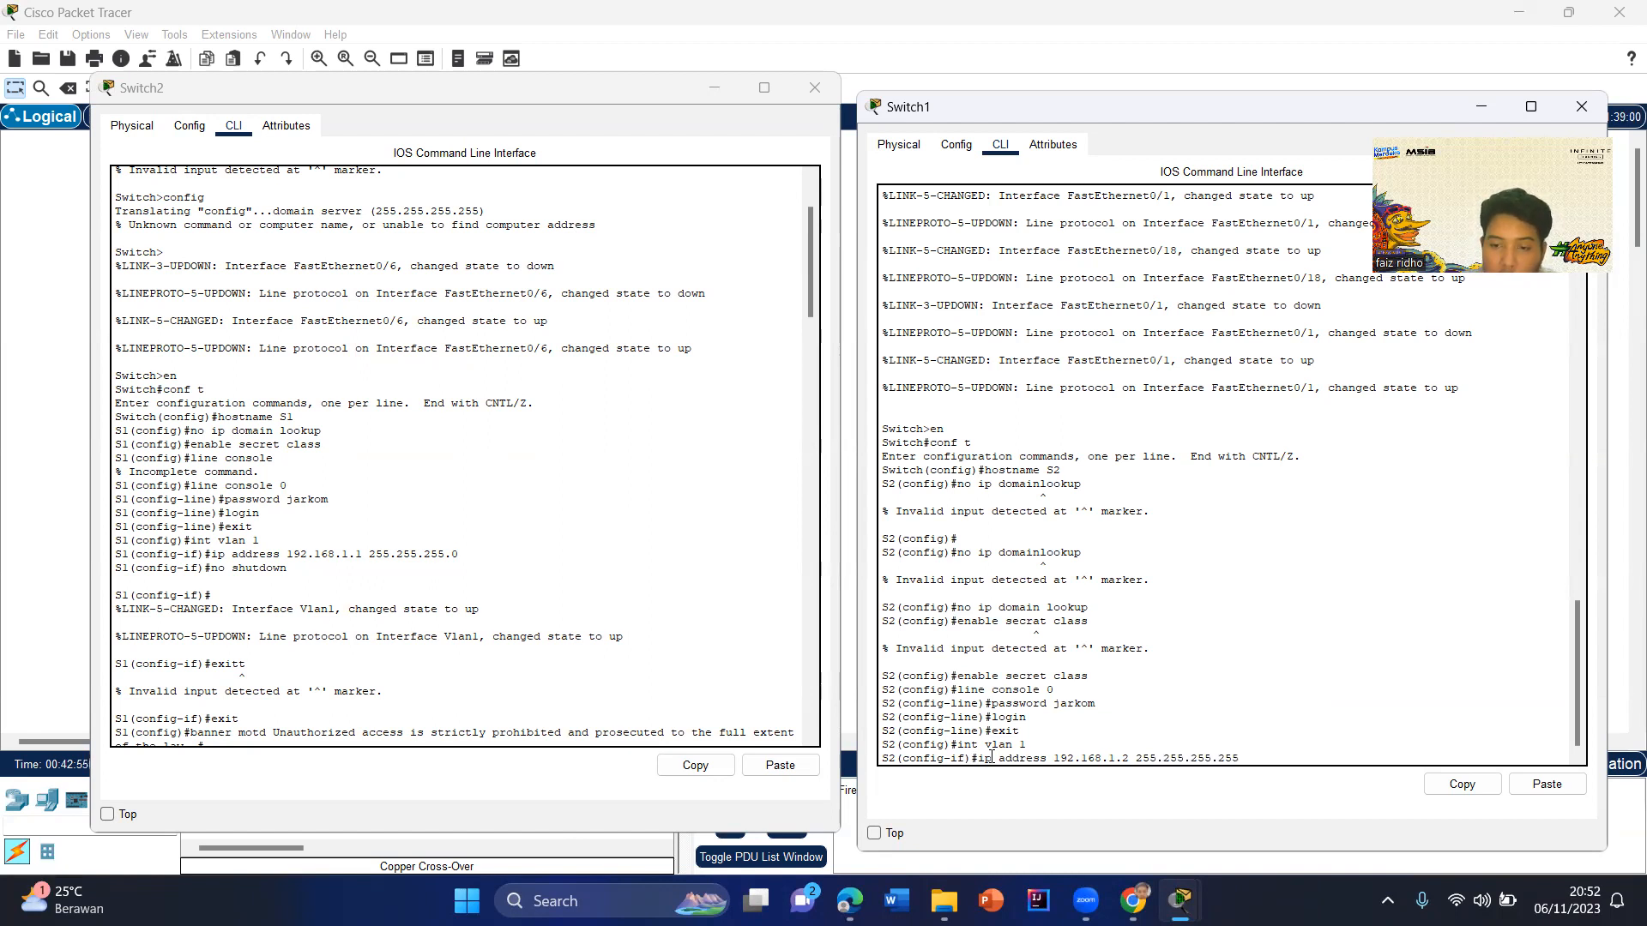
text(.0)
Check S2's address and mask in the lab PDF's addressing table in Chrome, return to Switch1's command line and run the pending address command
click(1132, 900)
click(557, 21)
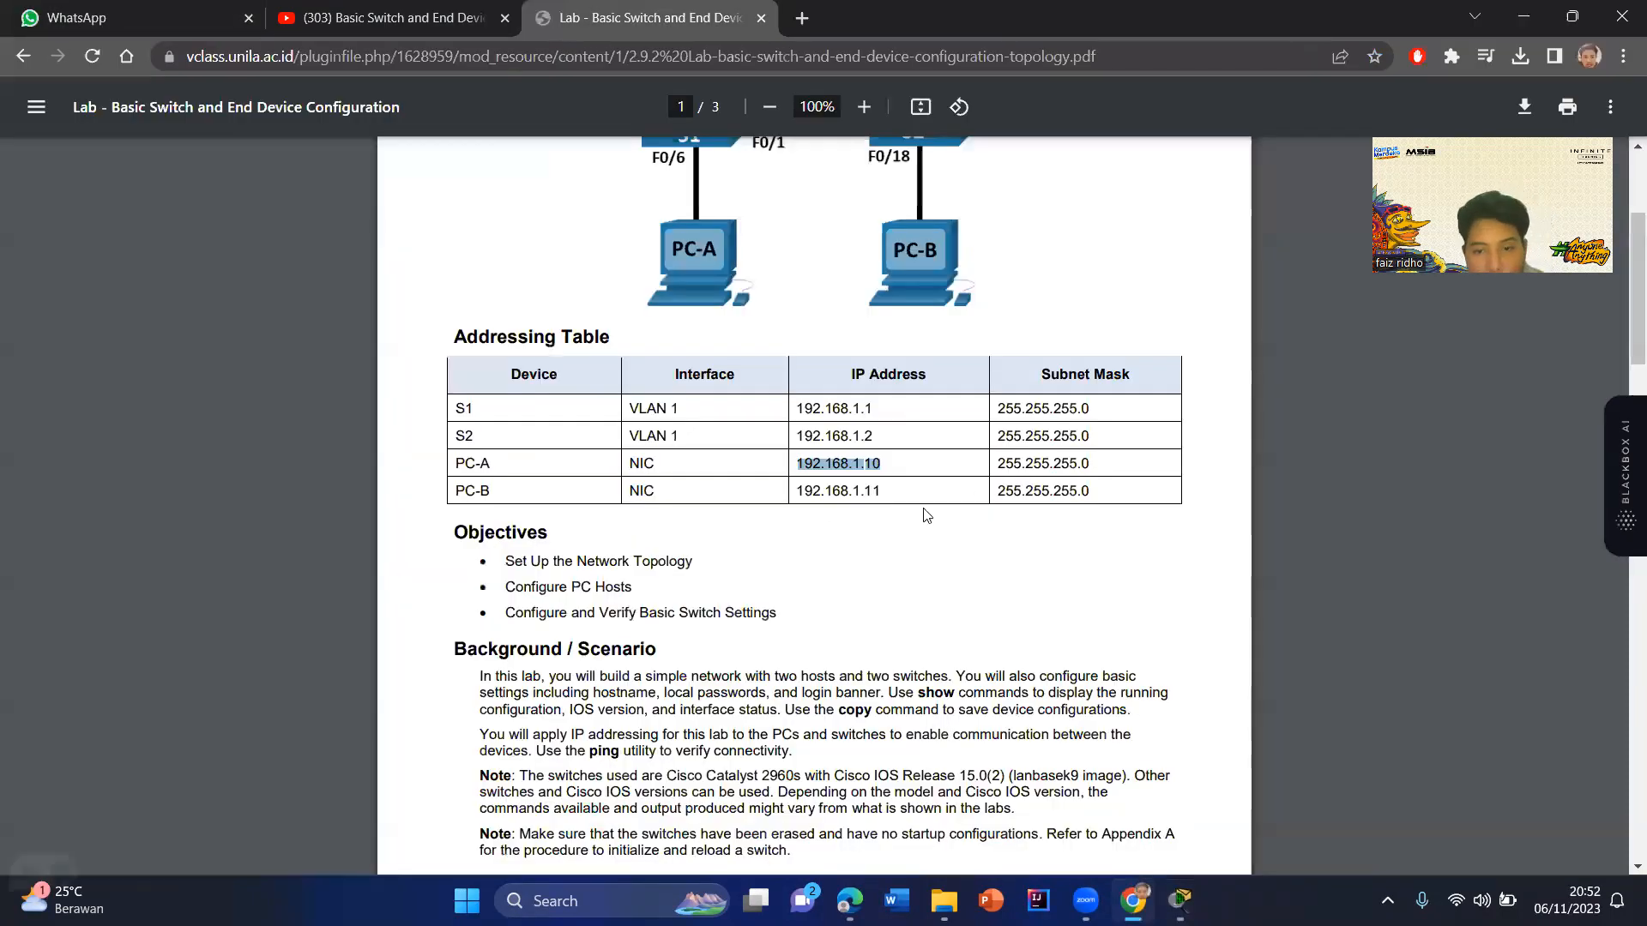
click(849, 427)
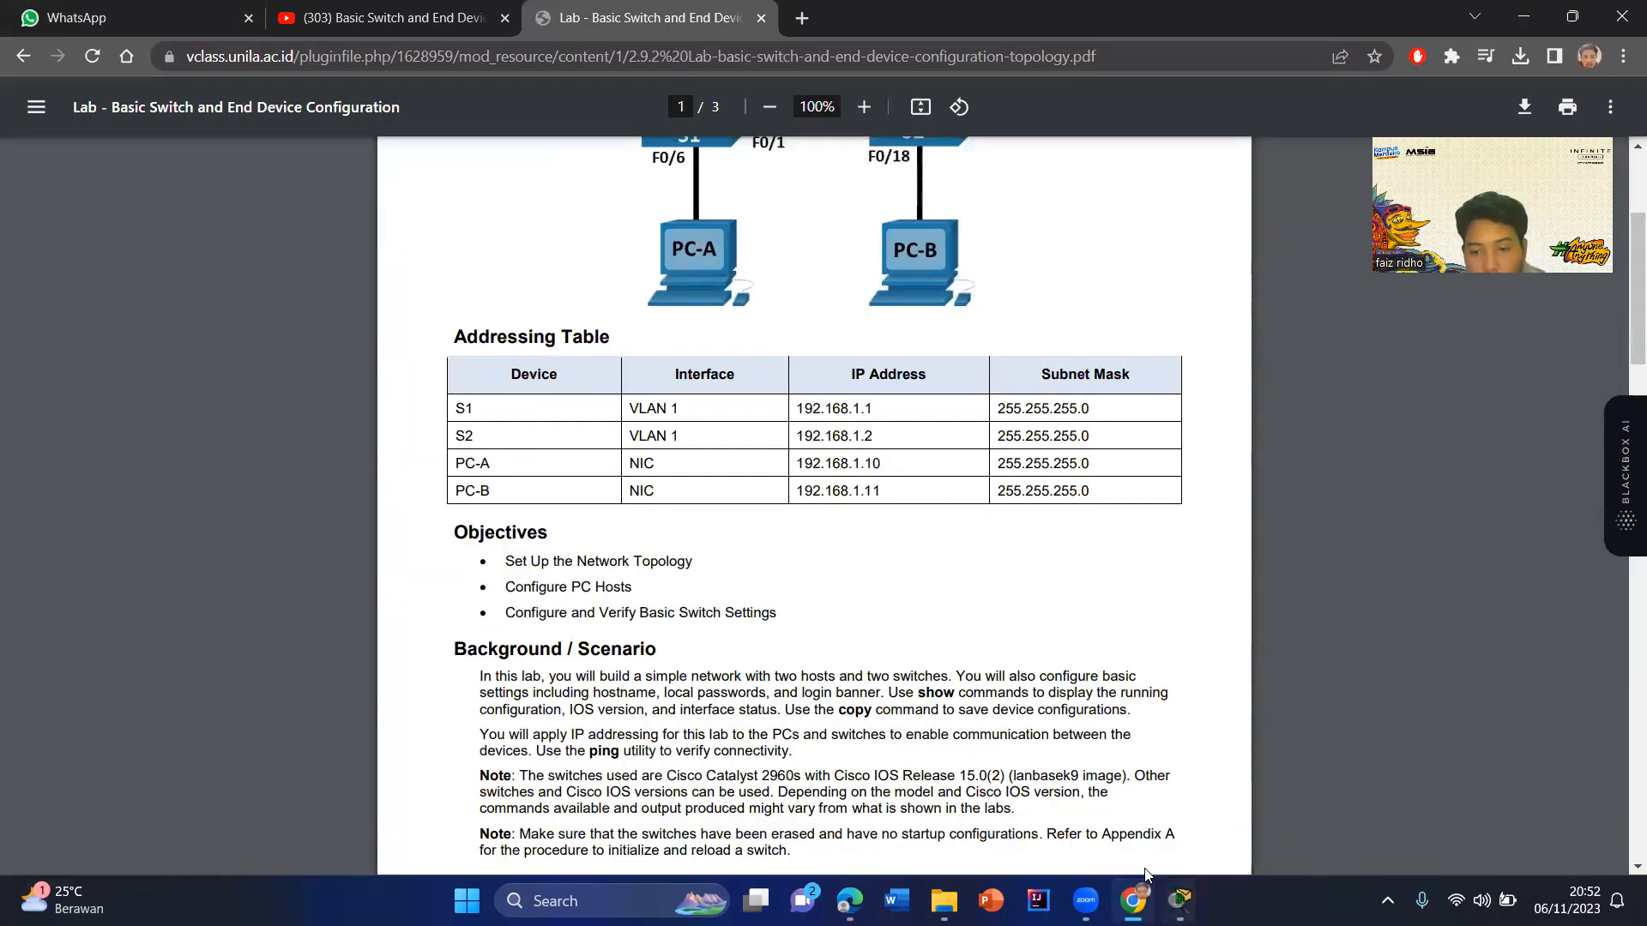
mouse_move(1179, 901)
click(1064, 802)
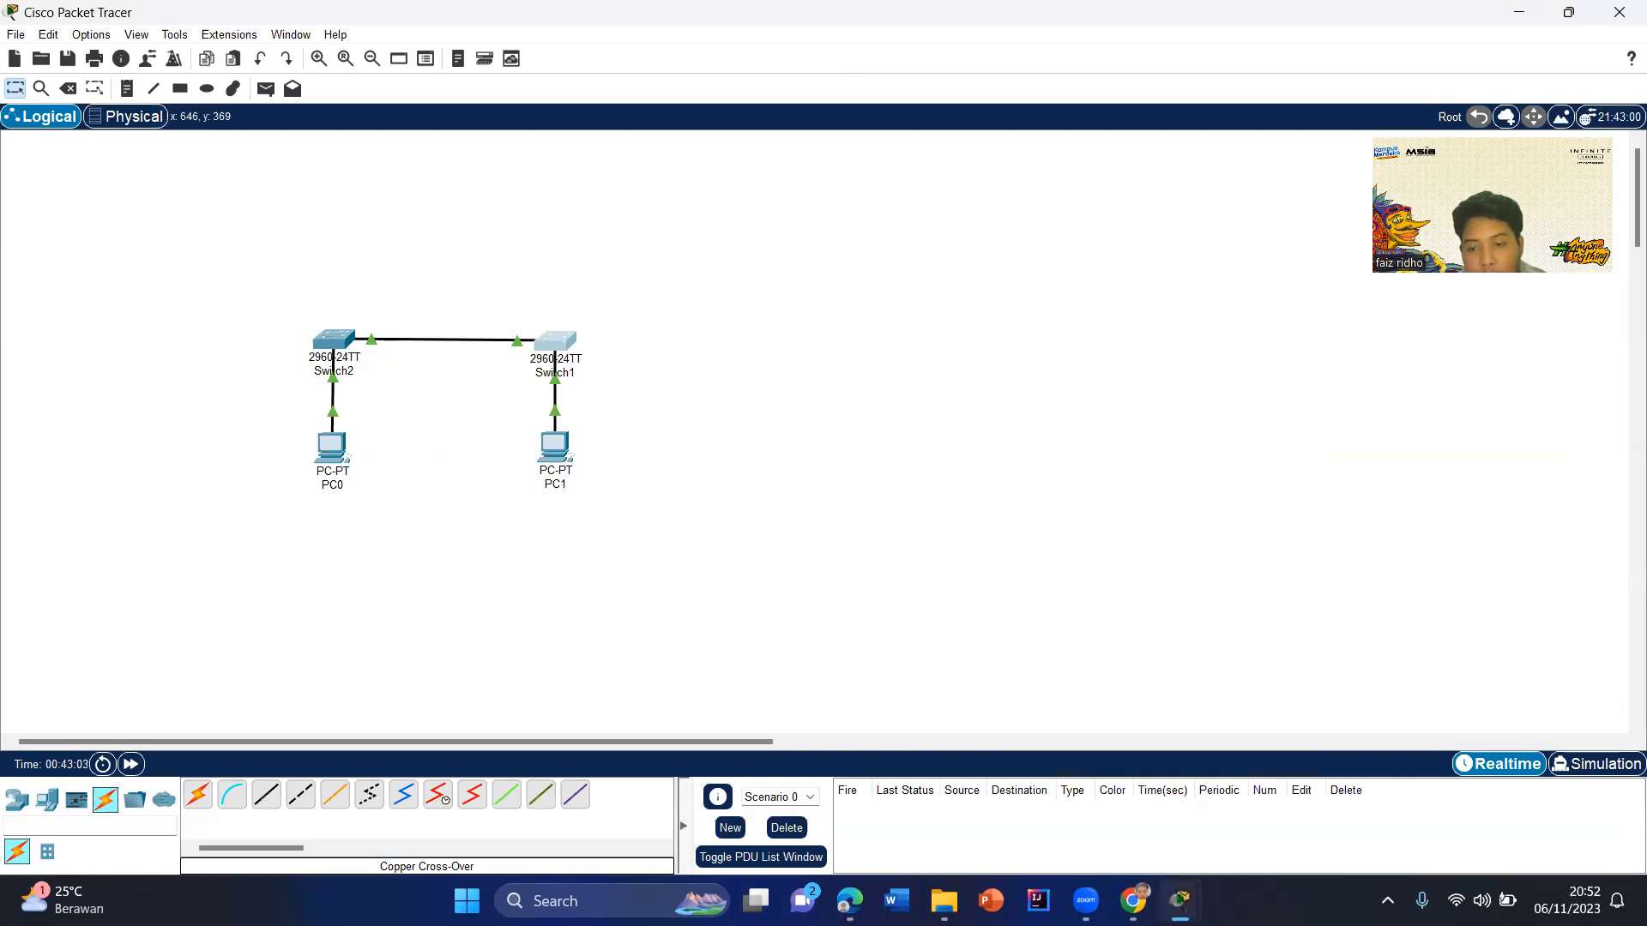
click(1230, 796)
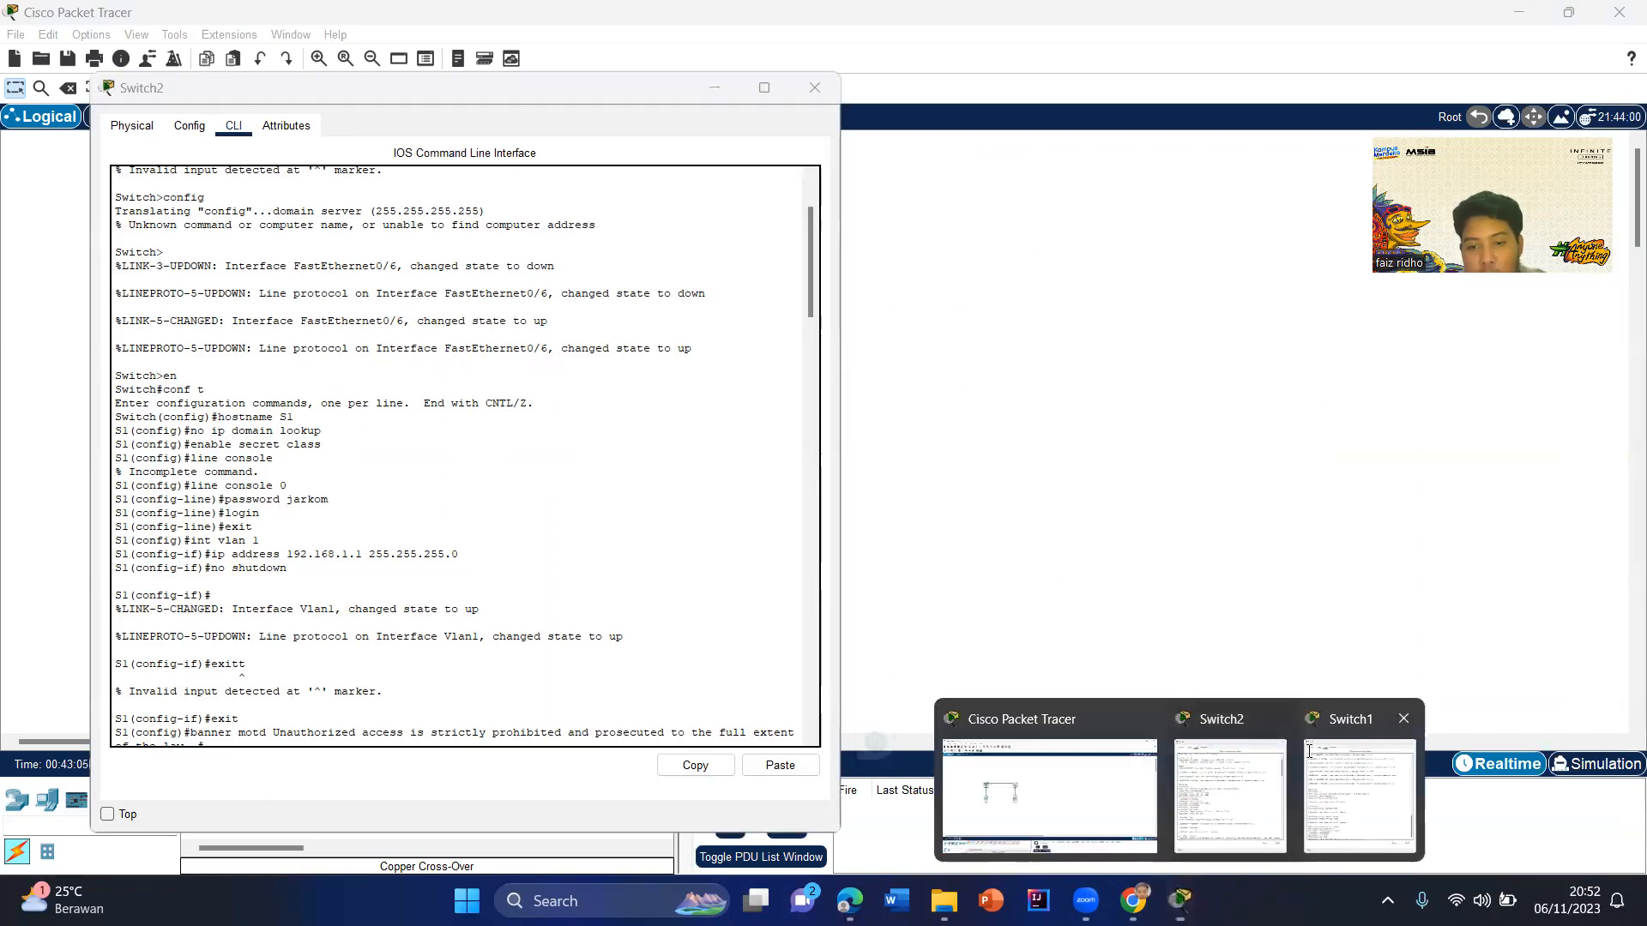
click(1309, 751)
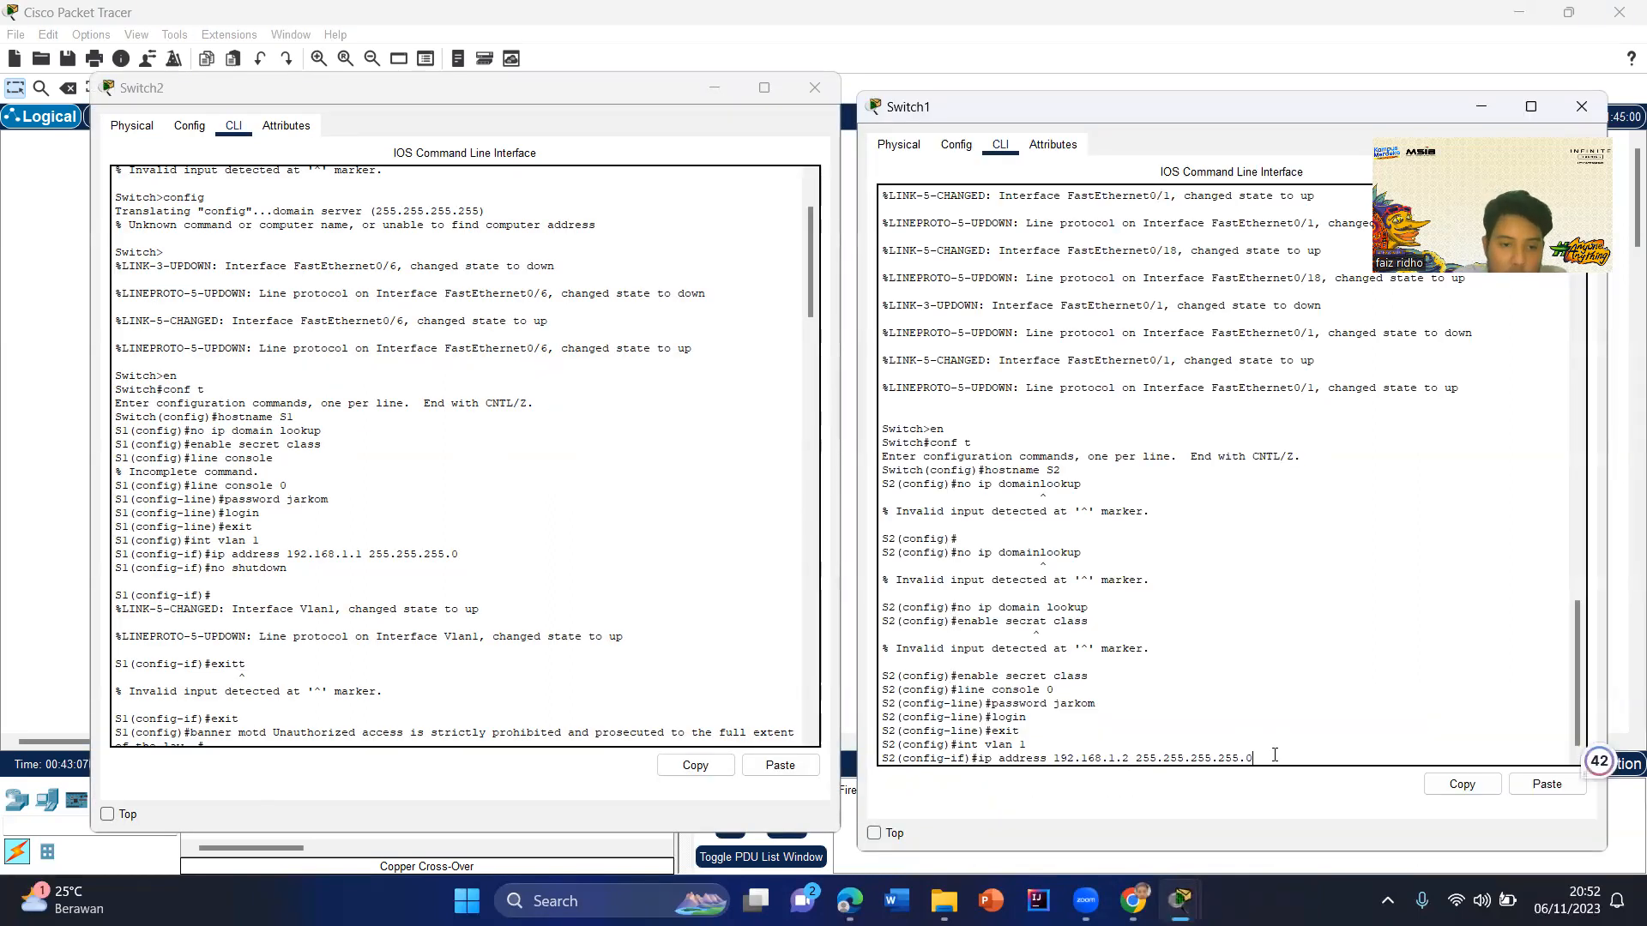
key(Return)
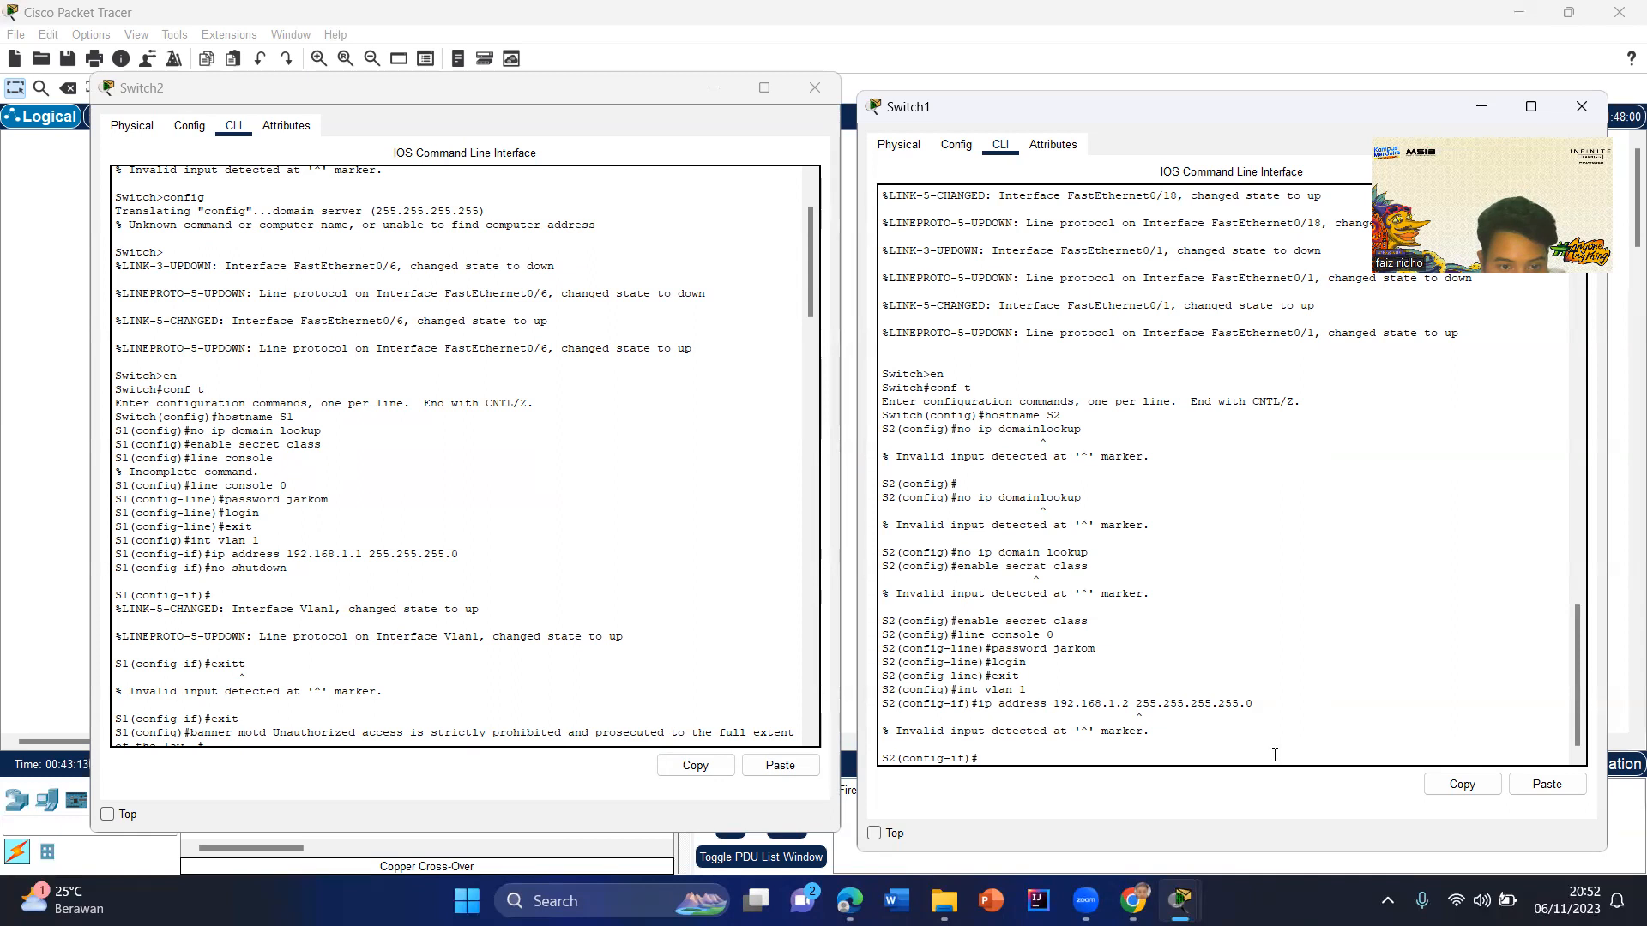
Assign S2's VLAN 1 interface the address 192.168.1.2 with mask 255.255.255.0 using the ip address command
text(ip)
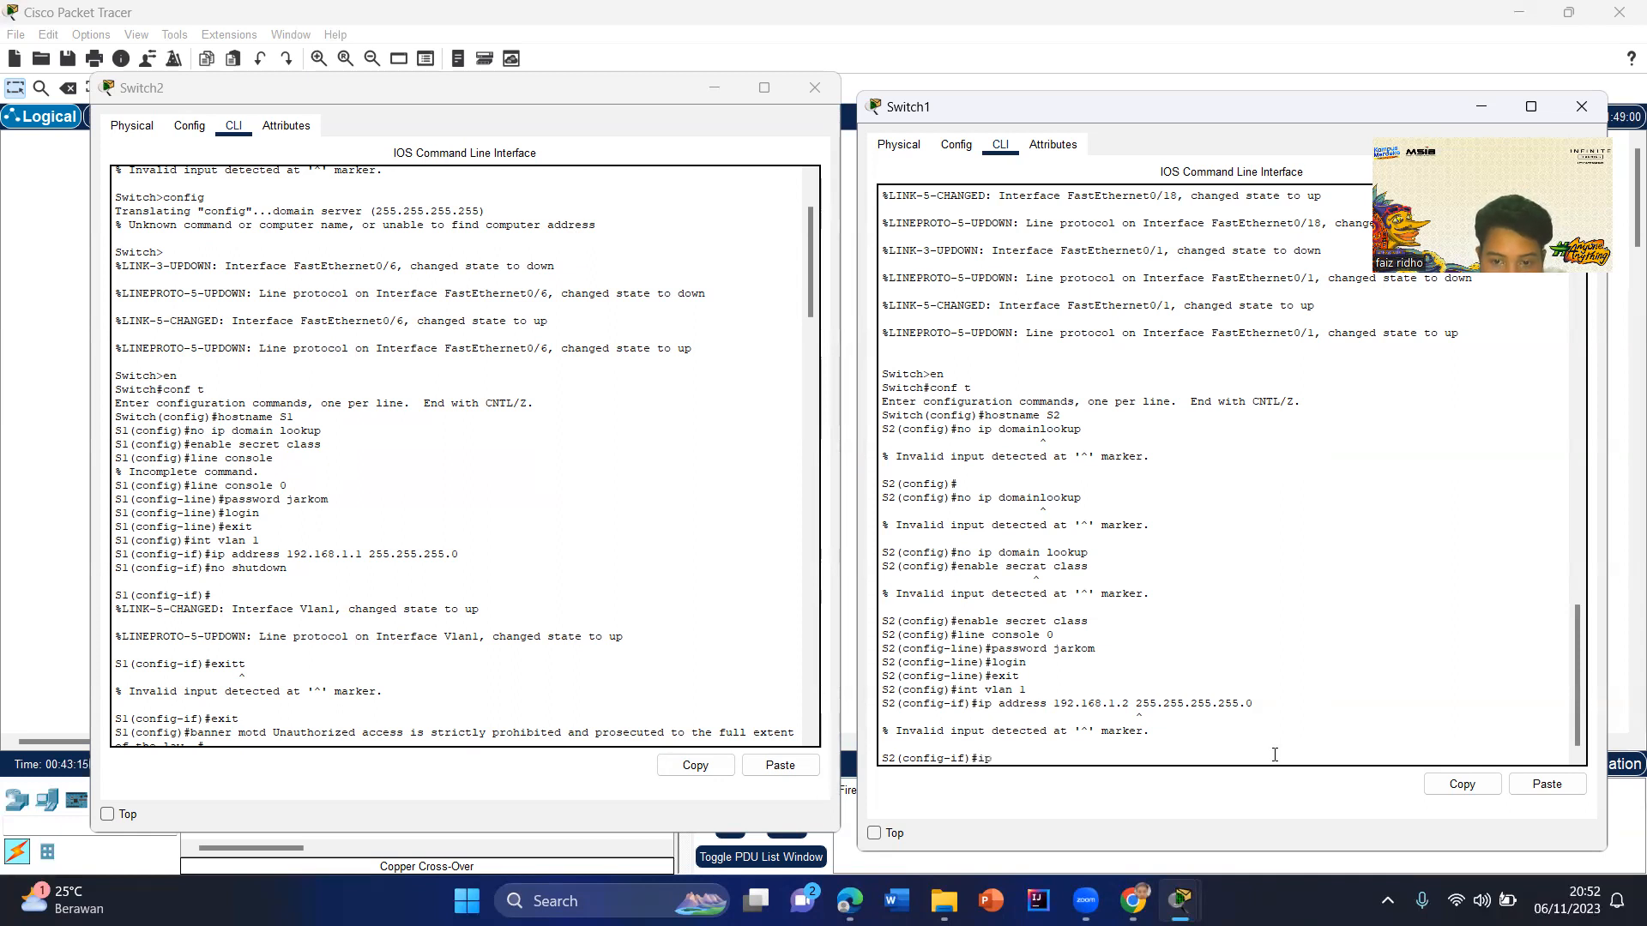
text( ad)
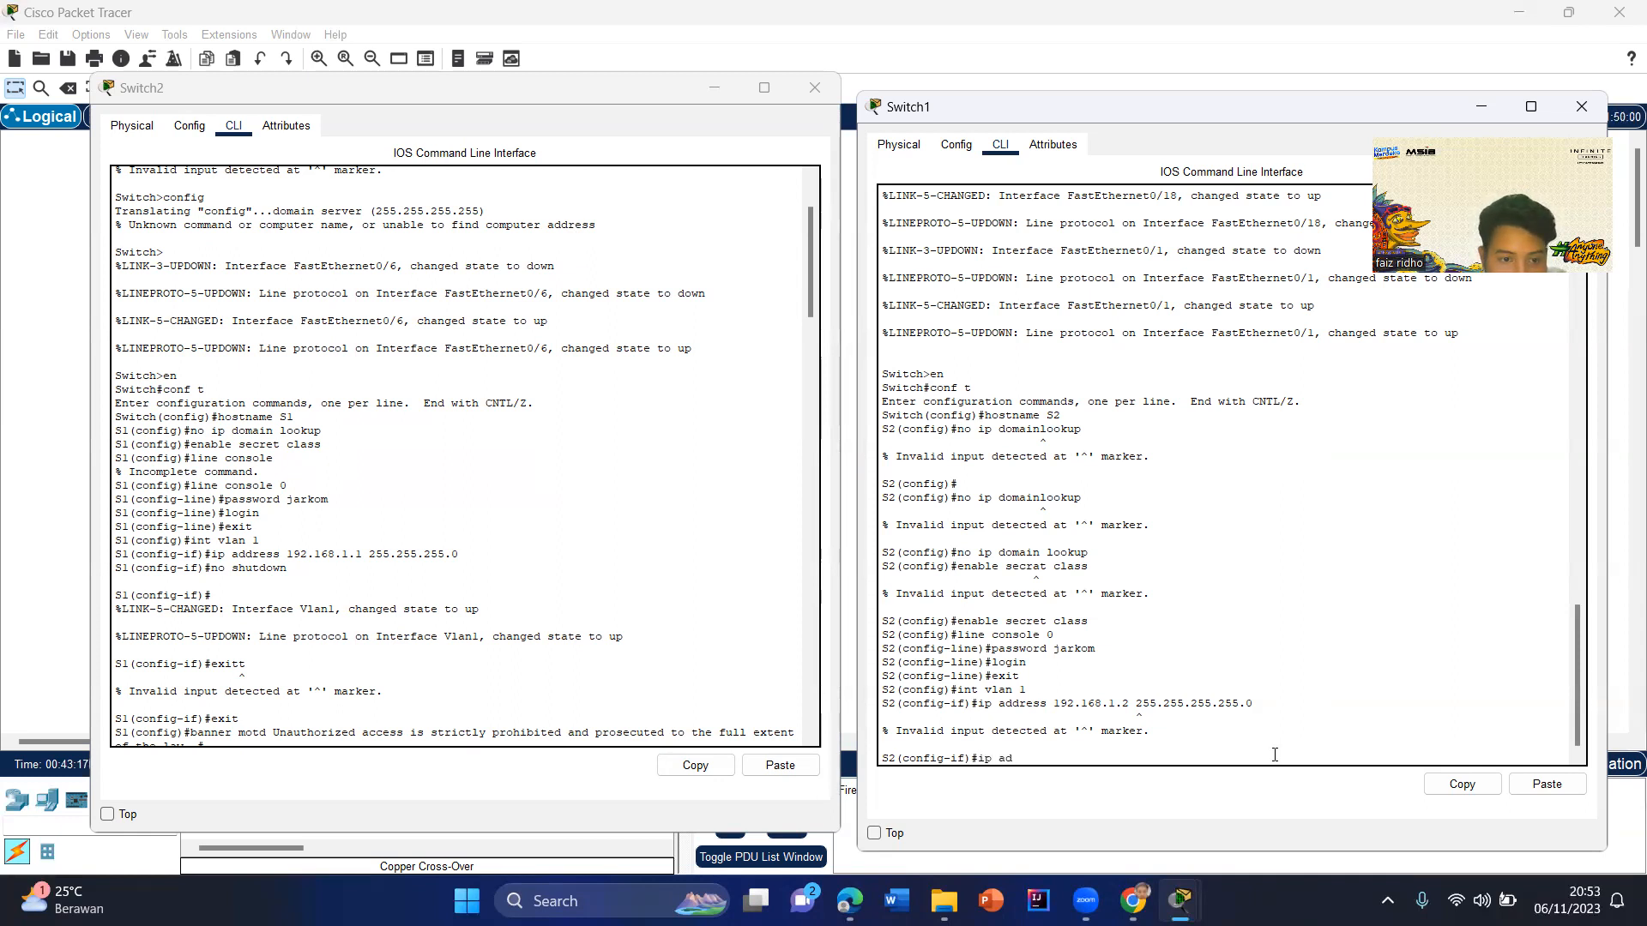
text(dress 192)
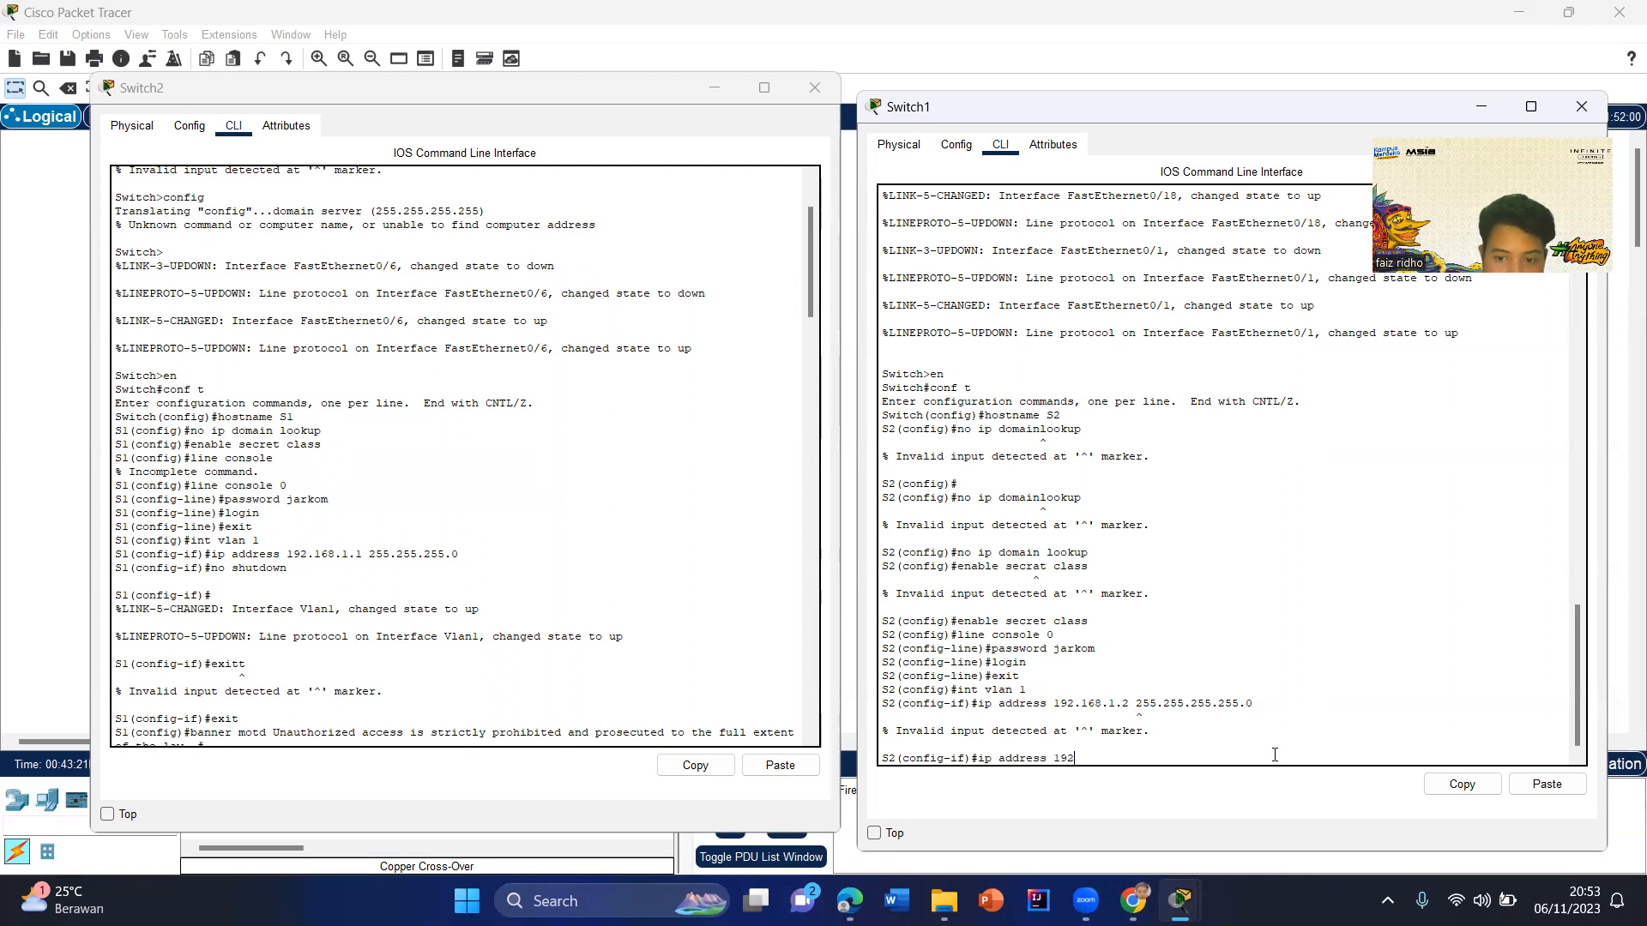
text(.168.1.2)
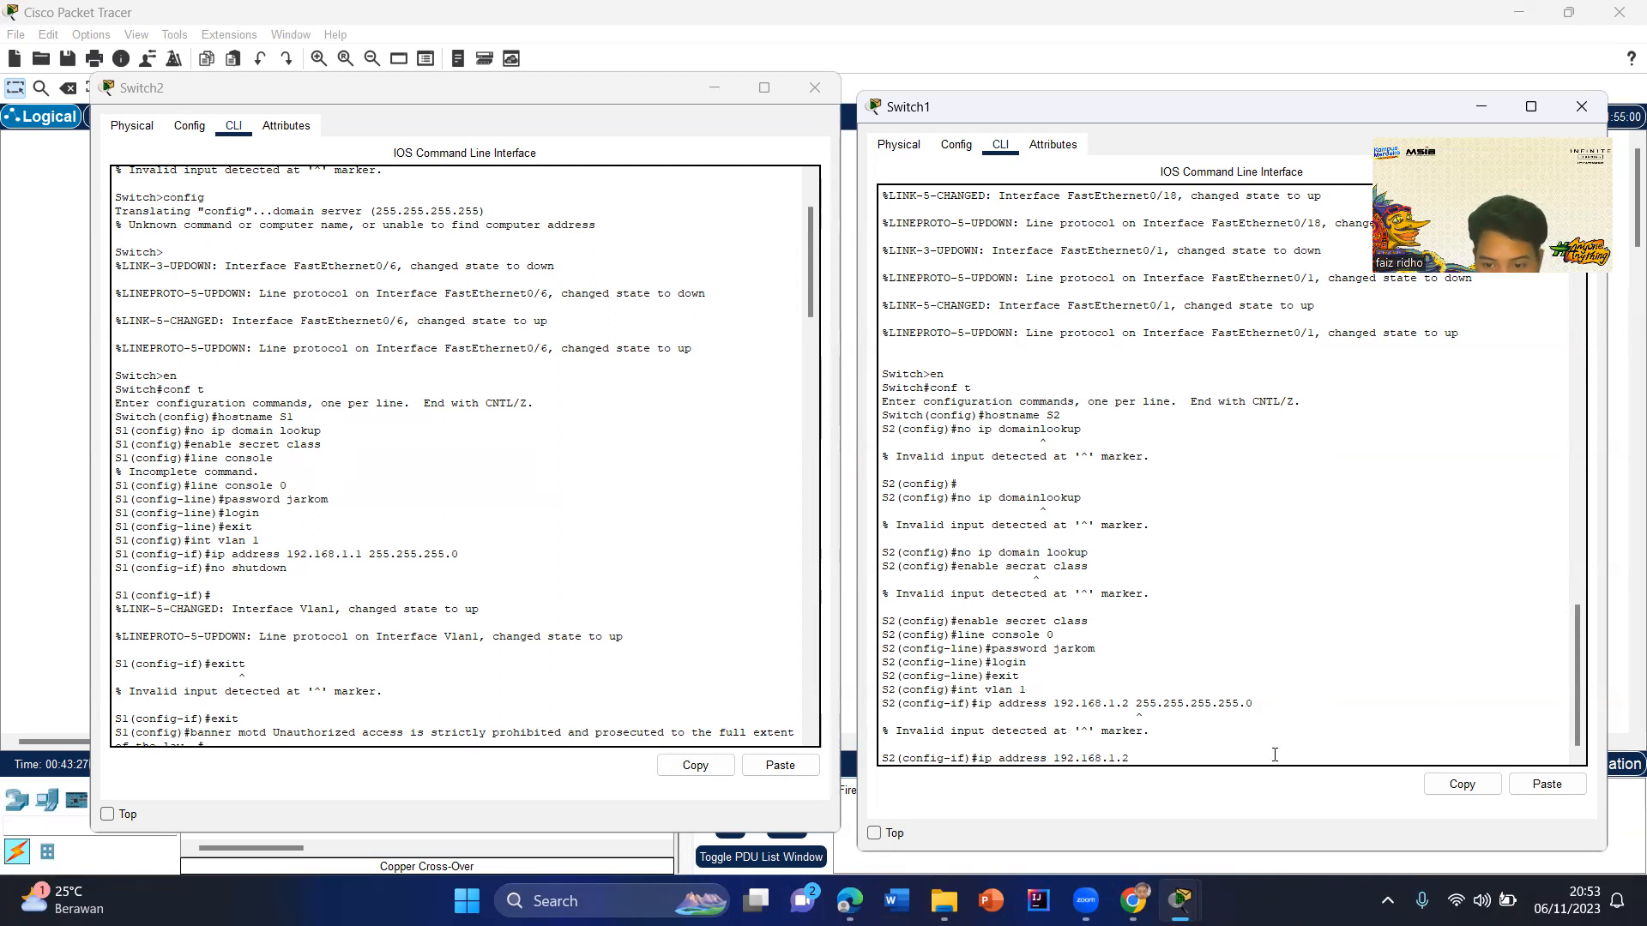
text( 255.255.255.0)
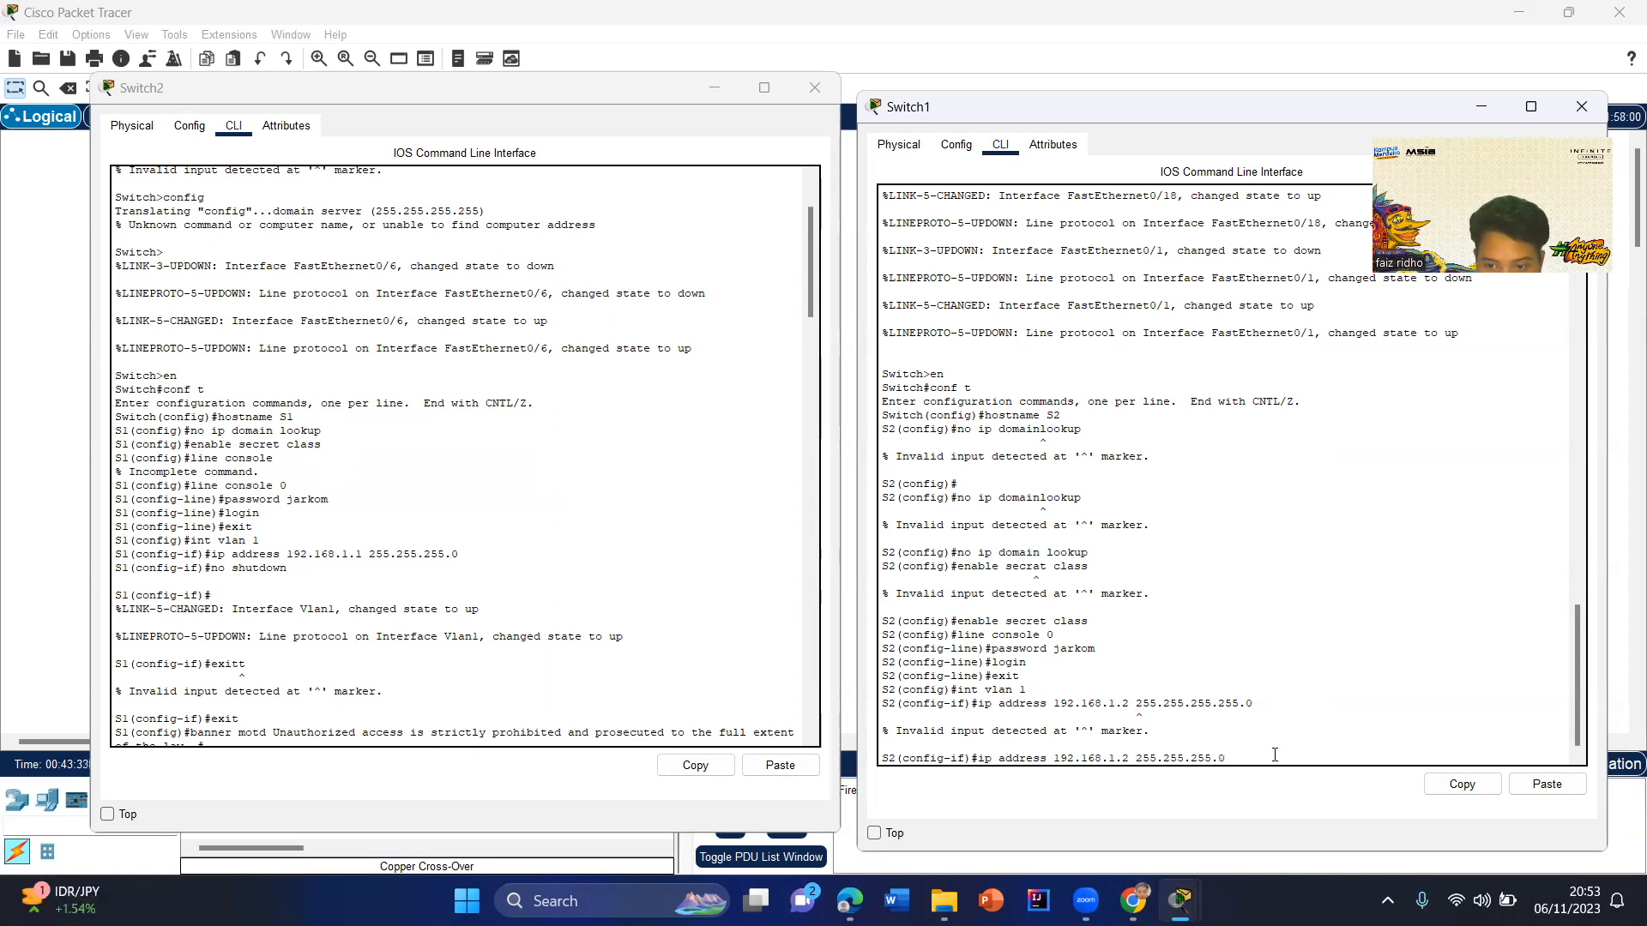
key(Return)
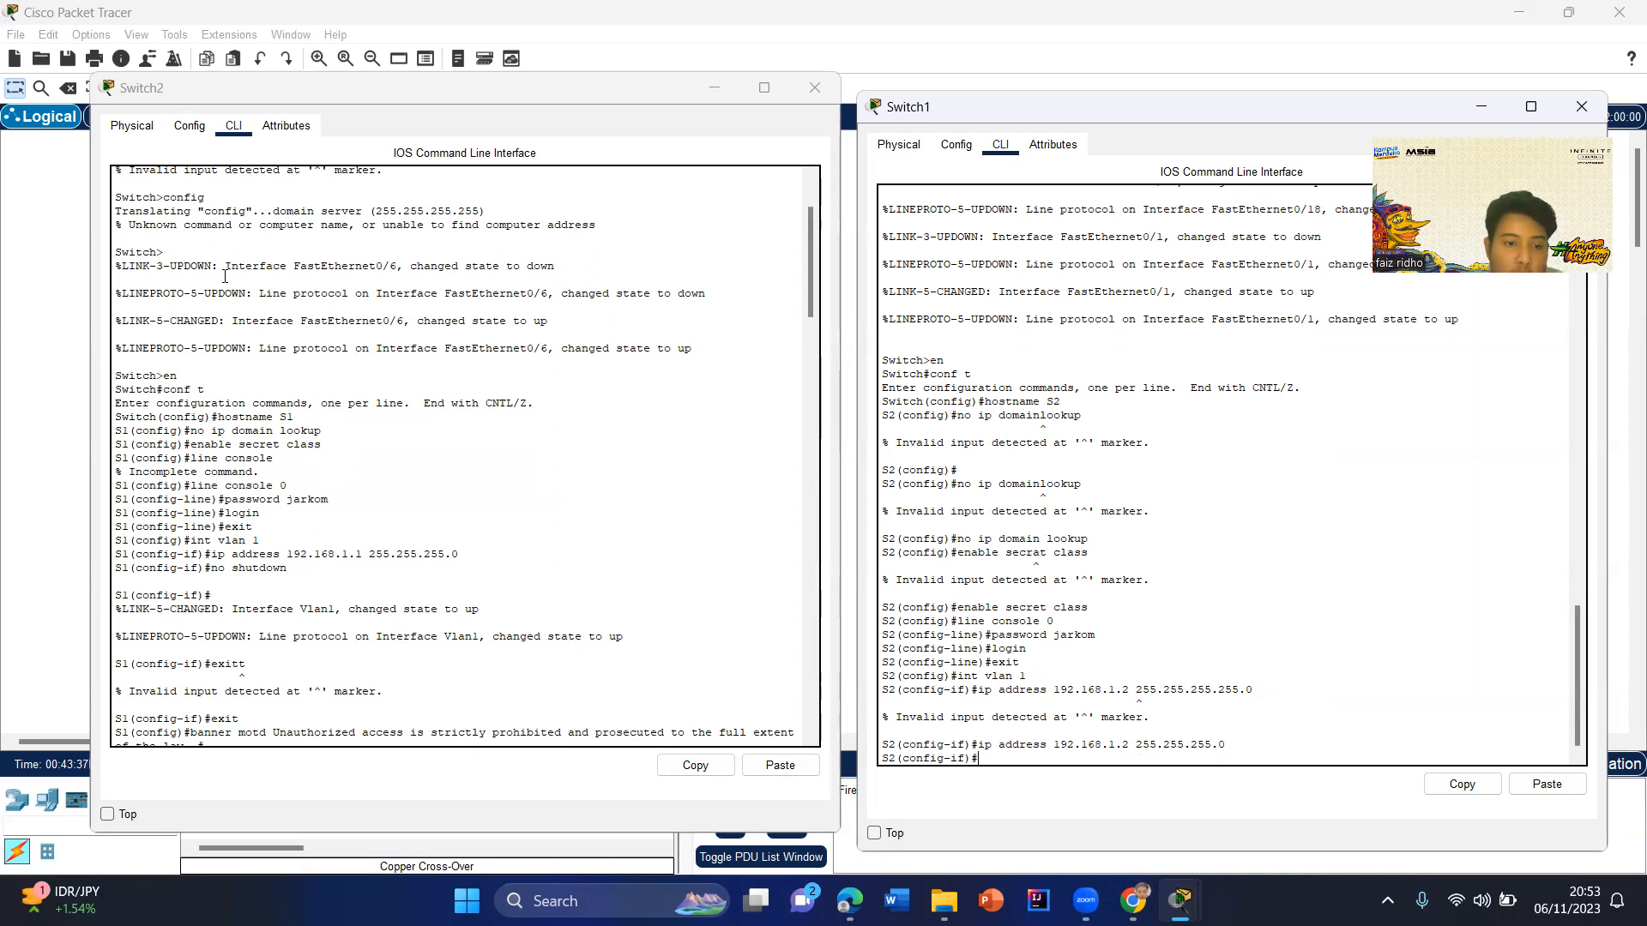
Enable S2's VLAN 1 interface with no shutdown and exit to global configuration mode
text(no shutdown)
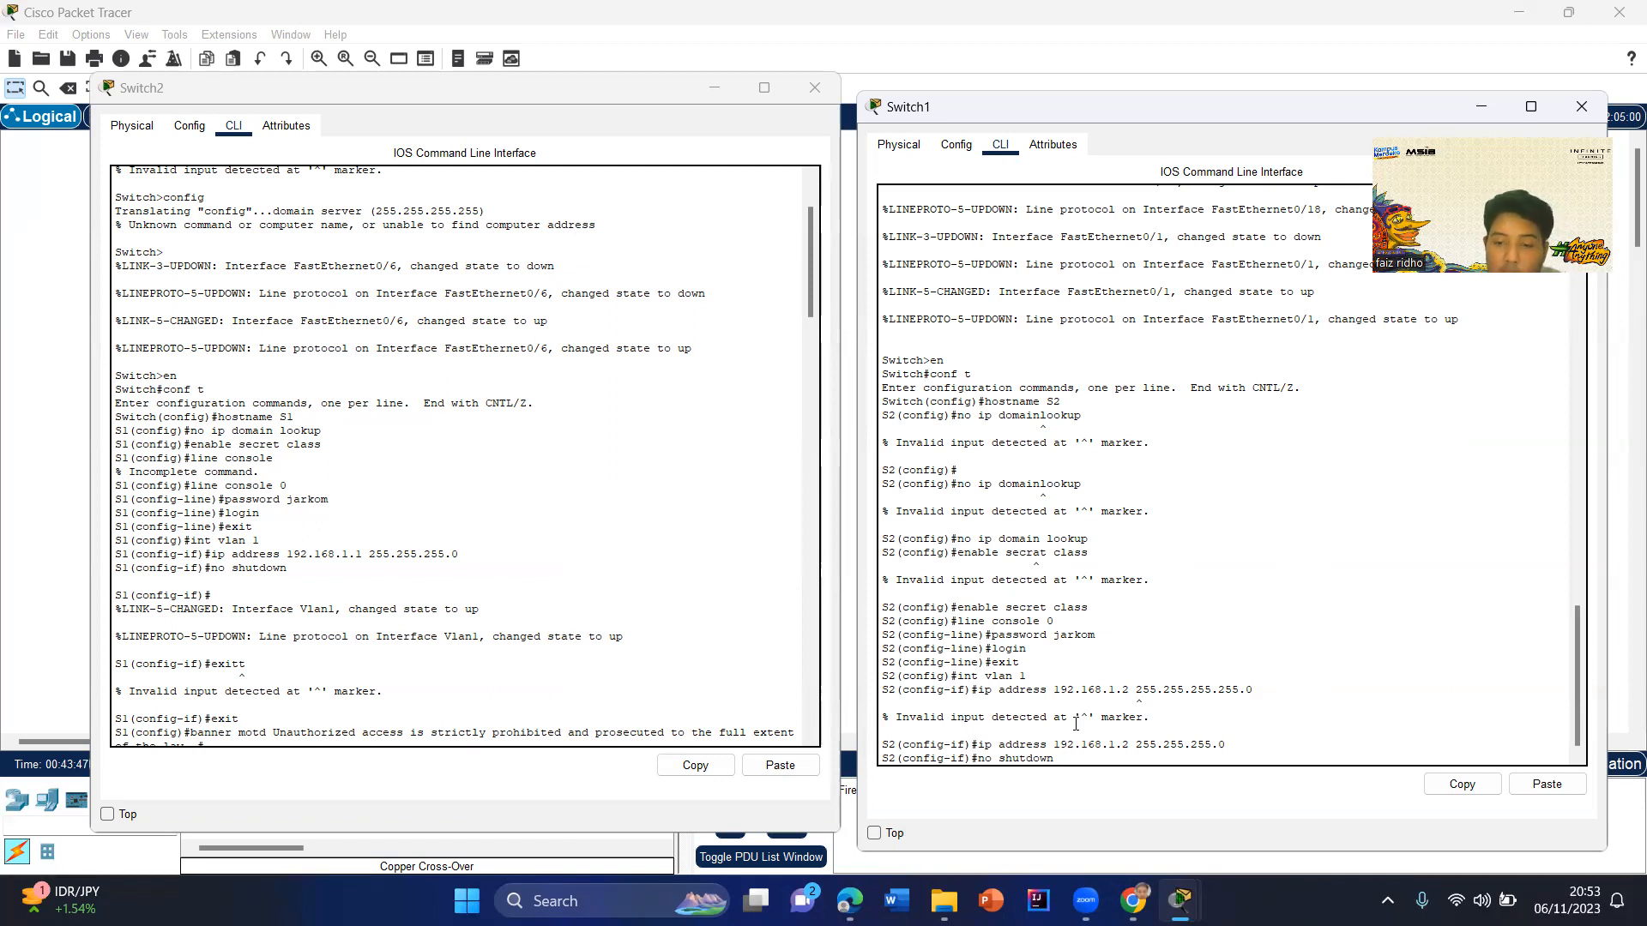
key(Return)
key(Return)
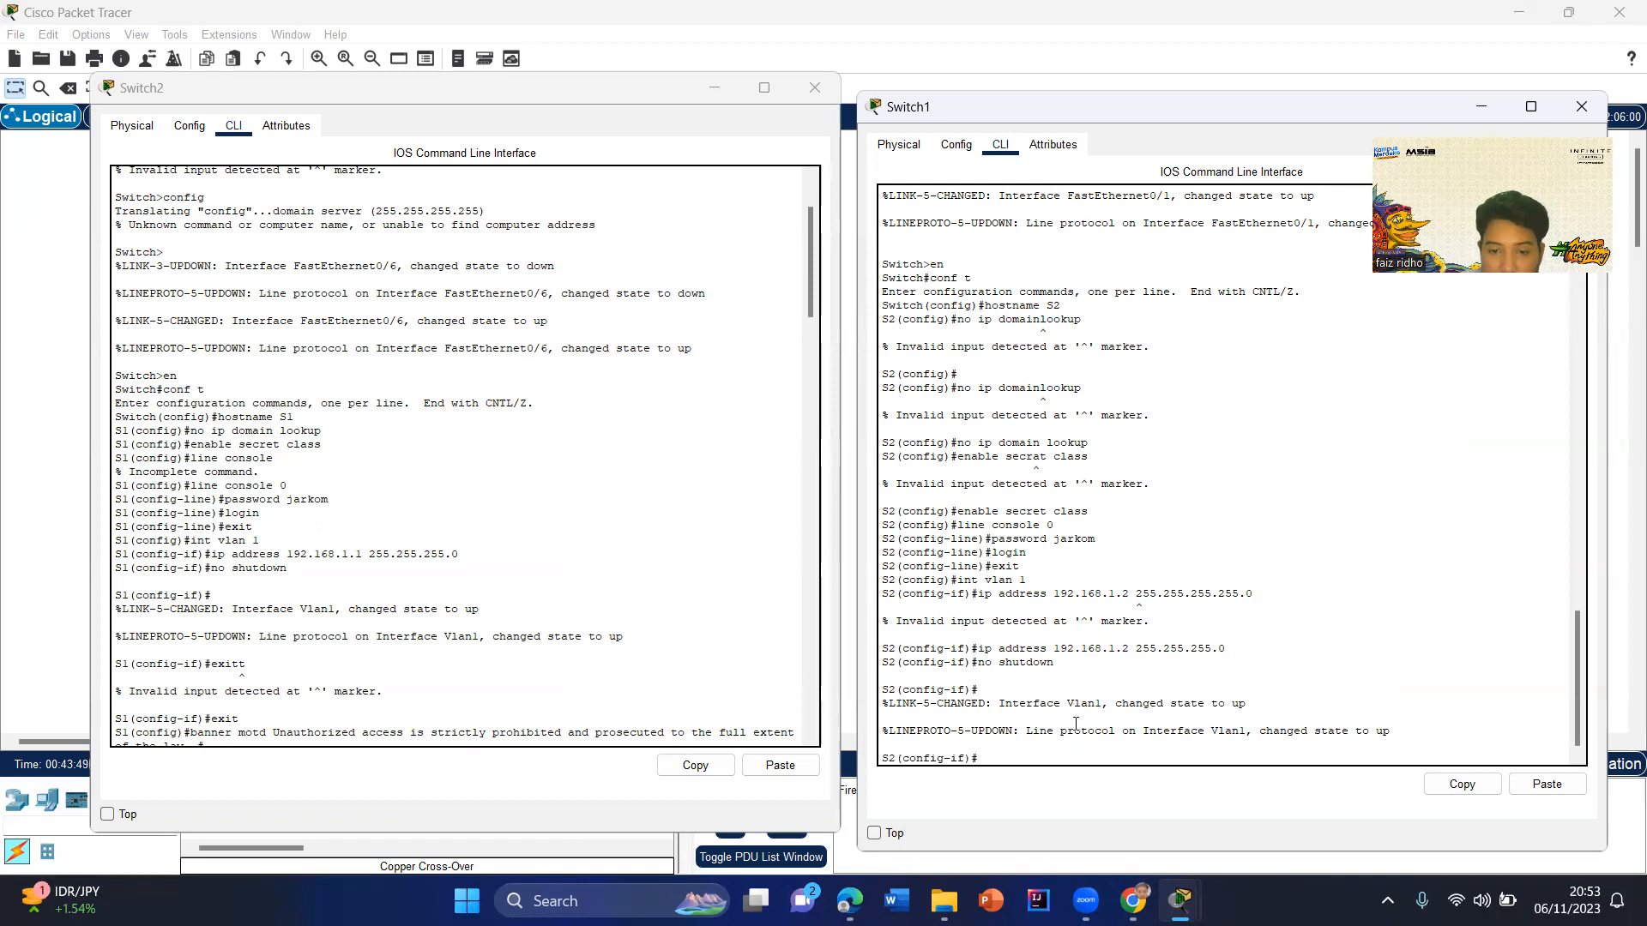
text(exit)
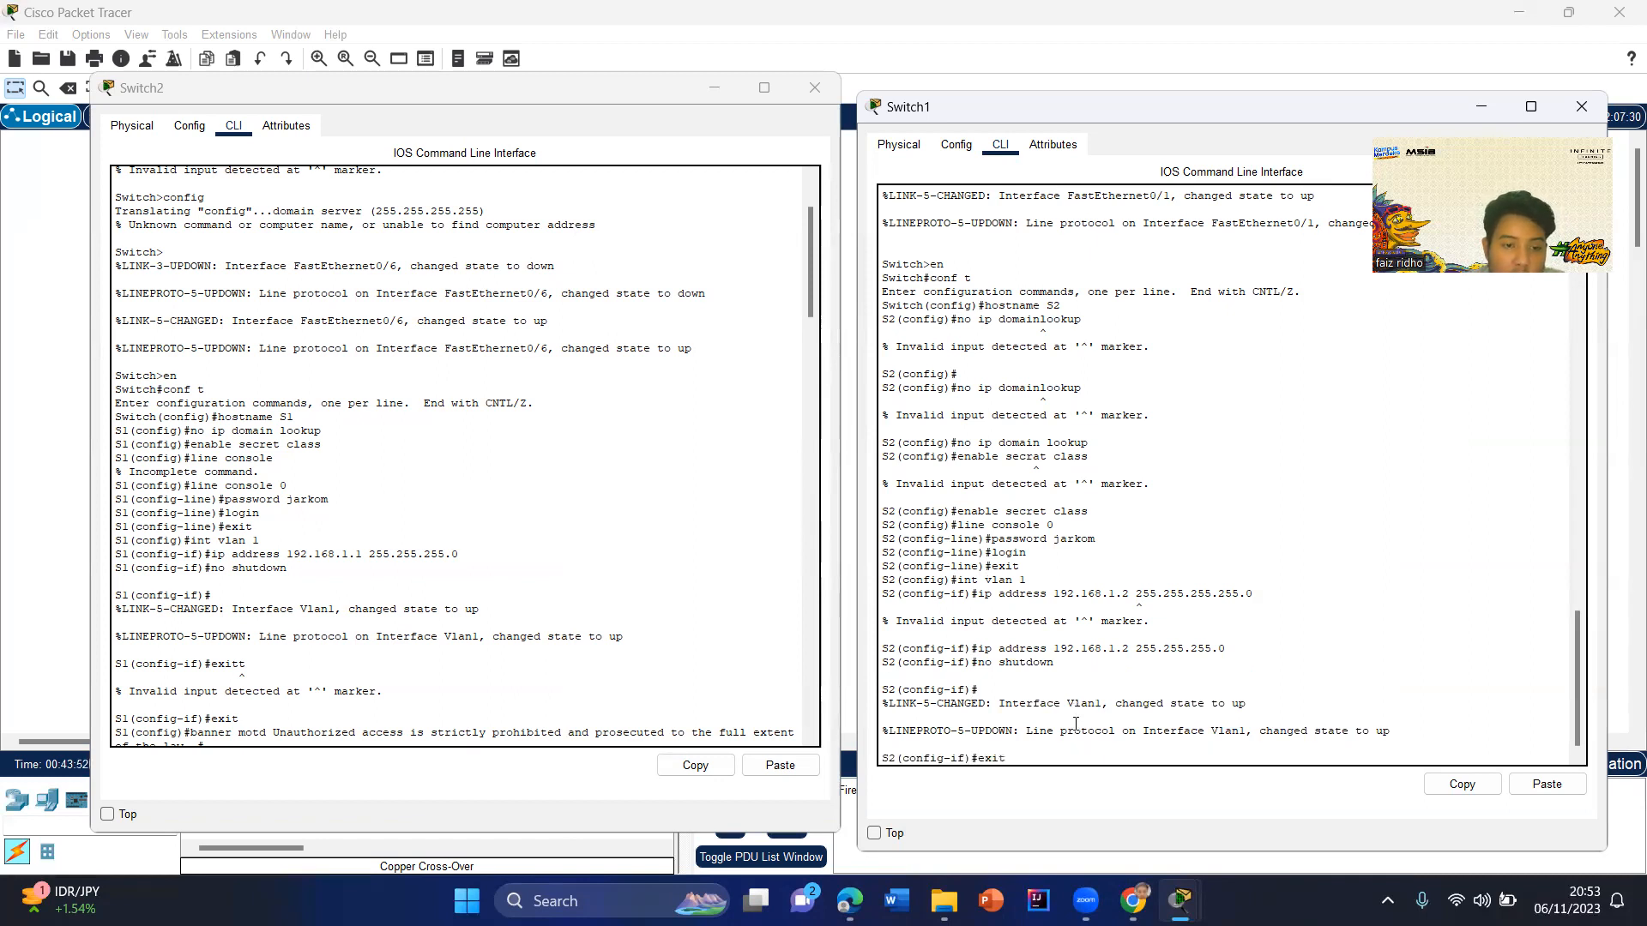
key(Return)
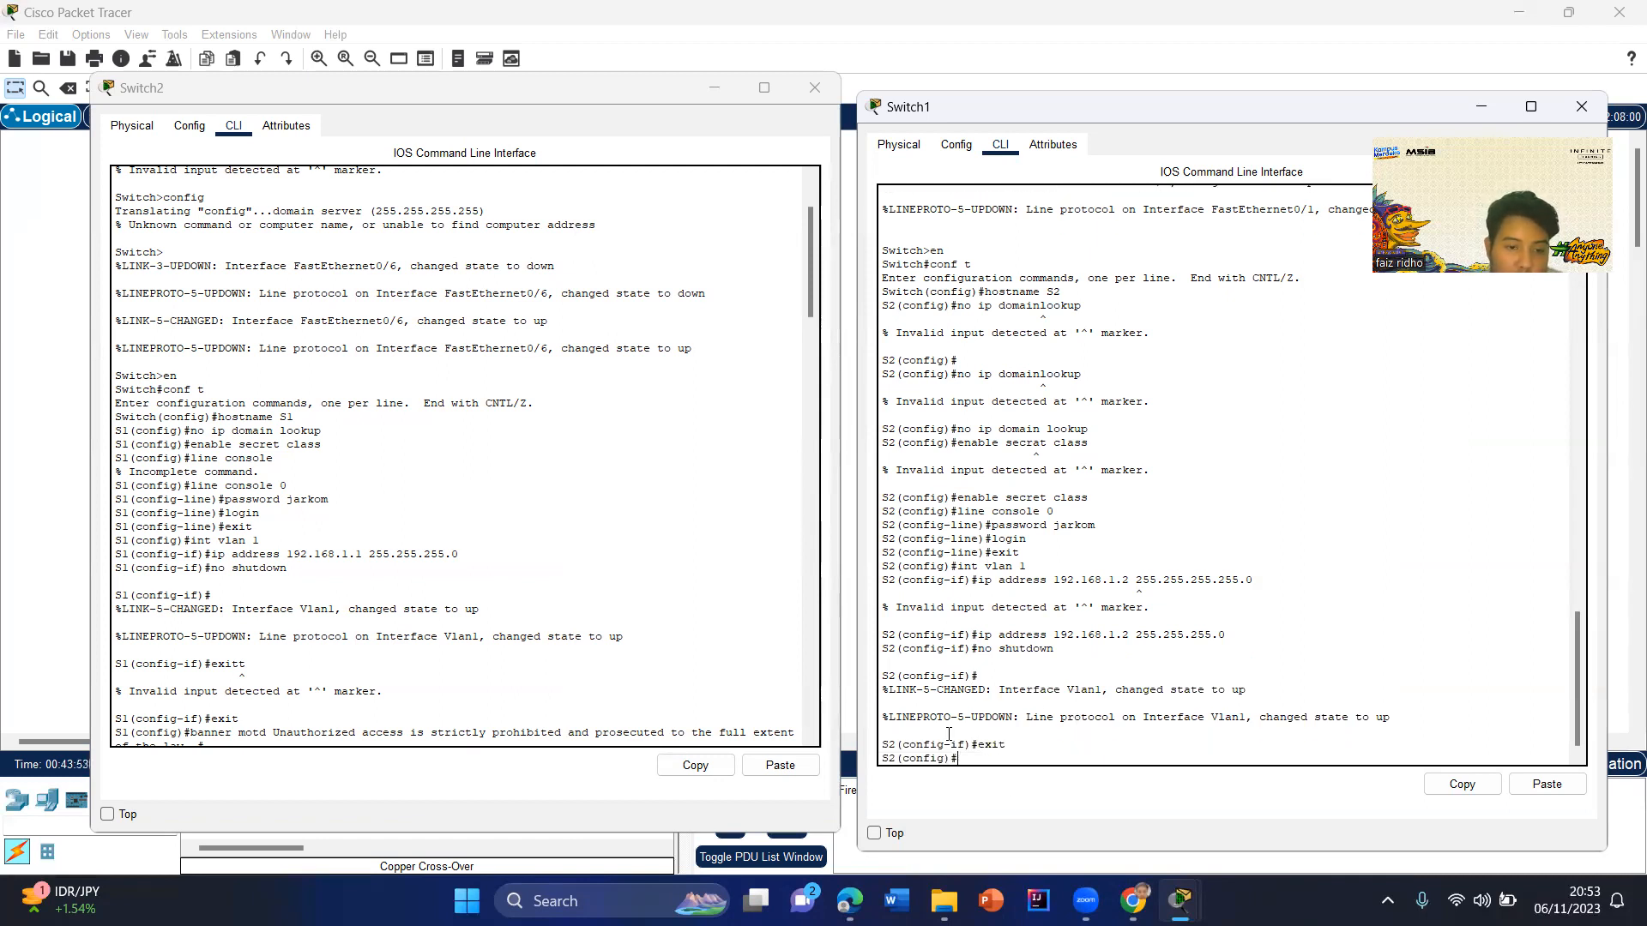
Enter banner motd # on S2, paste the copied "Unauthorized access is strictly prohibited" banner command after it, and clear the leftover "law. #" text
scroll(516, 655, down, 6)
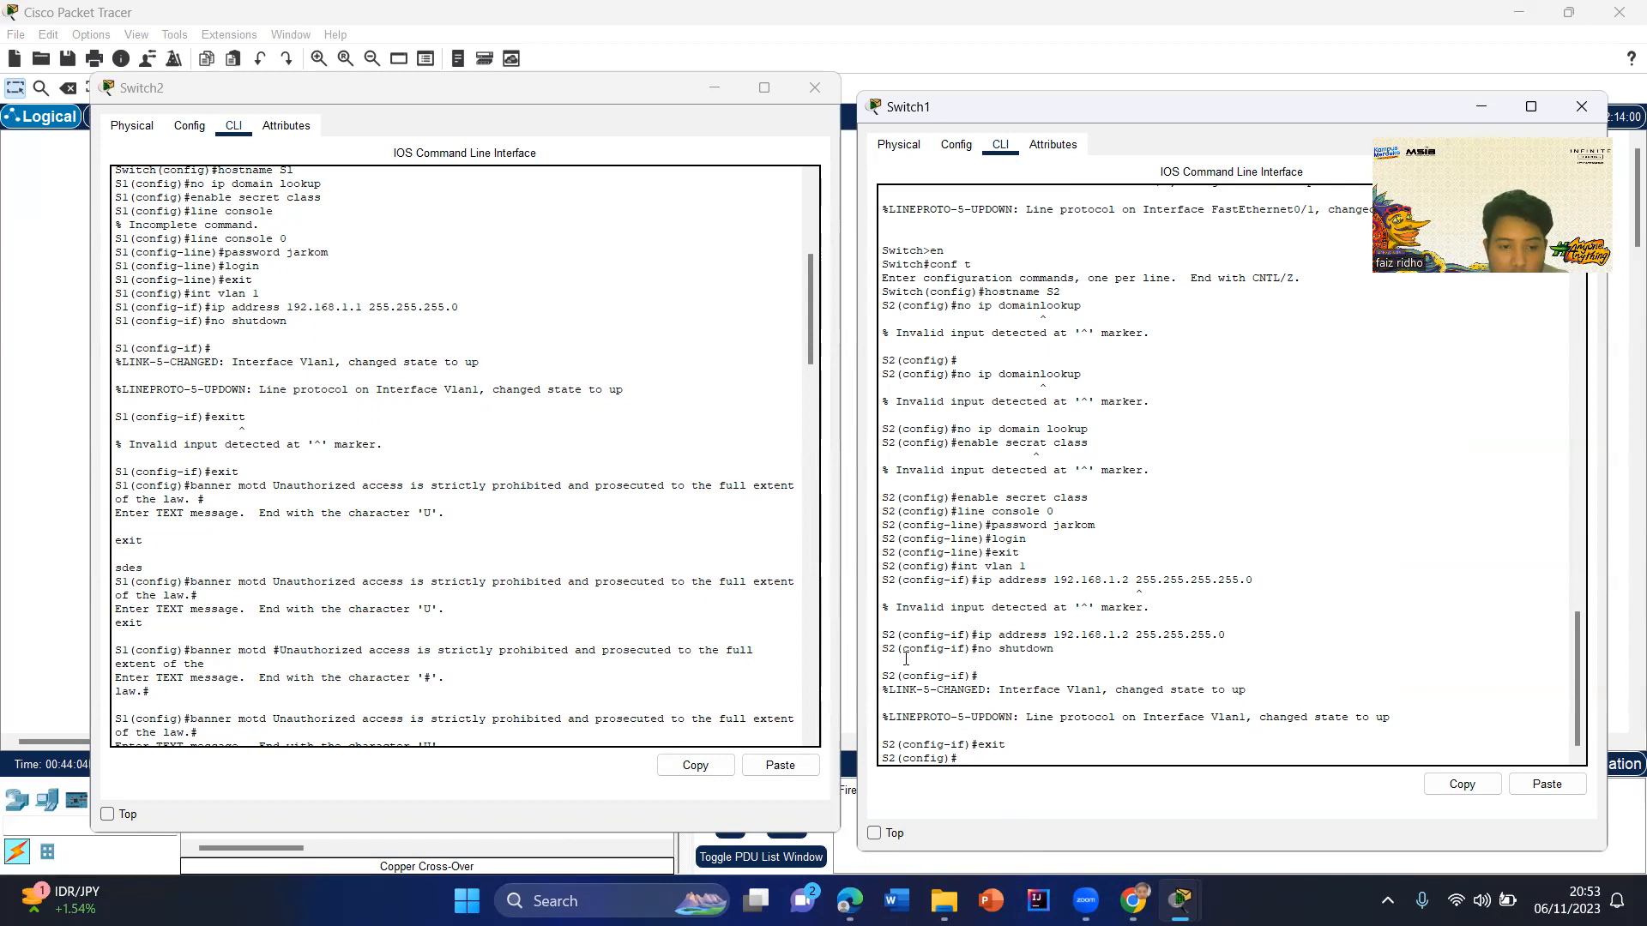
text(nner motd)
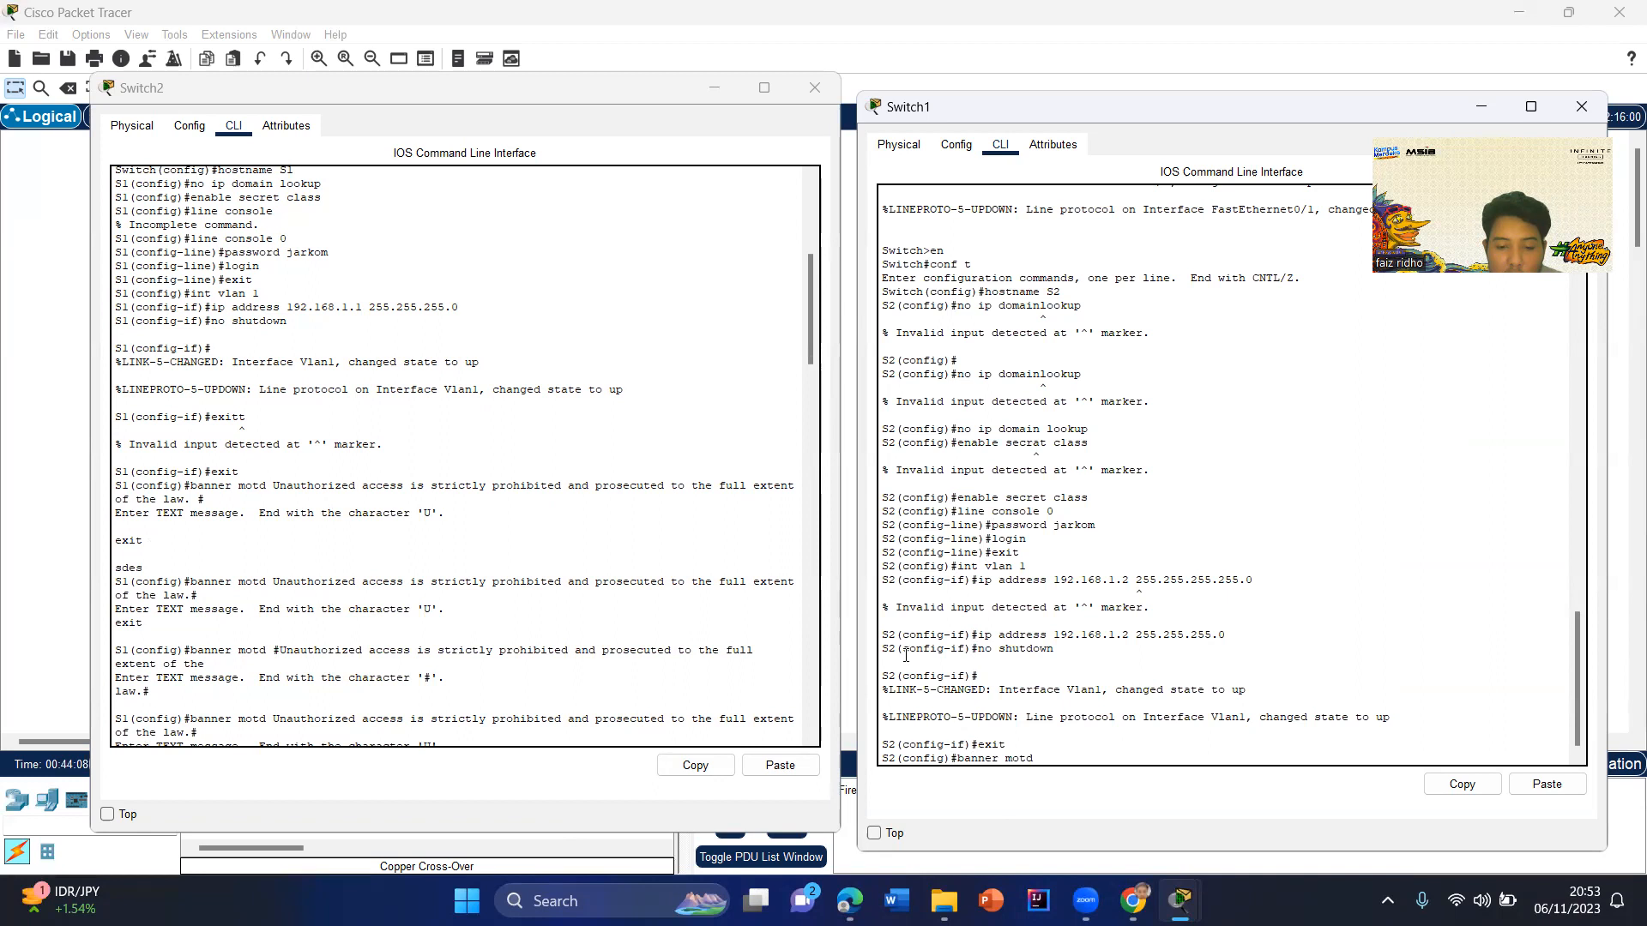
scroll(403, 532, down, 7)
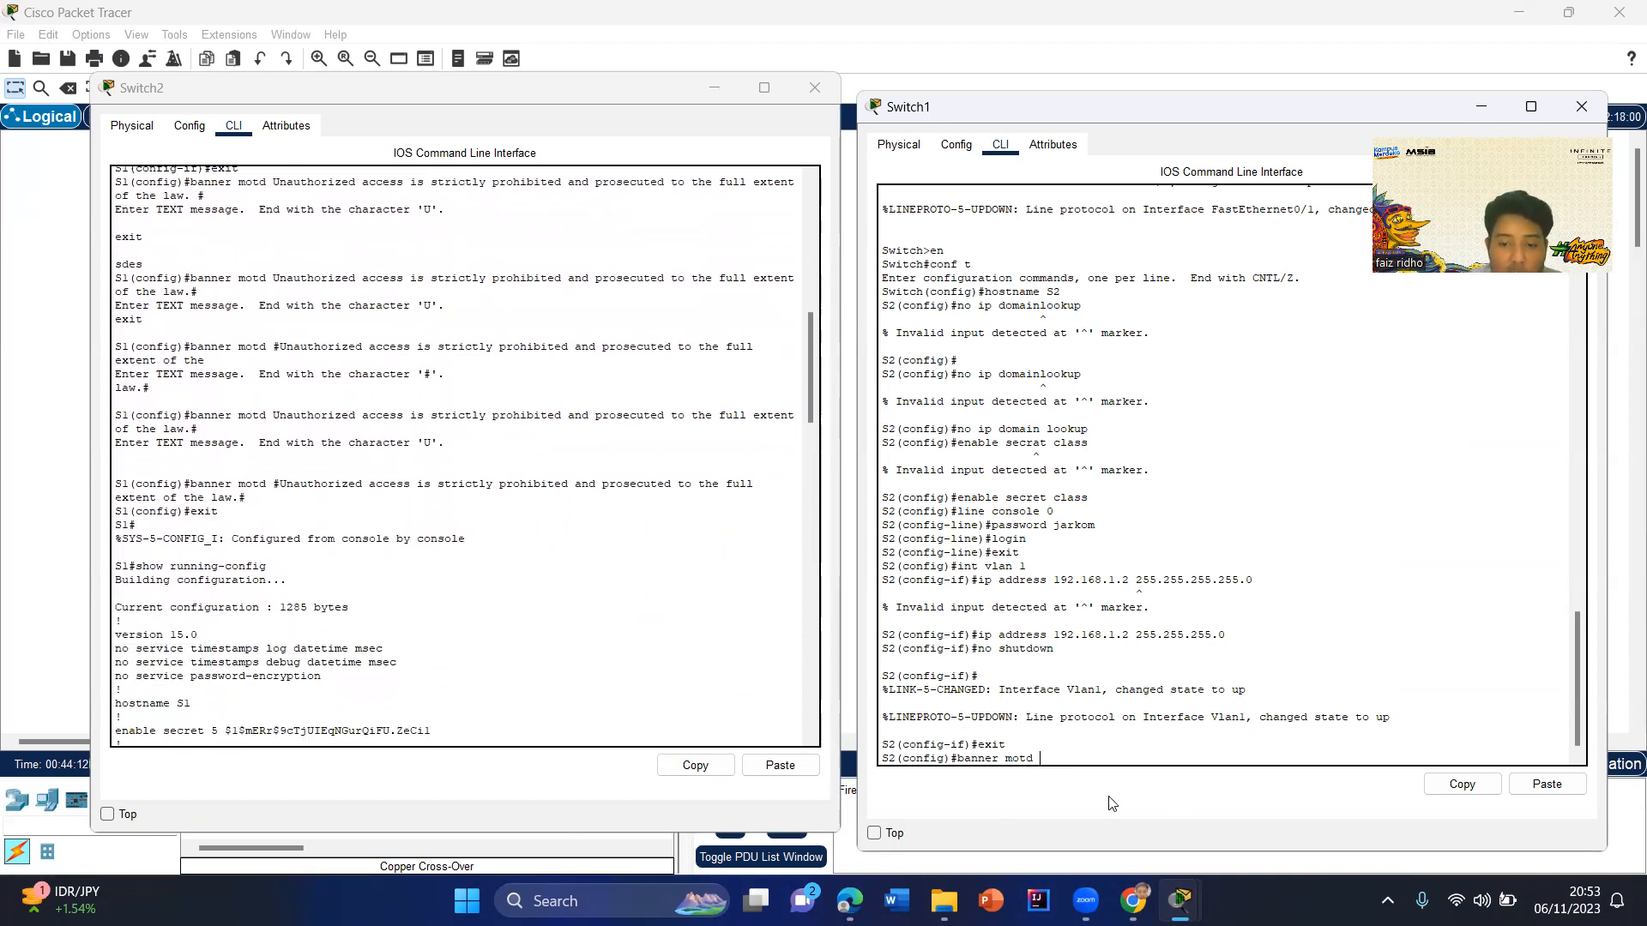
text(#)
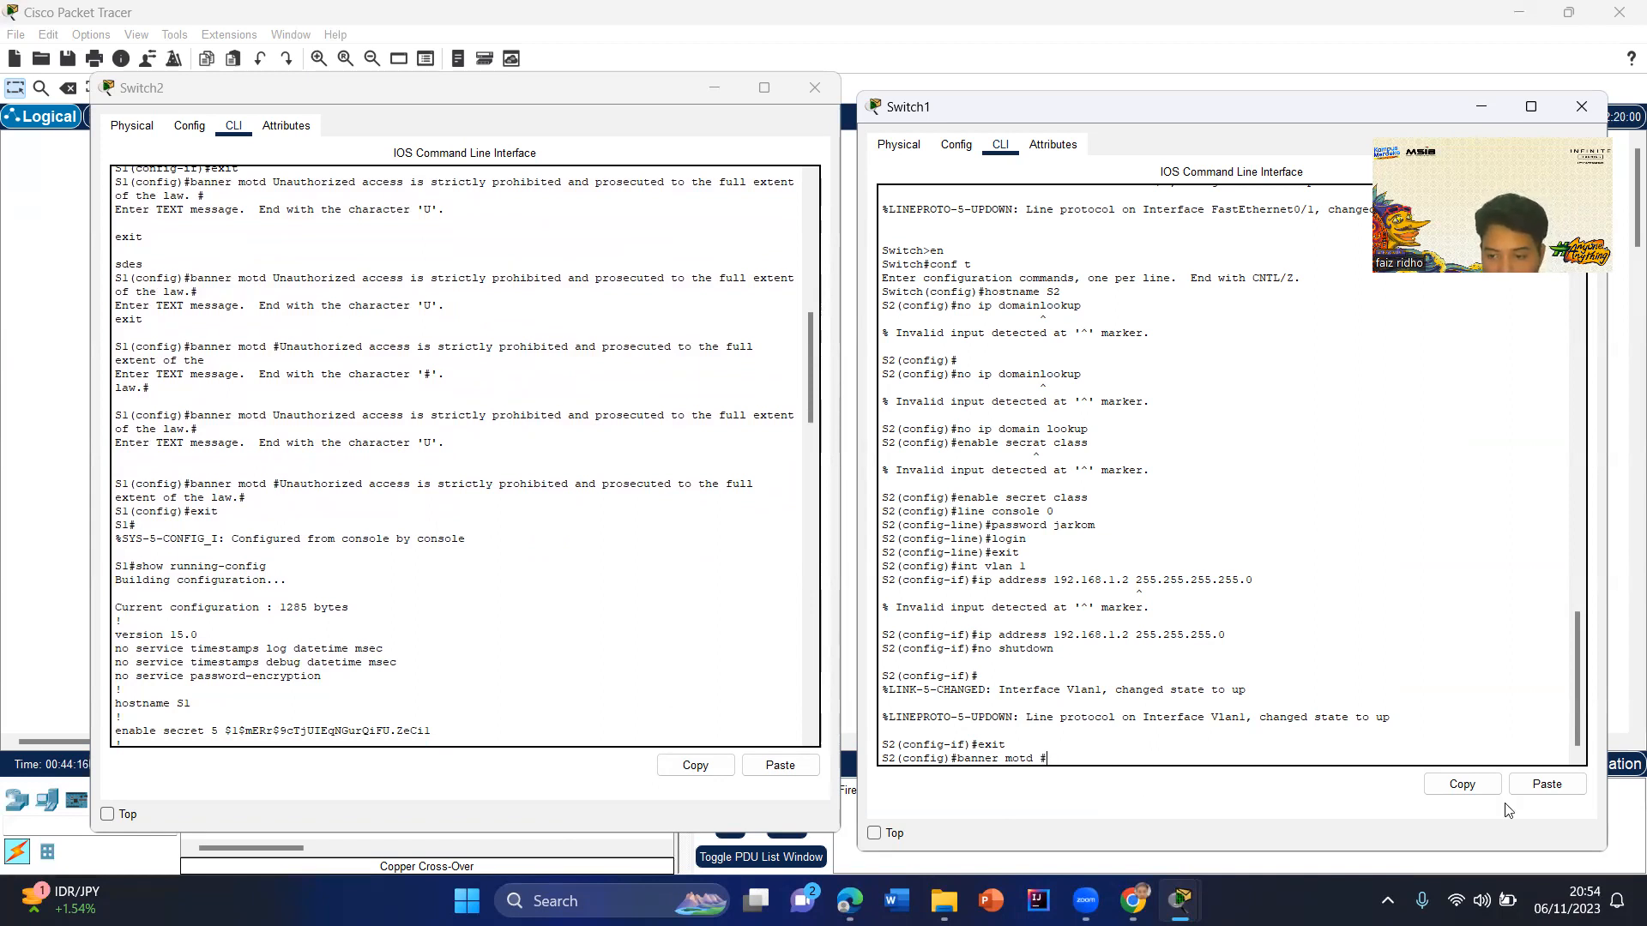
click(1535, 785)
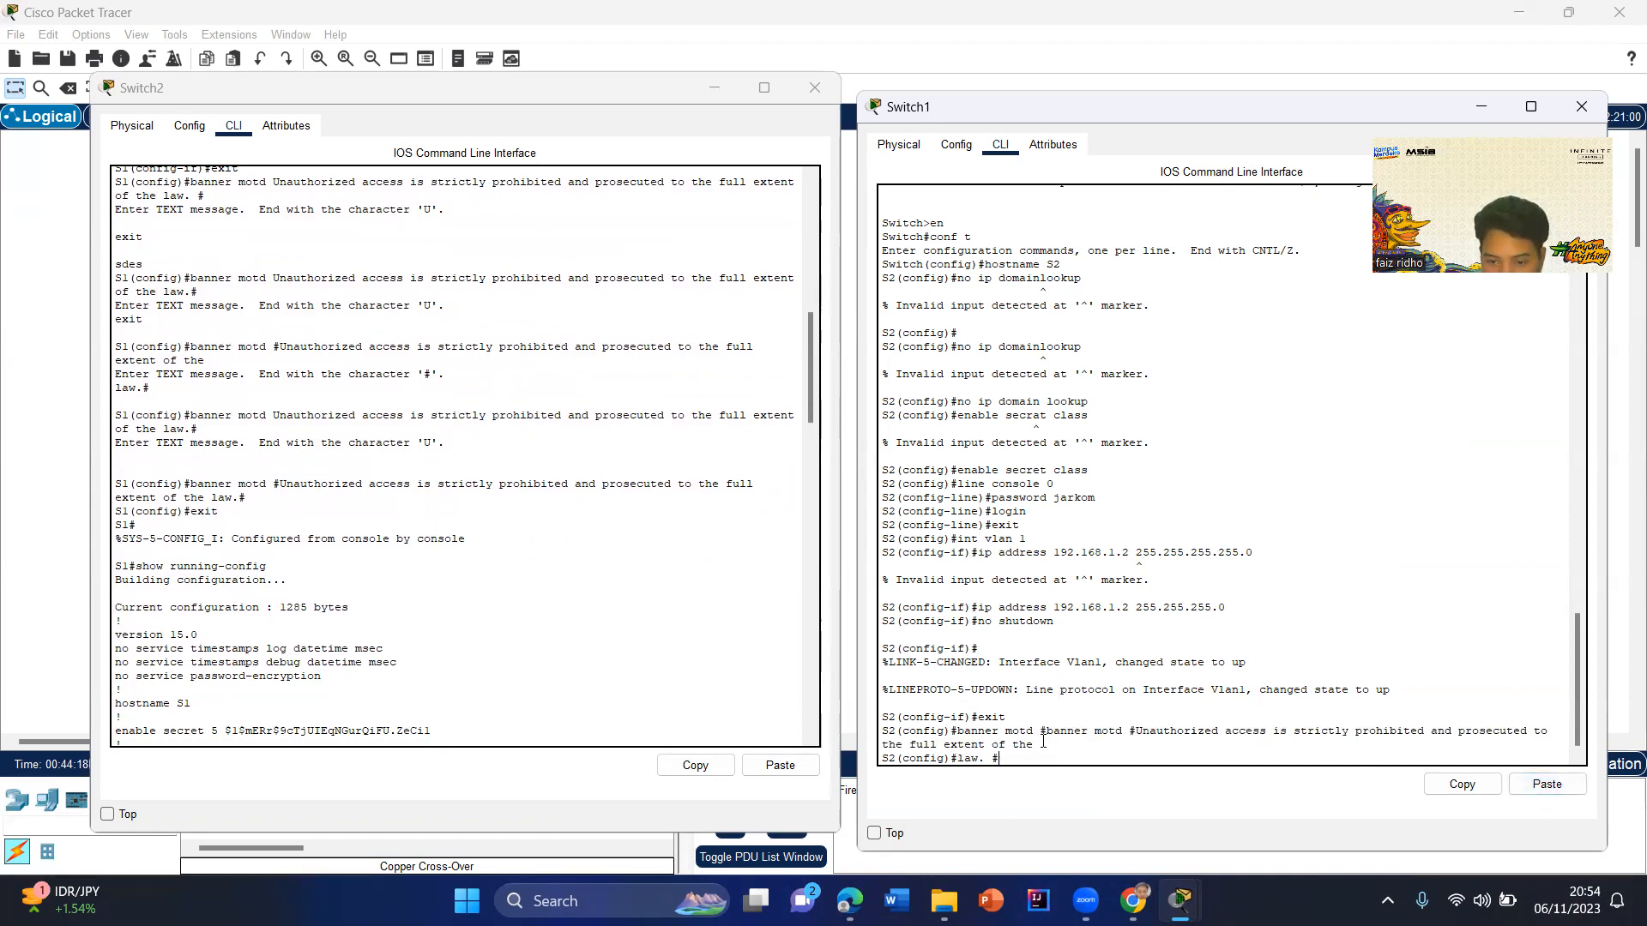
key(BackSpace)
key(BackSpace)
key(BackSpace)
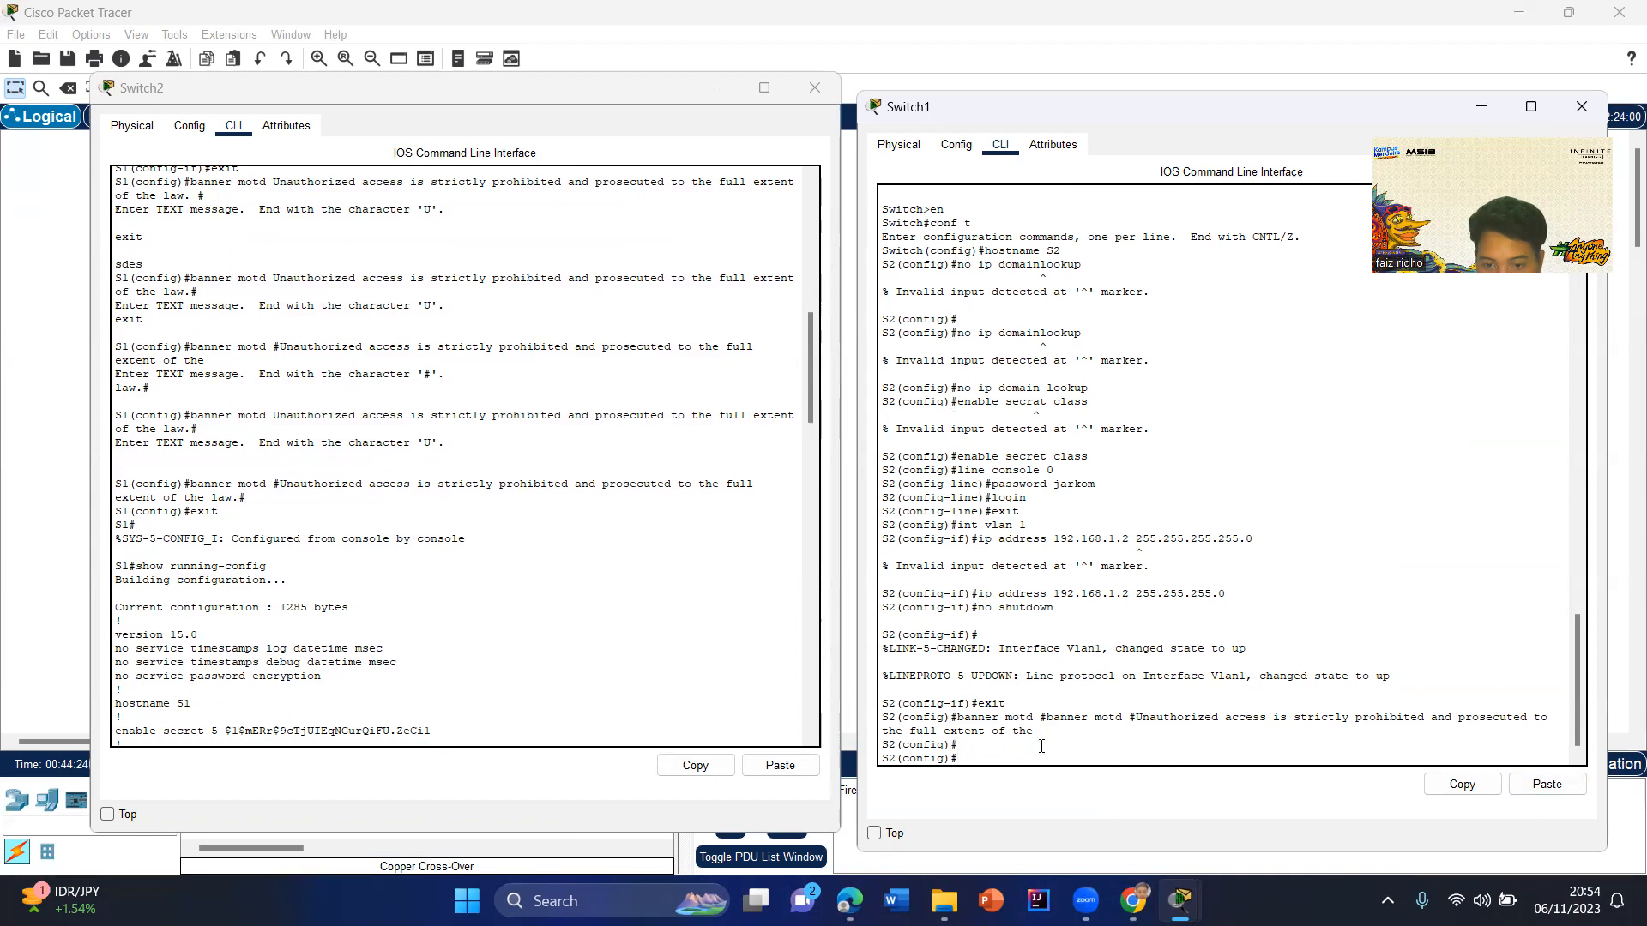
Recall S2's pasted banner motd command, complete its text with "law#" and run it
key(Up)
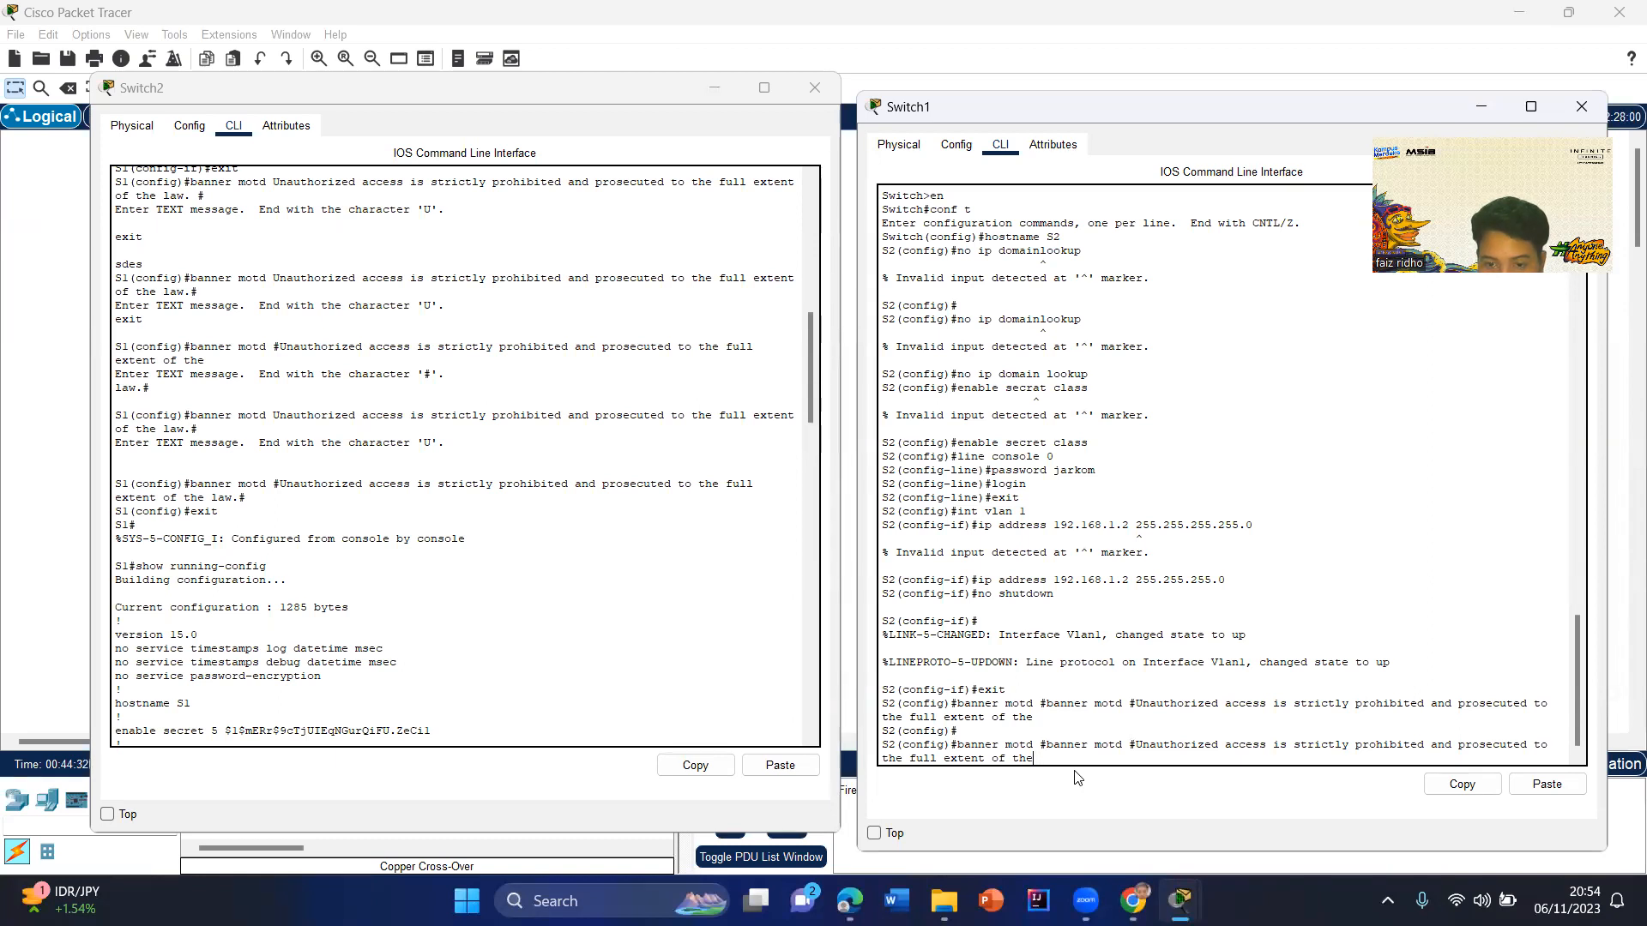
text(law#)
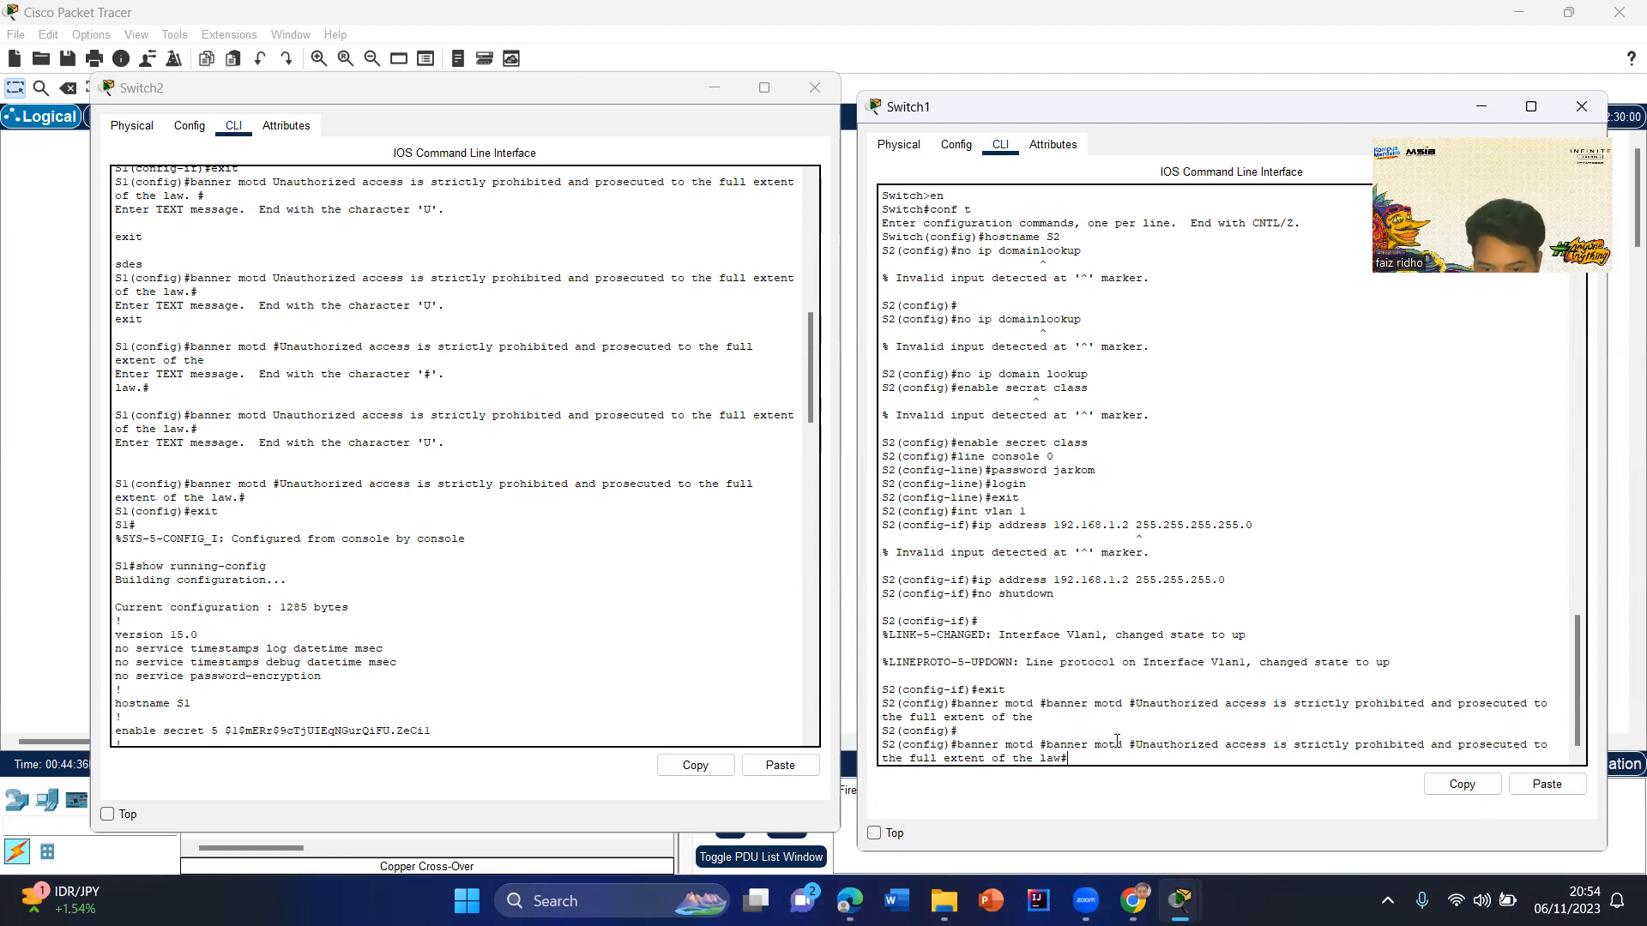
key(Return)
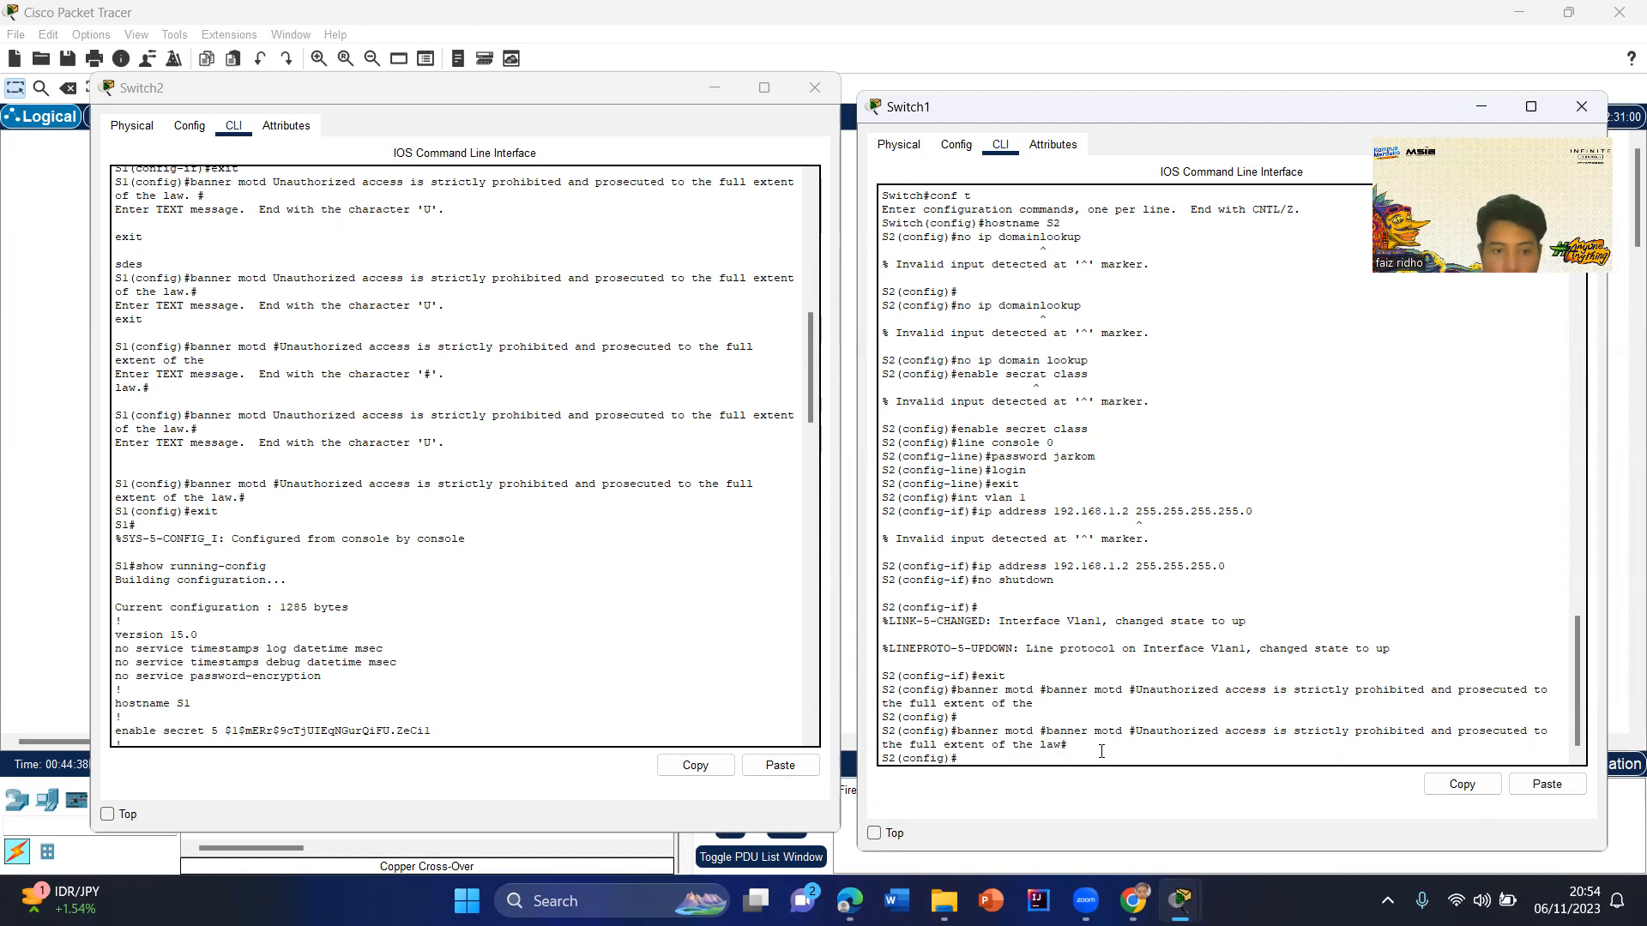
Exit global configuration mode on S2 to reach the privileged EXEC prompt
scroll(465, 563, down, 3)
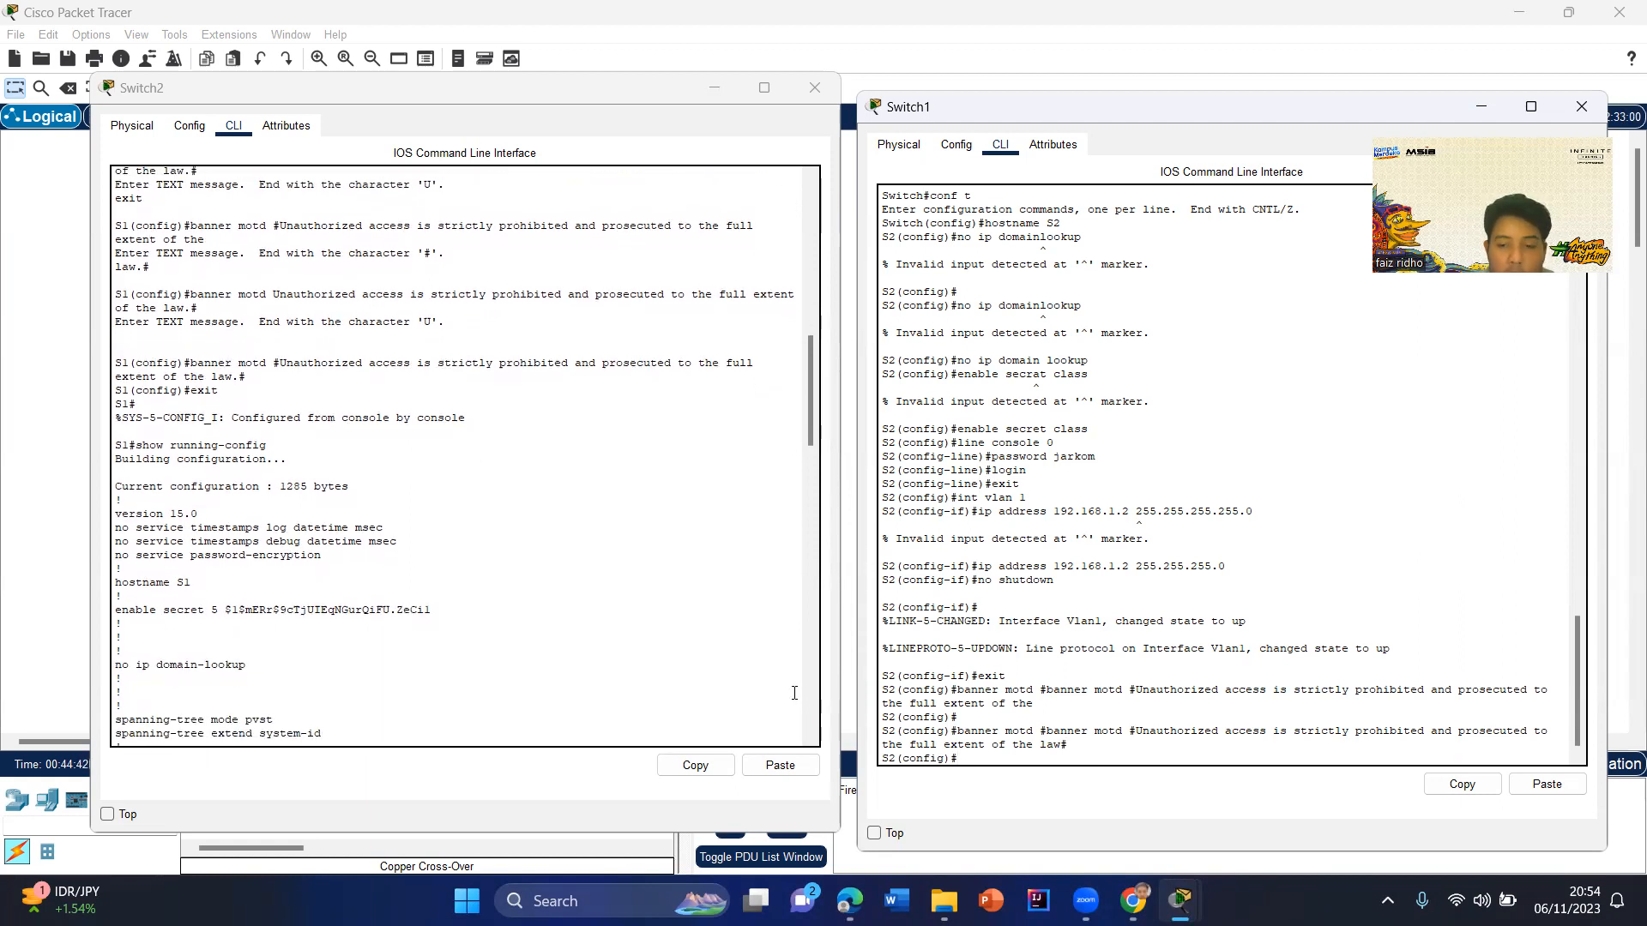
text(exit)
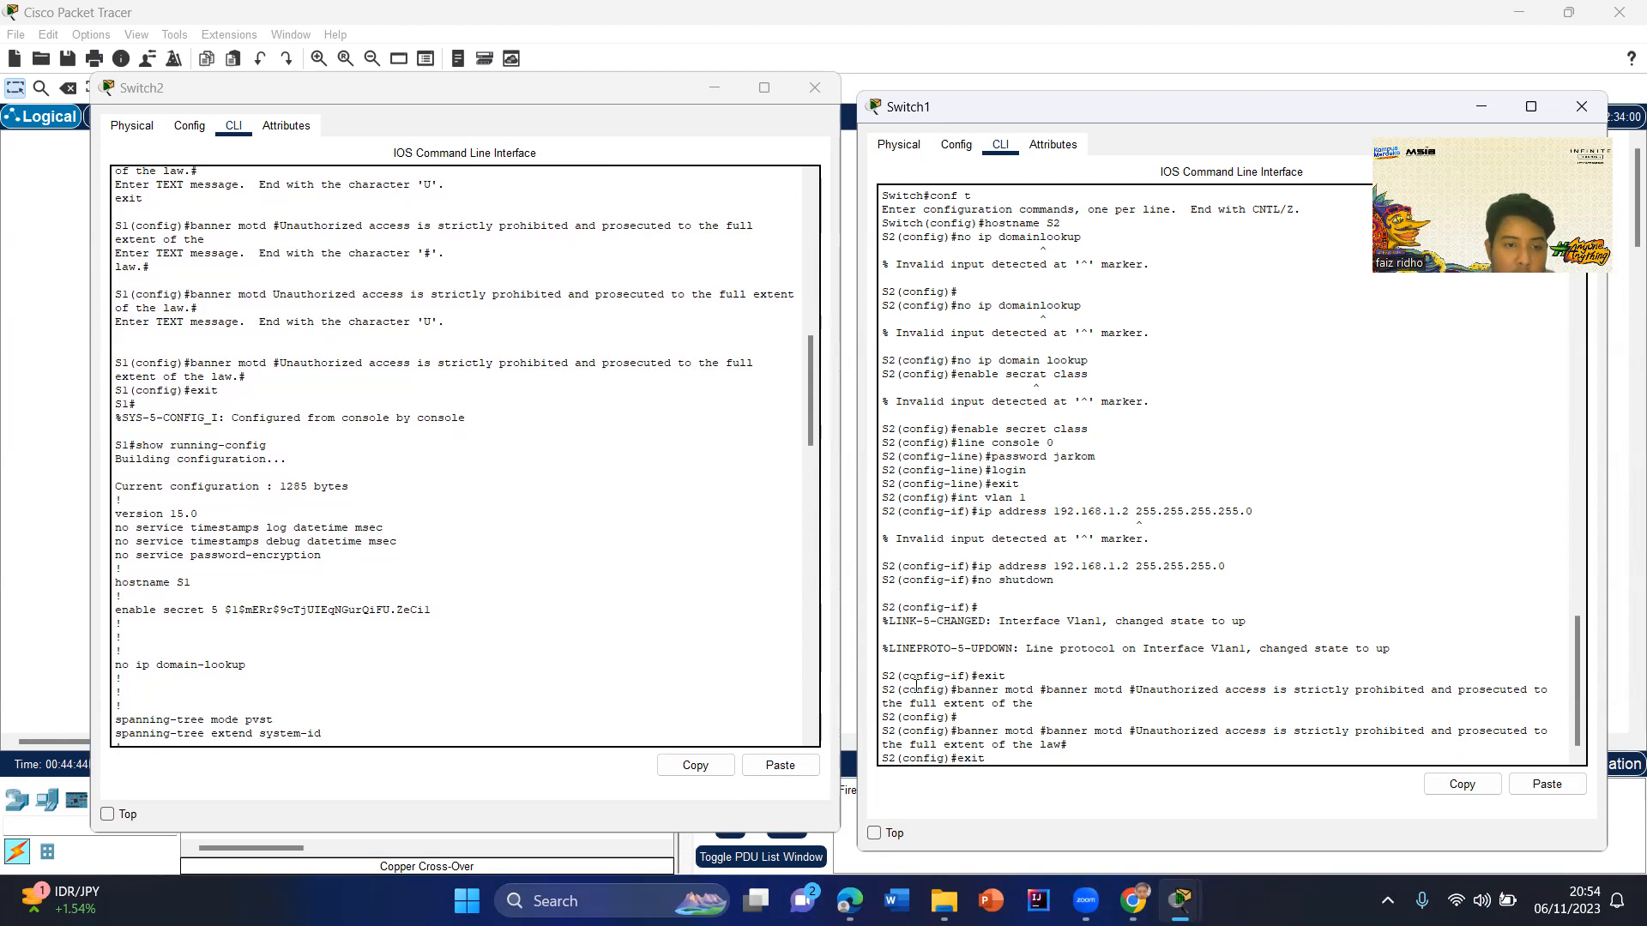
key(Return)
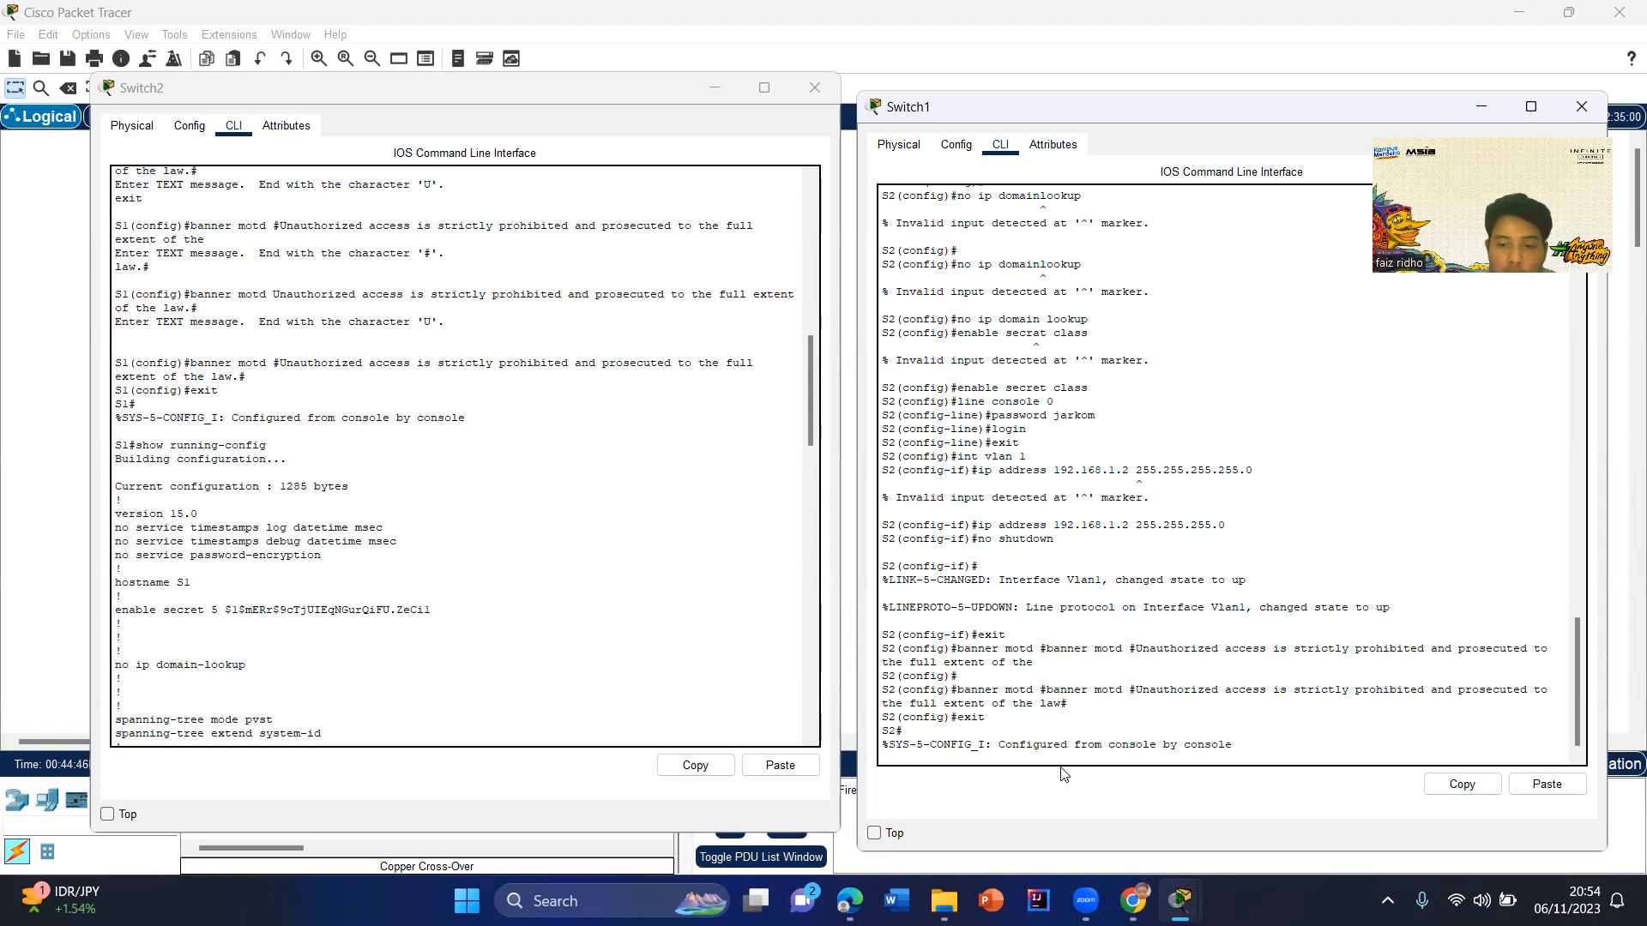
key(Return)
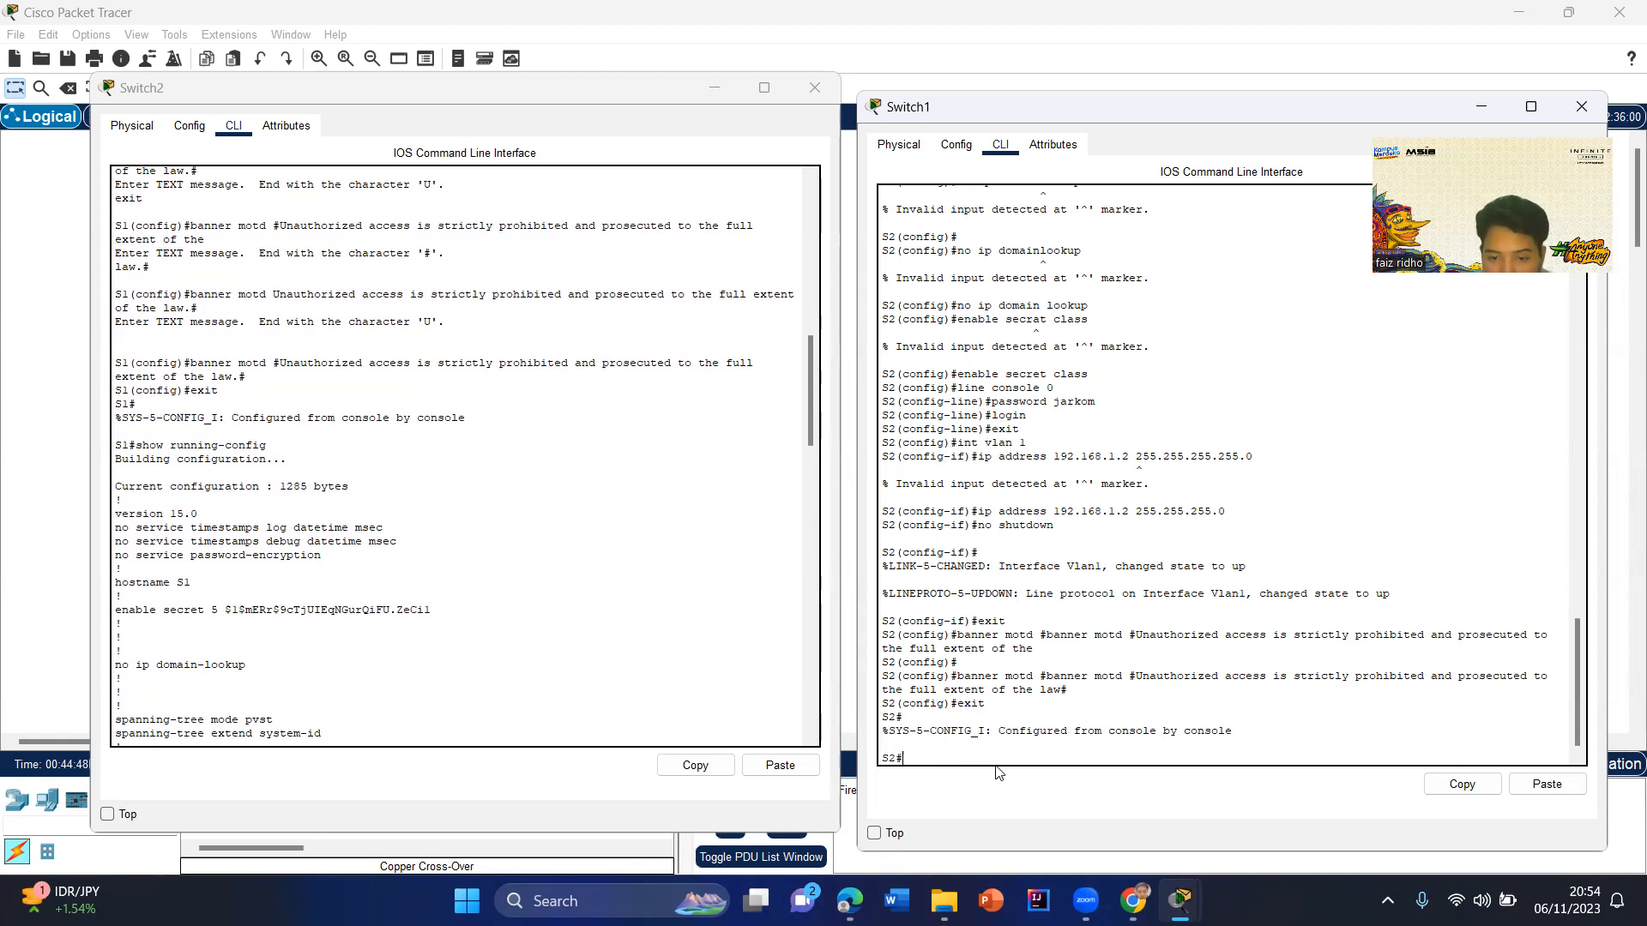
Run show running-config on S2 and go through the interface list down to the VLAN 1 and banner entries
text(whow)
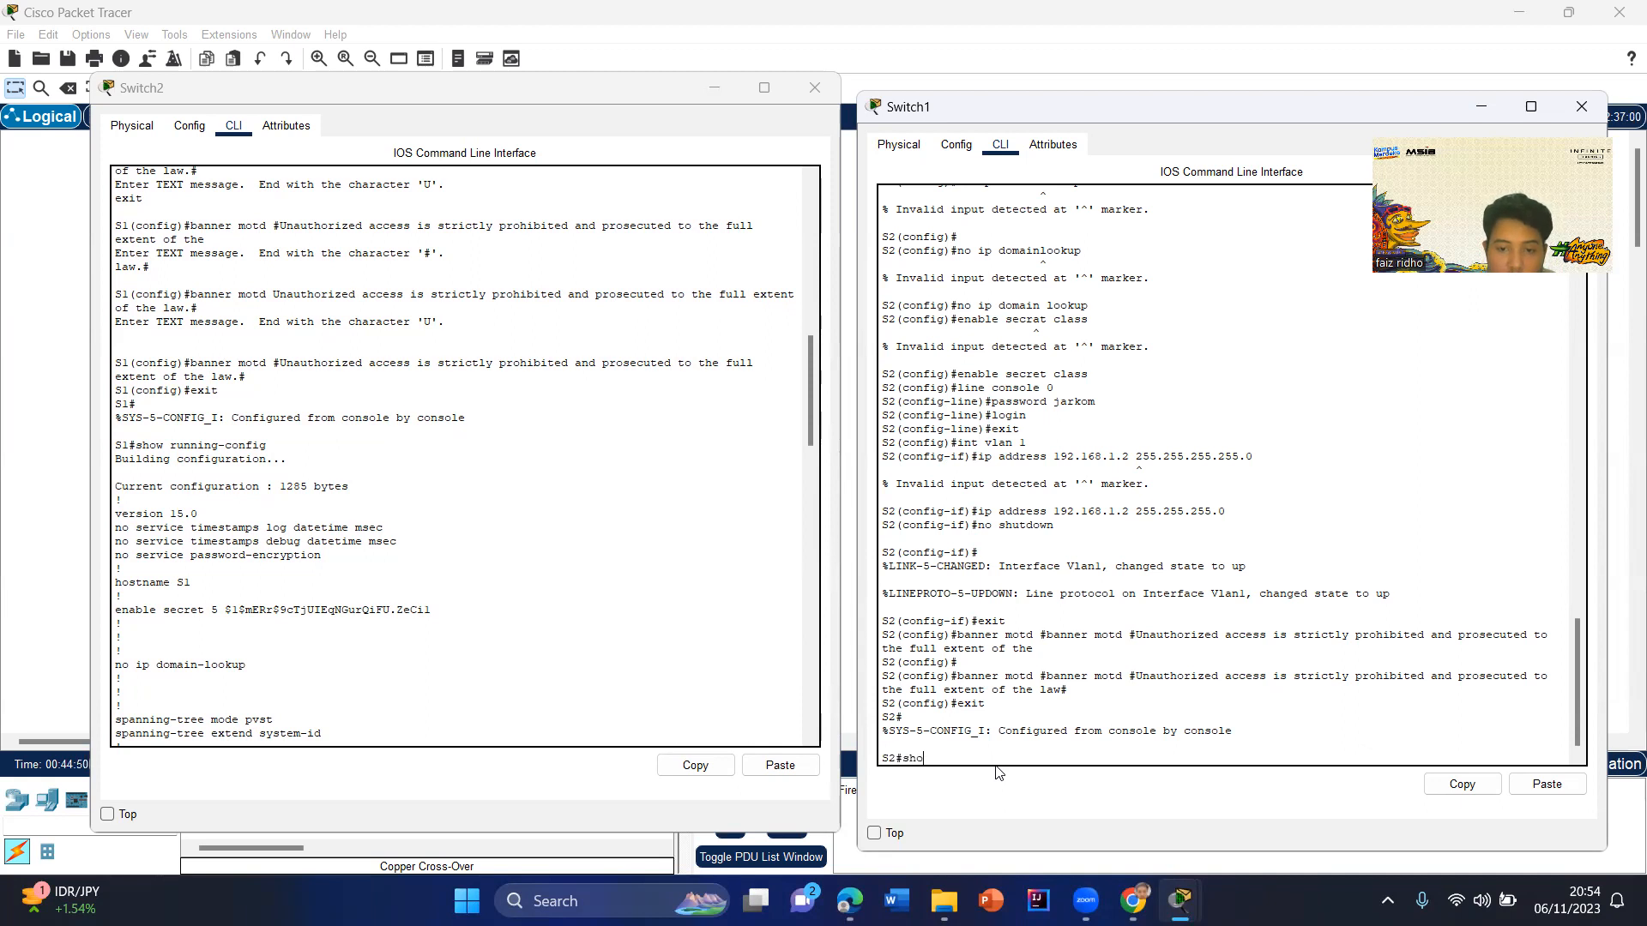
text( eu)
key(BackSpace)
key(BackSpace)
text(running-config)
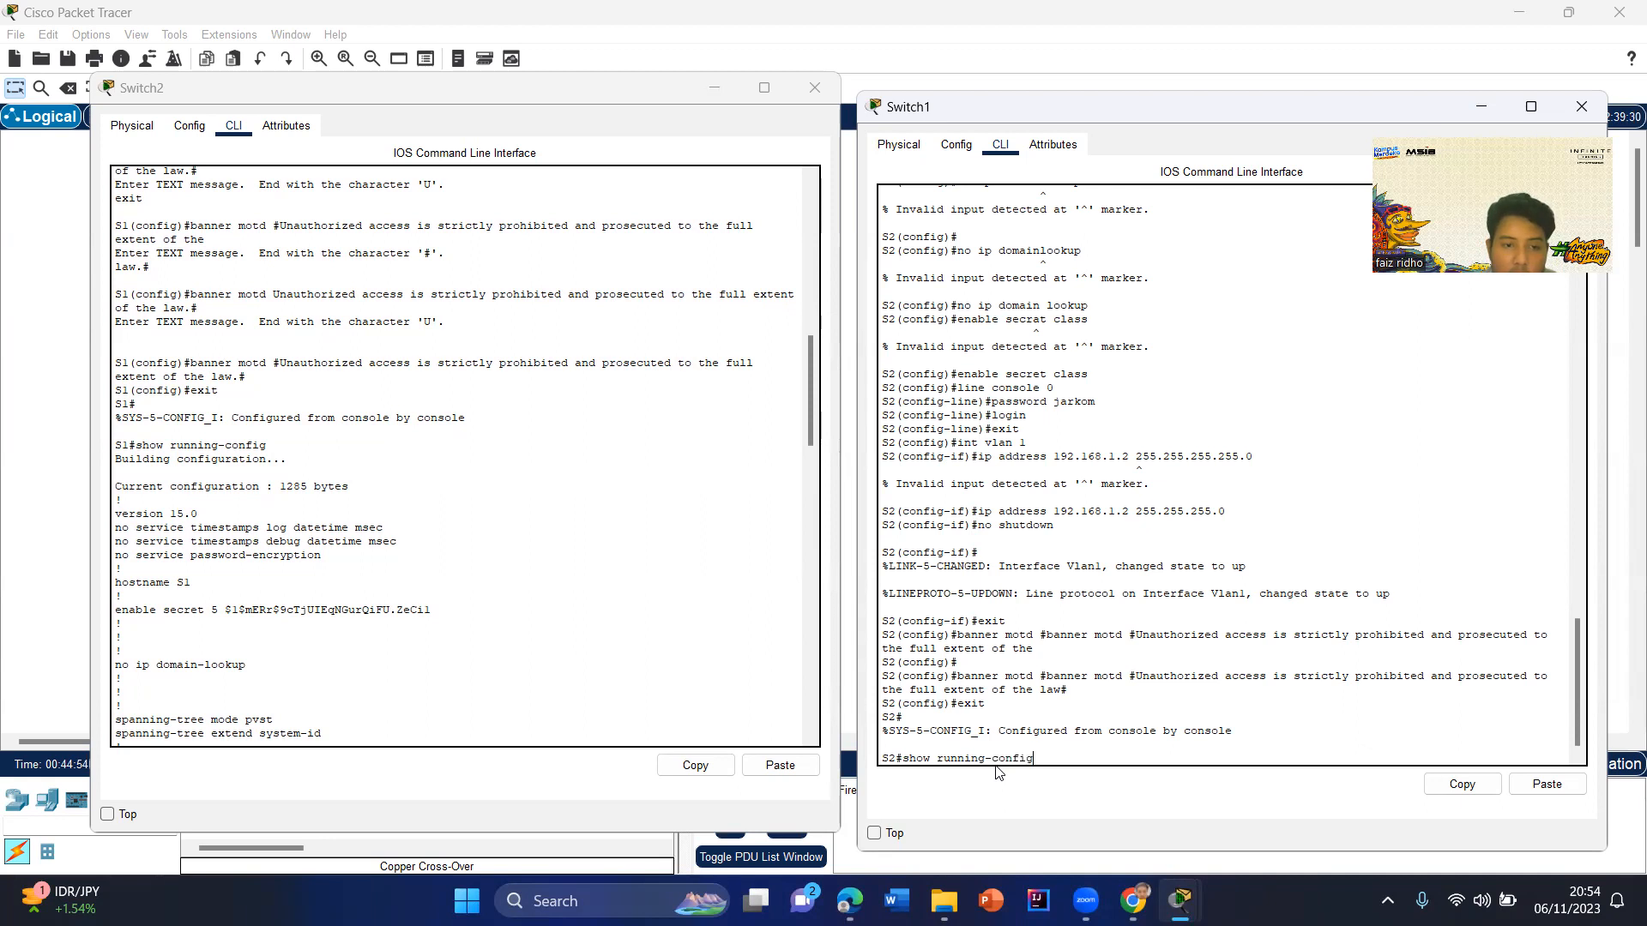
key(Return)
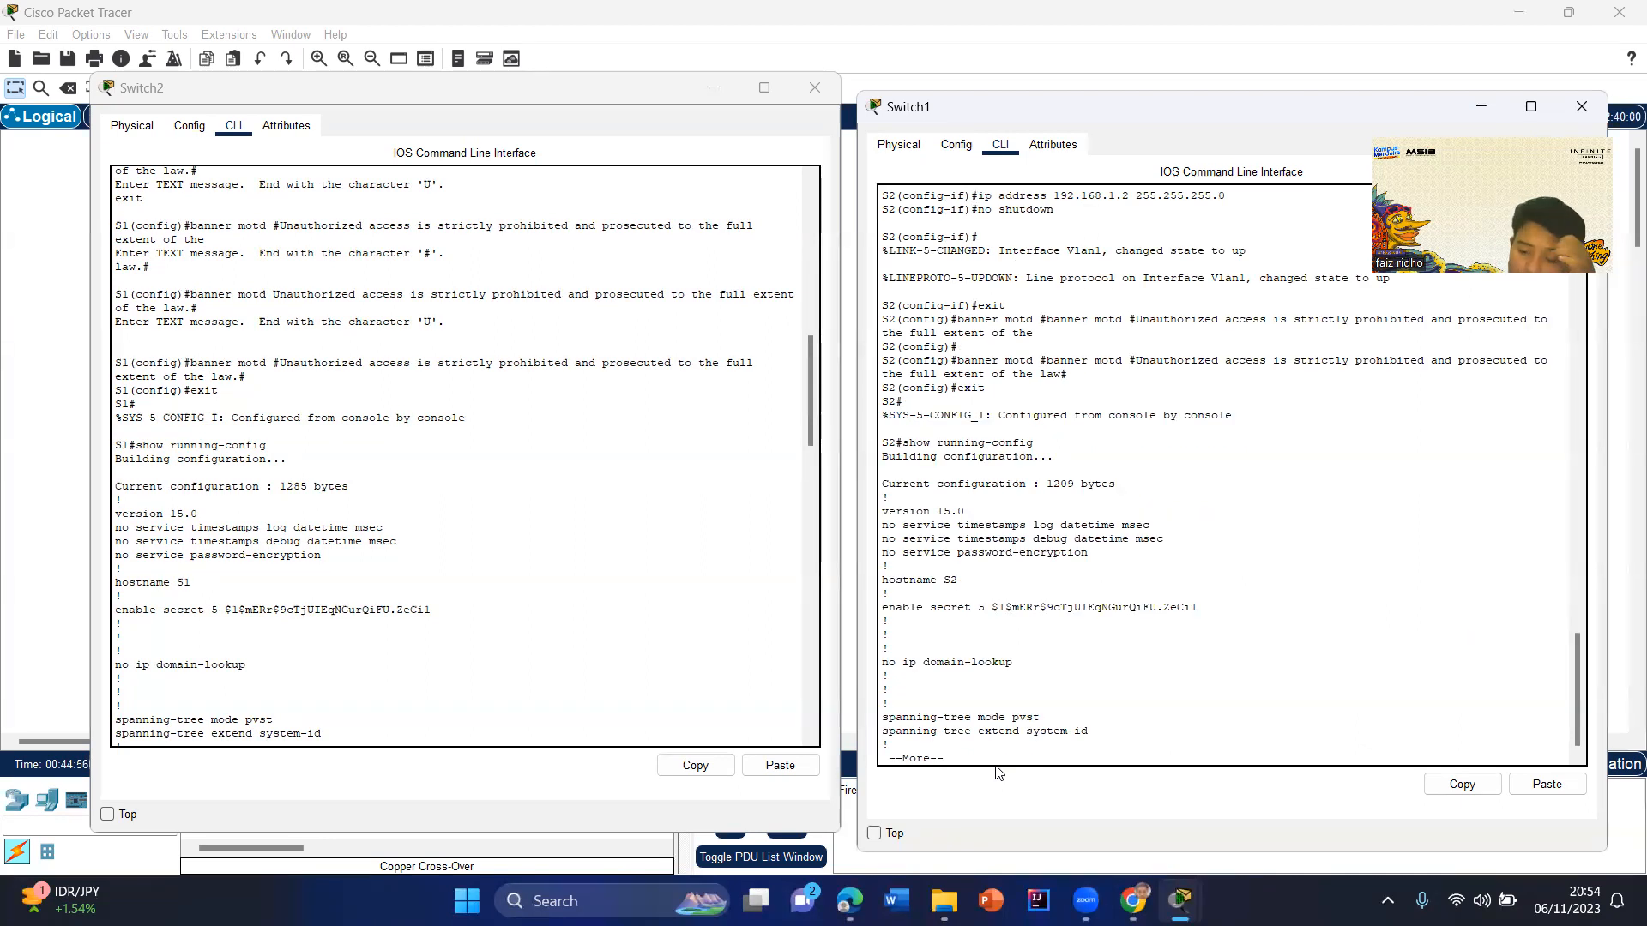
key(Return)
key(Return)
key(Return)
key(Return)
key(Return)
key(Return)
key(Return)
key(Return)
key(Return)
key(Return)
key(Return)
key(Return)
key(Return)
key(Return)
key(Return)
key(Return)
key(Return)
key(Return)
key(Return)
key(Return)
key(Return)
key(Return)
key(Return)
key(Return)
key(Return)
key(Return)
key(Return)
key(Return)
key(Return)
key(Return)
key(Return)
key(Return)
key(Return)
key(Return)
key(Return)
key(Return)
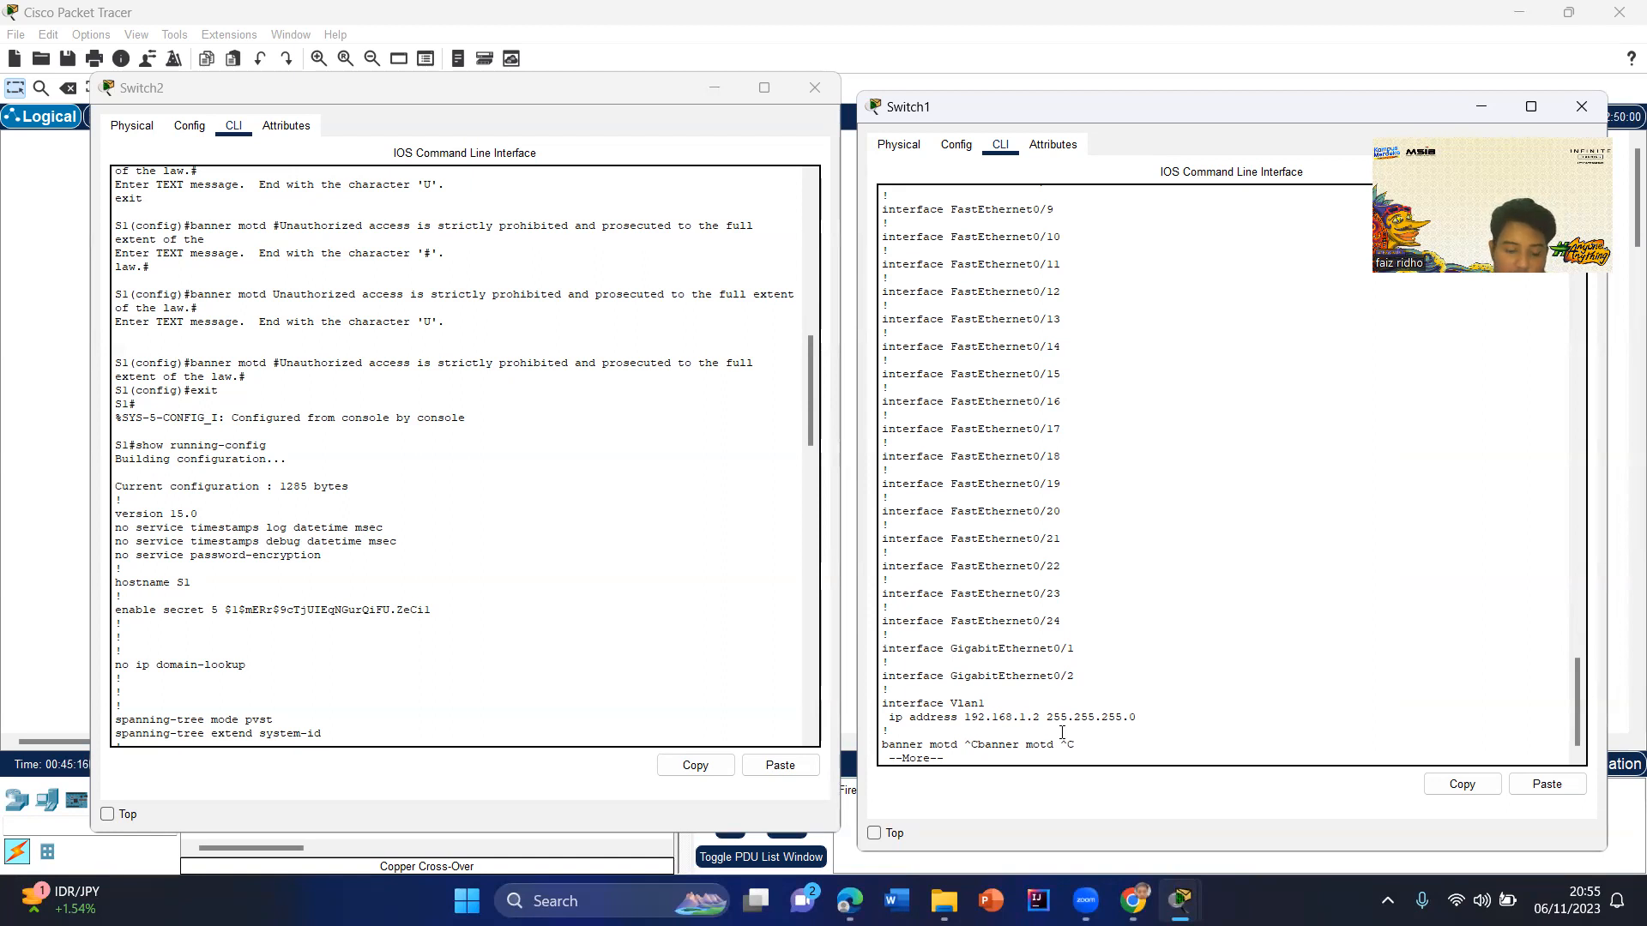
key(Return)
key(Return)
key(Return)
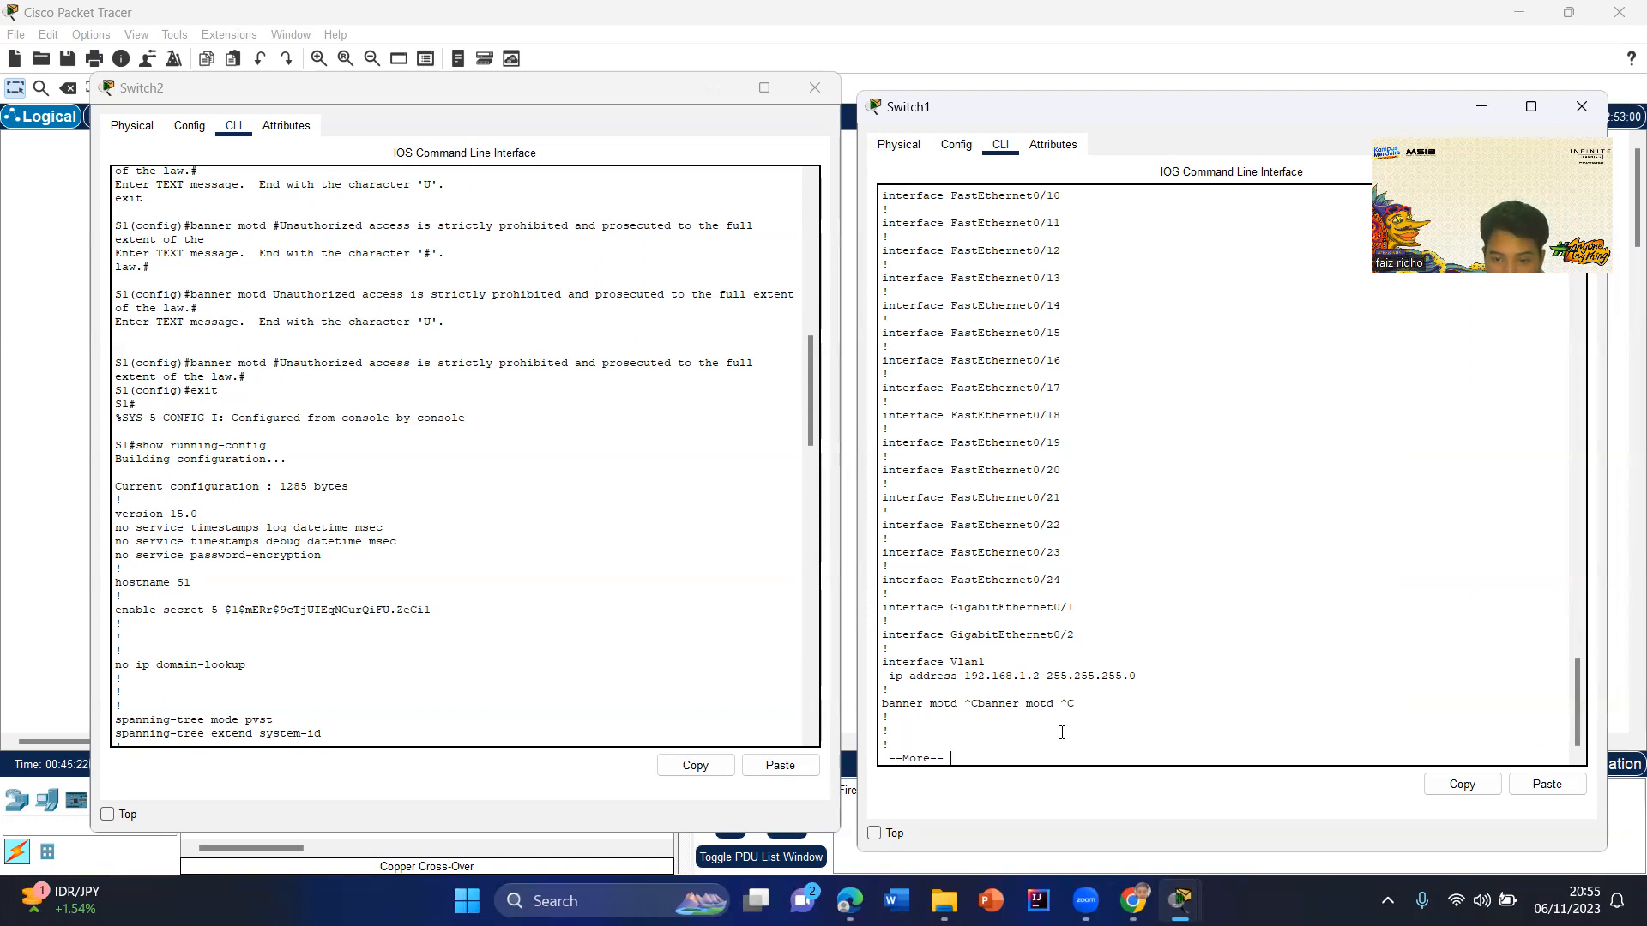
Look back at the banner commands entered on S2 and compare them with the banner entry in its running configuration
scroll(1062, 686, up, 20)
scroll(1061, 616, down, 2)
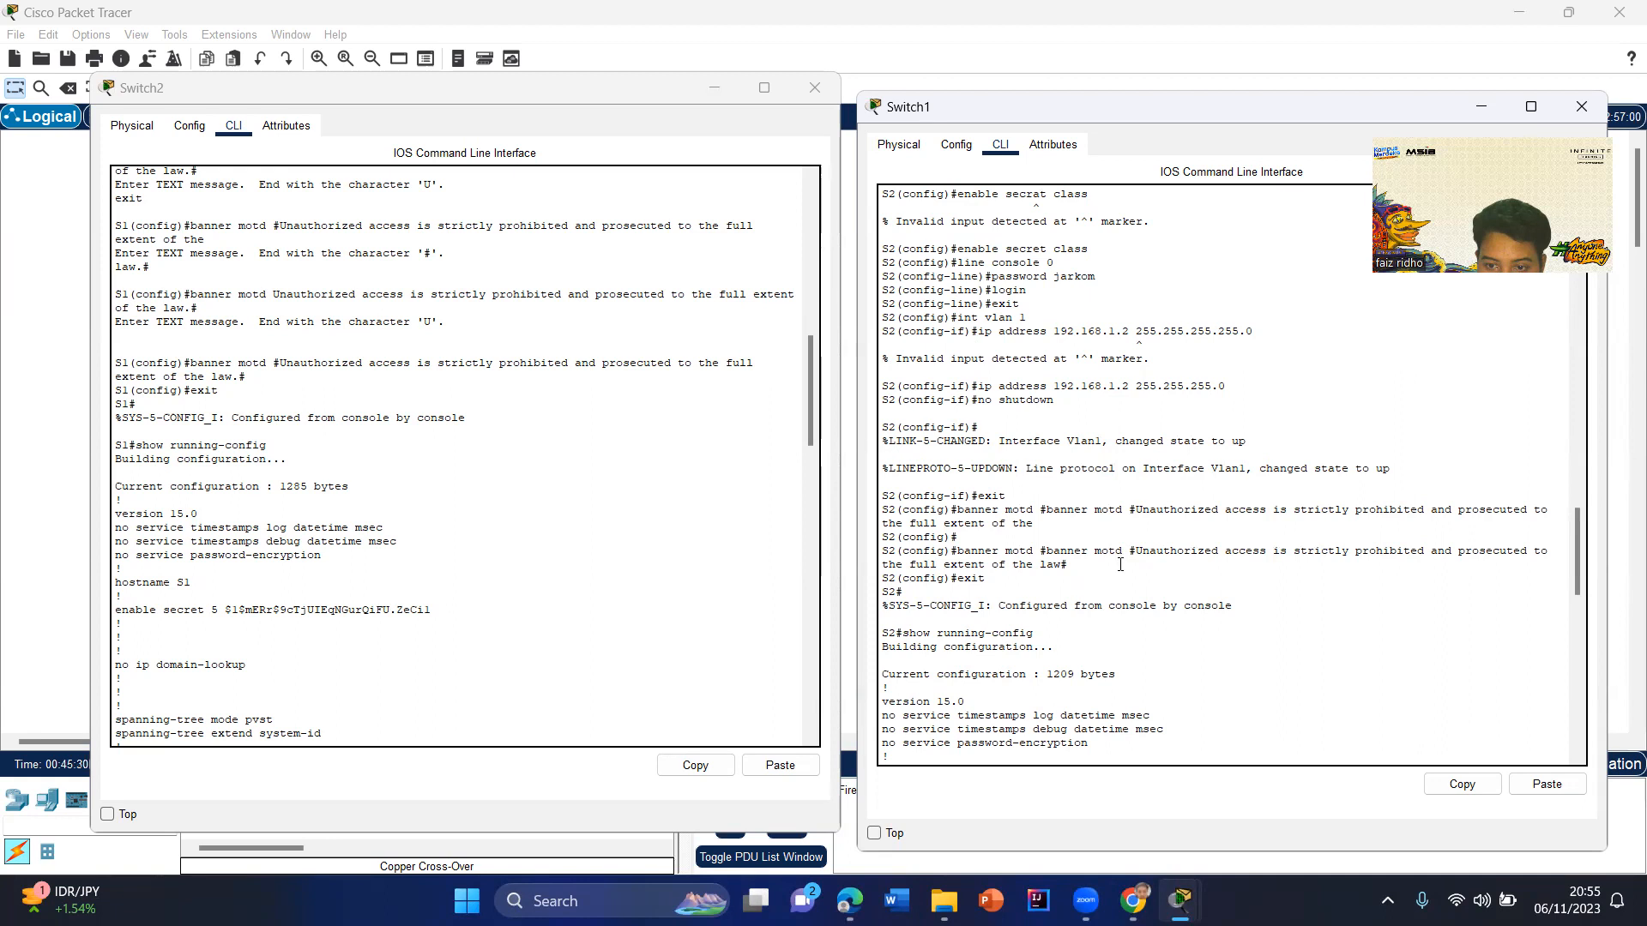
scroll(1120, 564, down, 1)
scroll(1115, 564, down, 5)
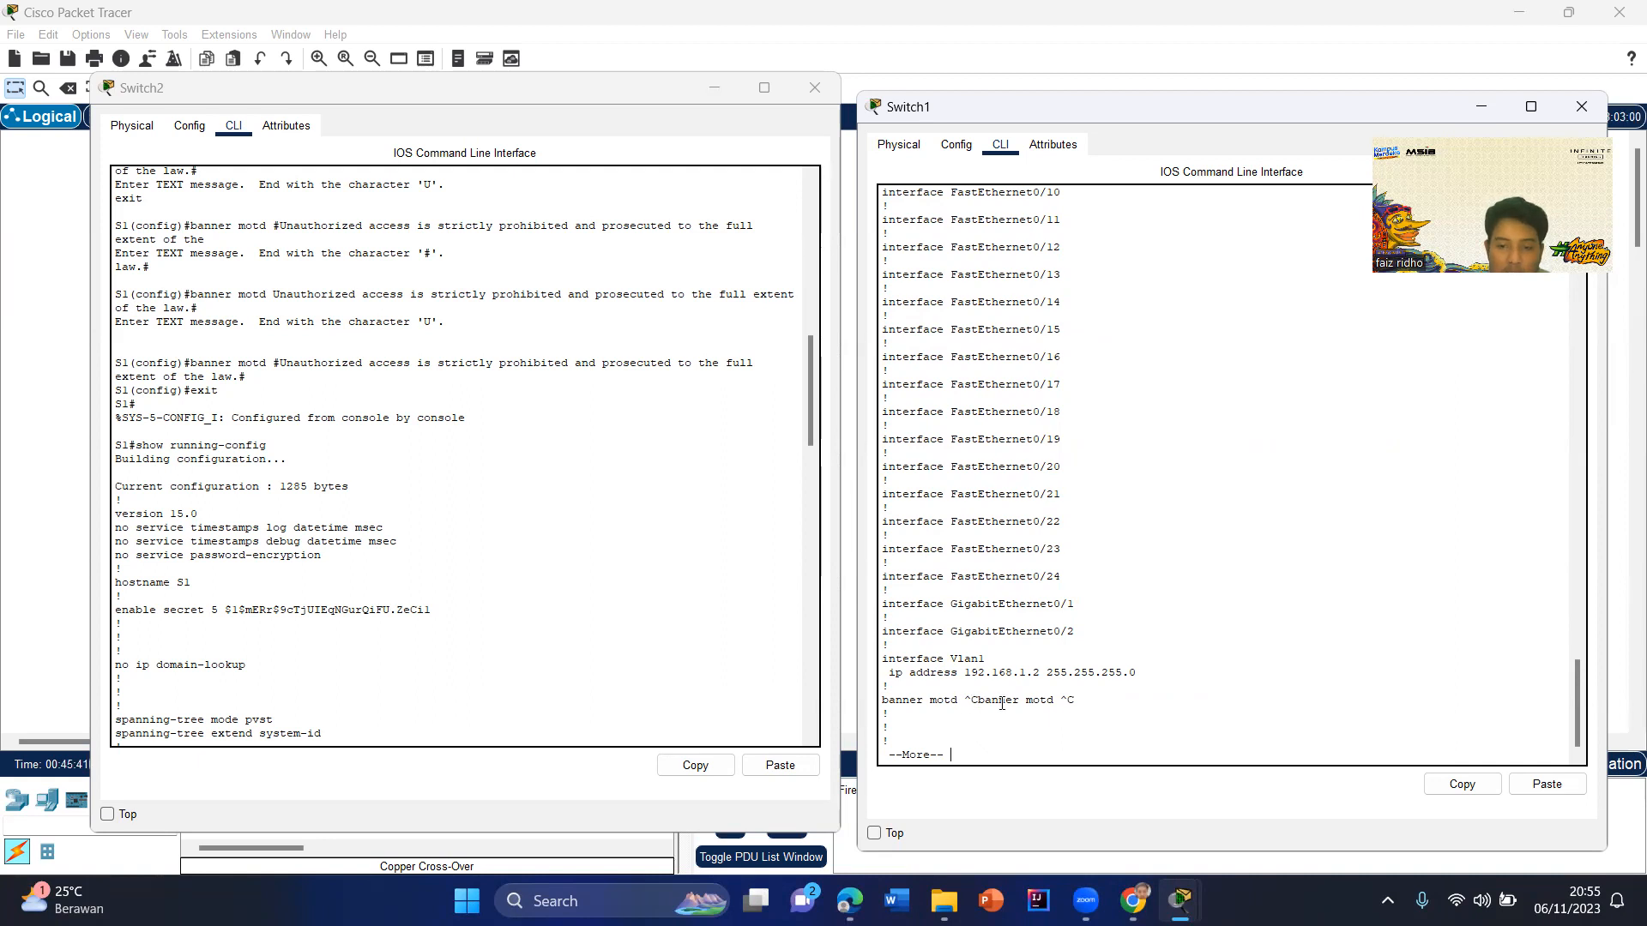
Display the rest of S2's running configuration through the console and vty line settings and return to the S2 prompt
key(Return)
key(Return)
key(Return)
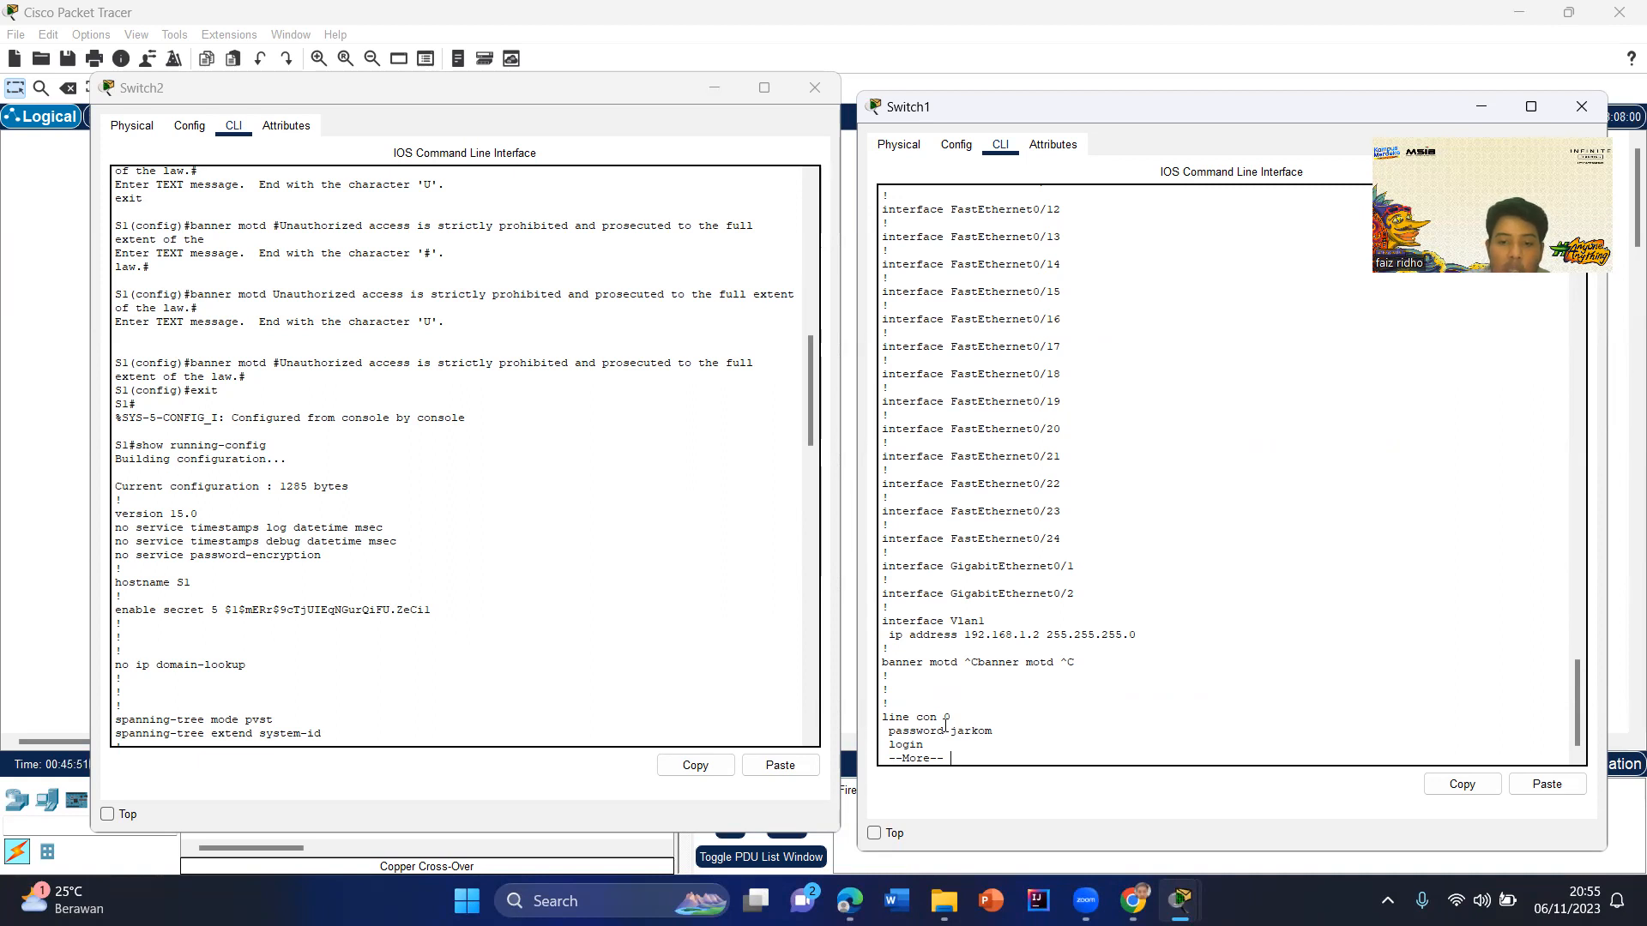
key(Return)
key(Return)
key(Return)
key(Return)
key(Return)
key(Return)
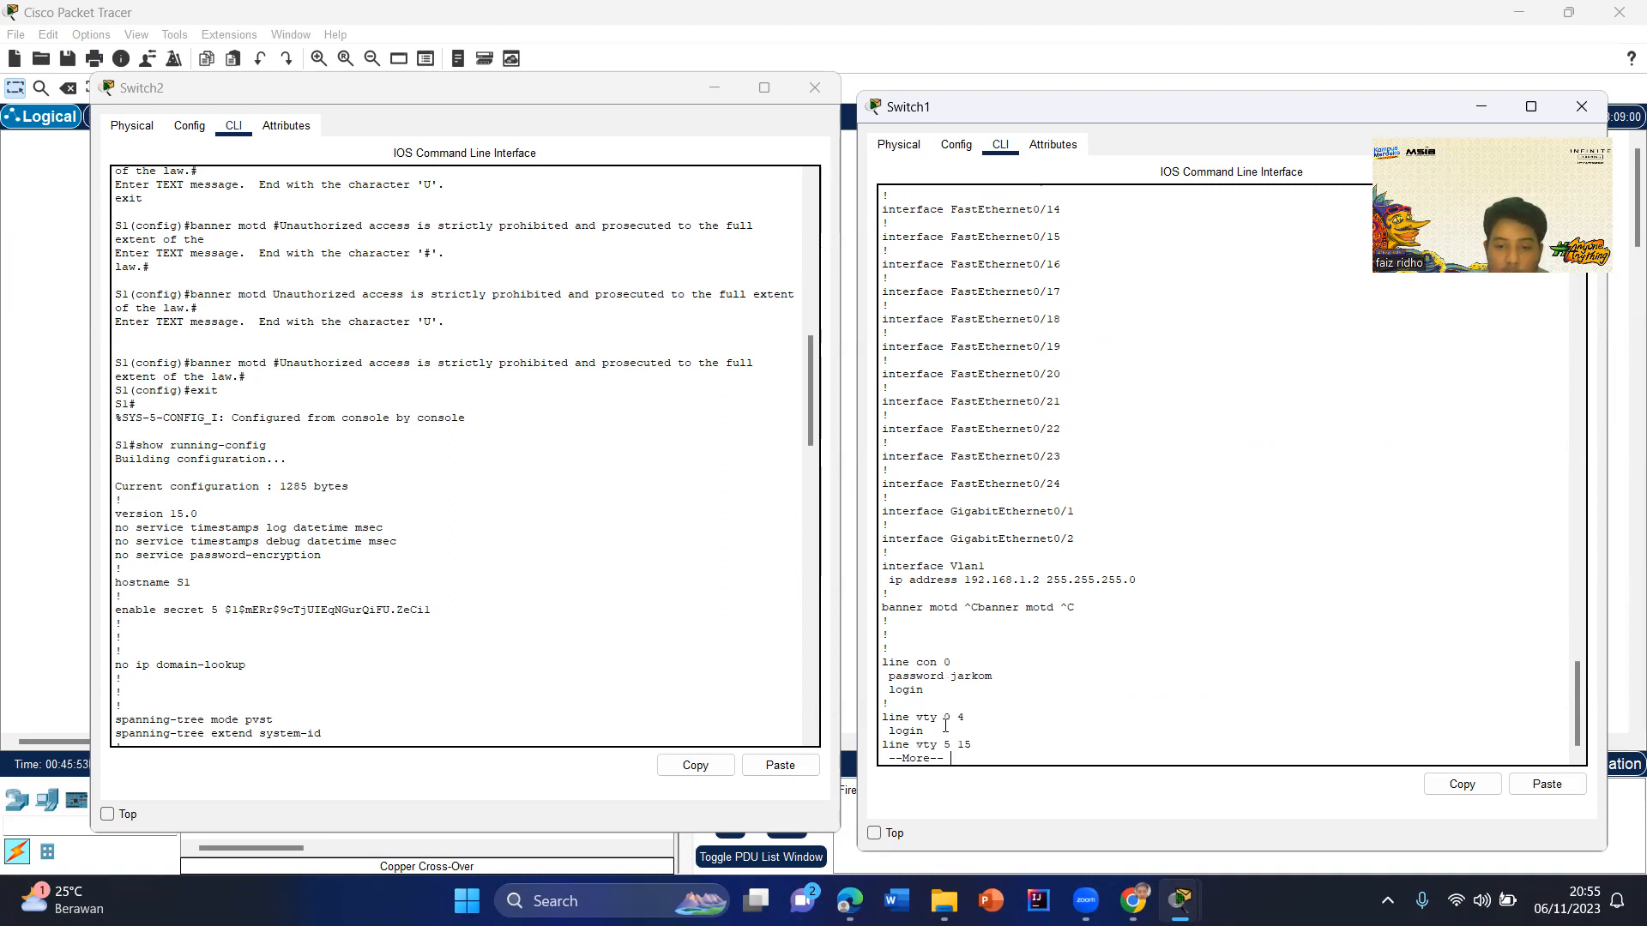
key(Return)
key(Return)
key(Return)
key(Return)
key(Return)
key(Return)
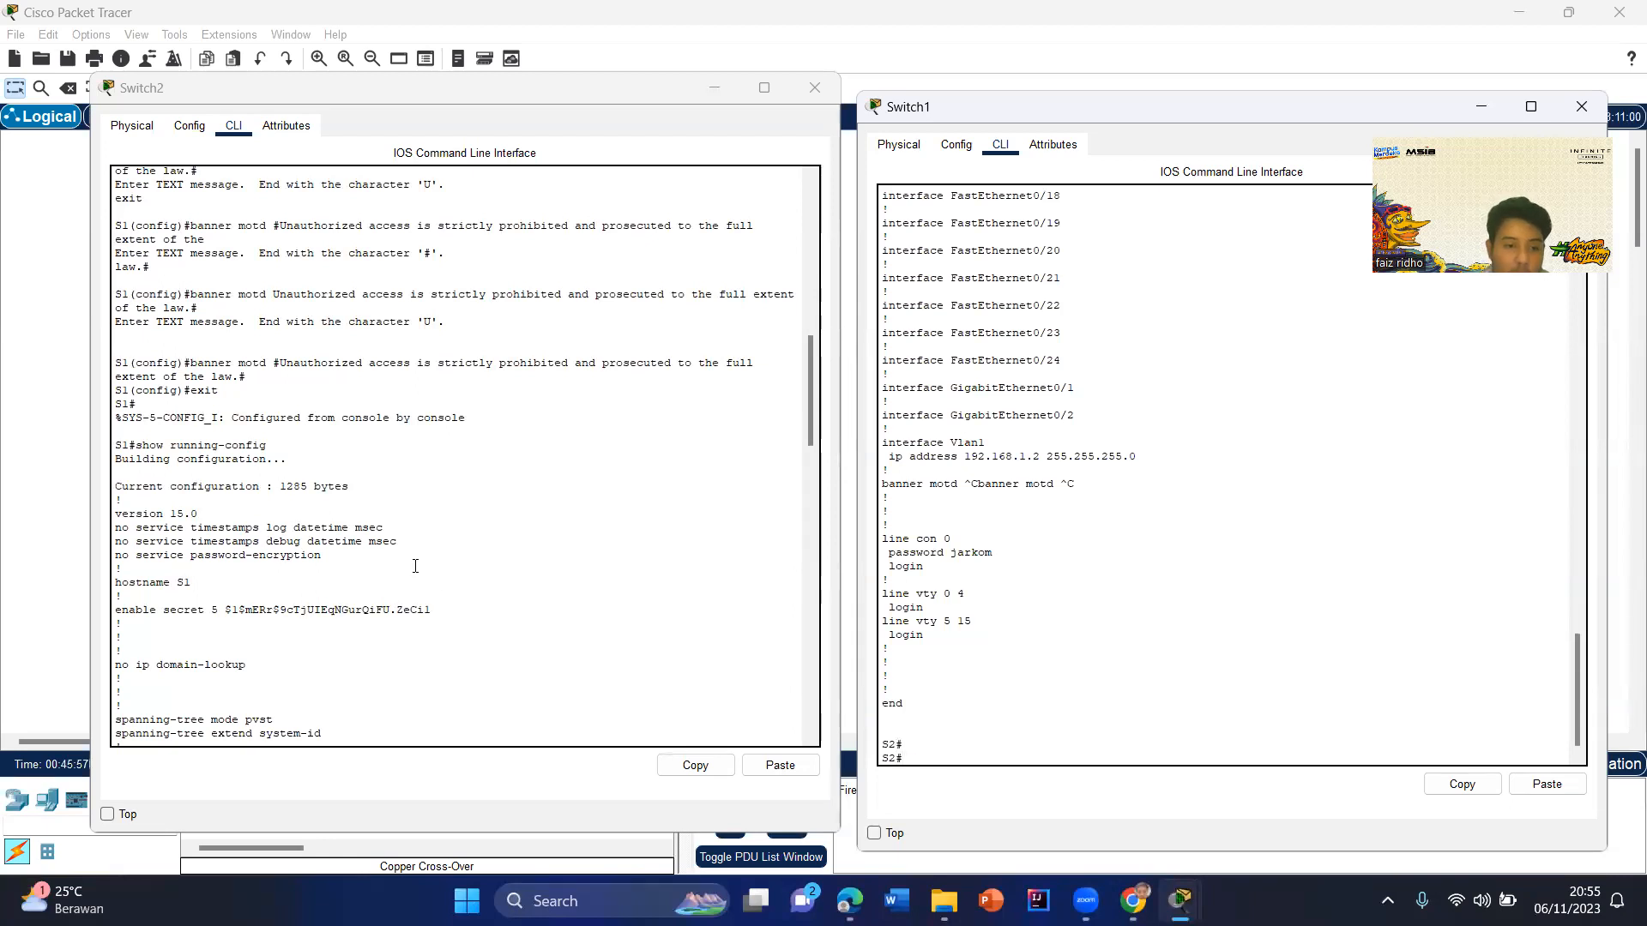
Review the end of S1's running configuration and its show ip interface brief output for reference
scroll(428, 575, down, 4)
scroll(496, 564, down, 20)
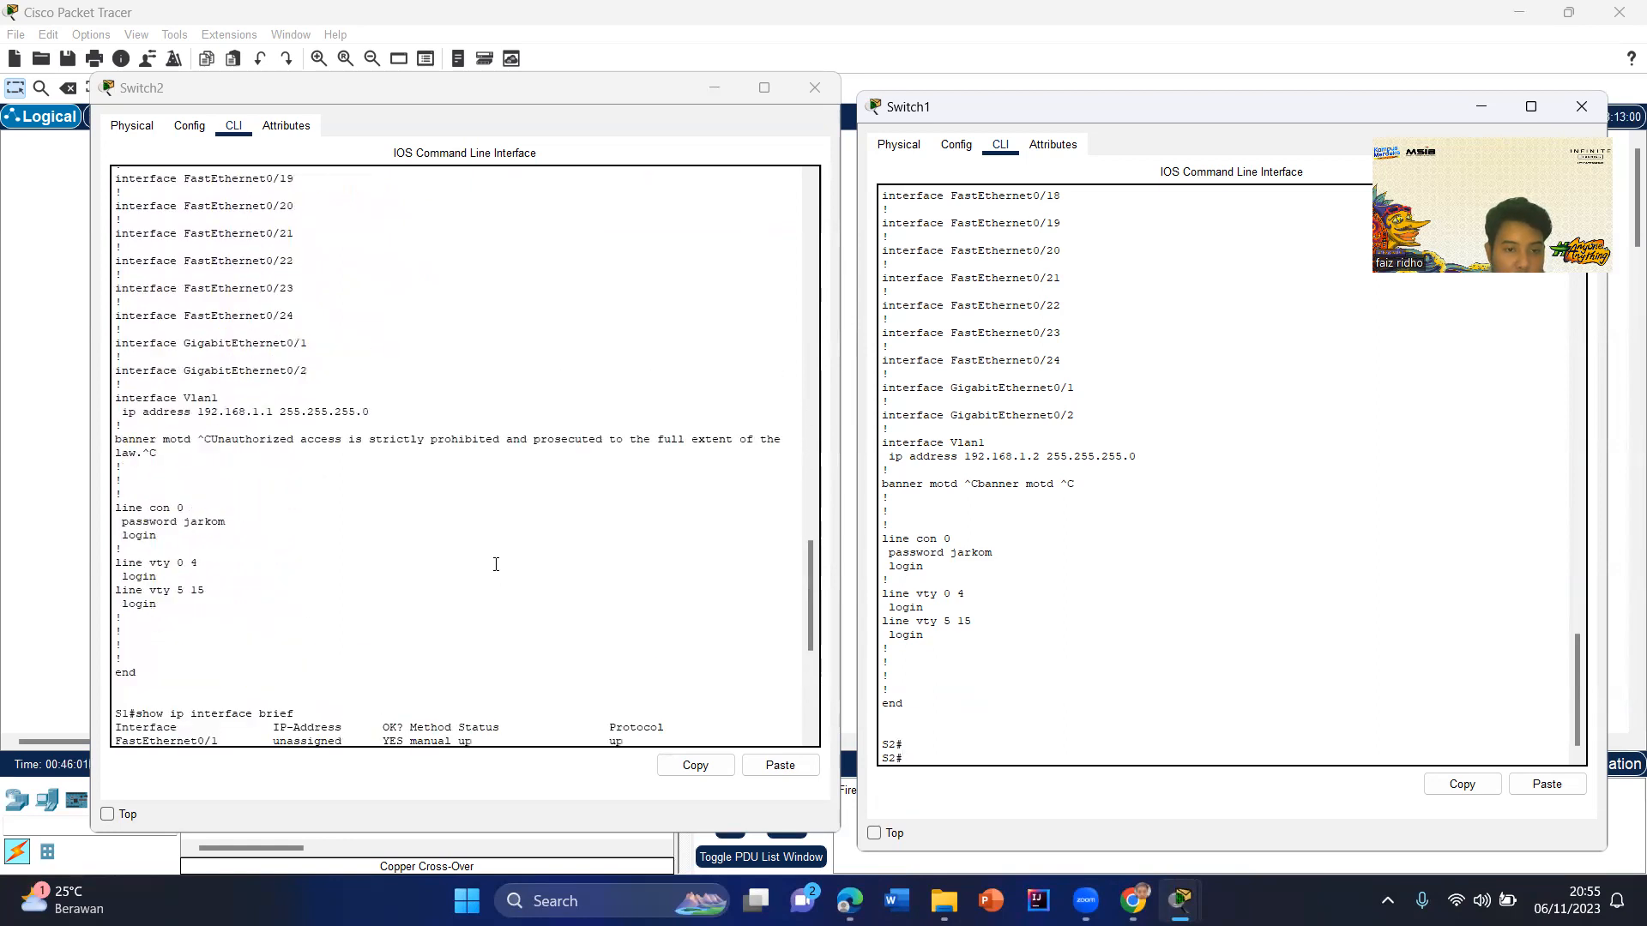
scroll(199, 475, down, 9)
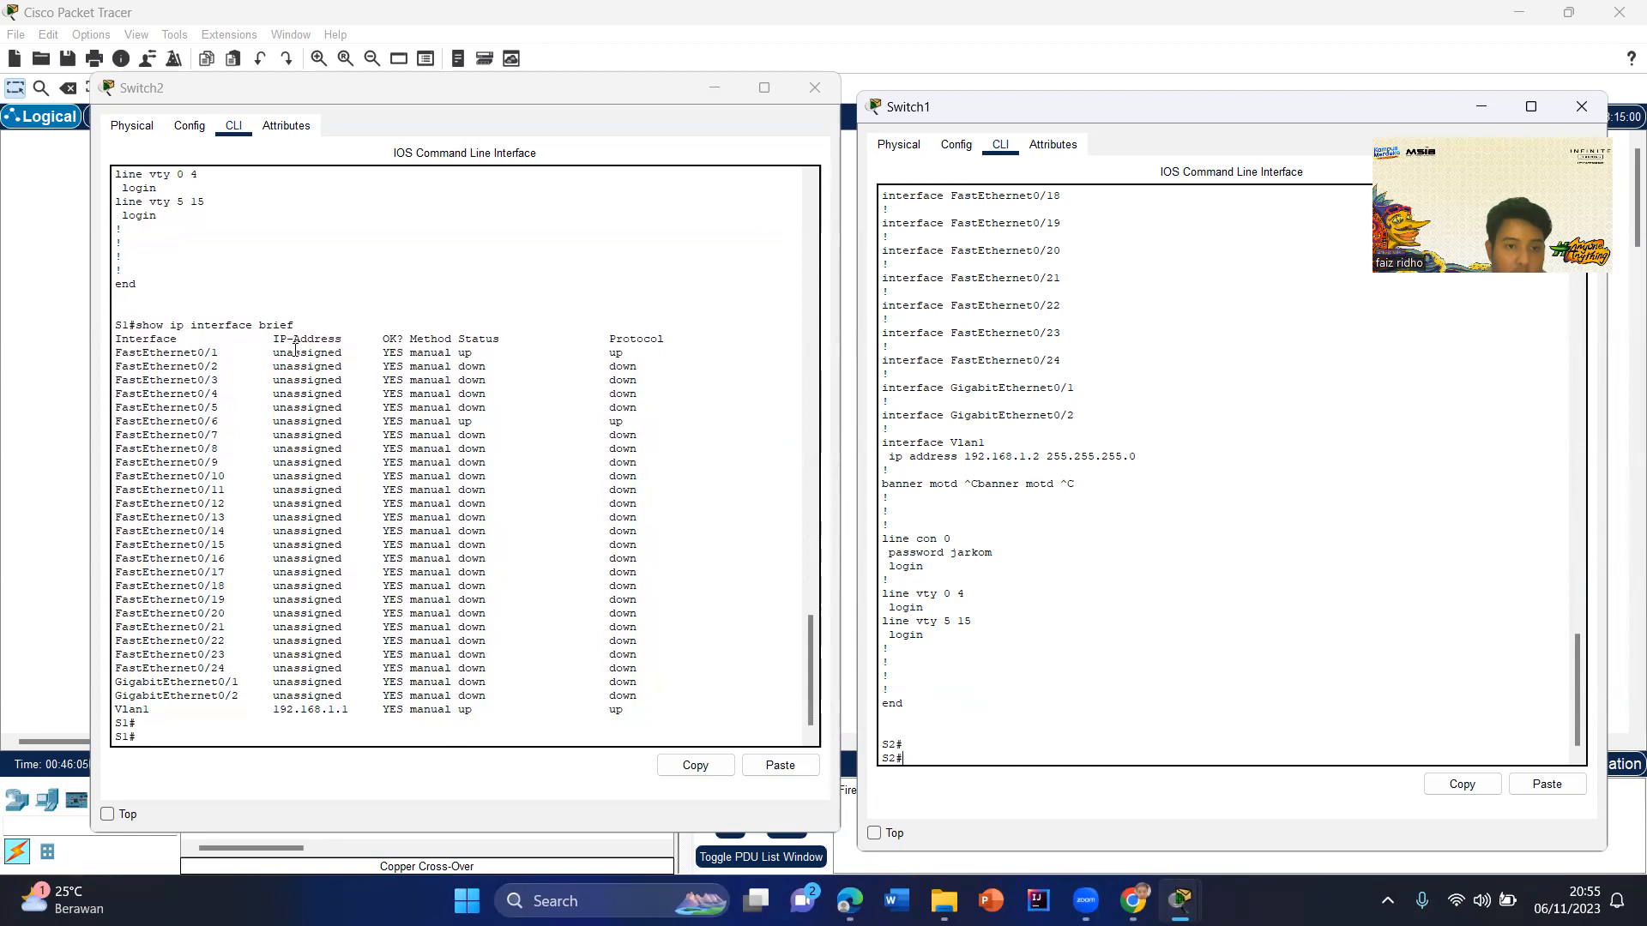
Run show ip interface brief on S2 and display the full interface list through the VLAN 1 entry, returning to the prompt
text(sh)
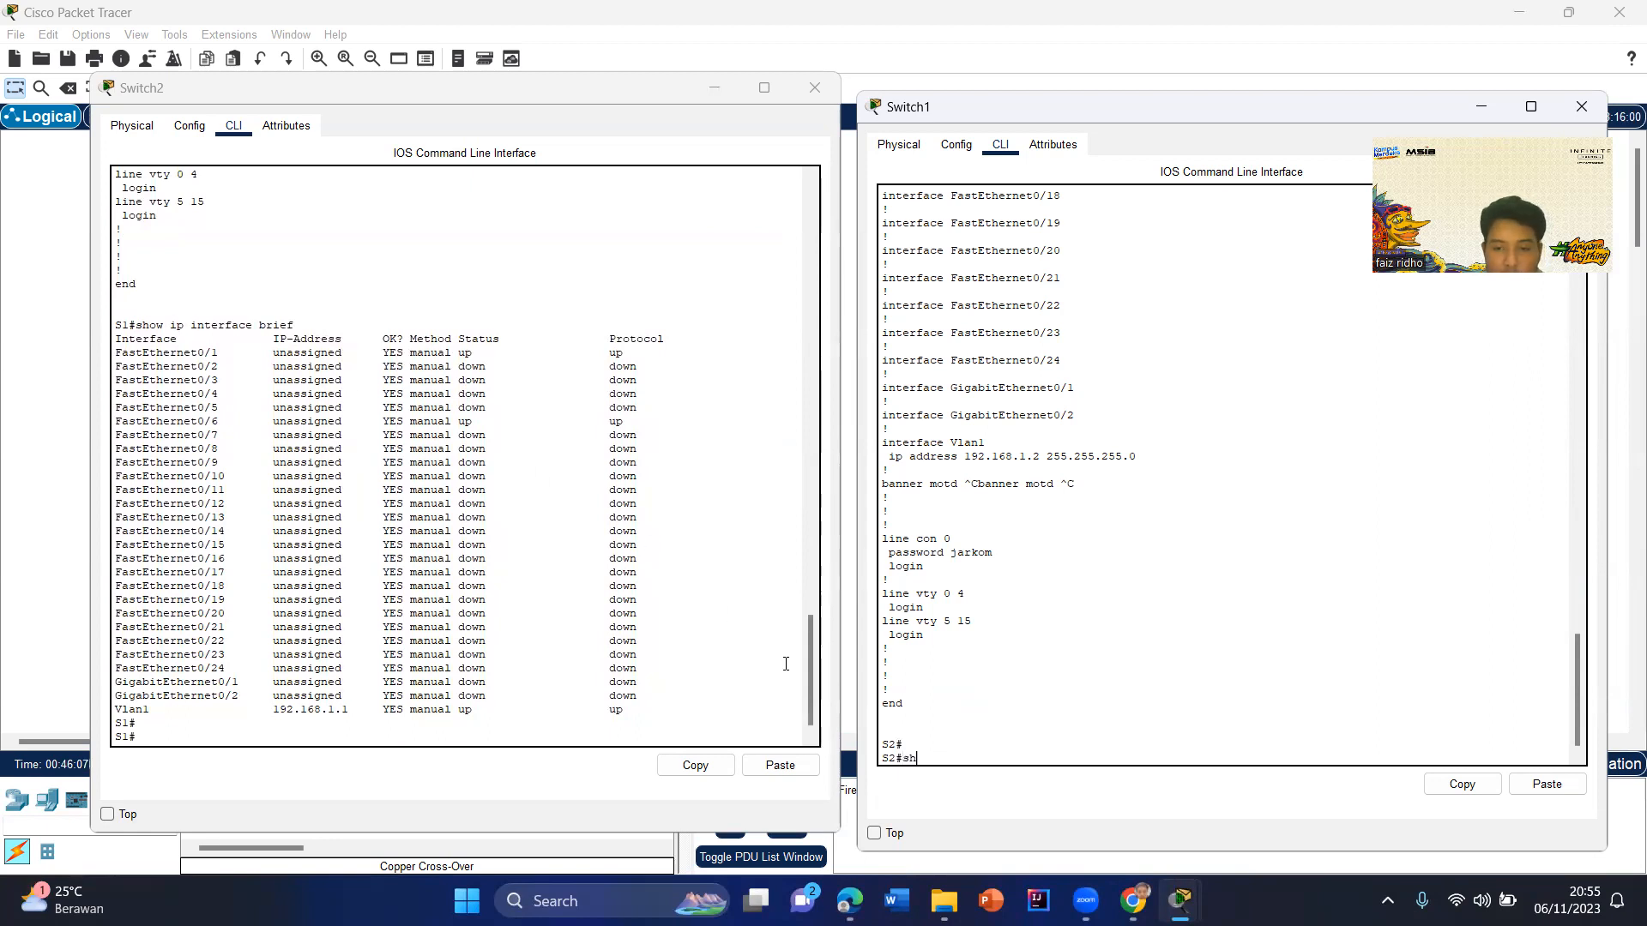
text(ow ip interface)
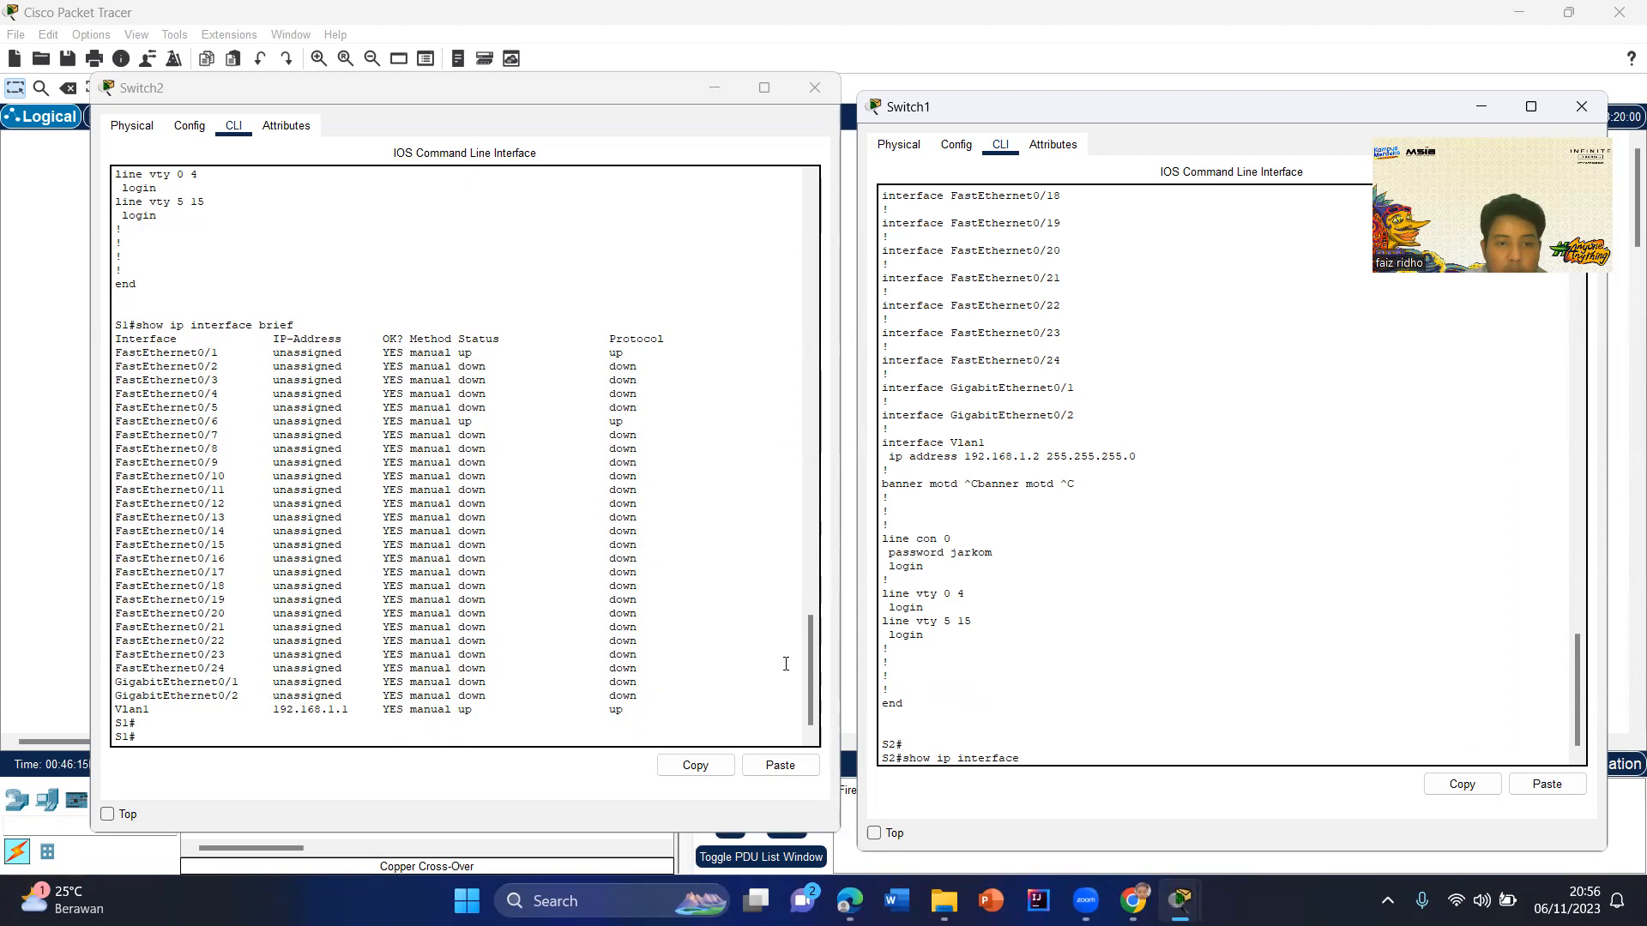
text(brief)
key(Return)
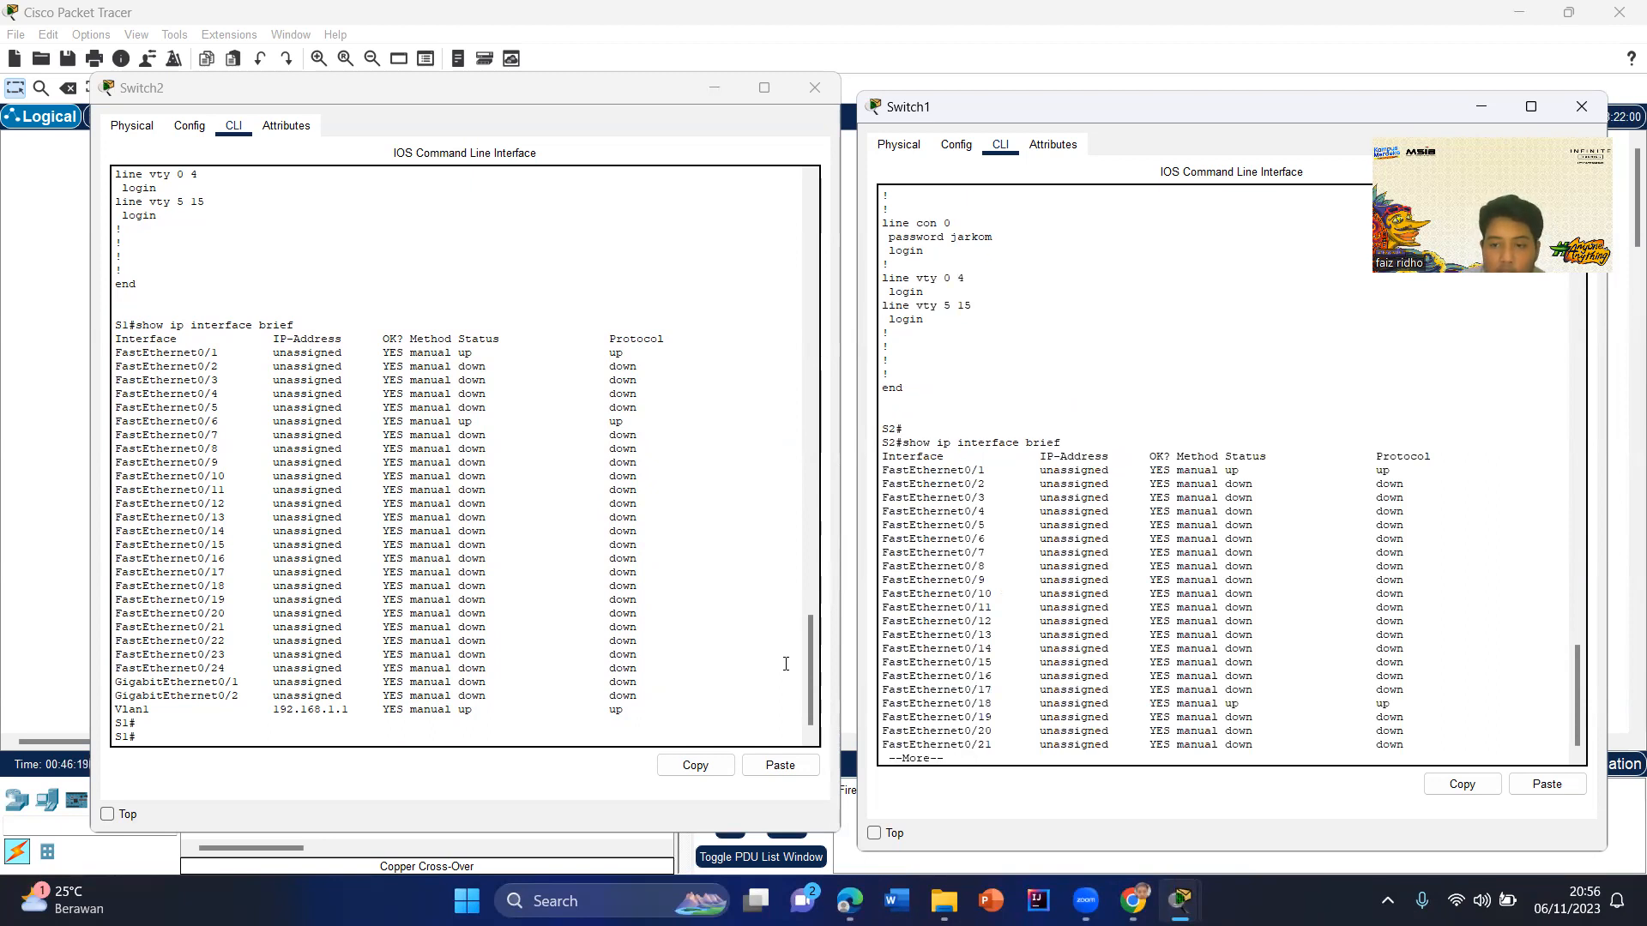
key(Return)
key(Return)
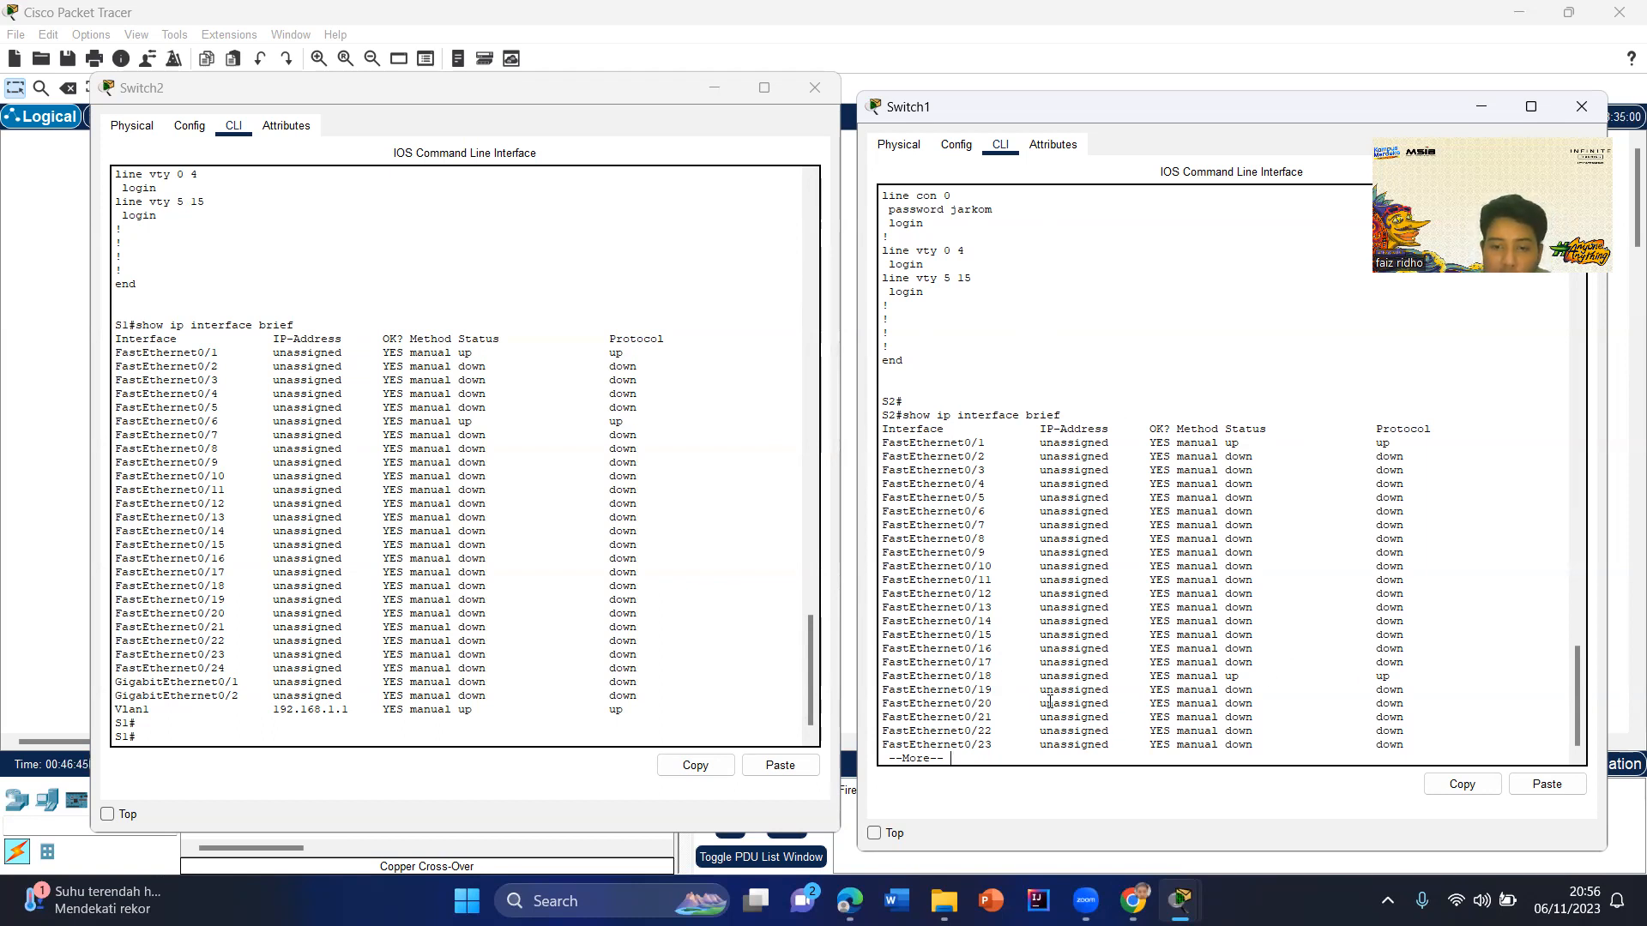
key(Return)
key(Return)
key(Return)
key(Return)
key(Return)
key(Return)
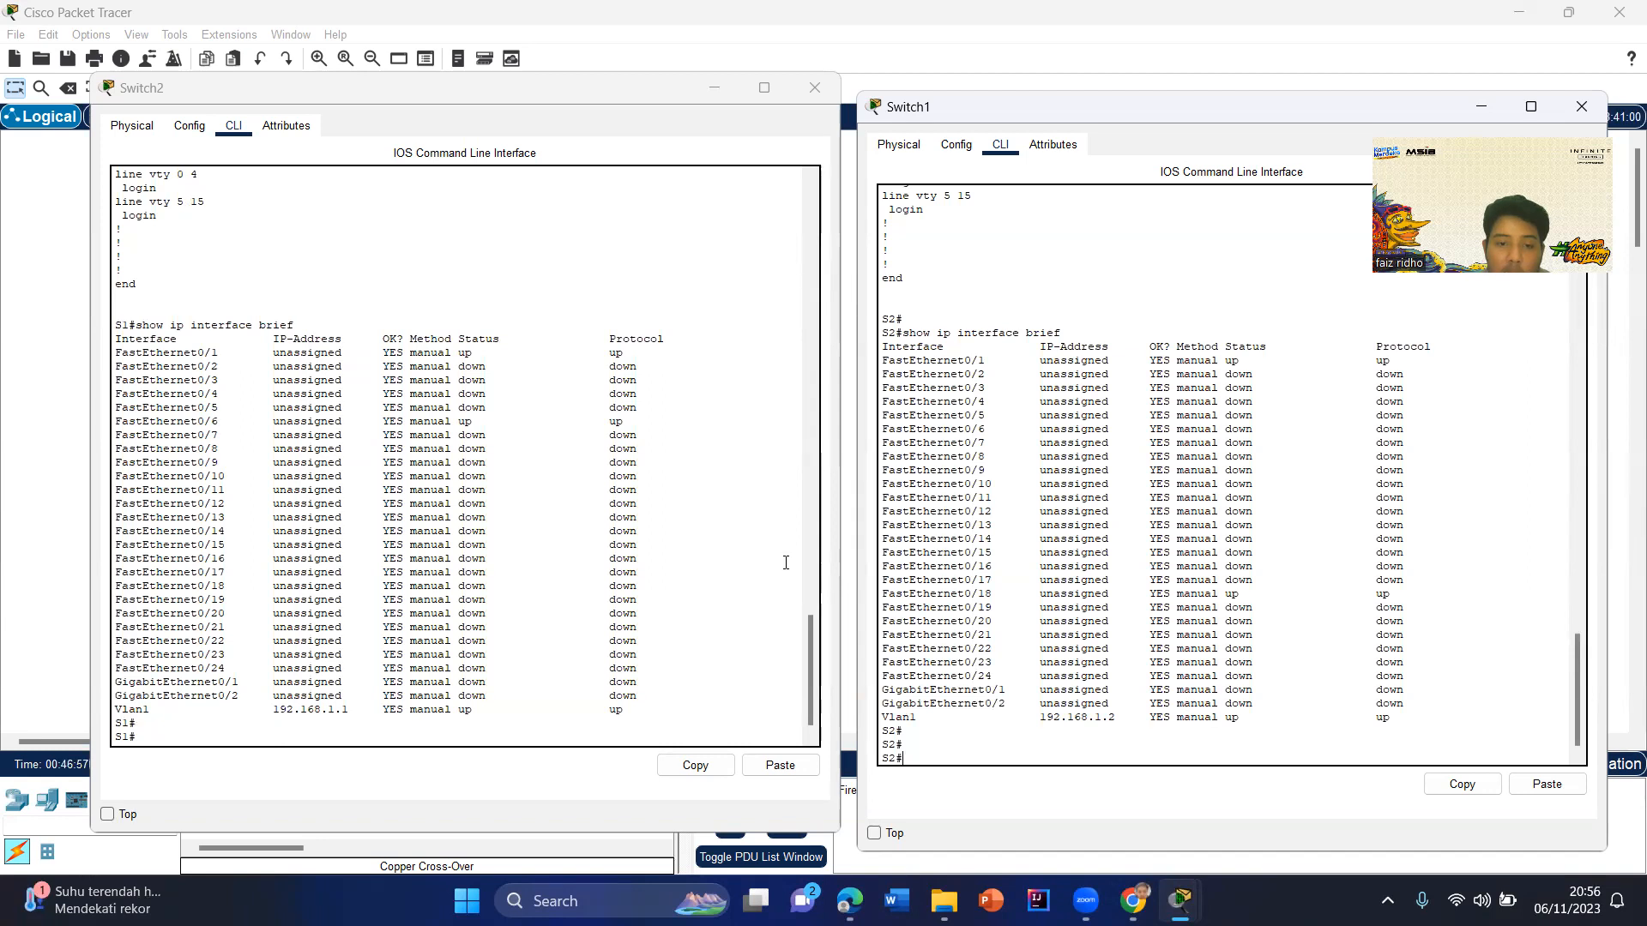
key(Return)
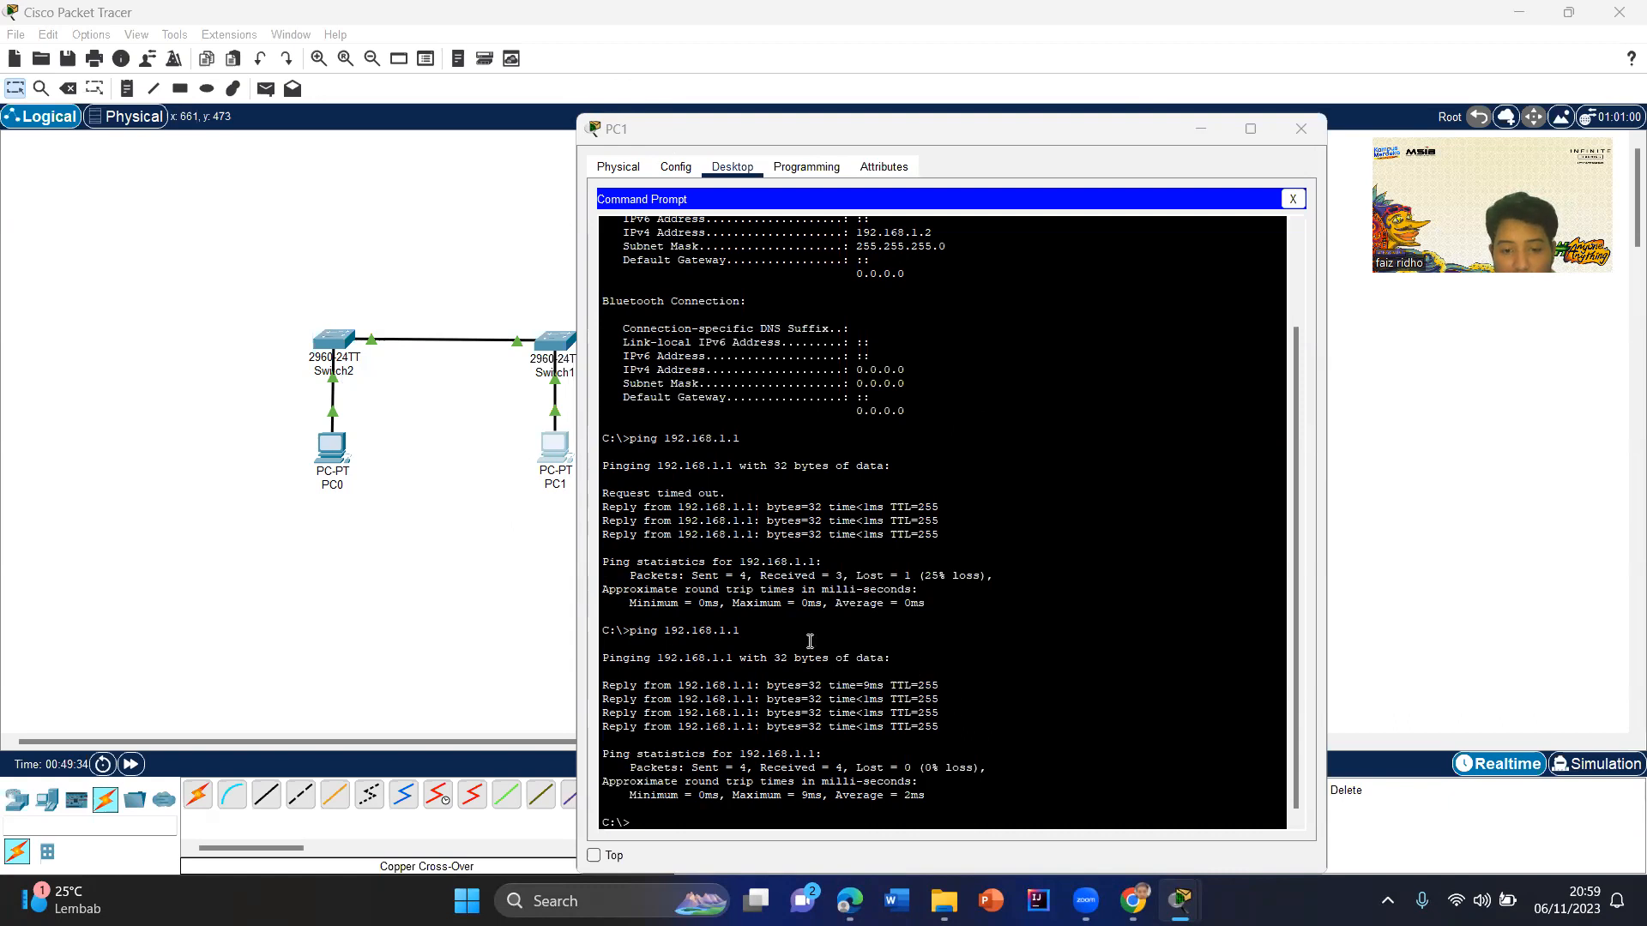
Review the ping to 192.168.1.1 in PC1's Command Prompt, examining its target address and replies, and close the PC1 window
drag(636, 661, 672, 657)
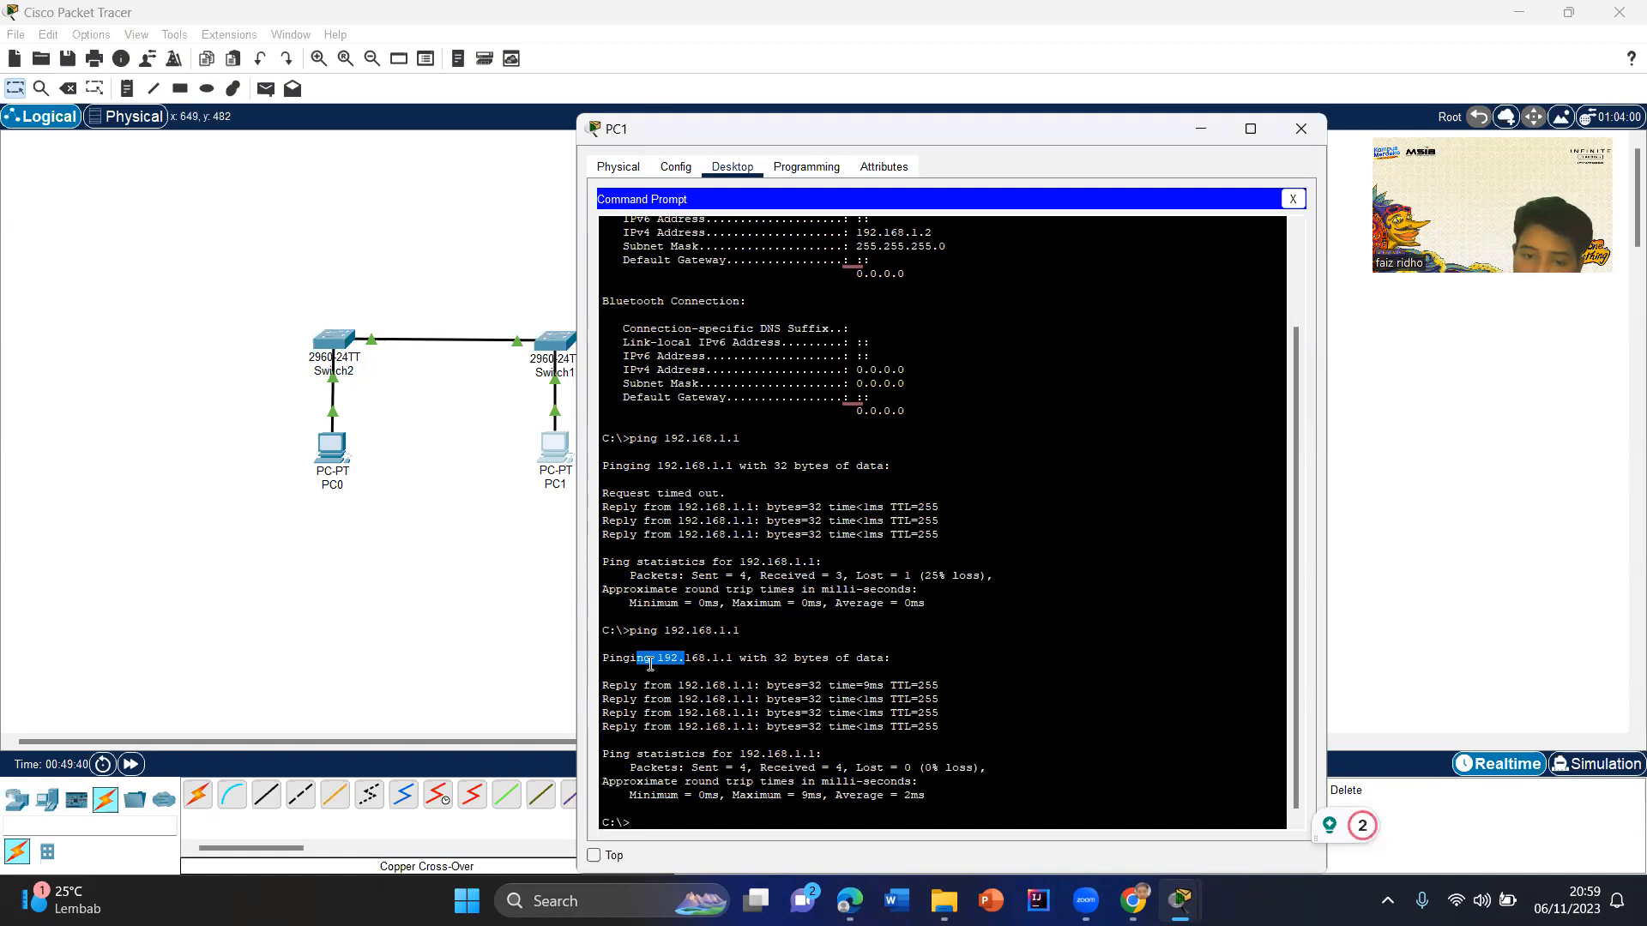
click(678, 641)
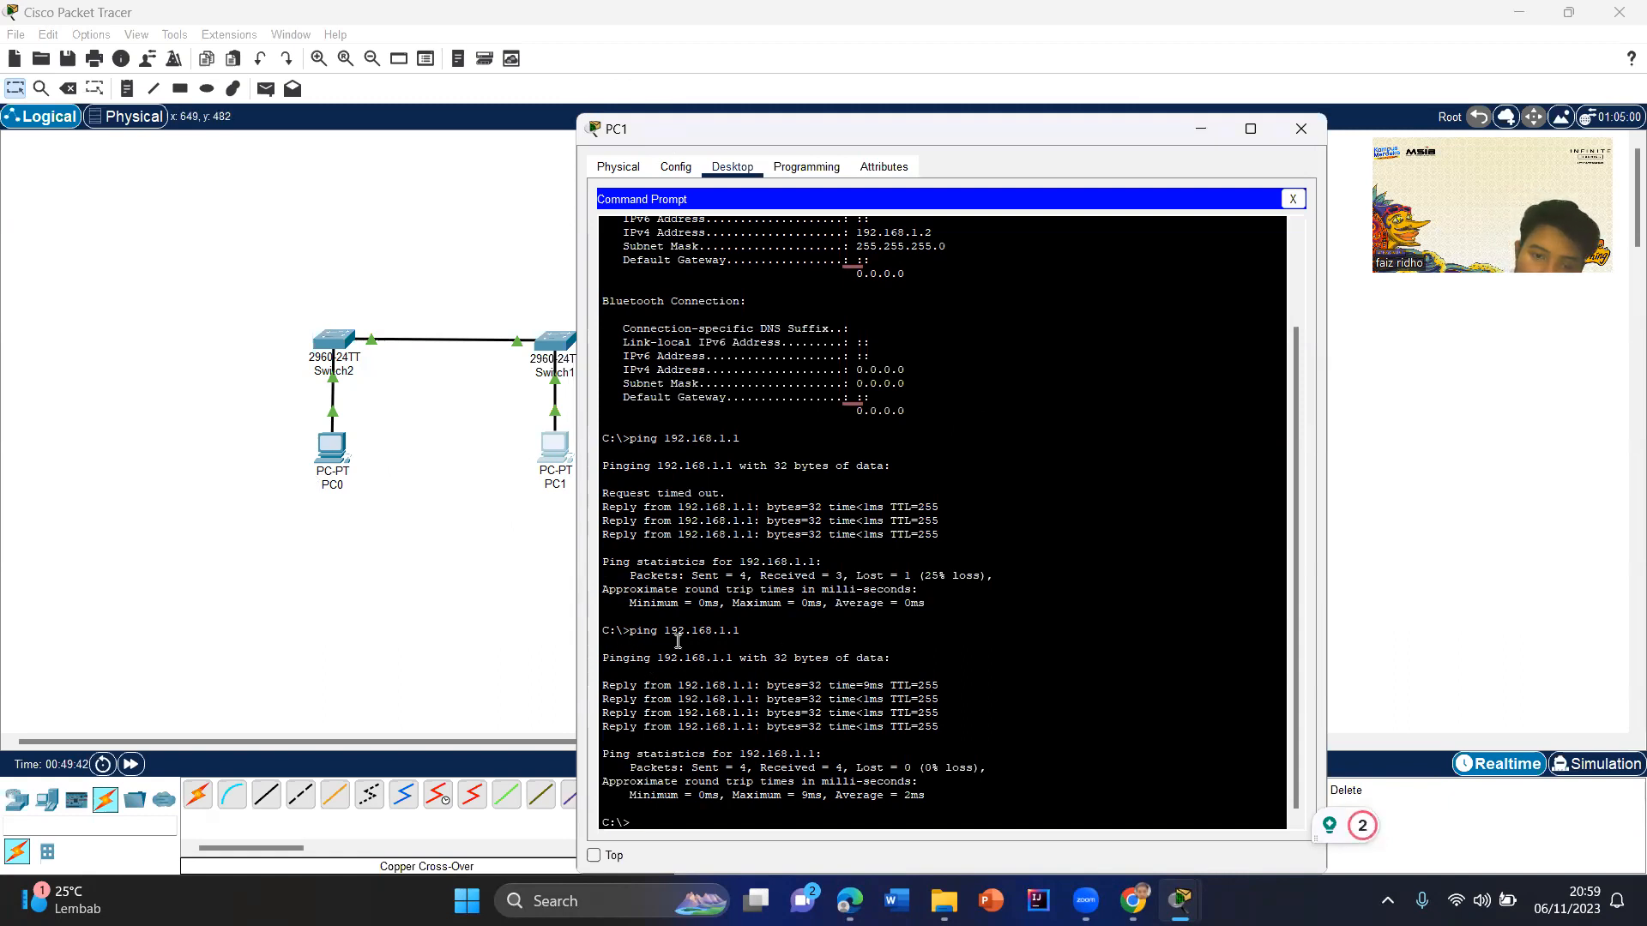
drag(677, 636, 743, 636)
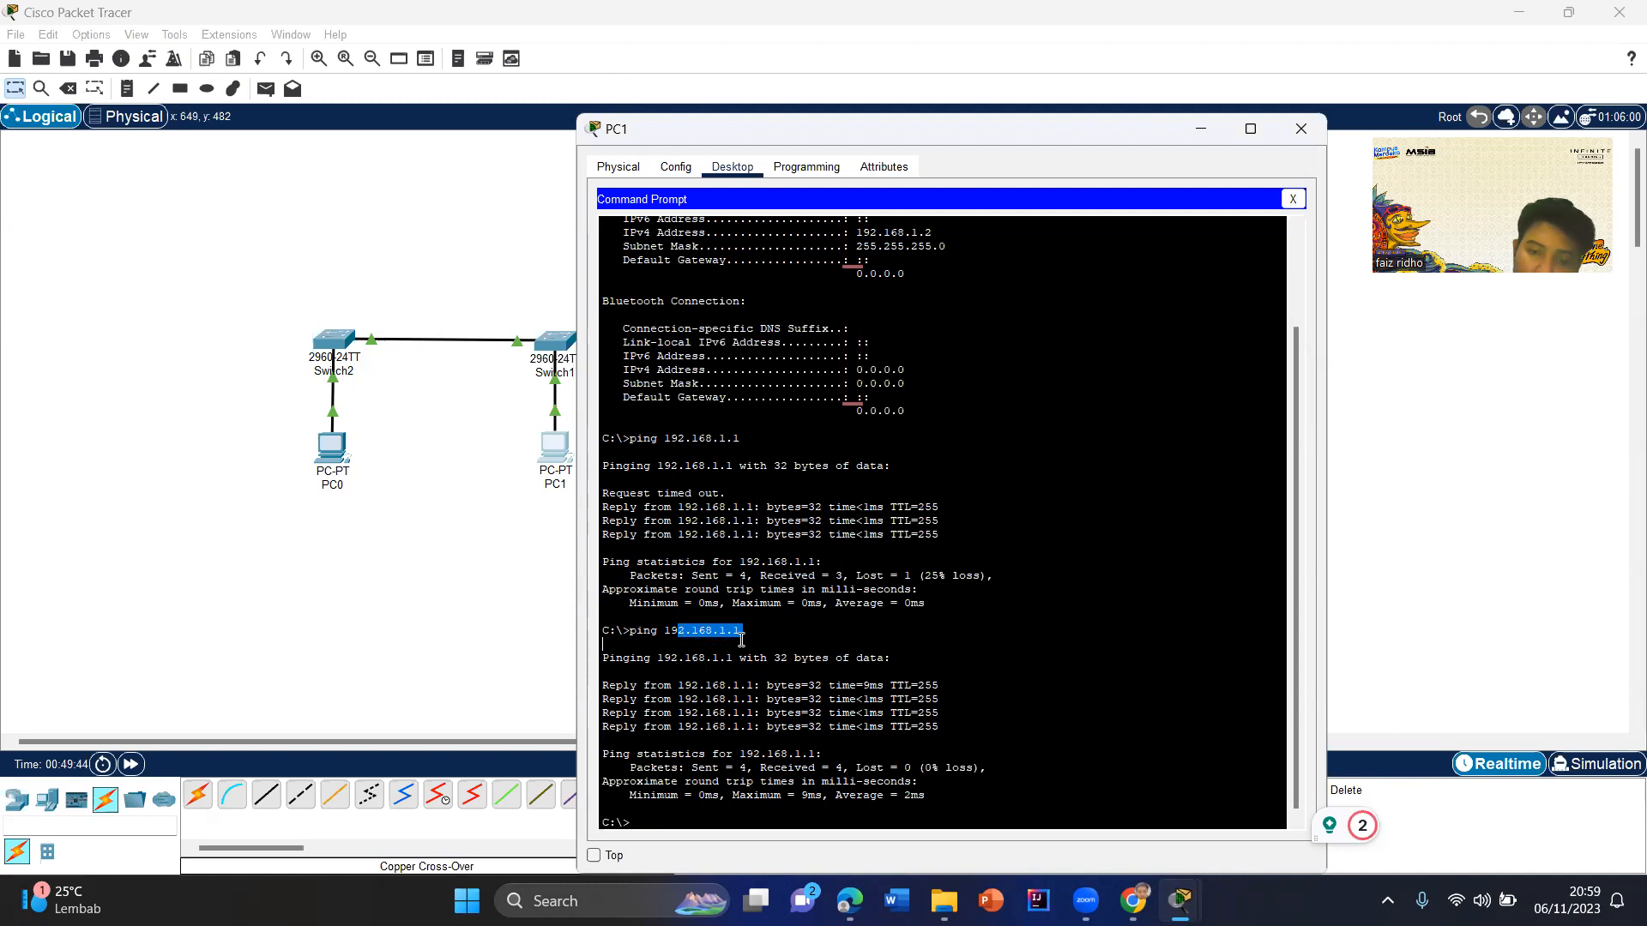
click(877, 659)
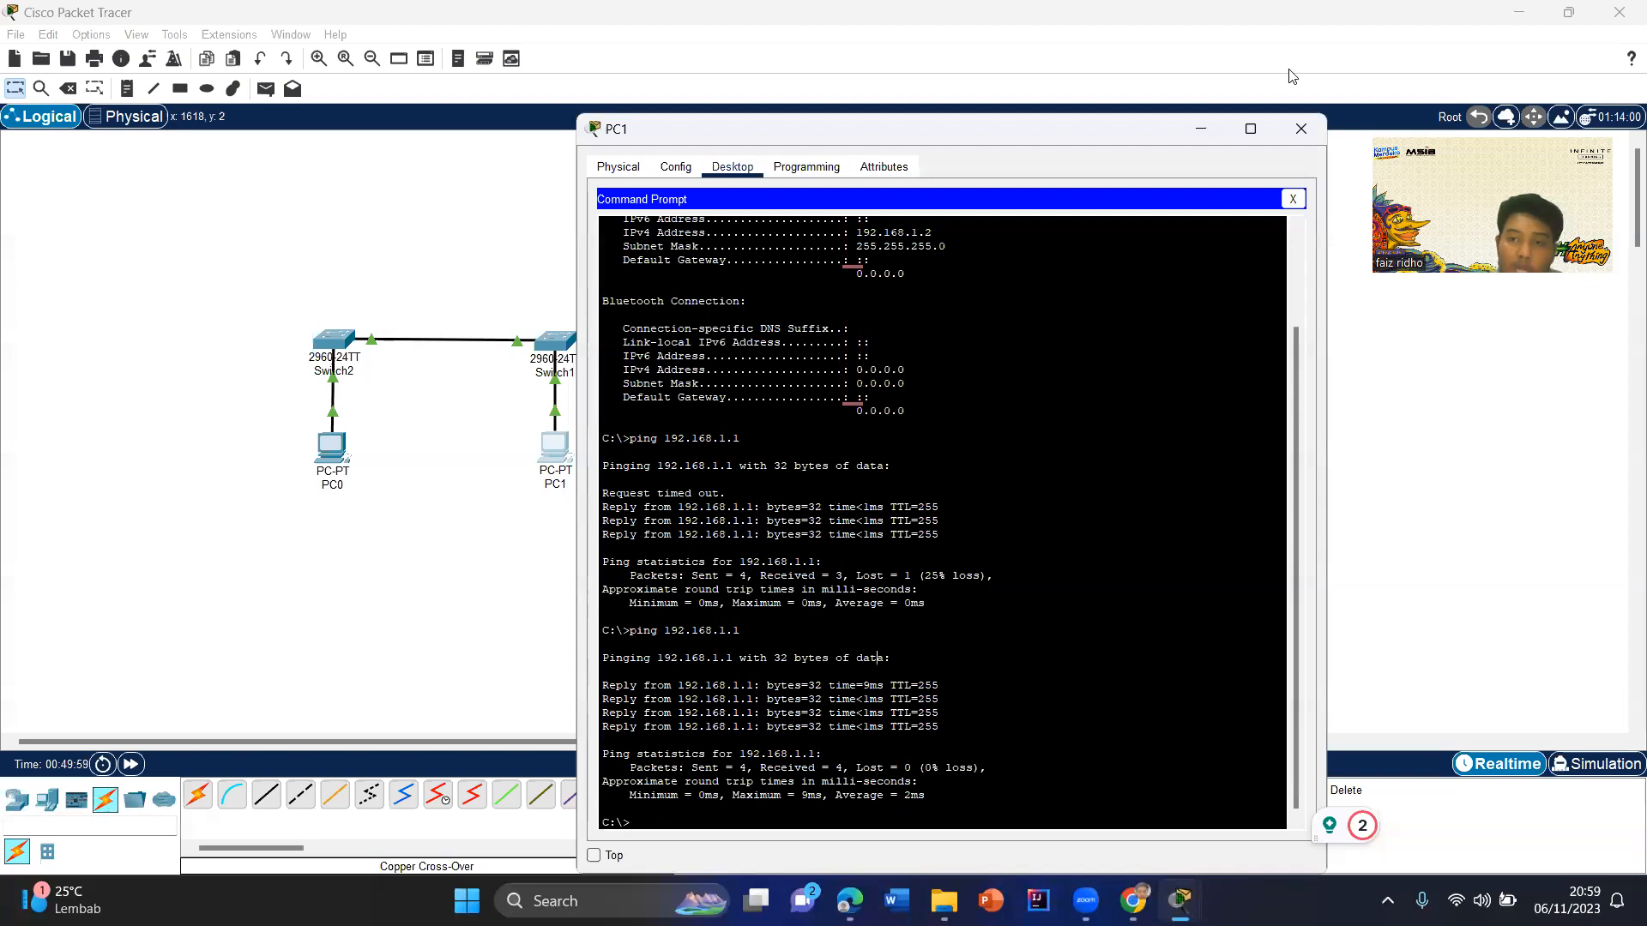
click(1301, 128)
Open PC0's Command Prompt and ping 192.168.1.2 from it
click(326, 452)
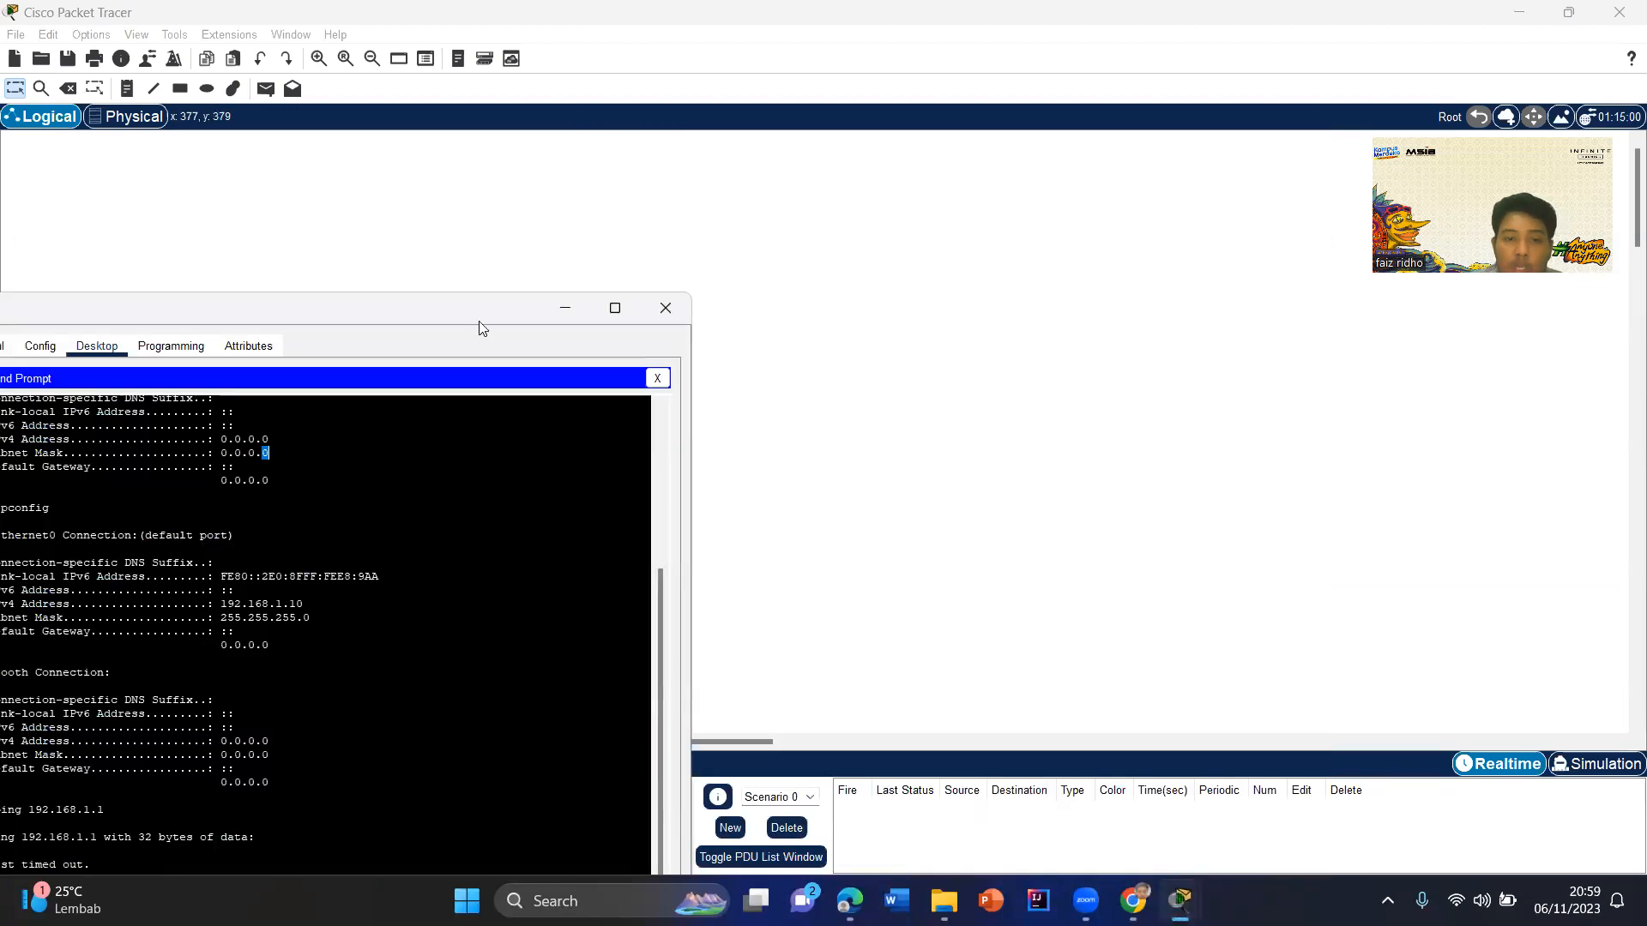
drag(453, 302, 768, 133)
click(375, 830)
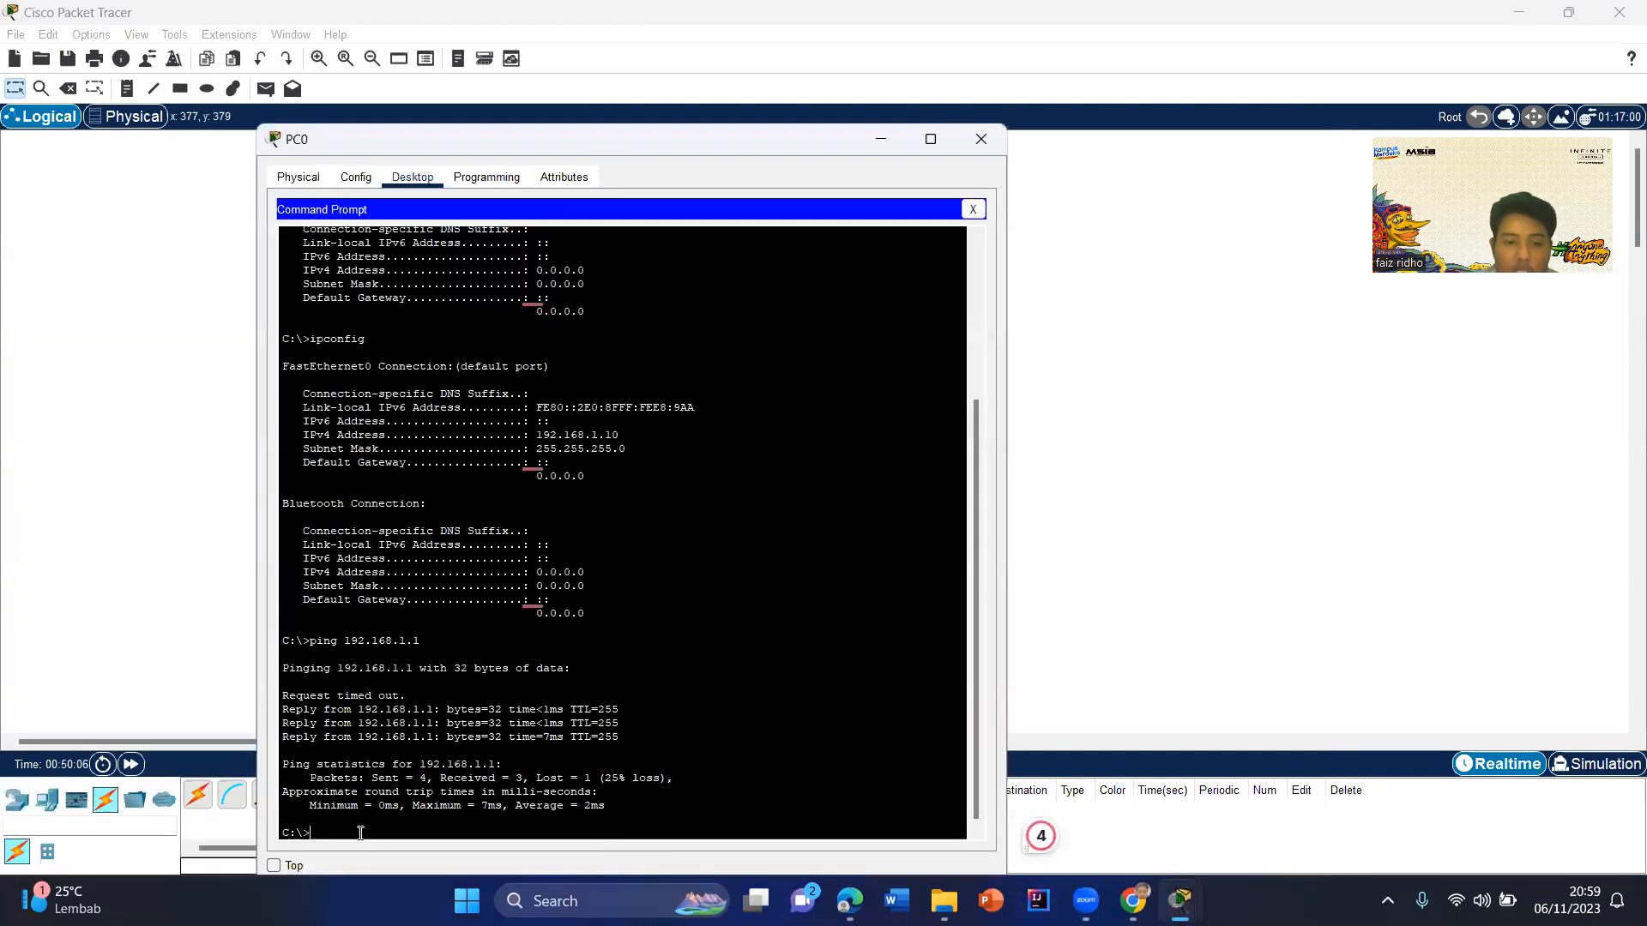
text(ping 19)
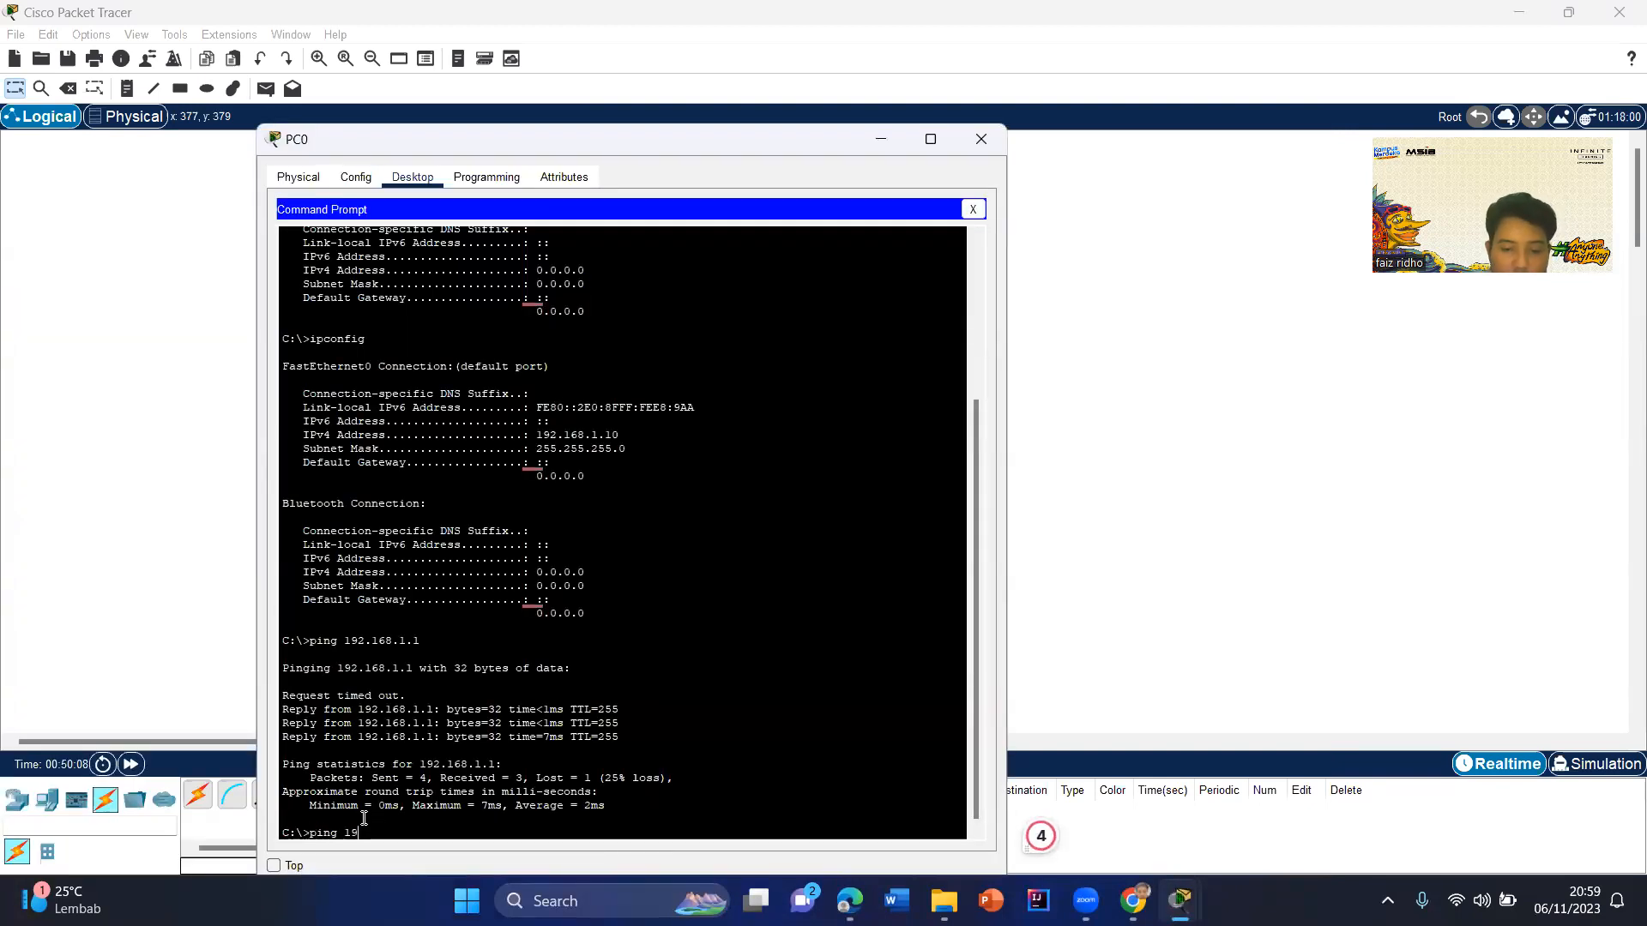
text(2.168.1.2)
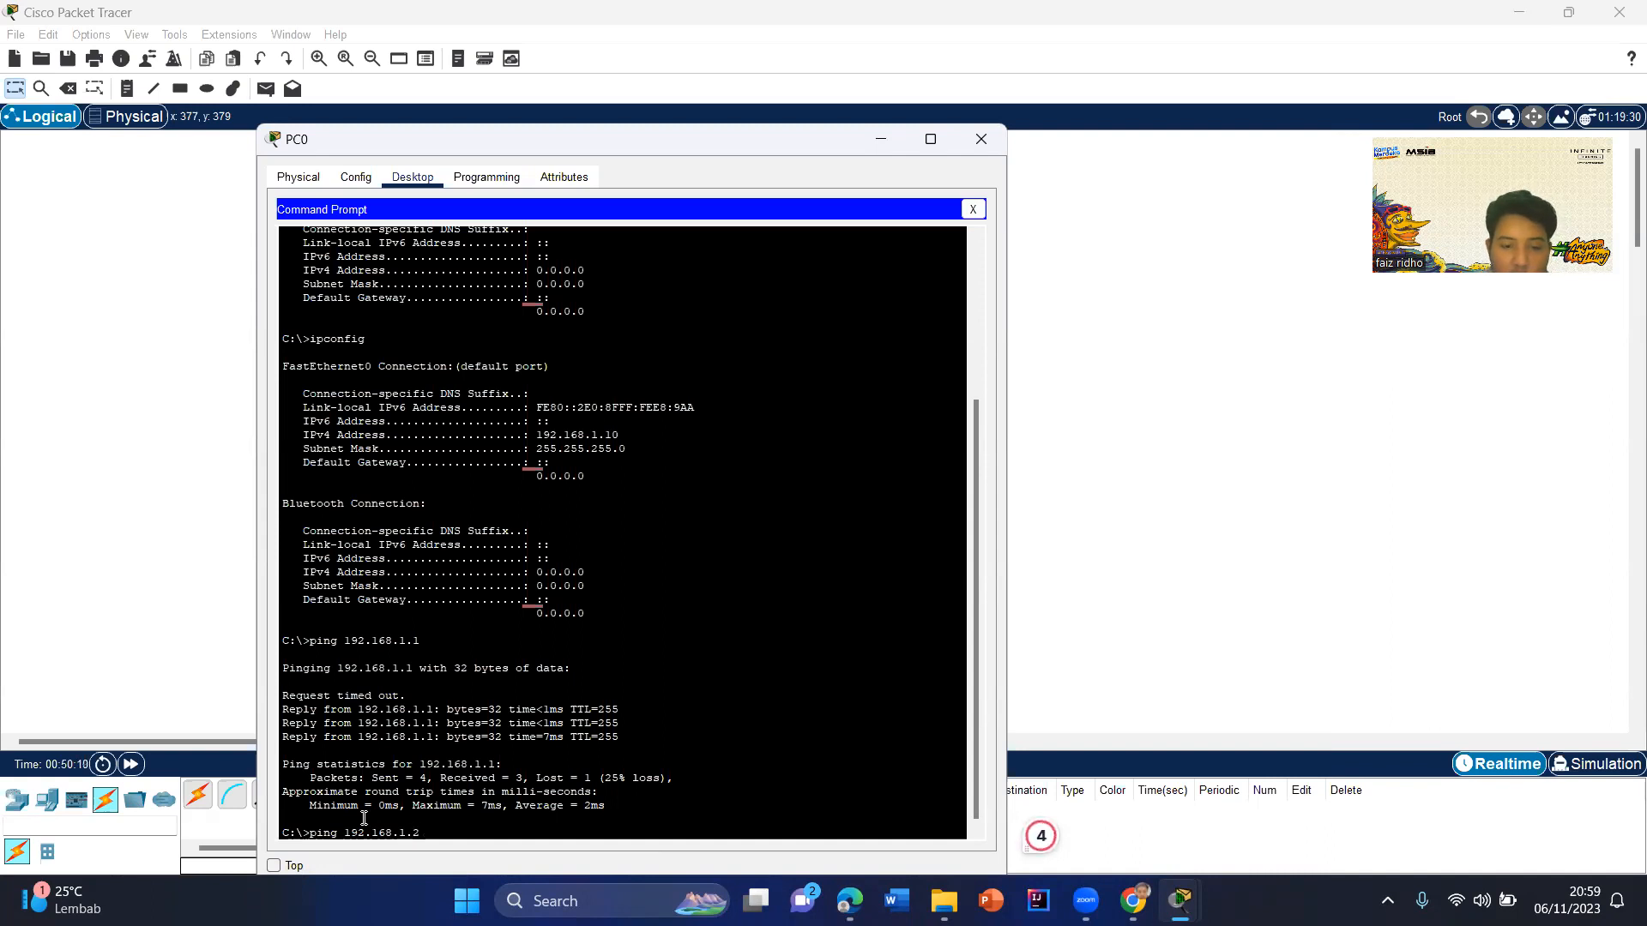
key(Return)
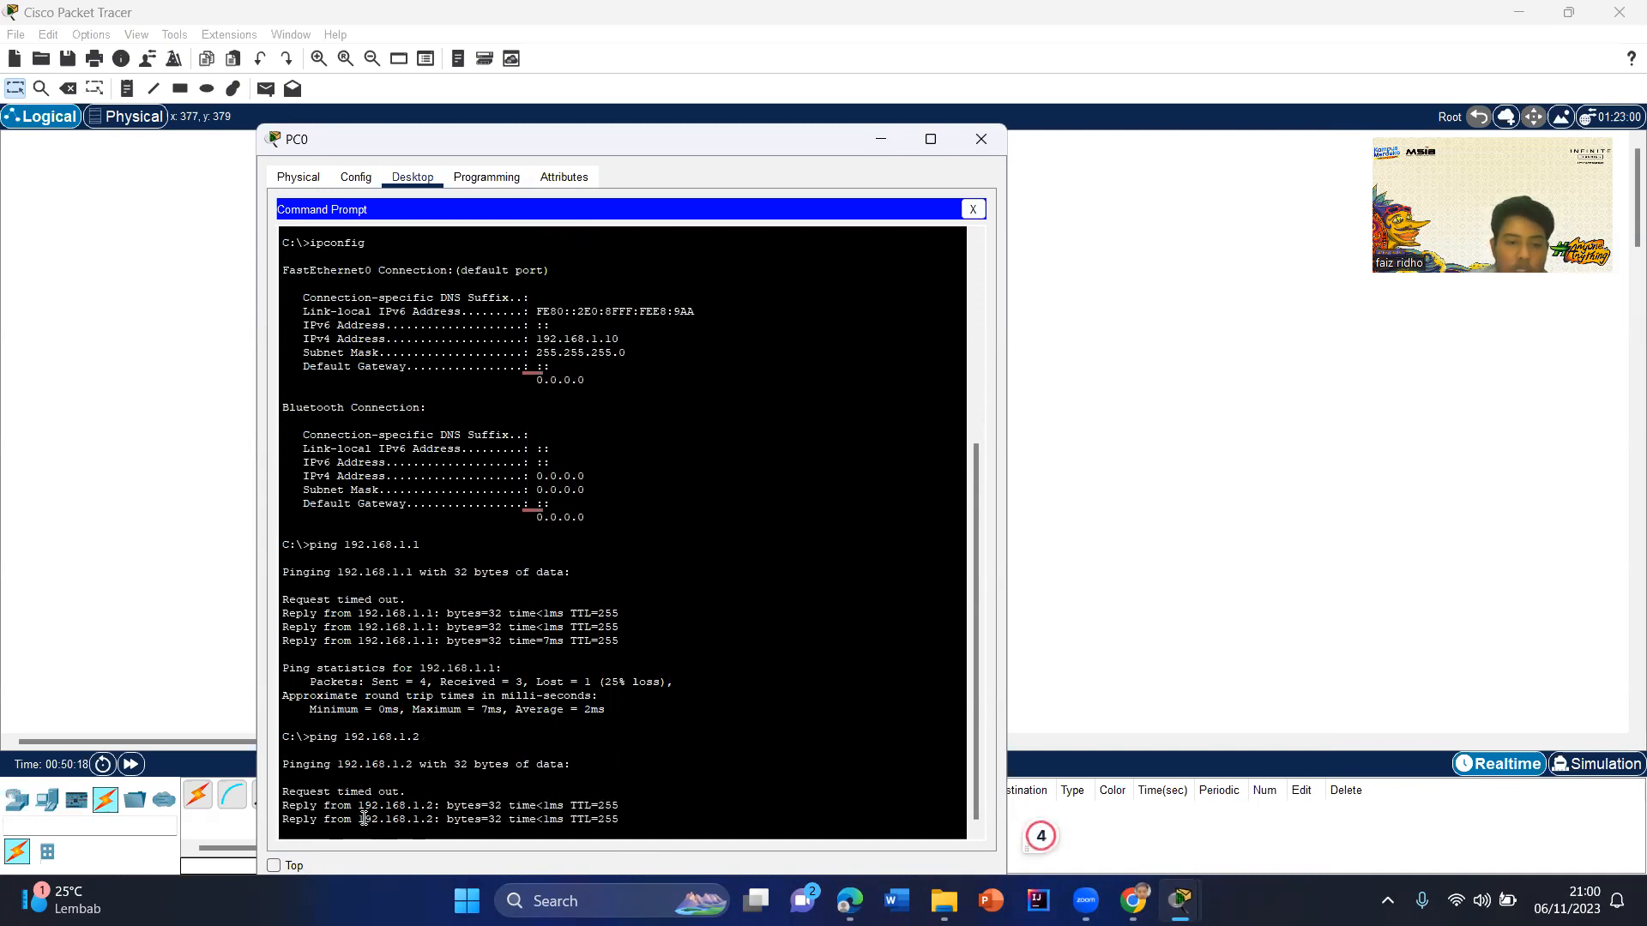
Repeat the ping to 192.168.1.2 from PC0, review the replies against the topology, and close the PC0 window
key(Up)
key(Return)
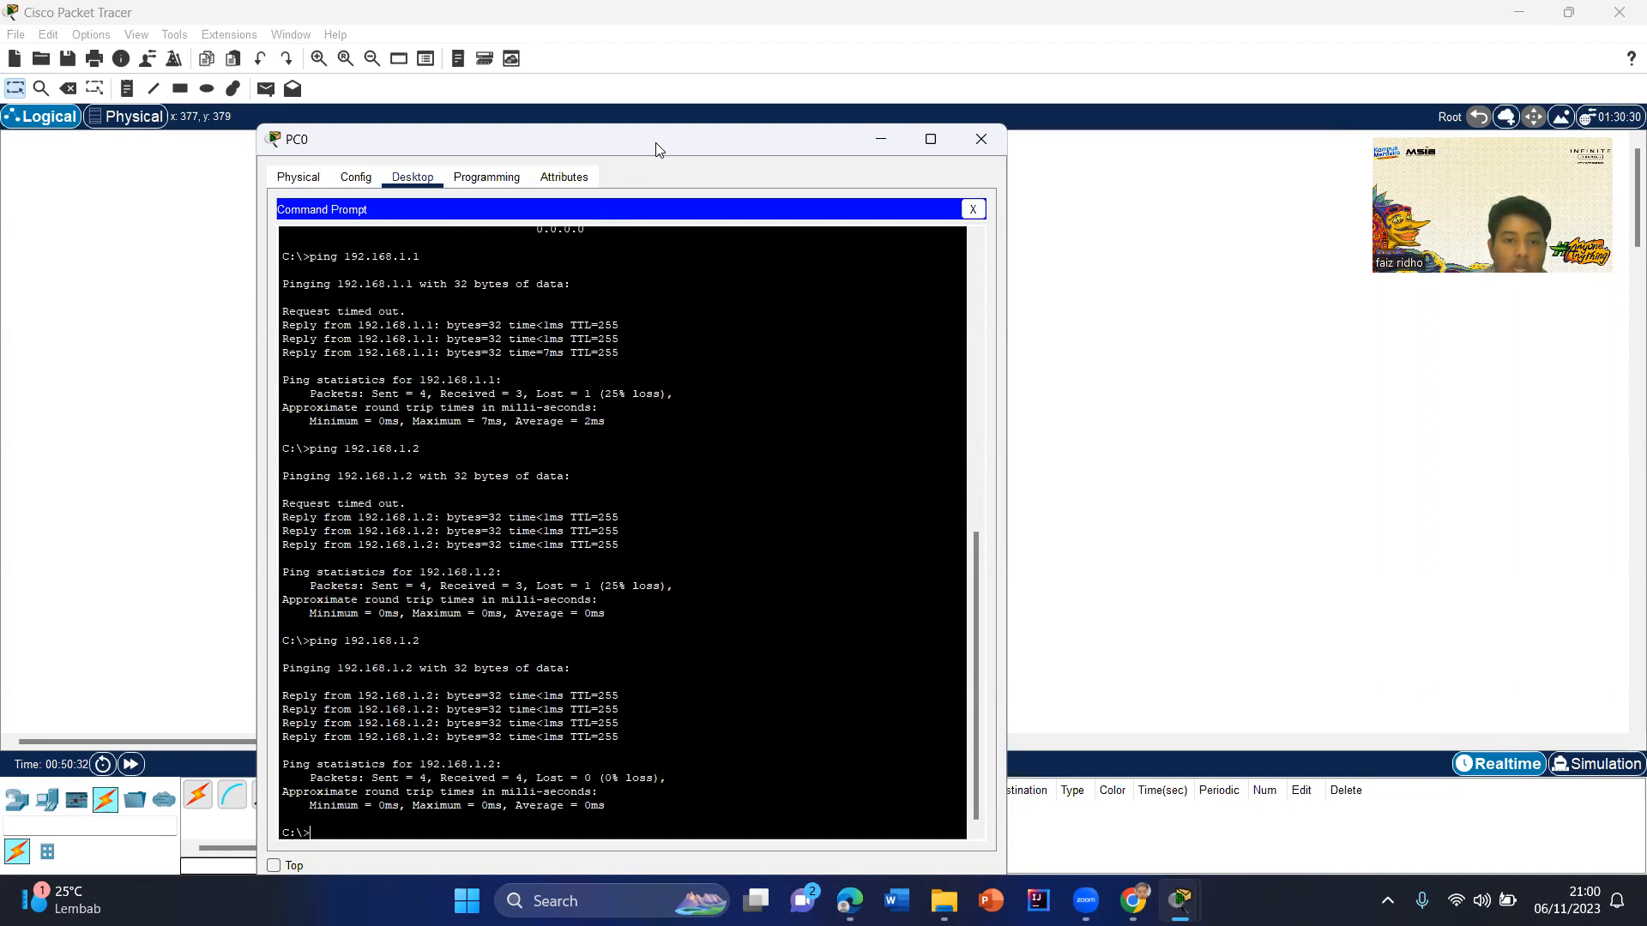
drag(655, 142, 1066, 286)
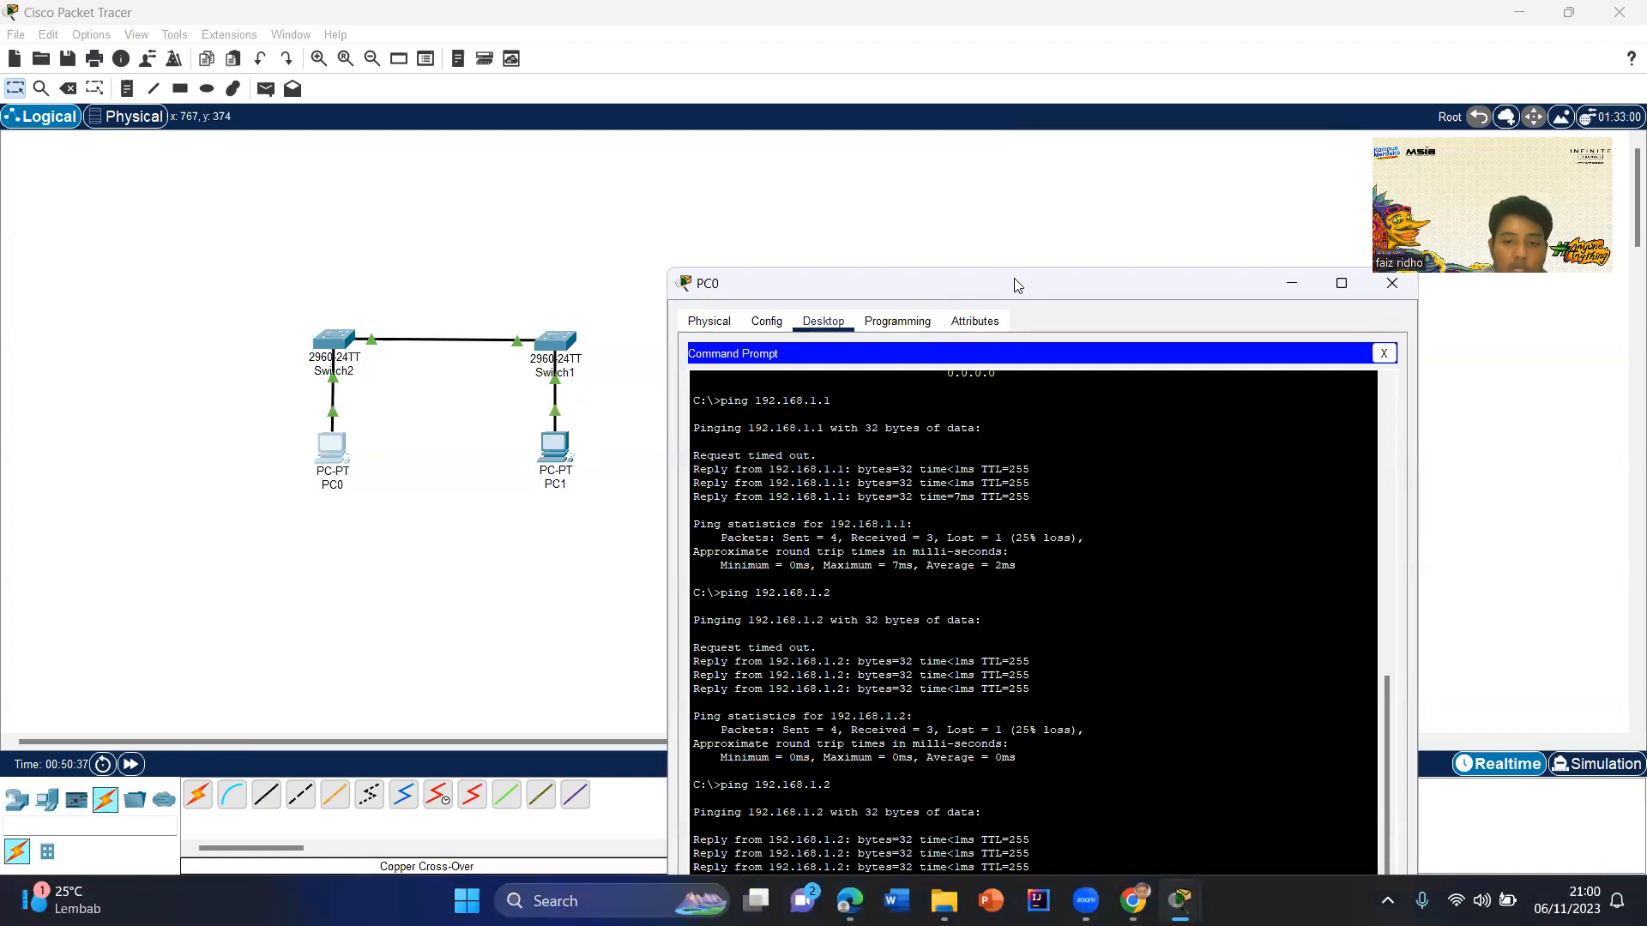
drag(1014, 285, 800, 101)
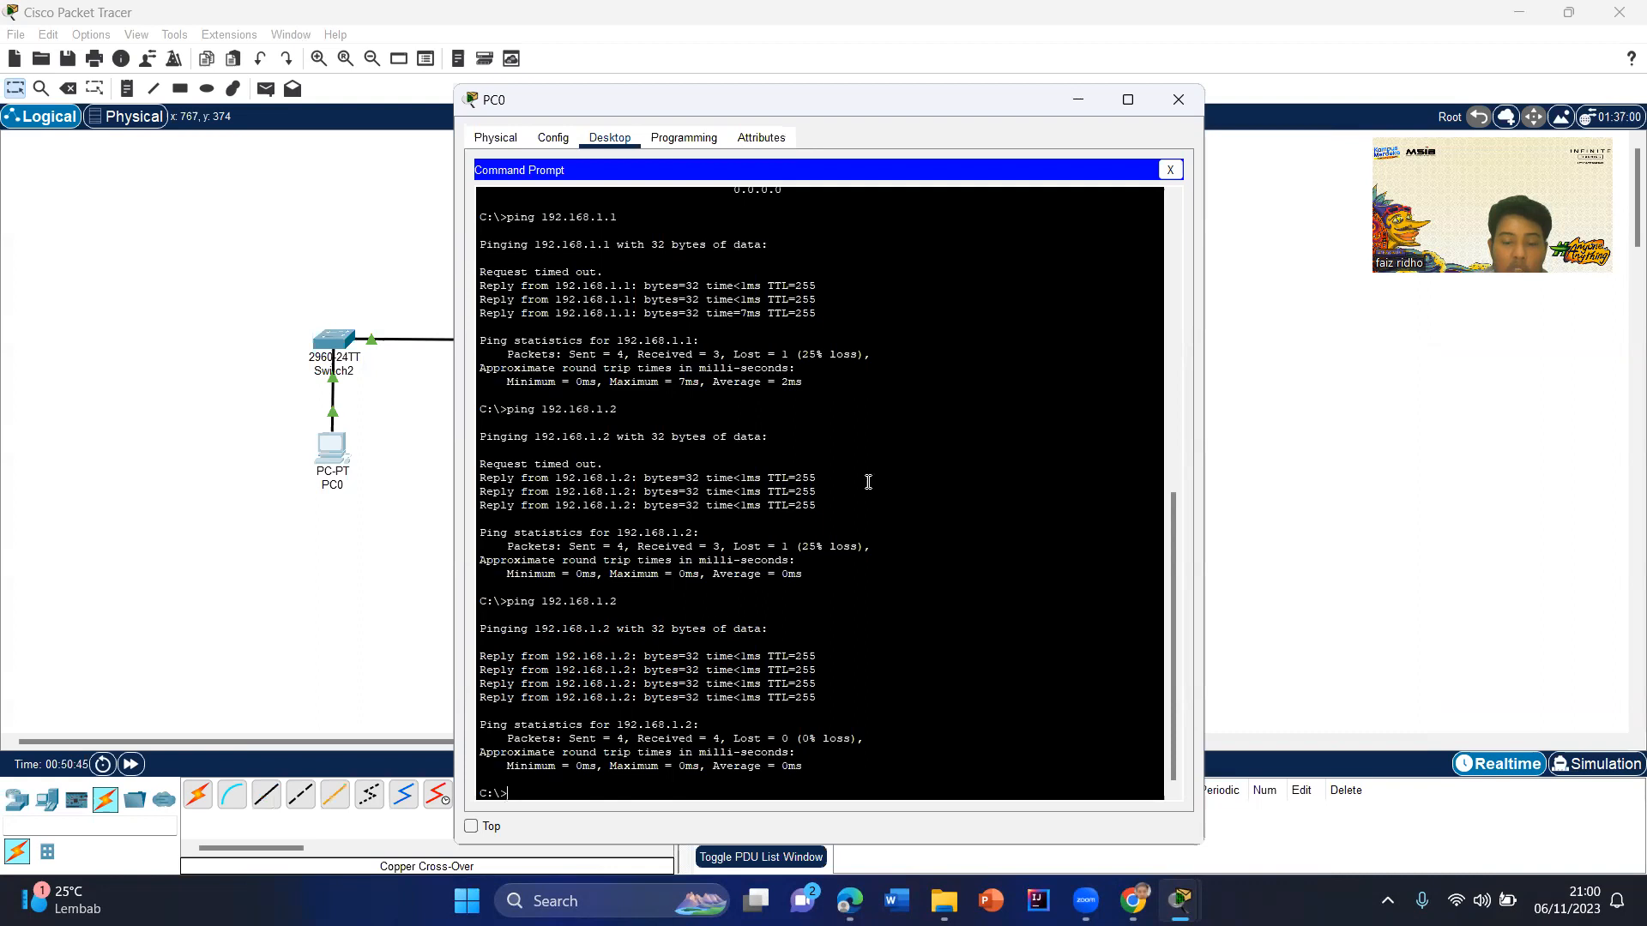
click(1178, 100)
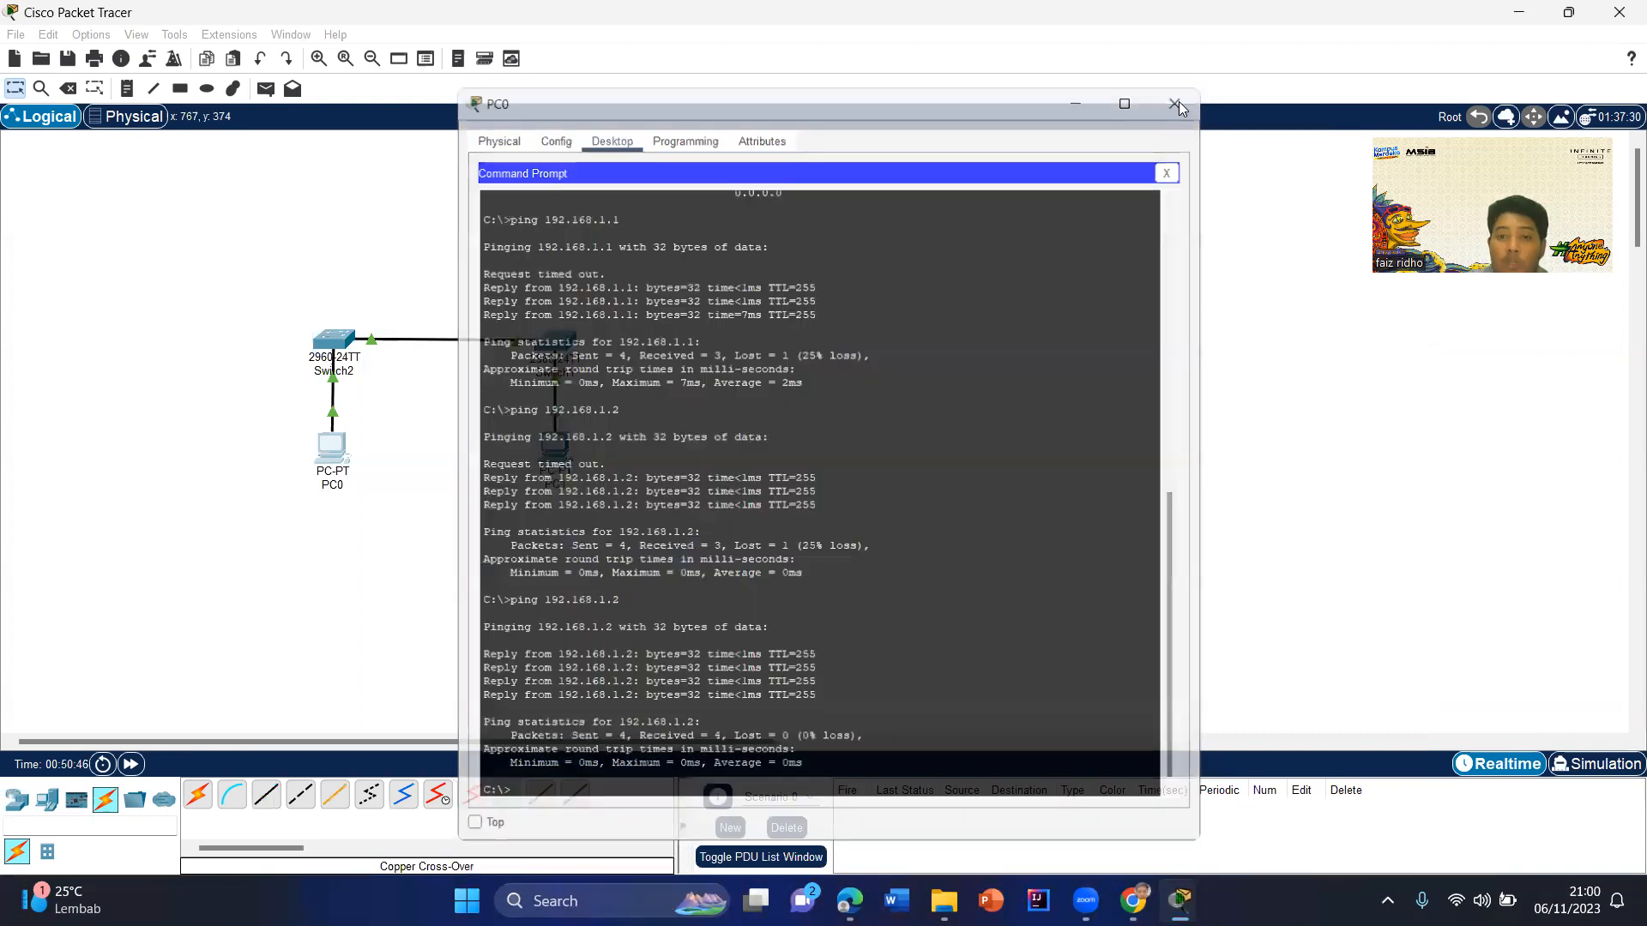